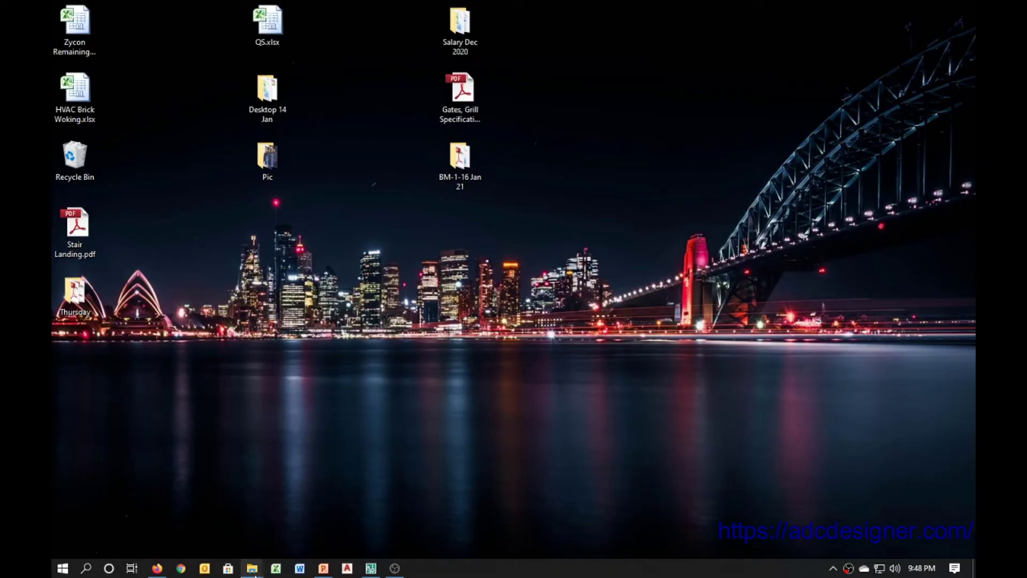
- Start the Lecture # 40 slide show and go to the 'Prepare BOQ for Single Storey Building' slide
left_click(323, 568)
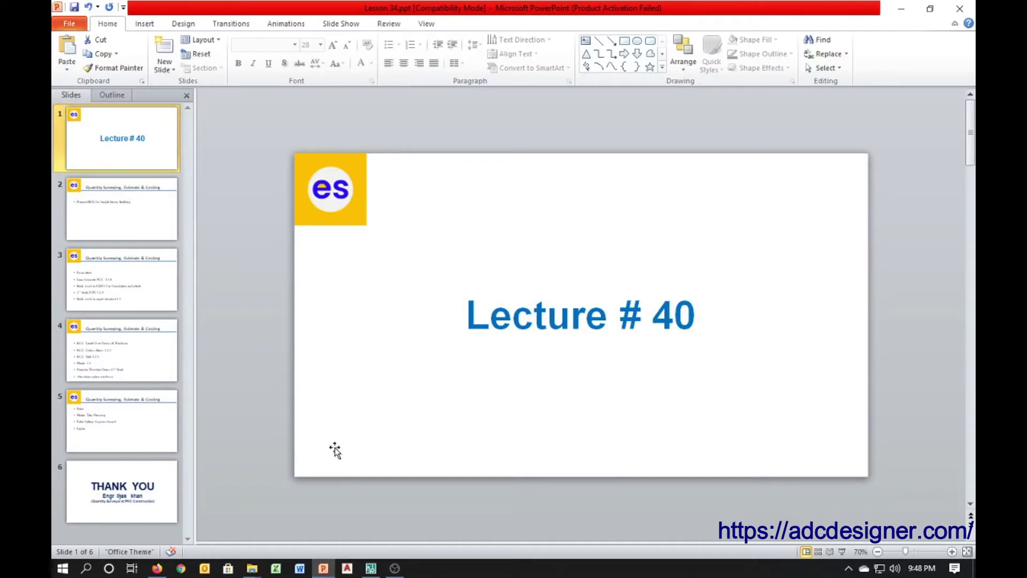
key("F5")
key("Right")
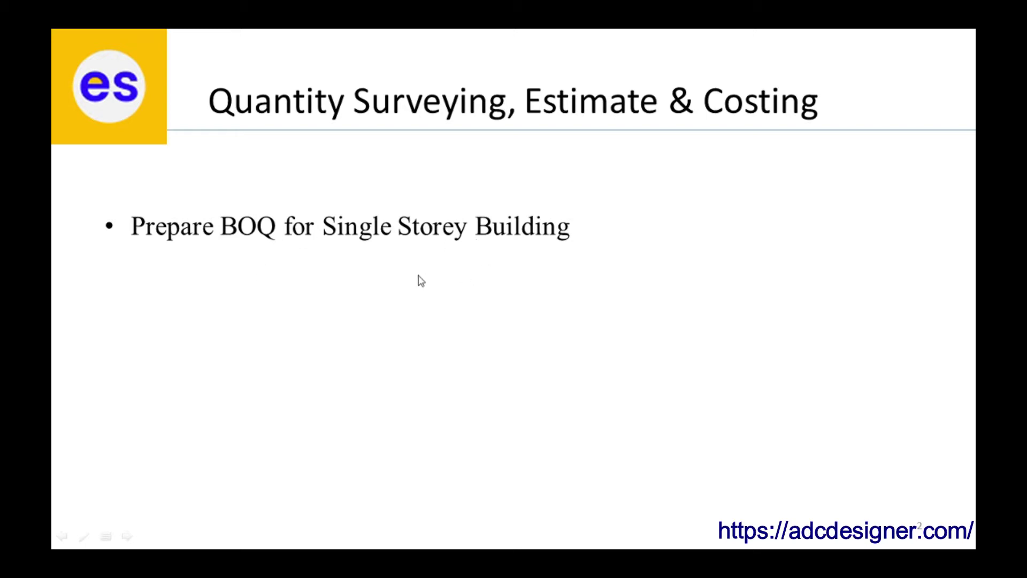
- Advance through slides 3, 4 and 5 to the Paint, Tiles Flooring, False Ceiling and Lights list
left_click(327, 313)
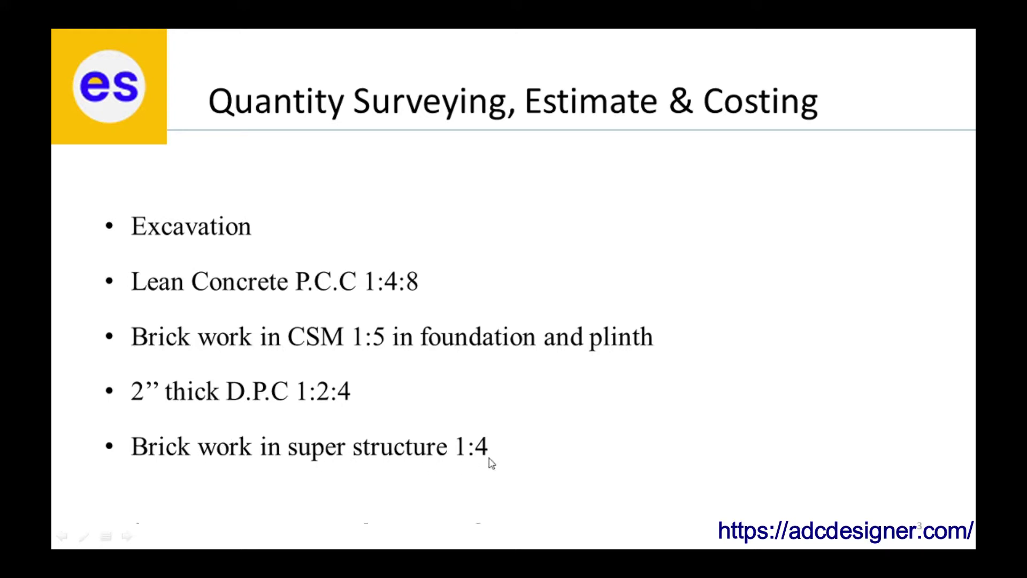
left_click(512, 463)
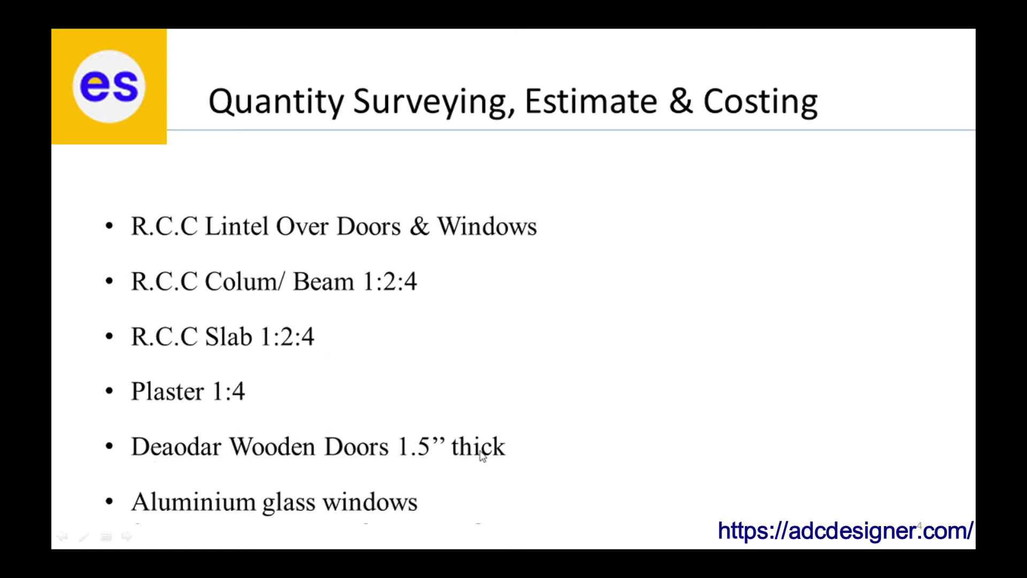
left_click(312, 508)
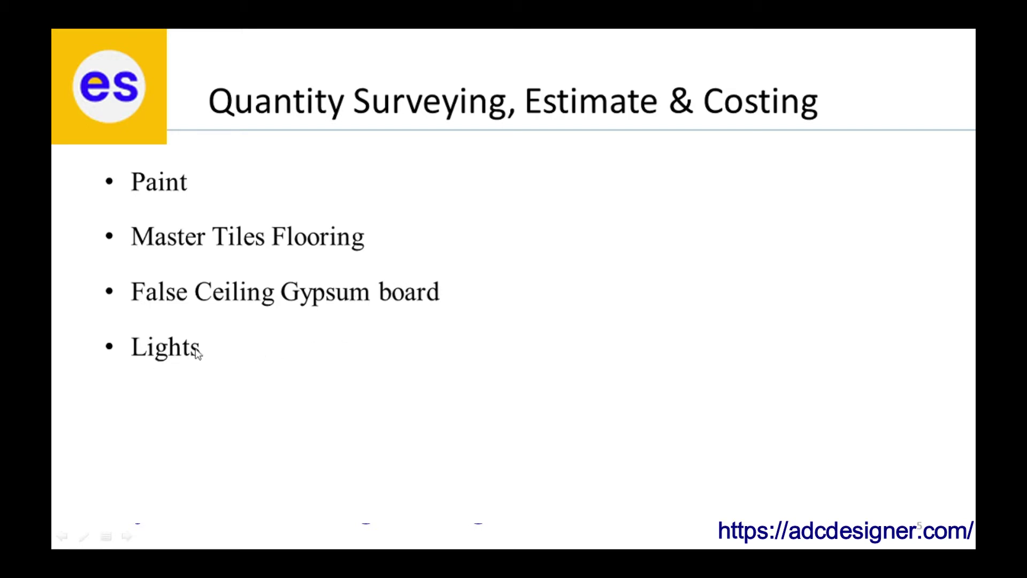
- Advance to the closing Thank You slide
left_click(216, 348)
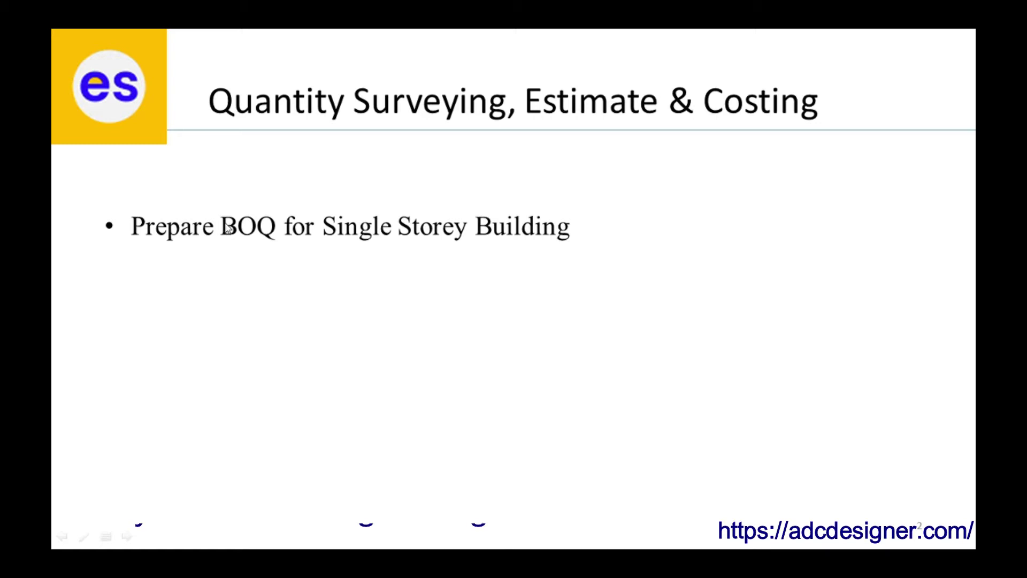
- End the slide show, refresh the desktop and bring up the AutoCAD drawing
key("Escape")
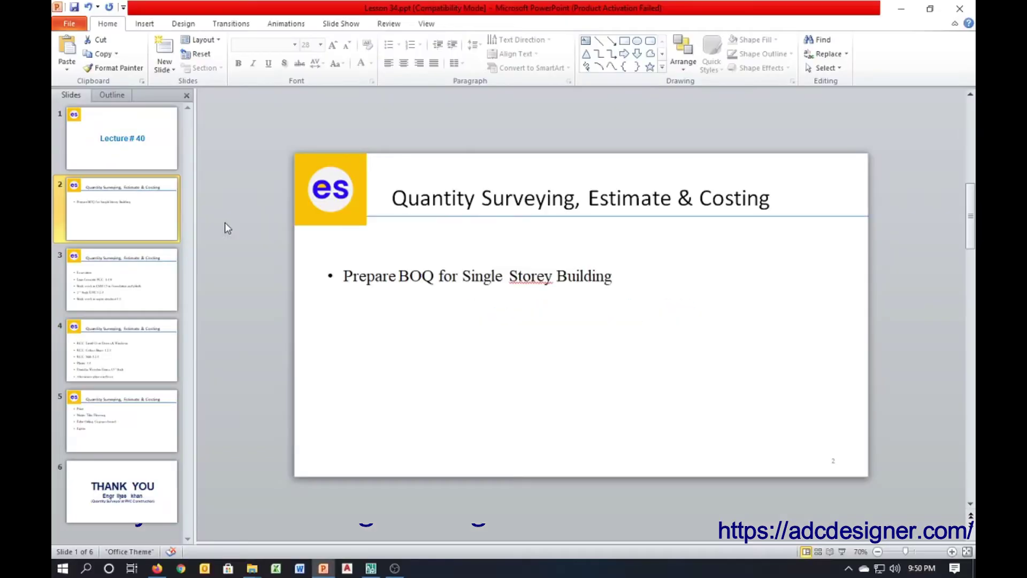
left_click(903, 15)
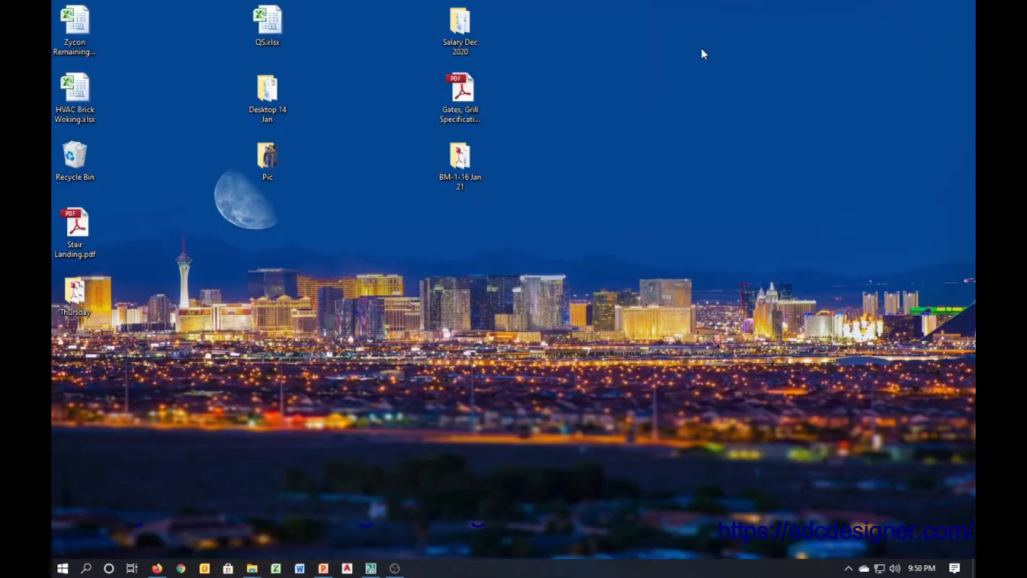
right_click(701, 49)
left_click(716, 85)
left_click(371, 568)
key("Escape")
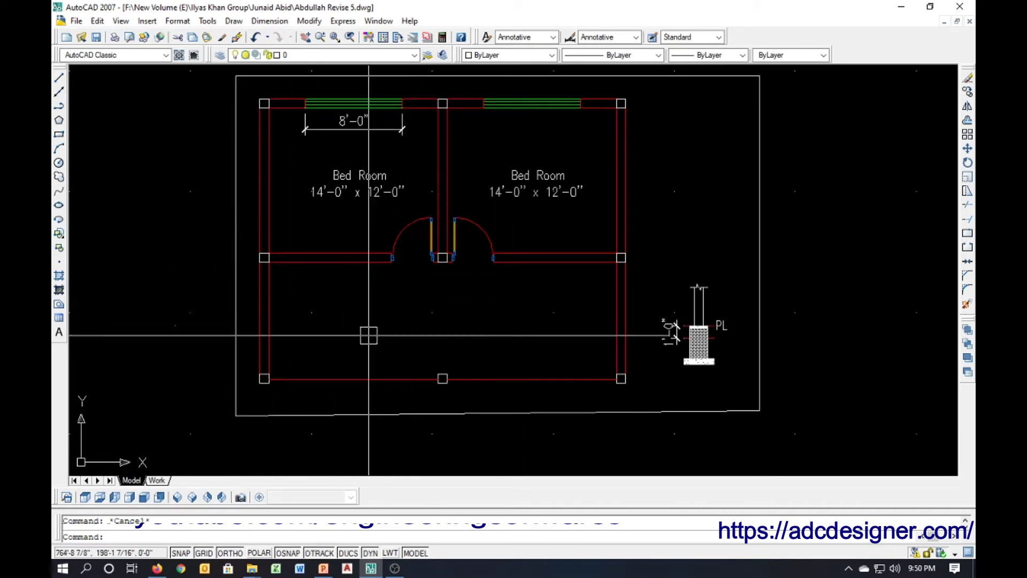
- Delete the dimension beside the wall section and copy the PL label down to the lower red line
left_click(669, 332)
key("Delete")
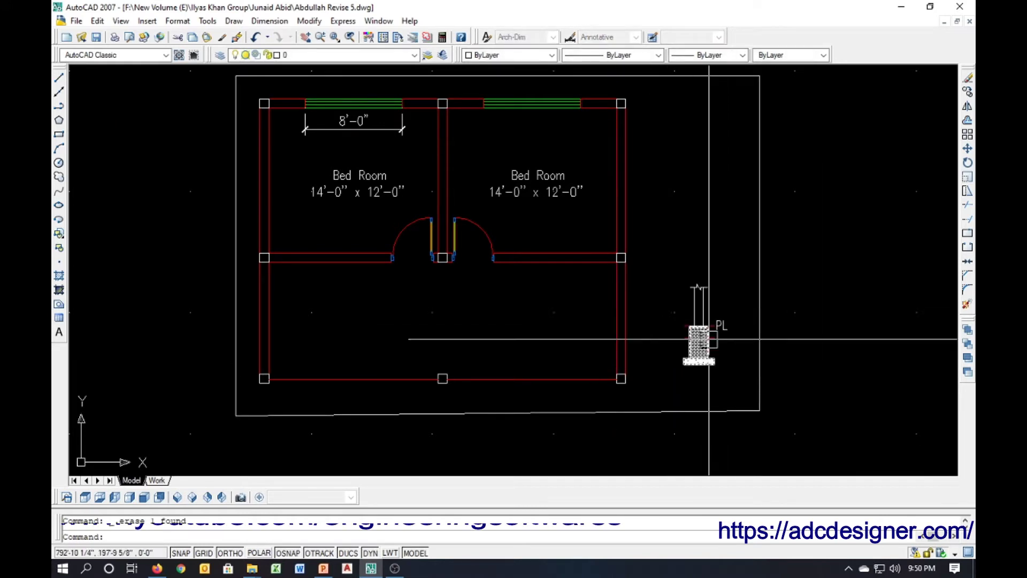
scroll(699, 344, "up", 5)
left_click(729, 324)
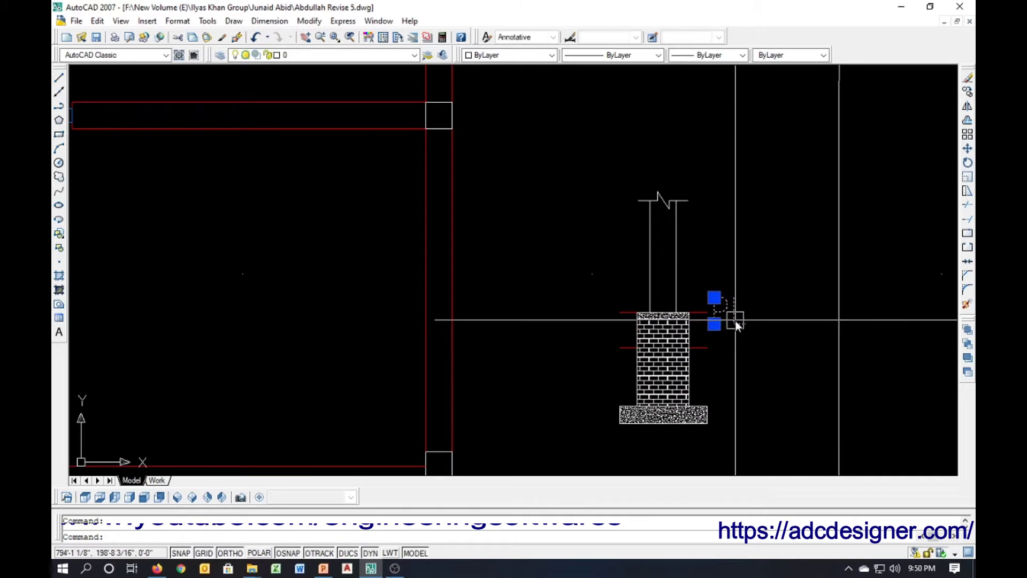
type("co")
key("Return")
left_click(714, 324)
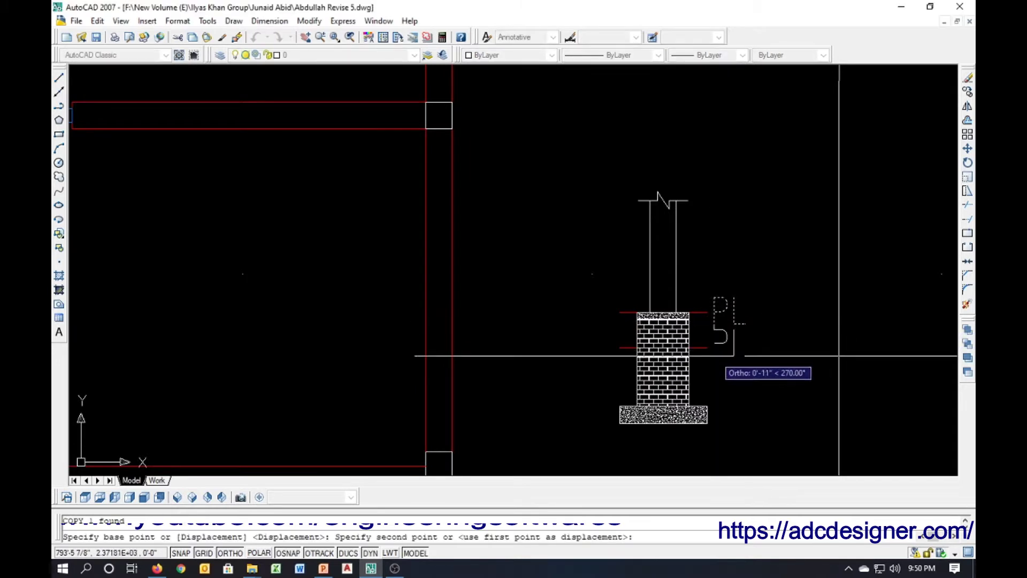
left_click(715, 358)
key("Return")
- Change the copied label's text from PL to GL
double_click(721, 347)
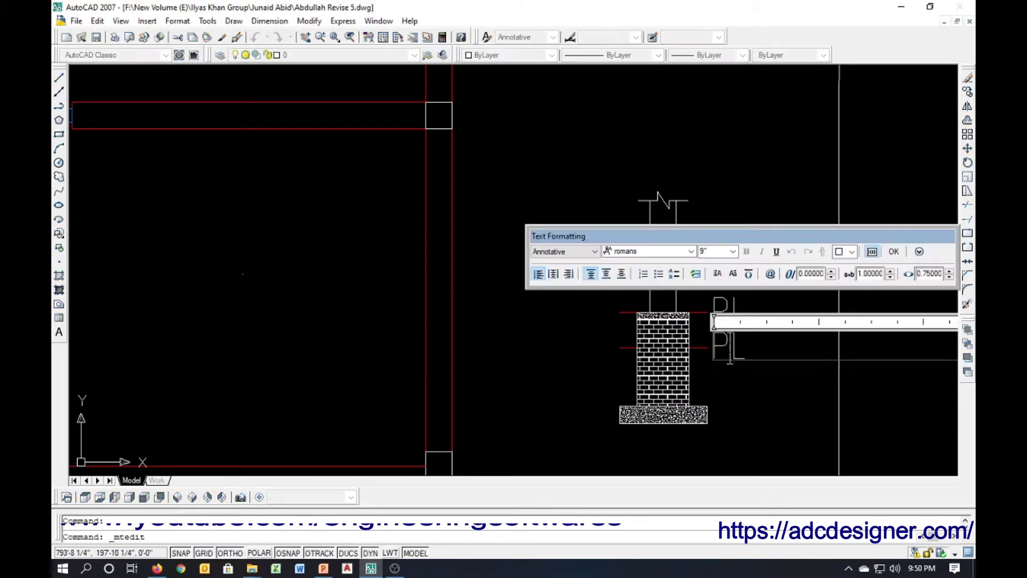
type("G")
left_click(704, 360)
key("Escape")
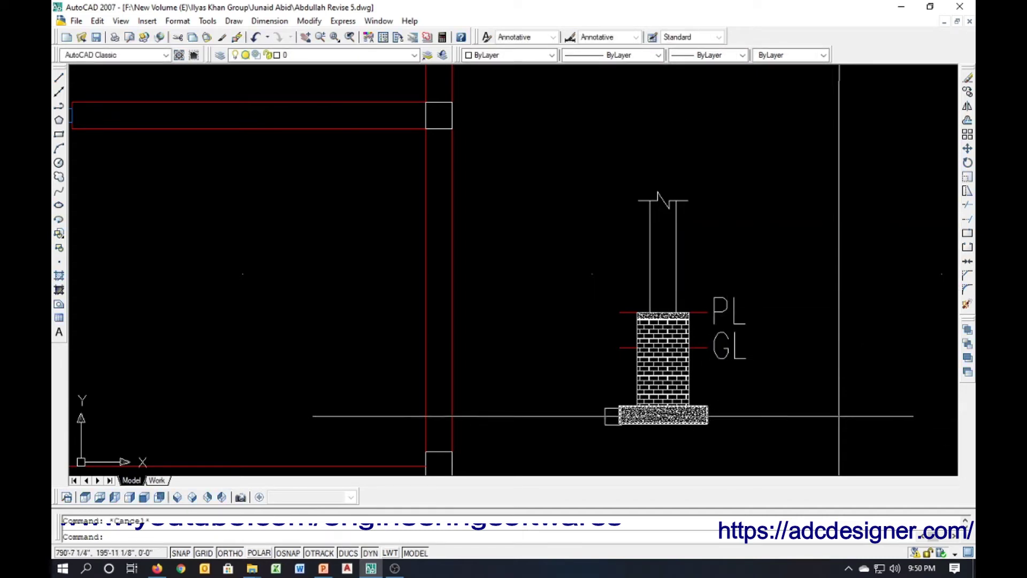
- Move the GL label left of the wall, zoom out, and launch a blank Excel workbook
left_click(752, 362)
type("m")
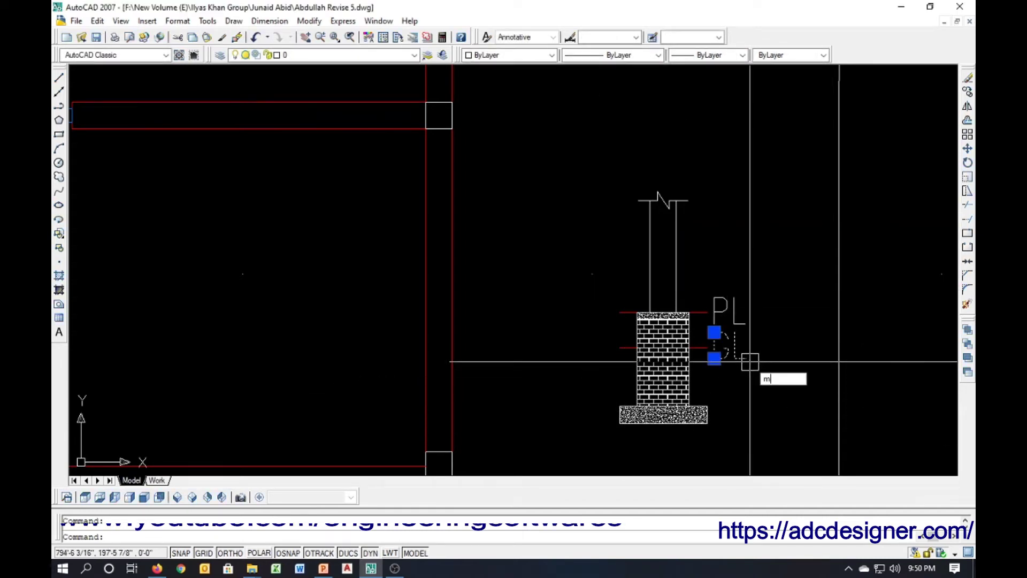
key("Return")
left_click(752, 362)
left_click(593, 354)
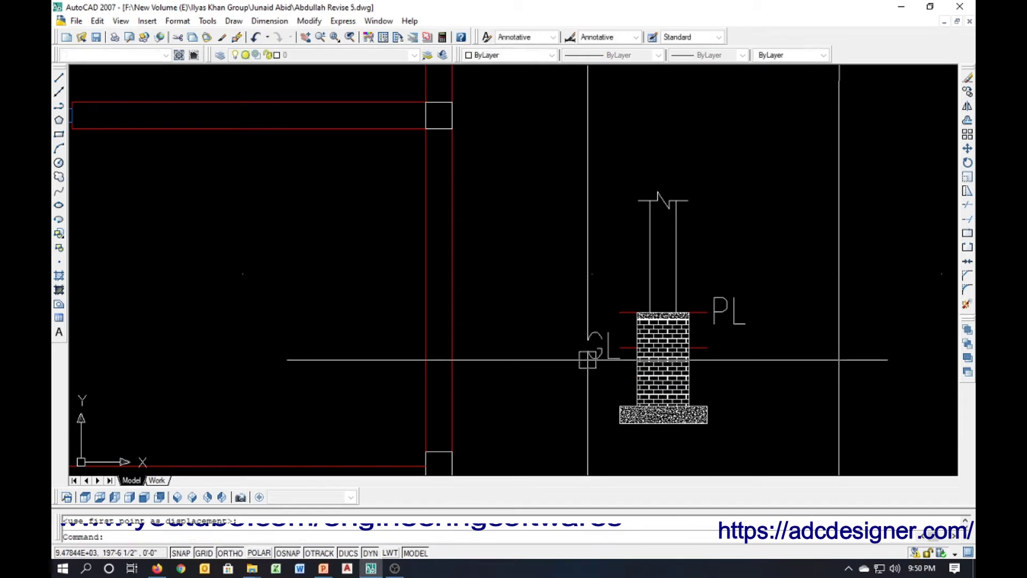
key("Escape")
scroll(613, 413, "down", 3)
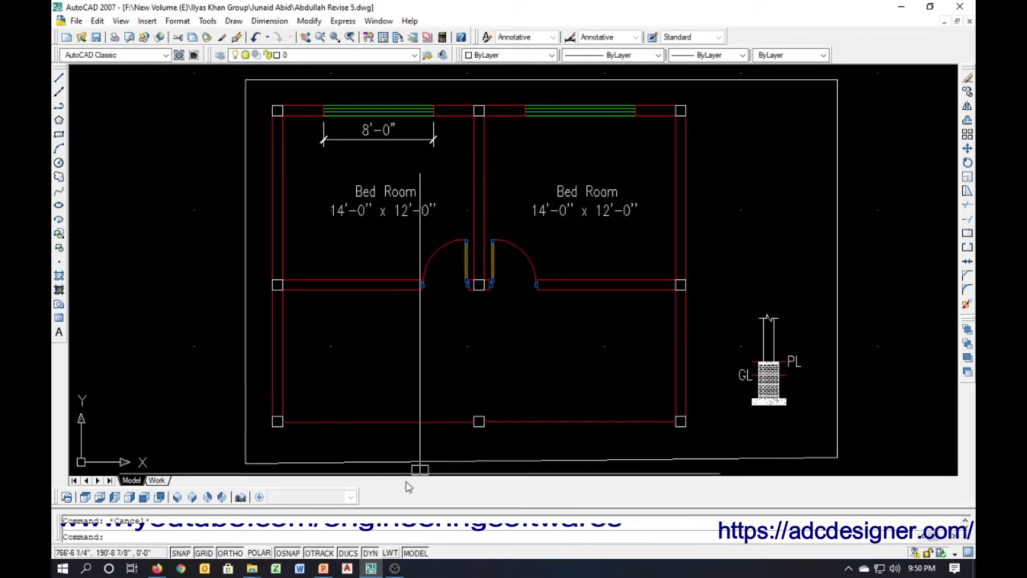
left_click(276, 568)
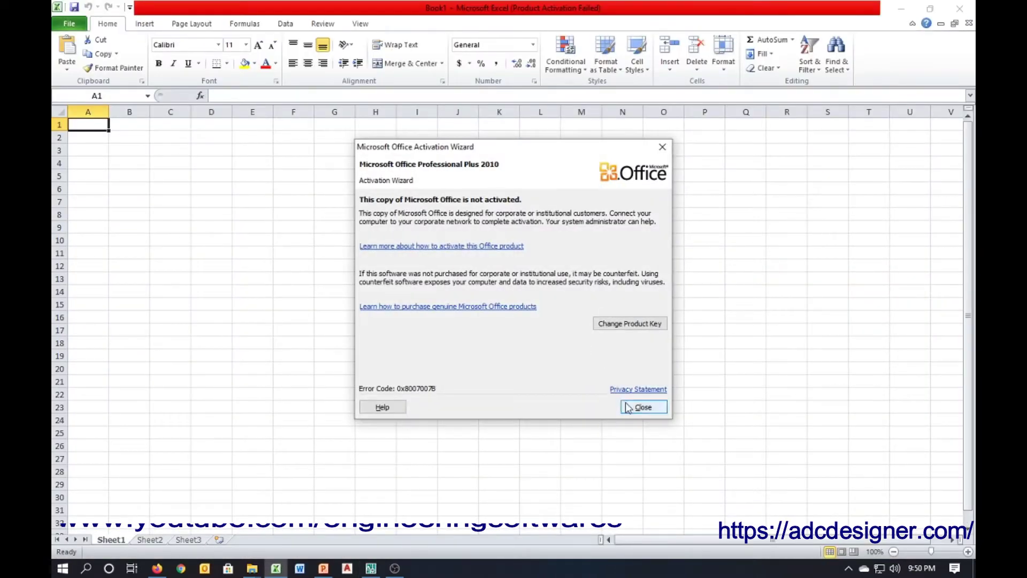
- Change the first sheet's font, raise the size to 12, and make all rows taller
left_click(642, 407)
left_click(387, 332)
key("ctrl+a")
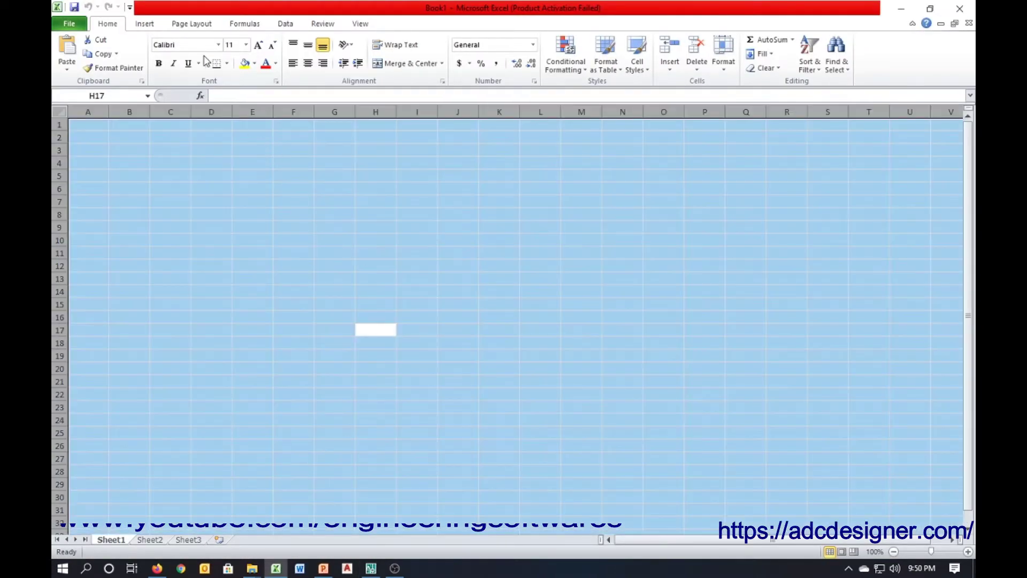
left_click(200, 47)
type("c")
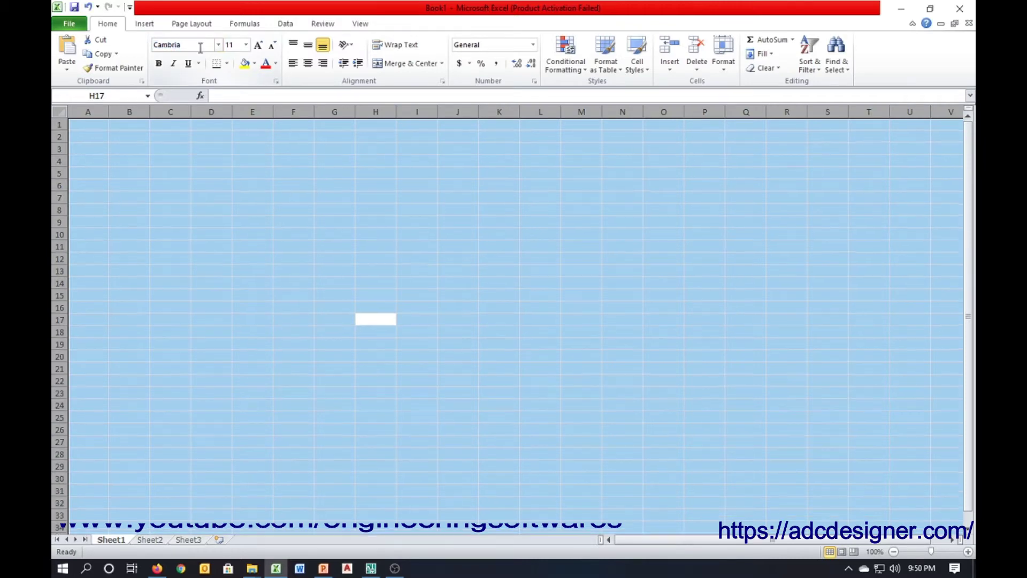
left_click(259, 45)
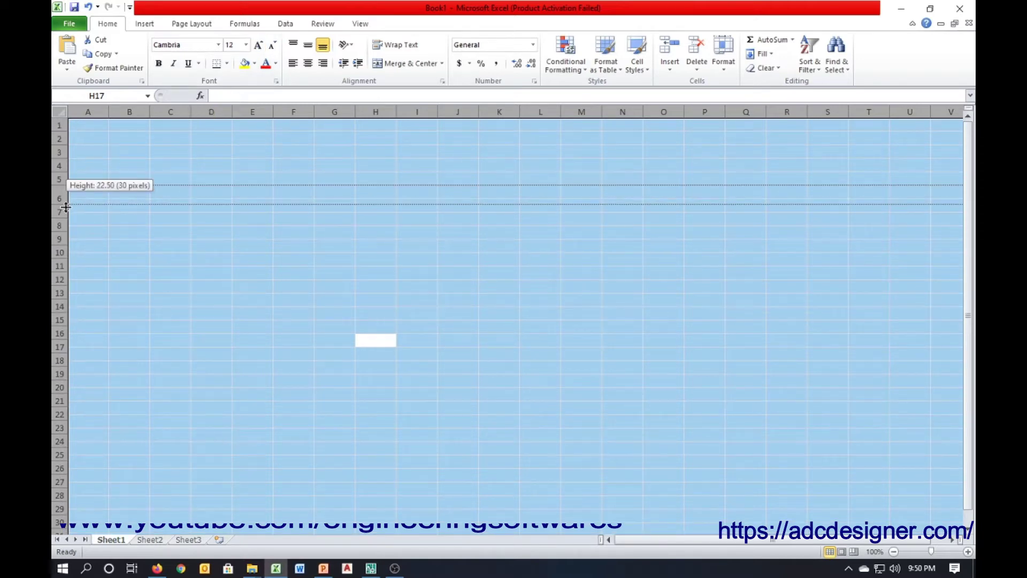
left_click_drag(62, 199, 62, 206)
left_click(145, 212)
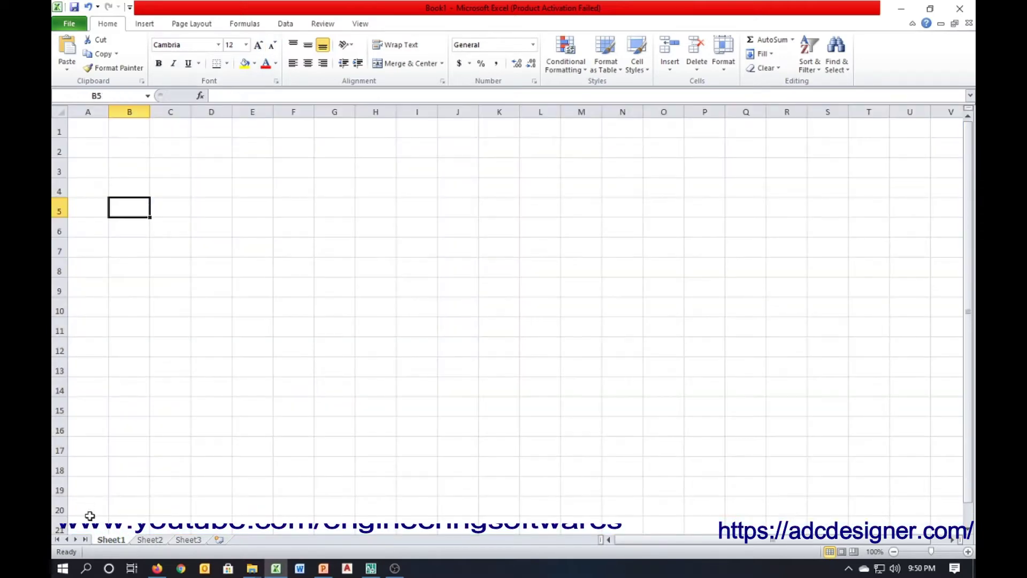
- Rename the first sheet to BOQ and the second to Measurement sheet
right_click(112, 543)
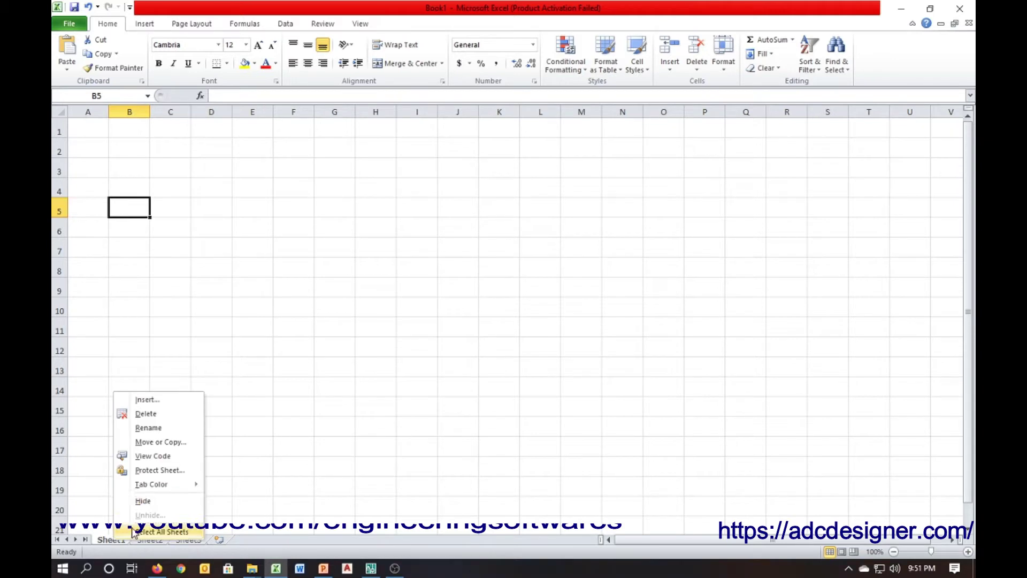
left_click(152, 427)
type("BOQ")
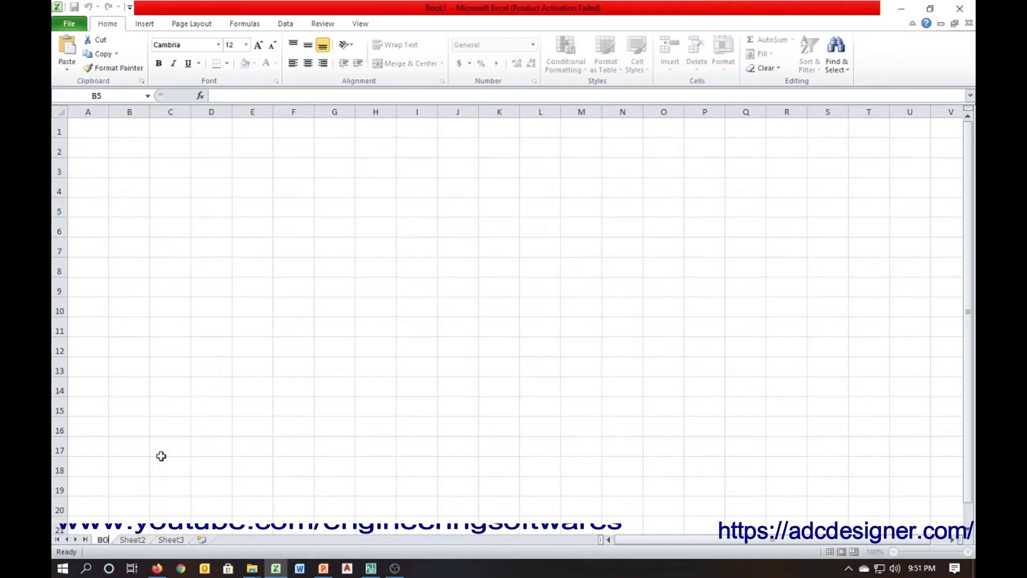
left_click(176, 458)
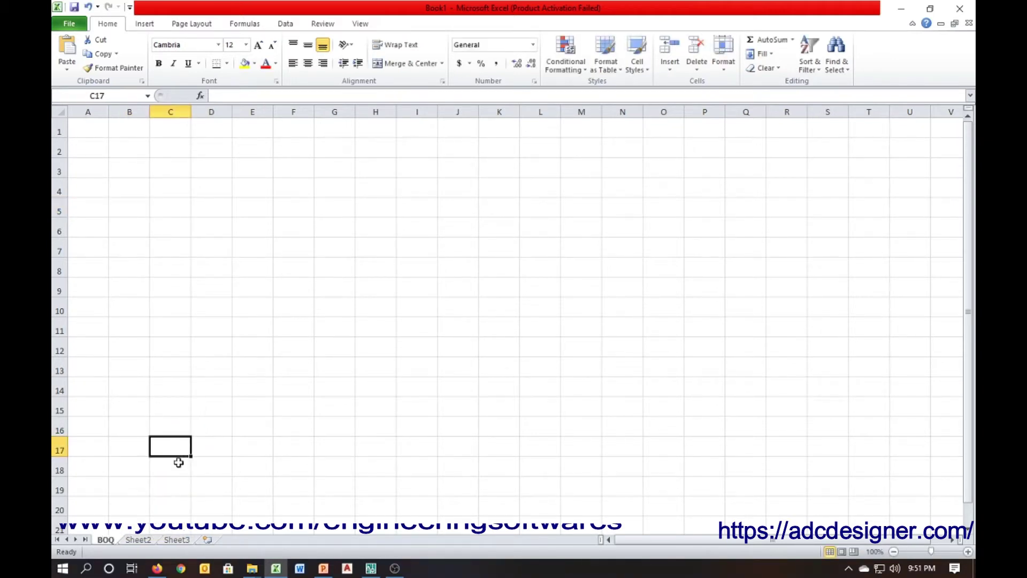
right_click(138, 539)
left_click(183, 428)
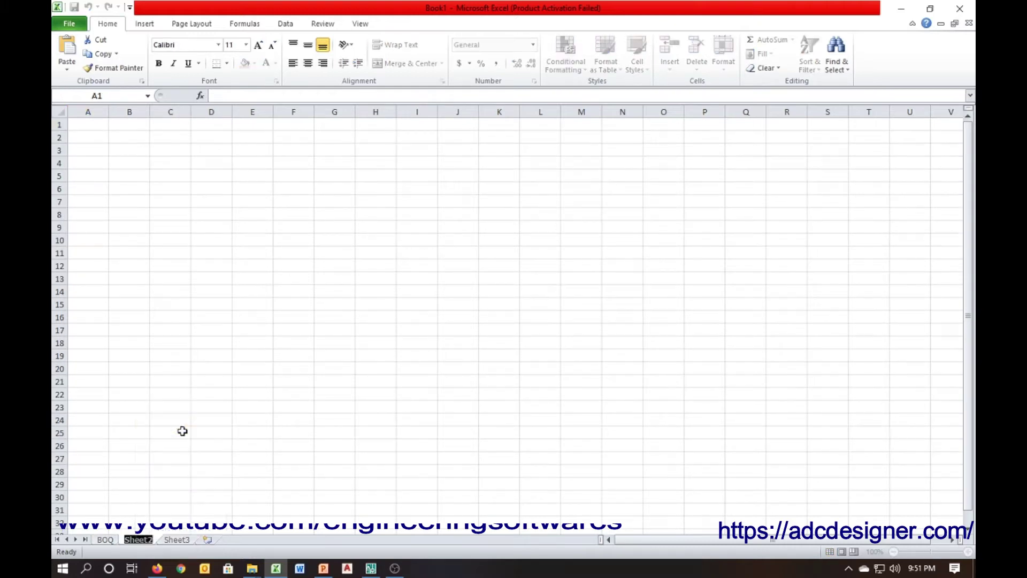
type("Measure")
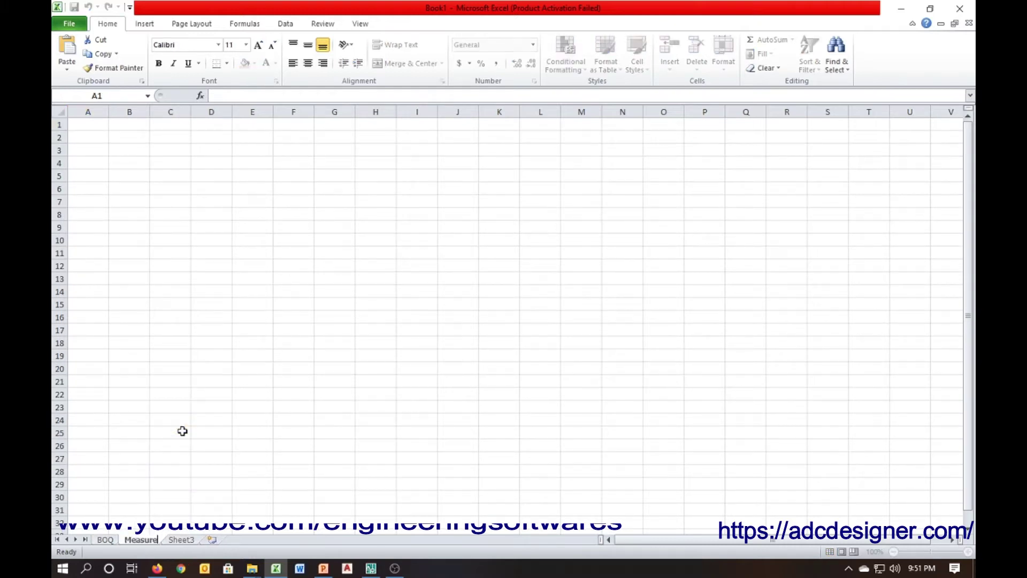
type("ment sheet")
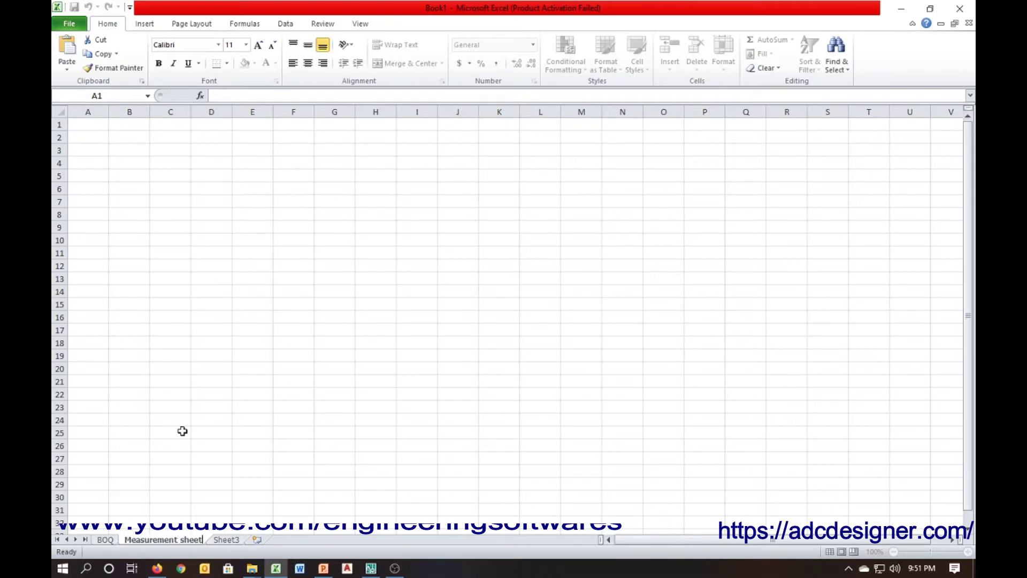
key("Return")
- Set the whole Measurement sheet to Cambria size 12 with rows about 21.75 high
key("ctrl+a")
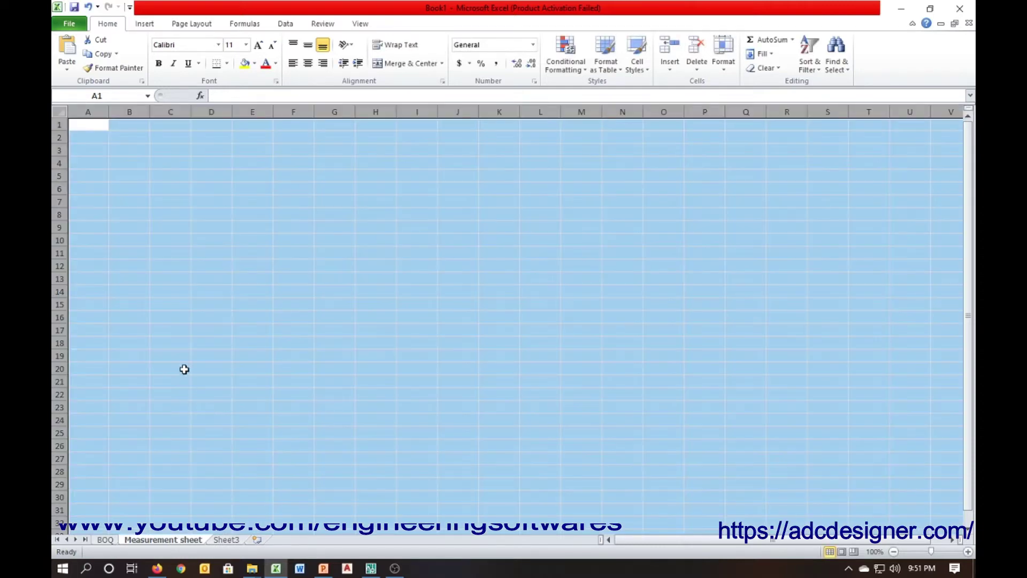
left_click(180, 46)
type("Cam")
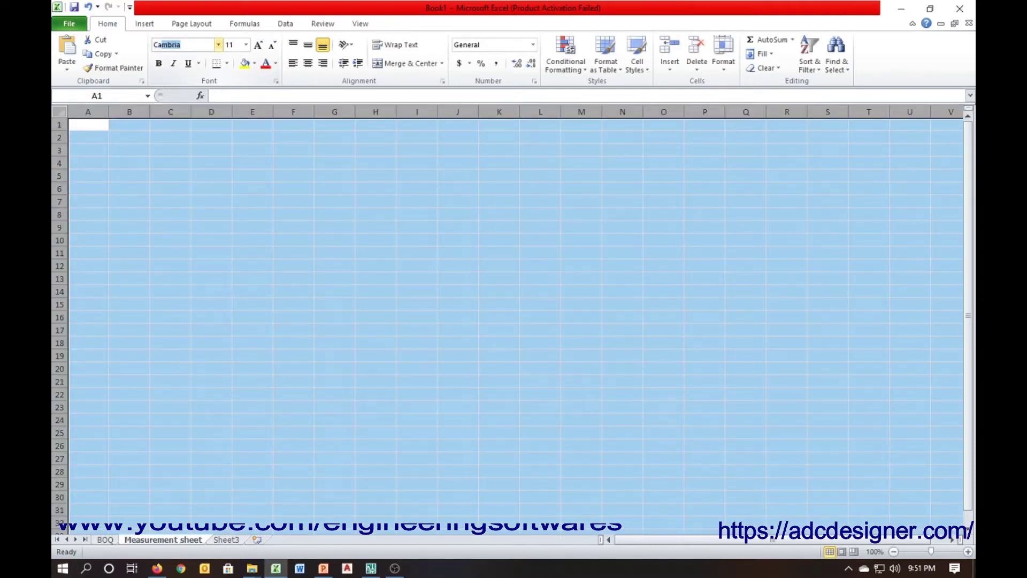
key("Return")
left_click(259, 45)
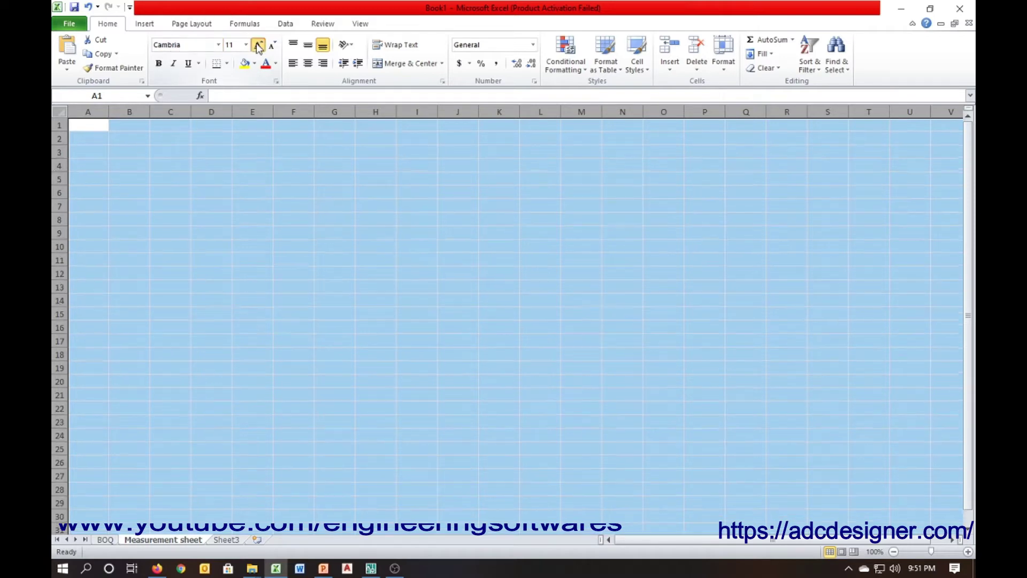
left_click_drag(56, 184, 58, 189)
- Type S#, Description, L, W, H/D, Qty and Remarks across cells A3 to G3
left_click(94, 162)
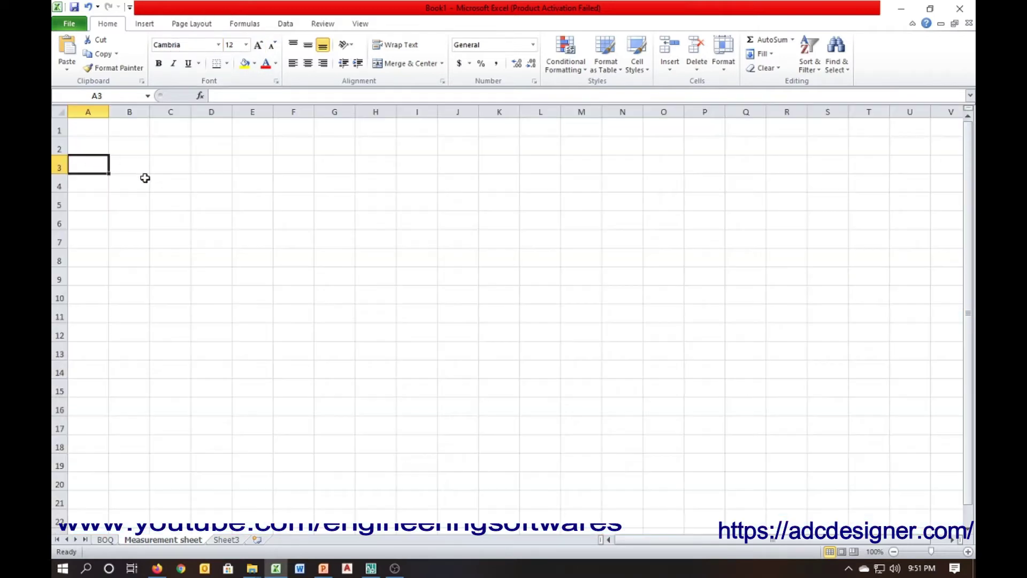
type("S#")
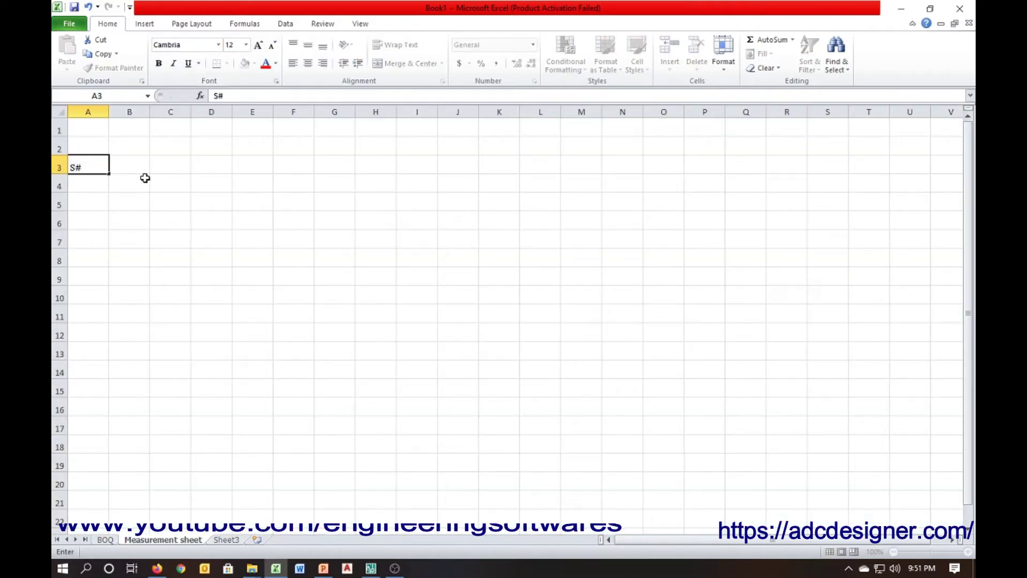
key("Tab")
type("De")
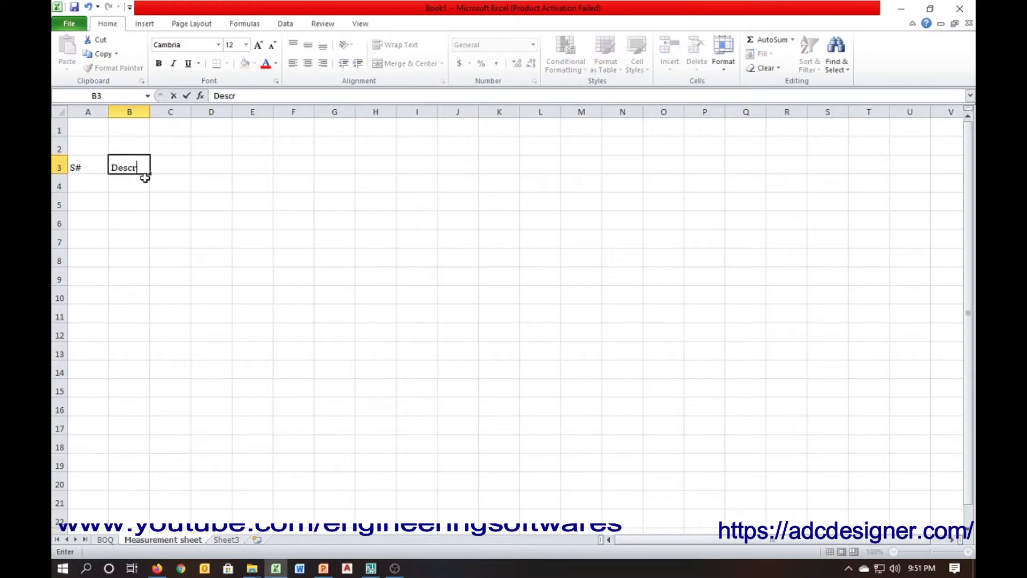
type("on")
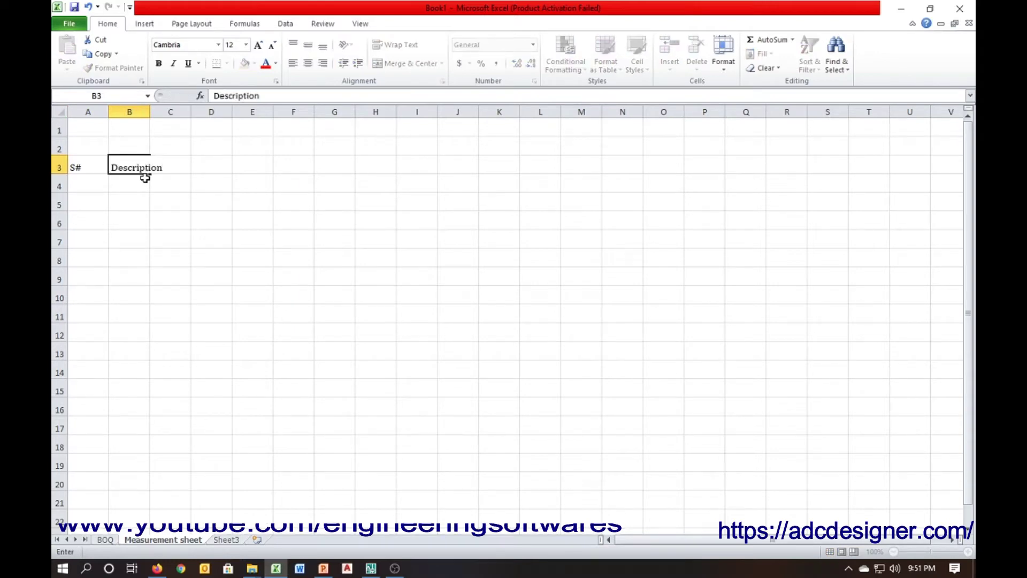
key("Tab")
type("L")
key("Tab")
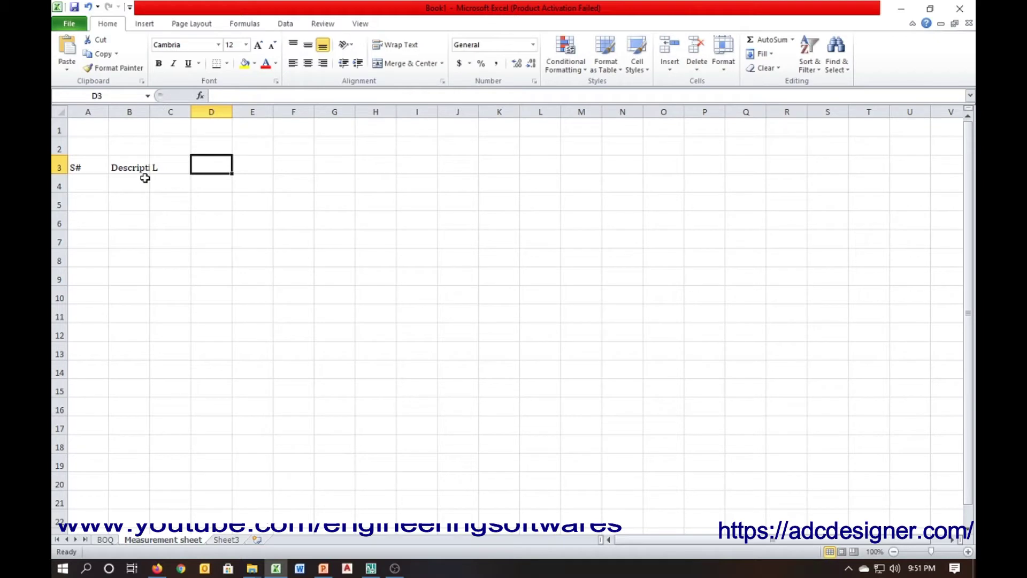
type("W")
key("Tab")
type("H")
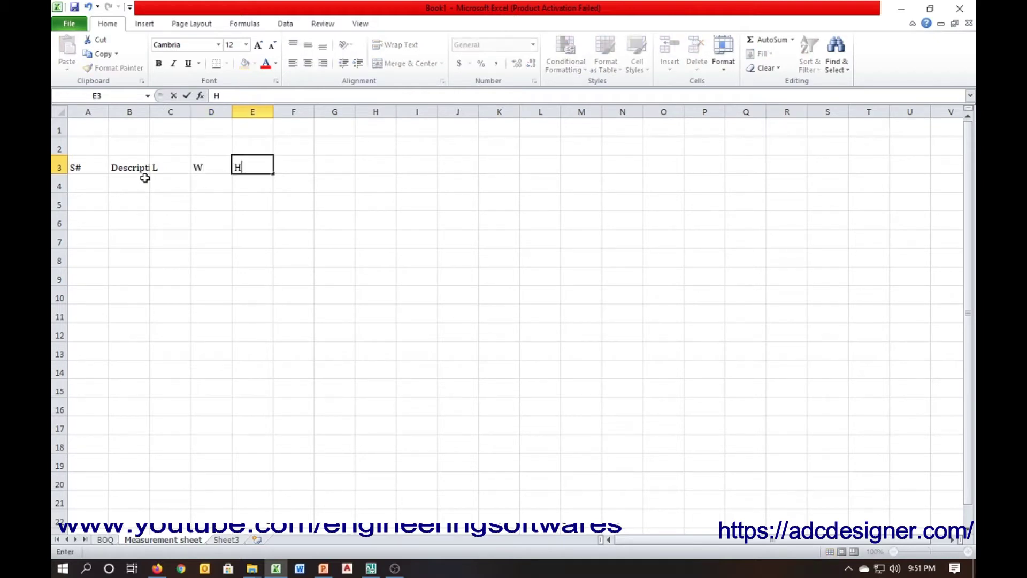
key("Tab")
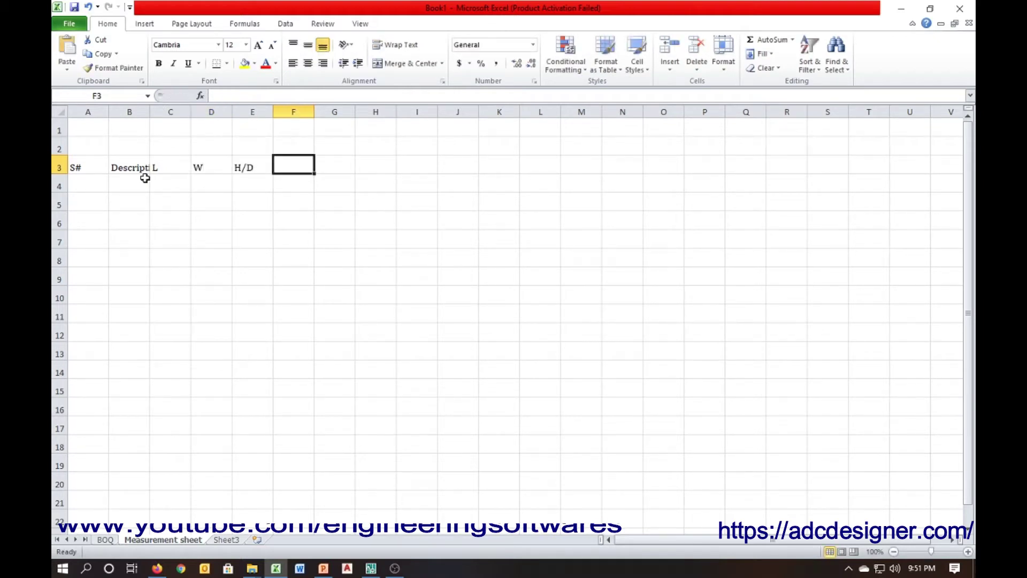
type("Qty")
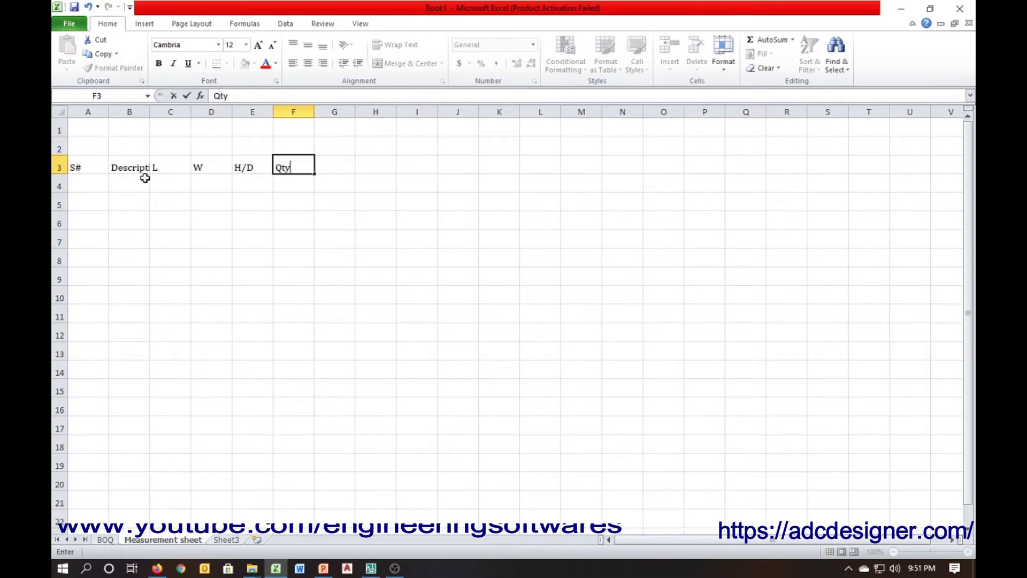
key("Tab")
type("R")
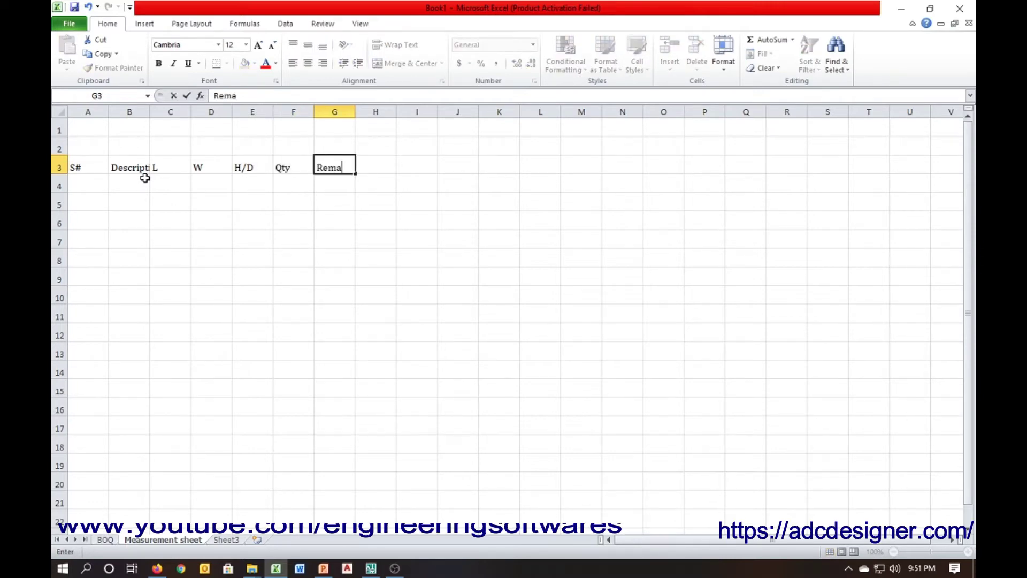
key("Return")
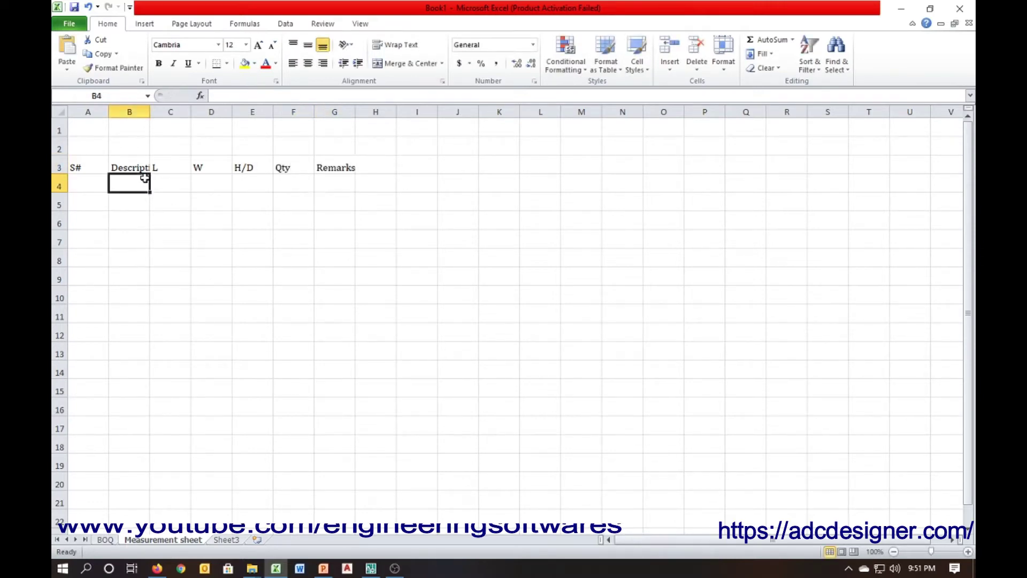
- Autofit column B, middle-align the heading row, and apply All Borders to A3:G22
double_click(150, 112)
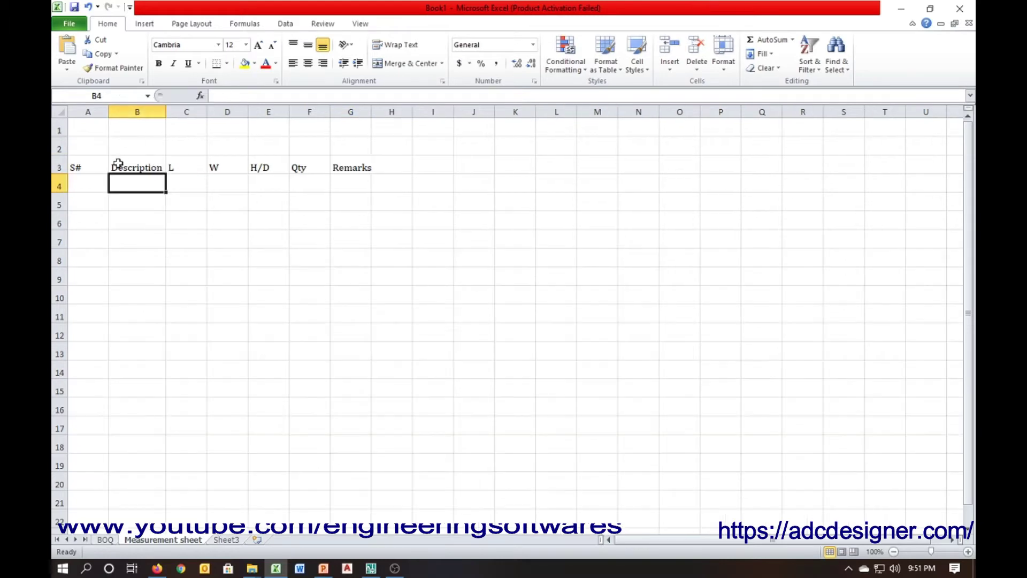
left_click(68, 168)
left_click(310, 47)
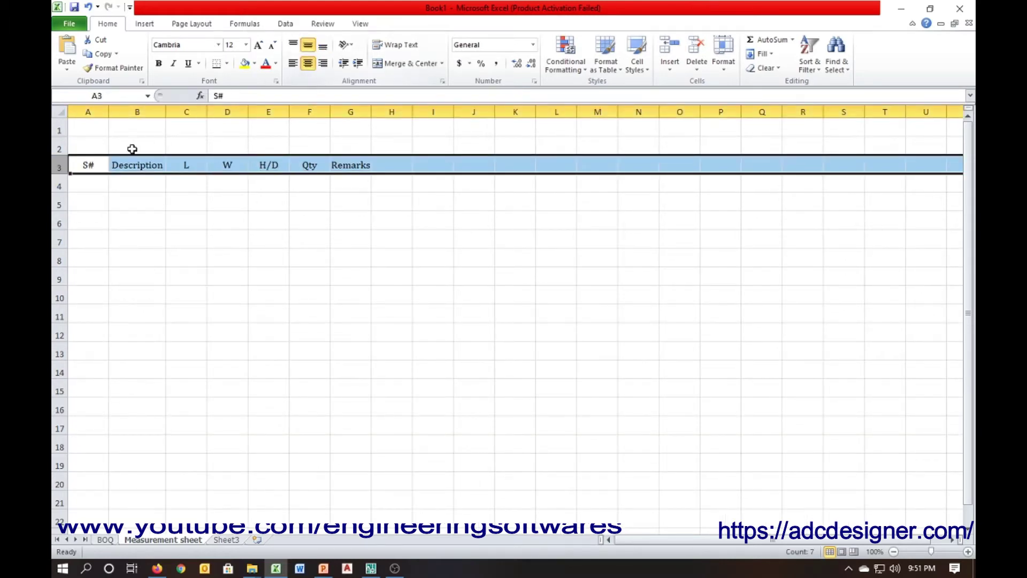
left_click_drag(94, 165, 321, 166)
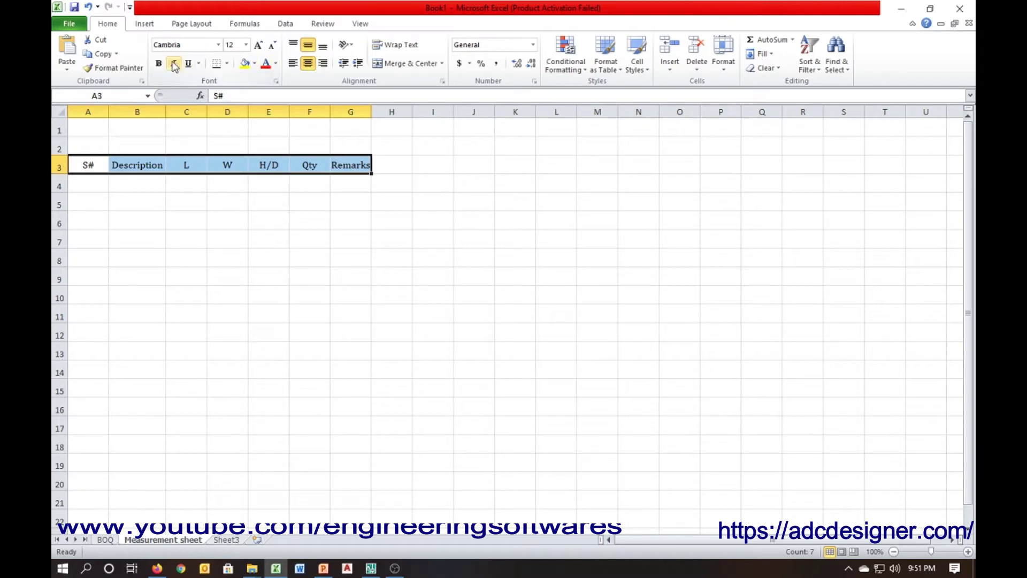
left_click_drag(91, 183, 227, 335)
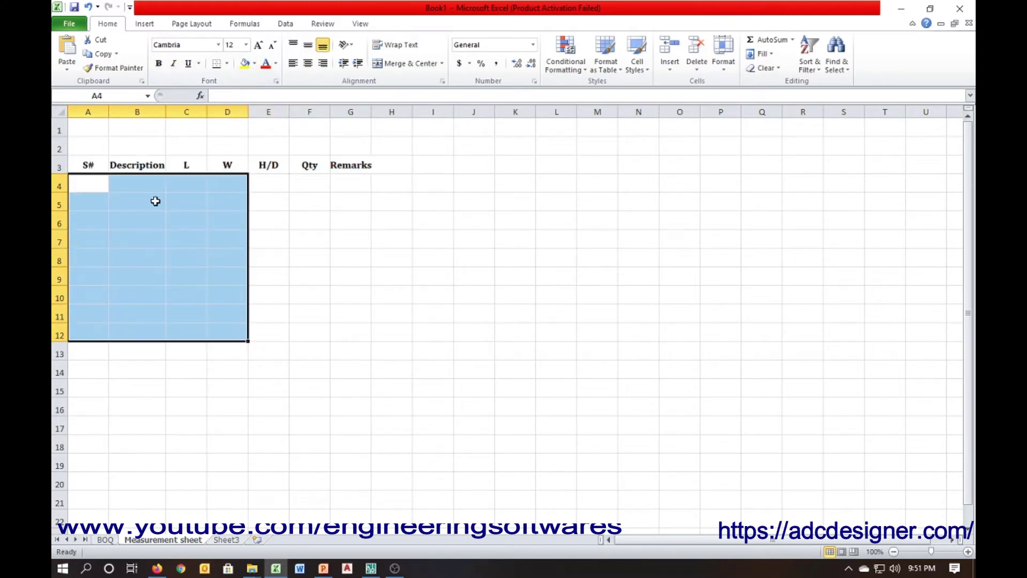
mouse_move(89, 167)
left_mouse_down()
mouse_move(376, 415)
mouse_move(337, 520)
left_mouse_up()
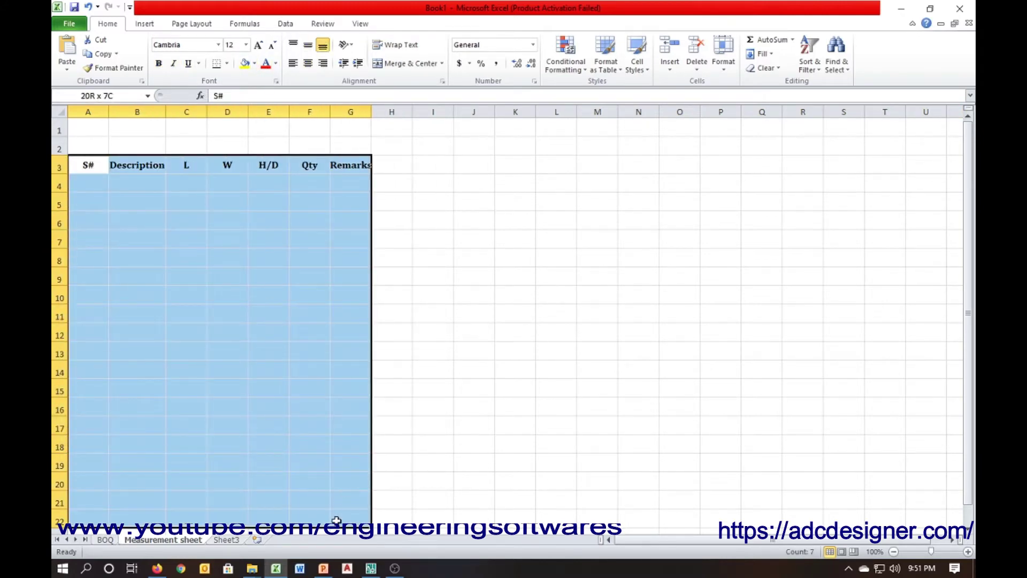
left_click(225, 65)
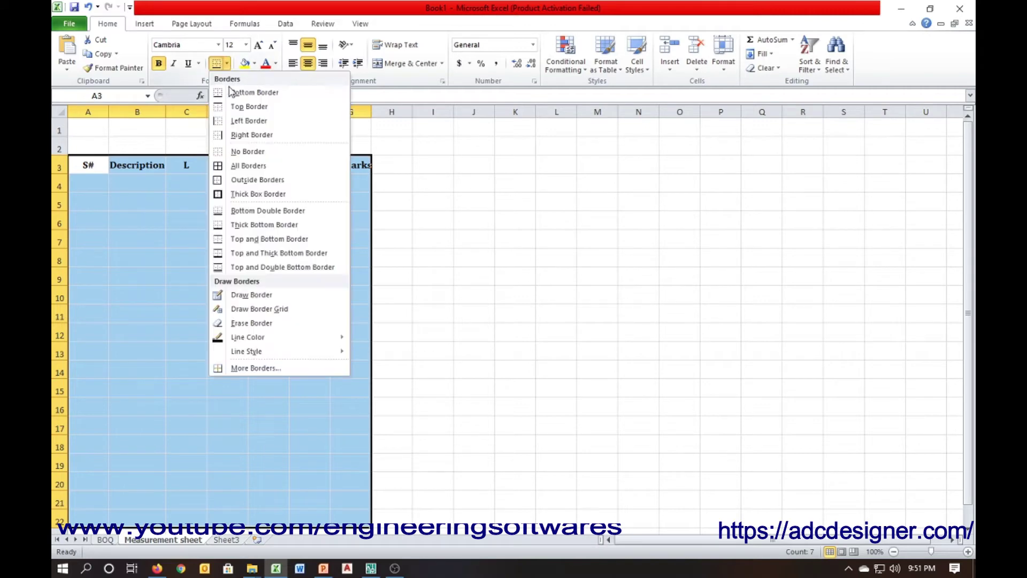
left_click(257, 166)
left_click(125, 212)
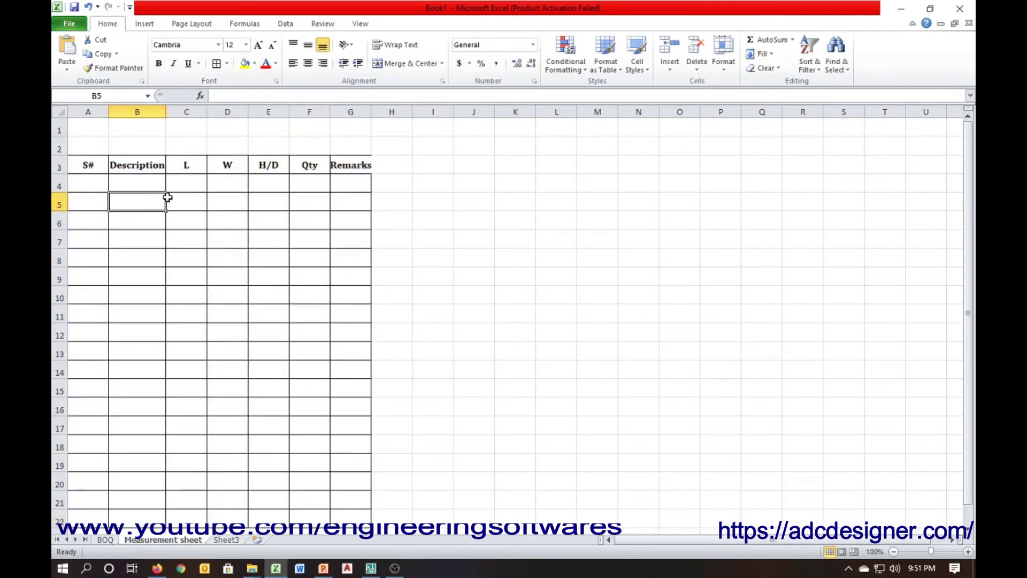
- Adjust the table's column widths, widening Description and Remarks
left_click(146, 163)
left_click_drag(166, 112, 182, 112)
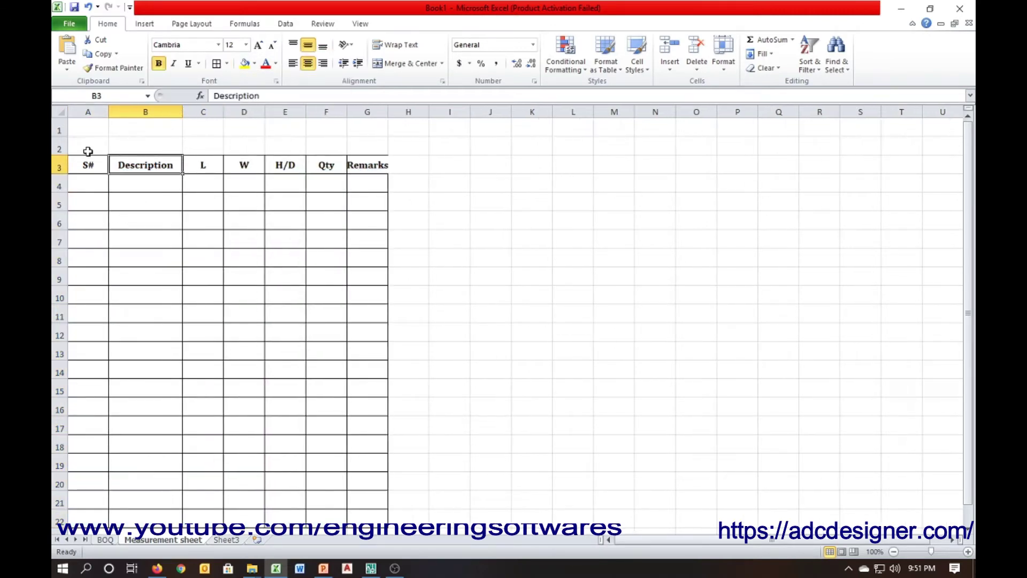
left_click(100, 113)
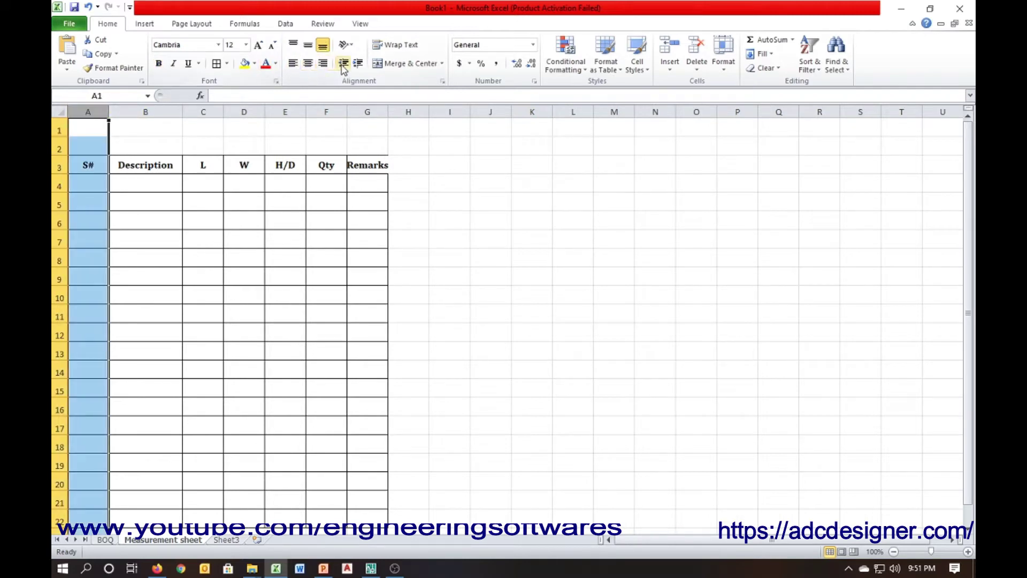
left_click(202, 109)
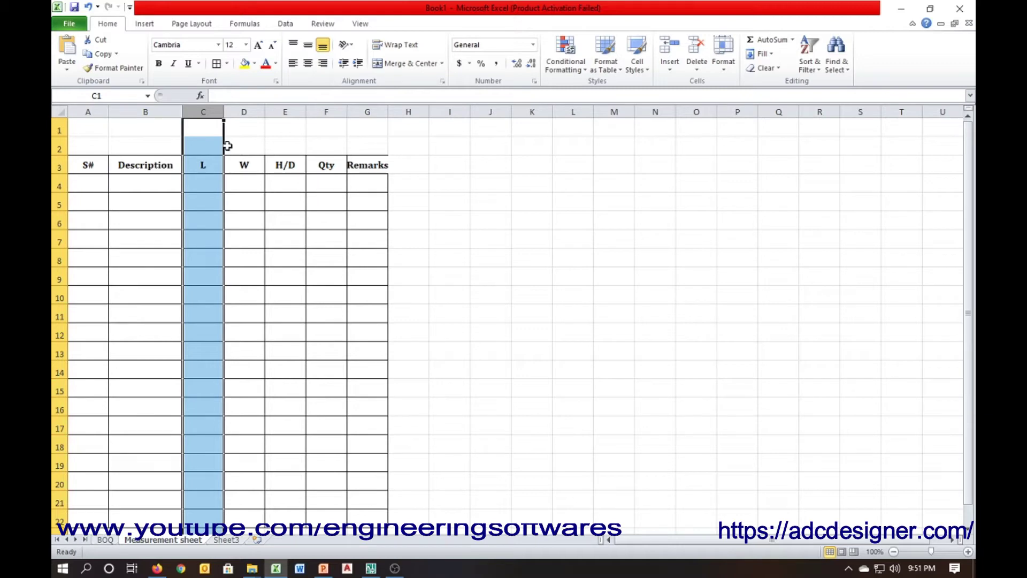
left_click(243, 183)
left_click(184, 196)
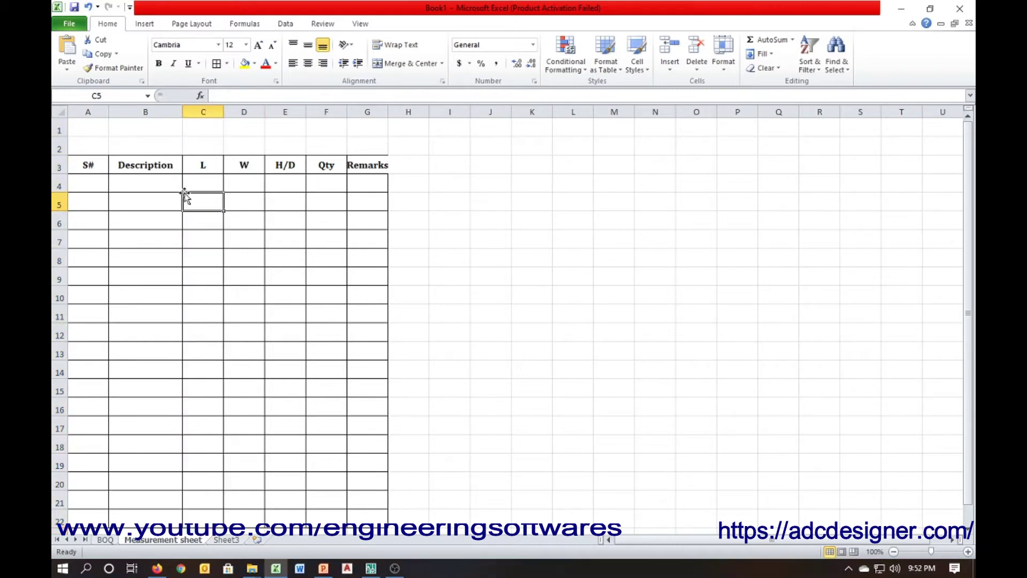
left_click(354, 199)
left_click_drag(386, 108, 393, 108)
- Enter item 1 in A4 and Excavation in B4, then return to the AutoCAD floor plan
left_click(119, 188)
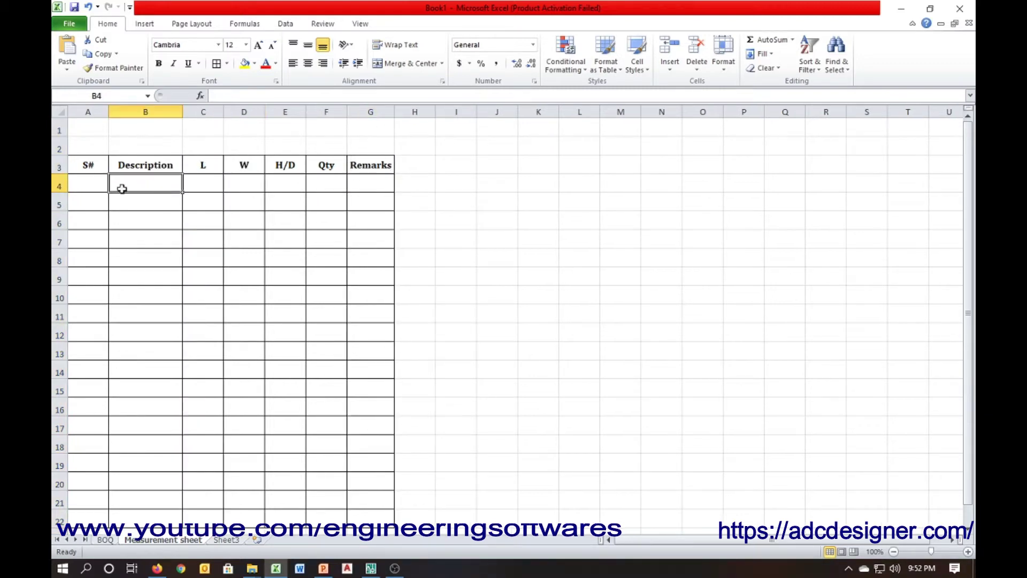
left_click(104, 185)
type("1")
key("Tab")
type("Excavation")
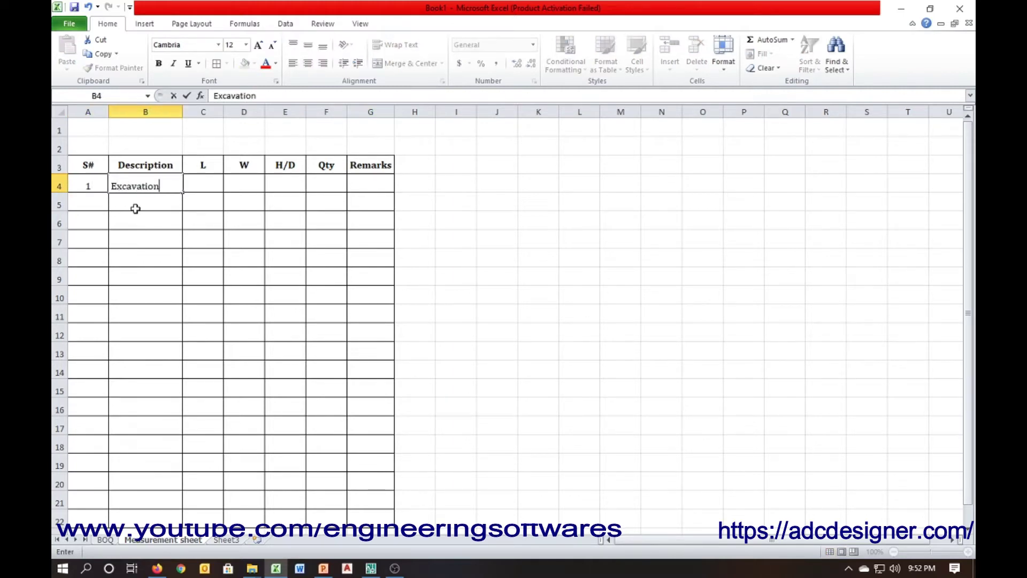
key("Tab")
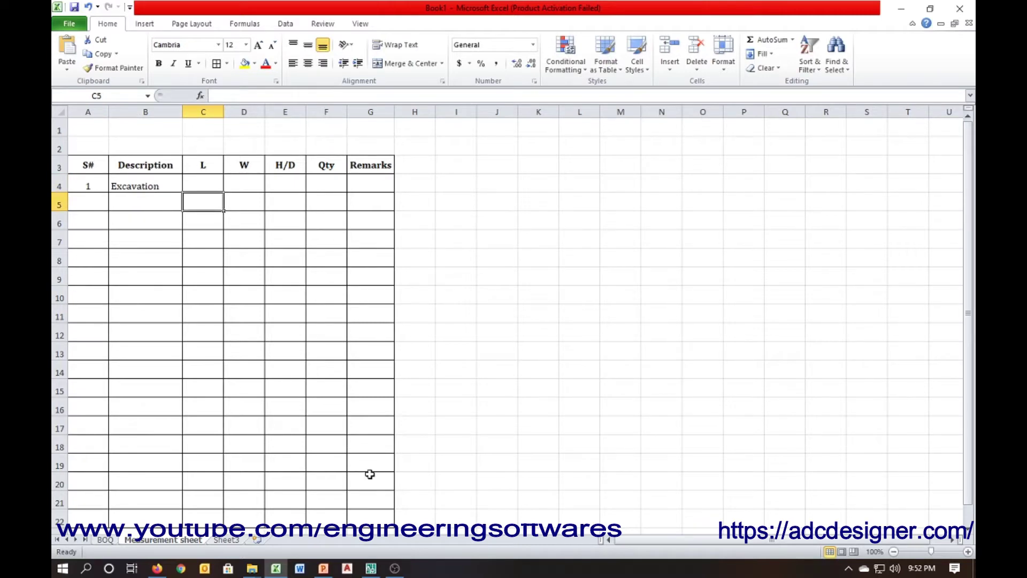
left_click(372, 569)
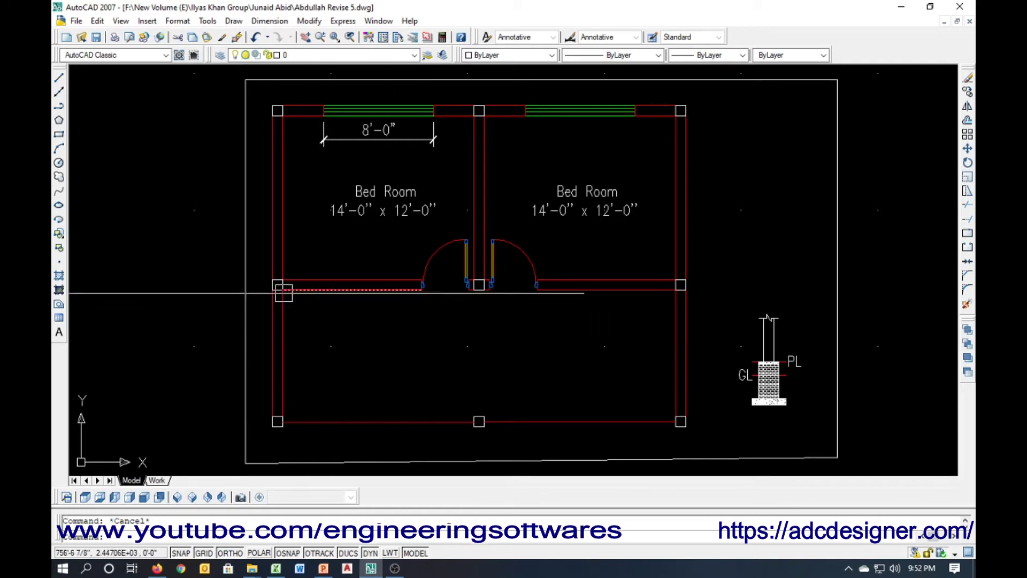
type("l")
key("Return")
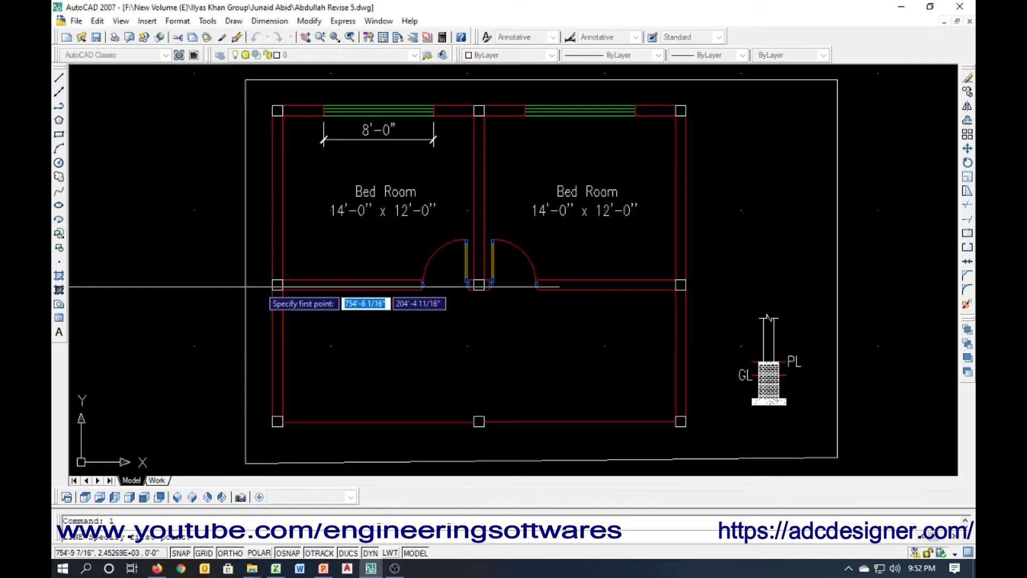
left_click(277, 284)
left_click(807, 285)
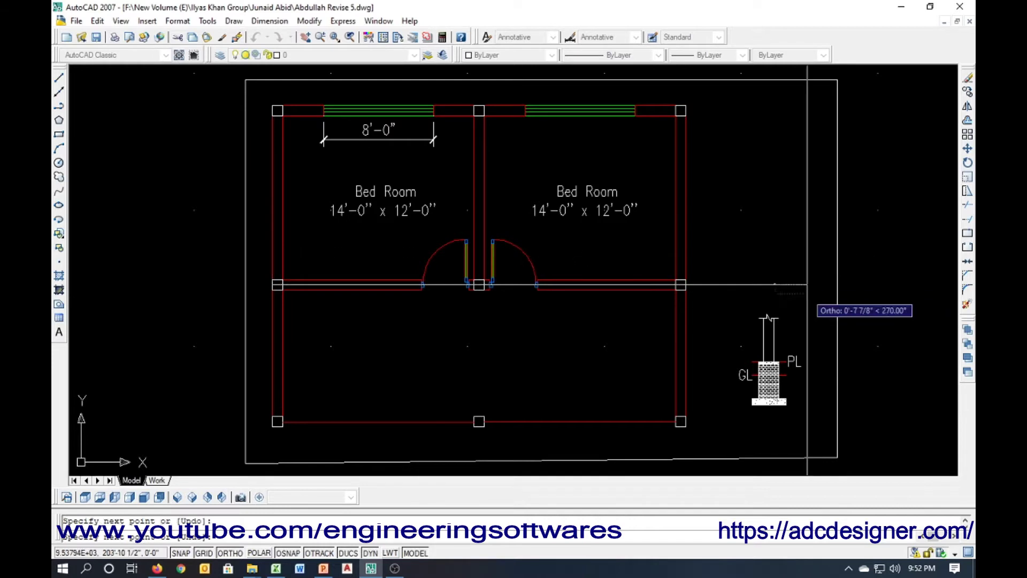
key("Return")
key("Return")
left_click(719, 107)
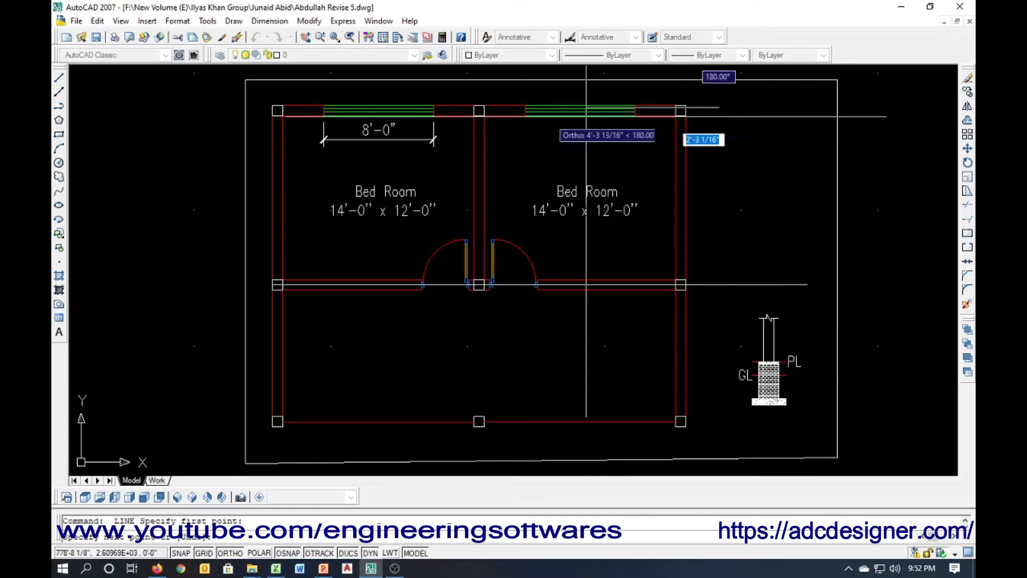
left_click(275, 109)
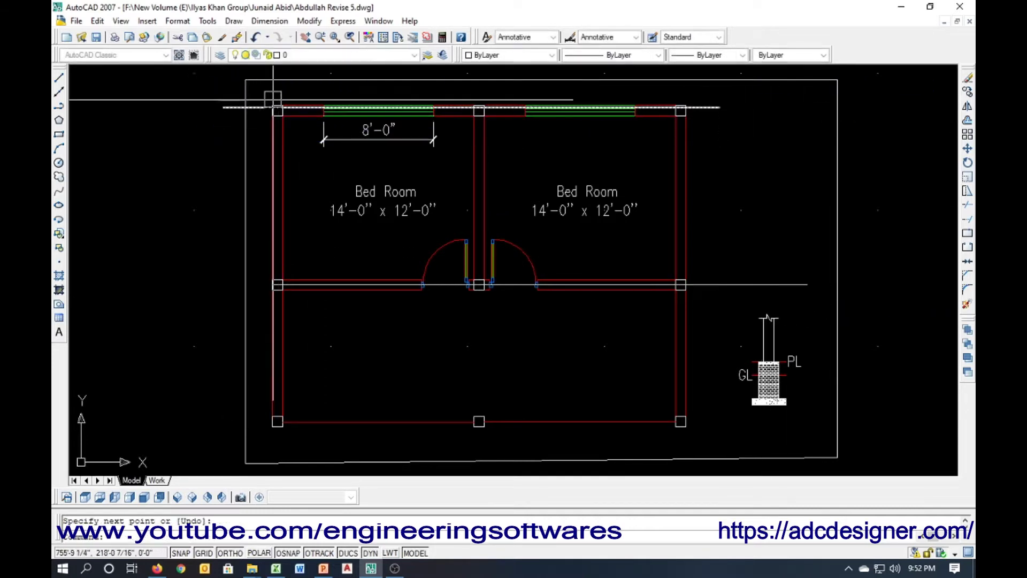
left_click(275, 452)
key("Return")
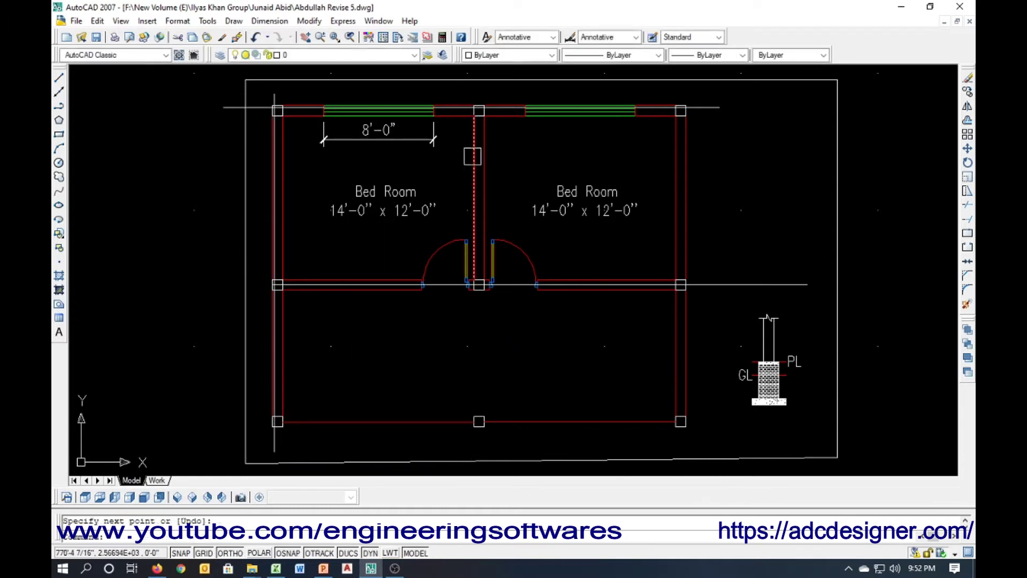
key("Return")
left_click(476, 92)
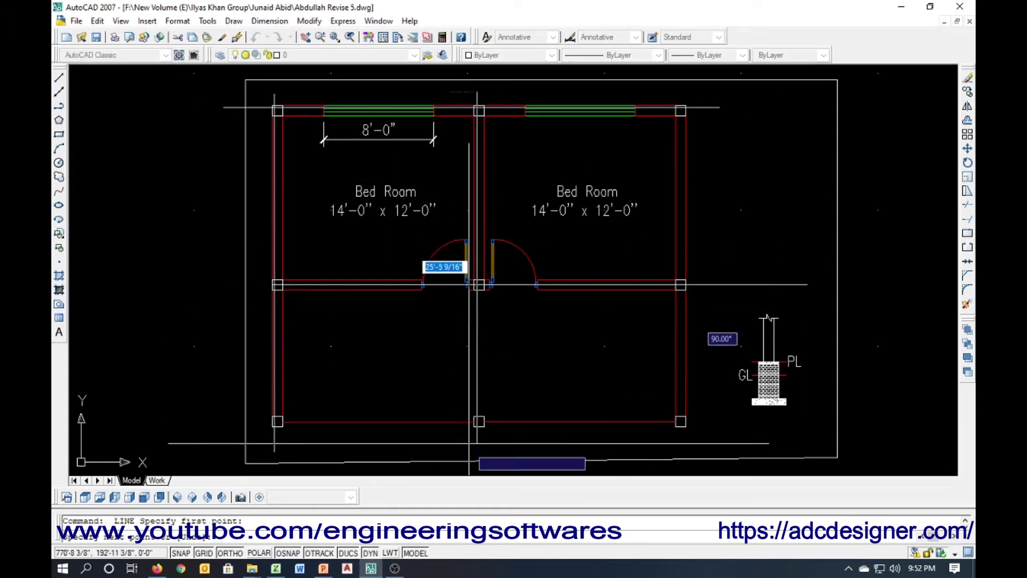
left_click(470, 452)
key("Return")
left_click(535, 356)
left_click(339, 350)
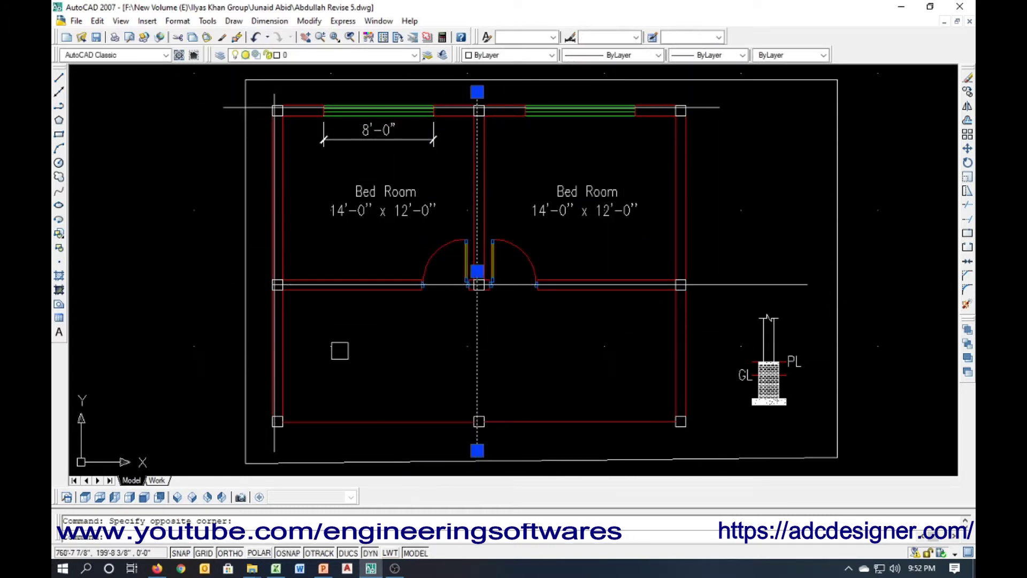
left_click(276, 342)
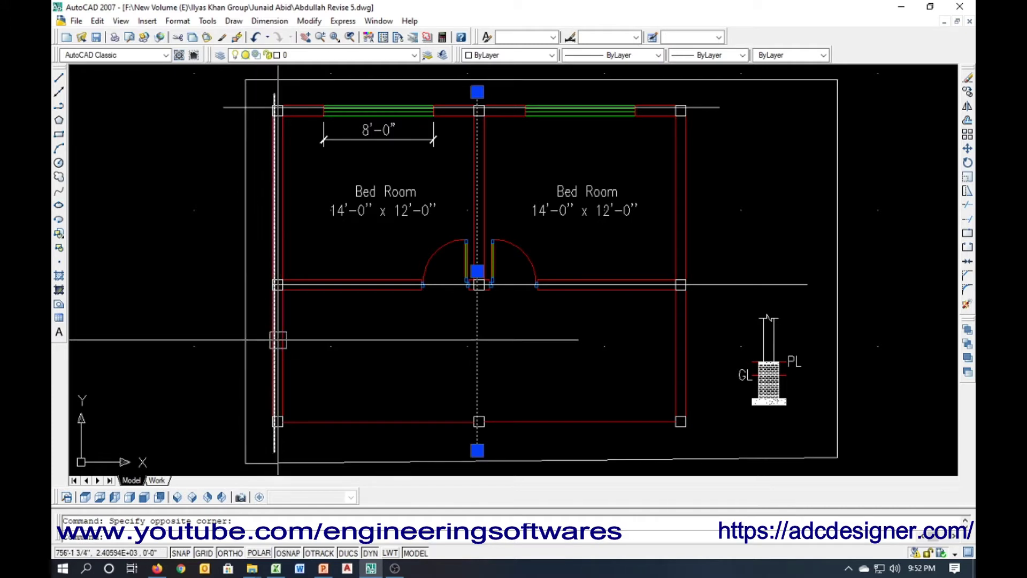
left_click(367, 285)
left_click(223, 108)
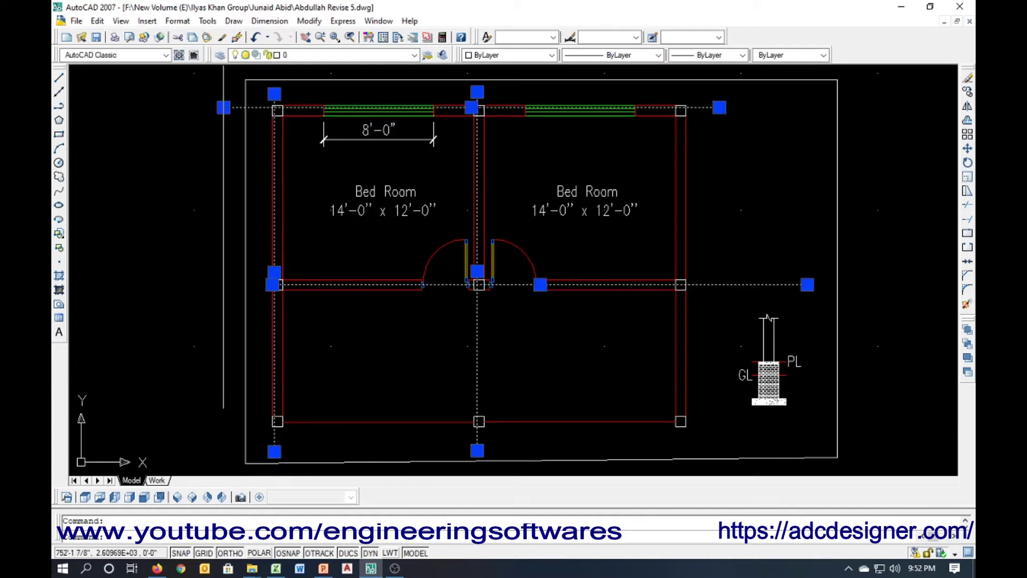
key("Escape")
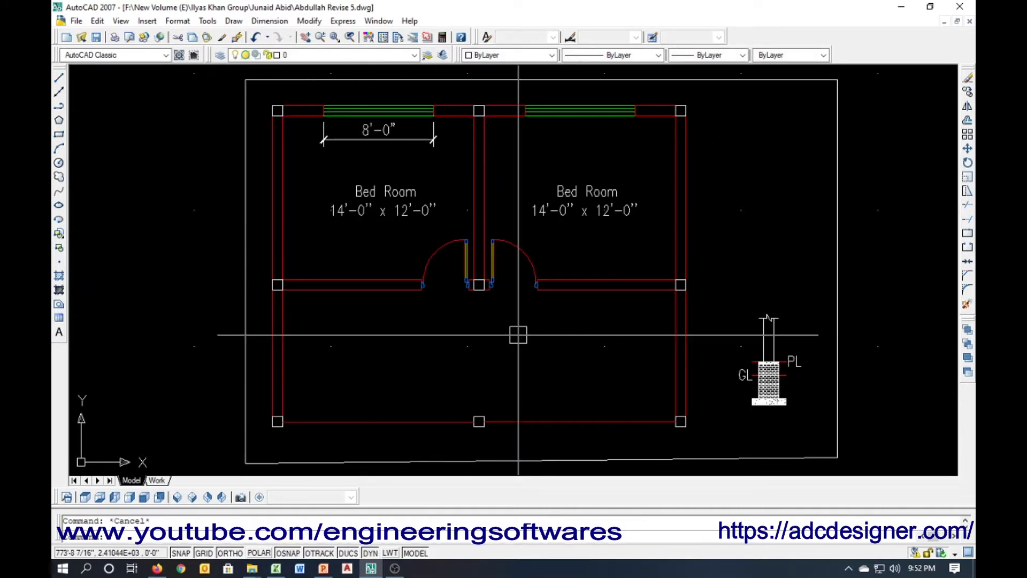
- Add aligned dimensions of 30'-3" along the top wall and 23'-6" along the right wall
type("dal")
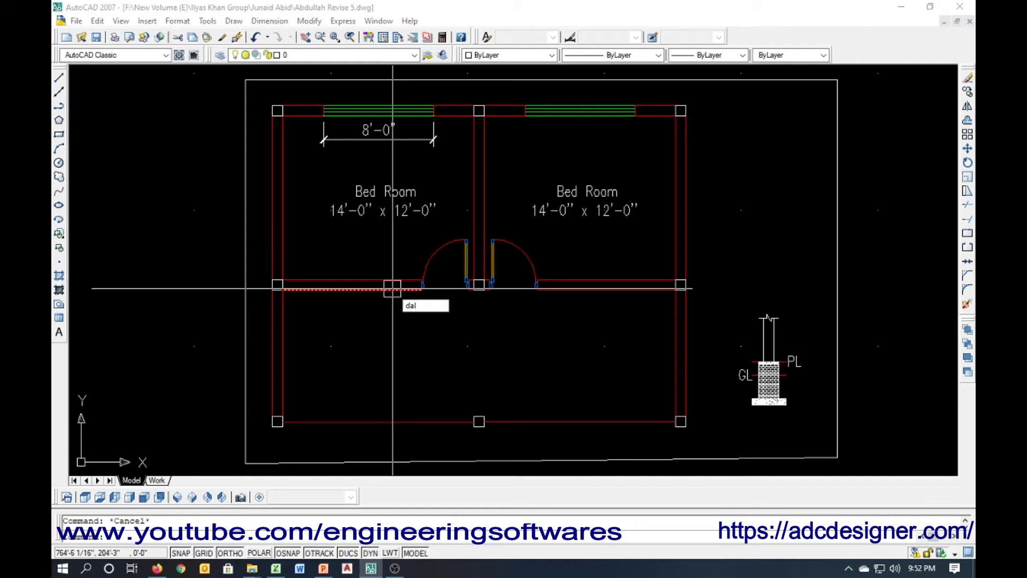
key("Return")
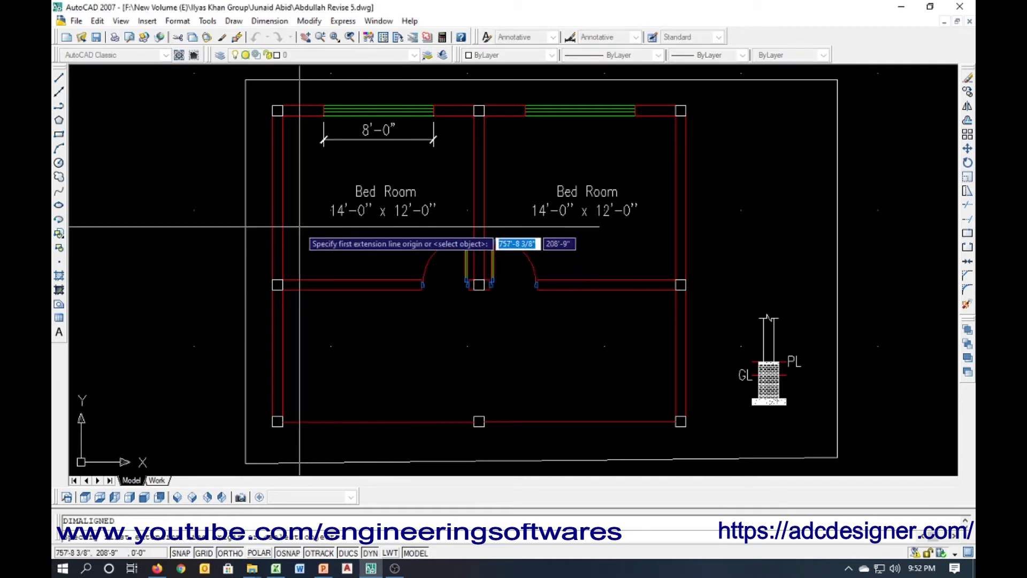
key("Return")
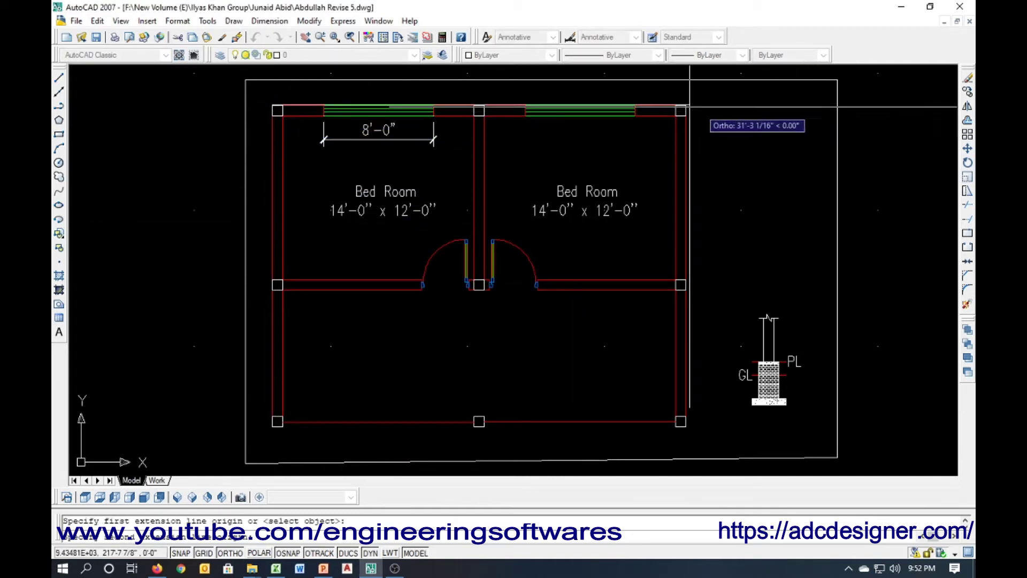
left_click(684, 105)
left_click(691, 92)
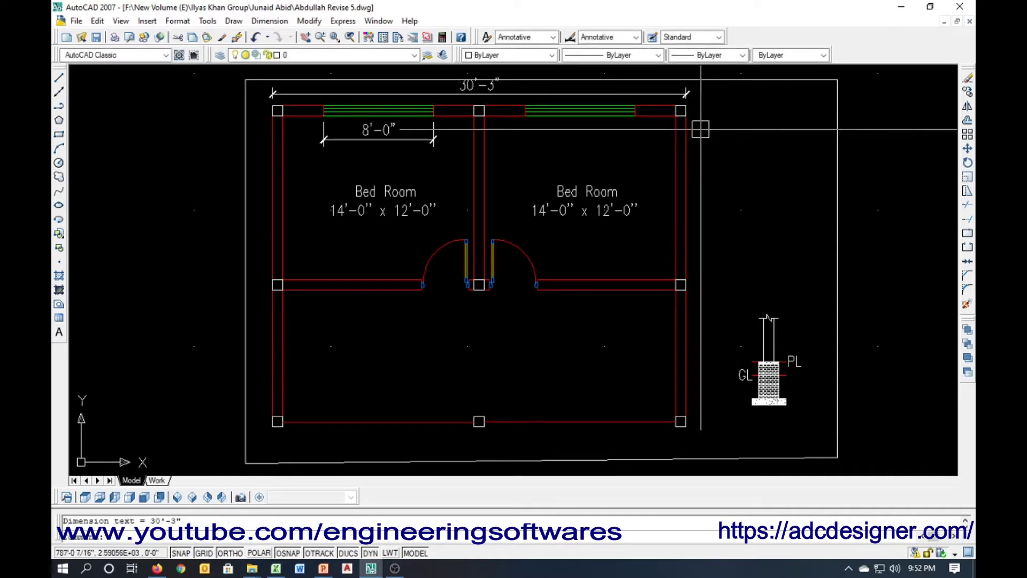
key("Return")
left_click(686, 104)
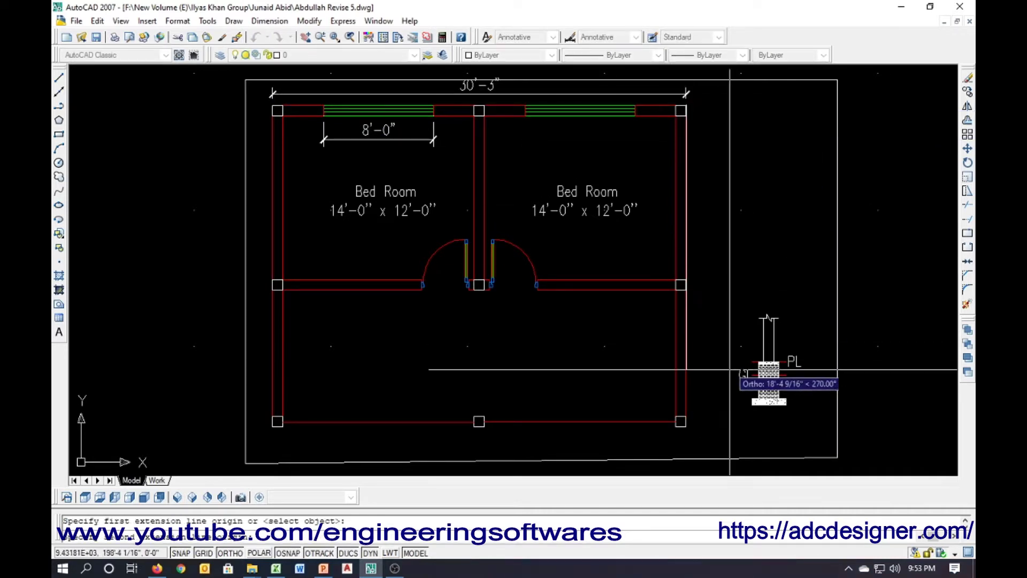
left_click(684, 424)
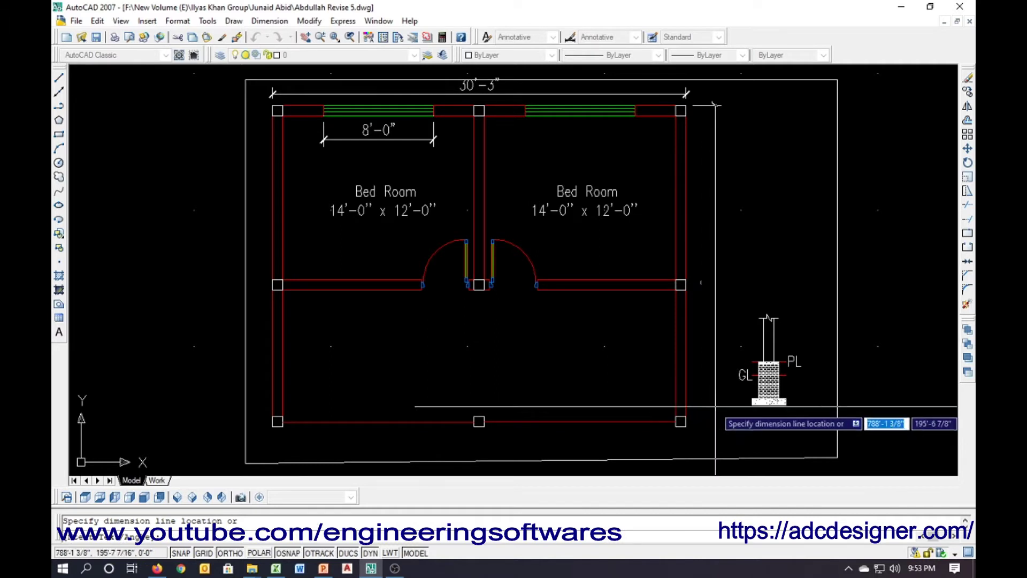
left_click(715, 422)
- Dimension the middle partition wall at 12'-0" and end the dimension command
key("Return")
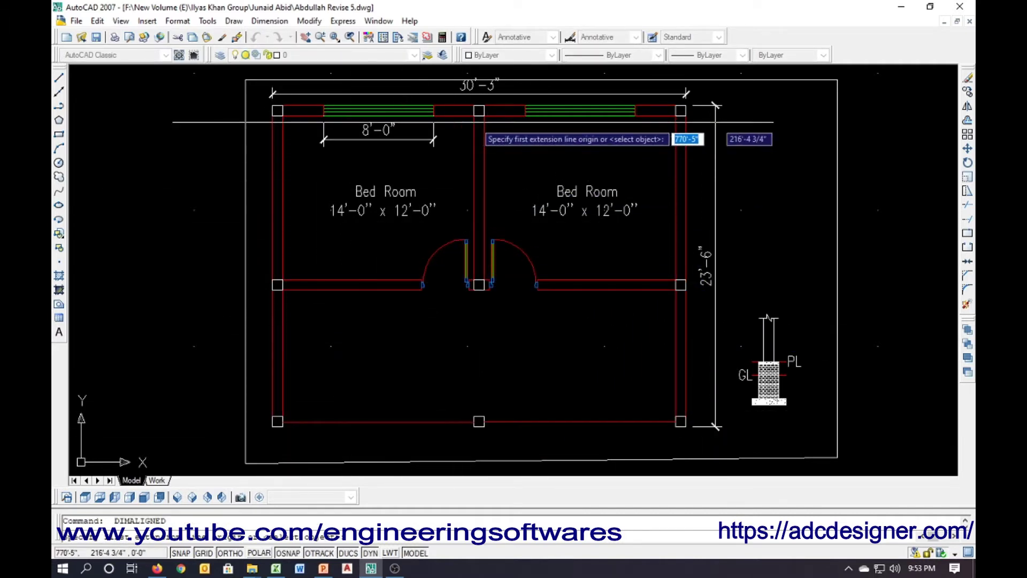
key("Return")
left_click(485, 137)
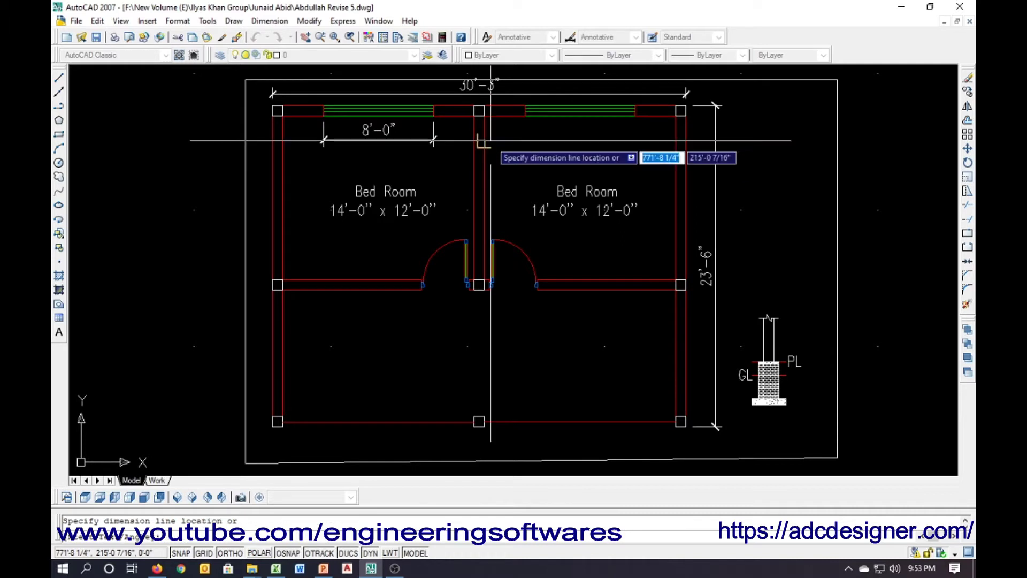
left_click(515, 267)
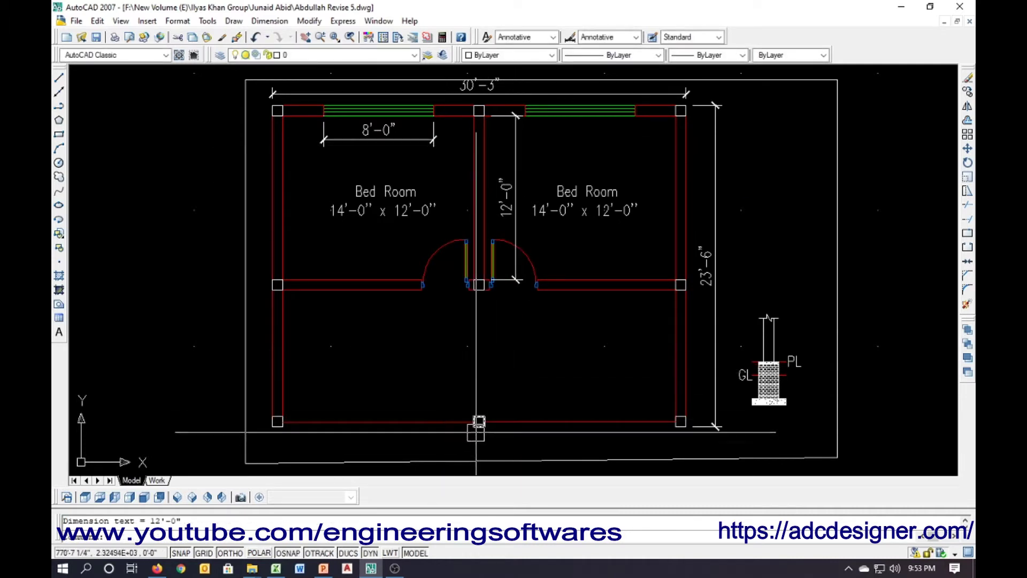
key("Escape")
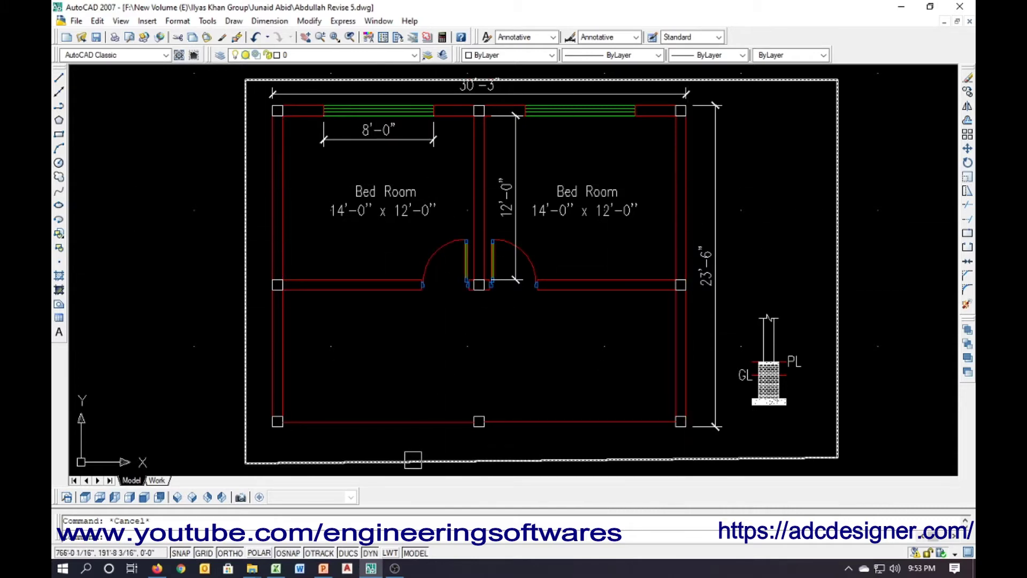
- Add Long Wall and Short Wall rows under Excavation in the Description column
left_click(276, 568)
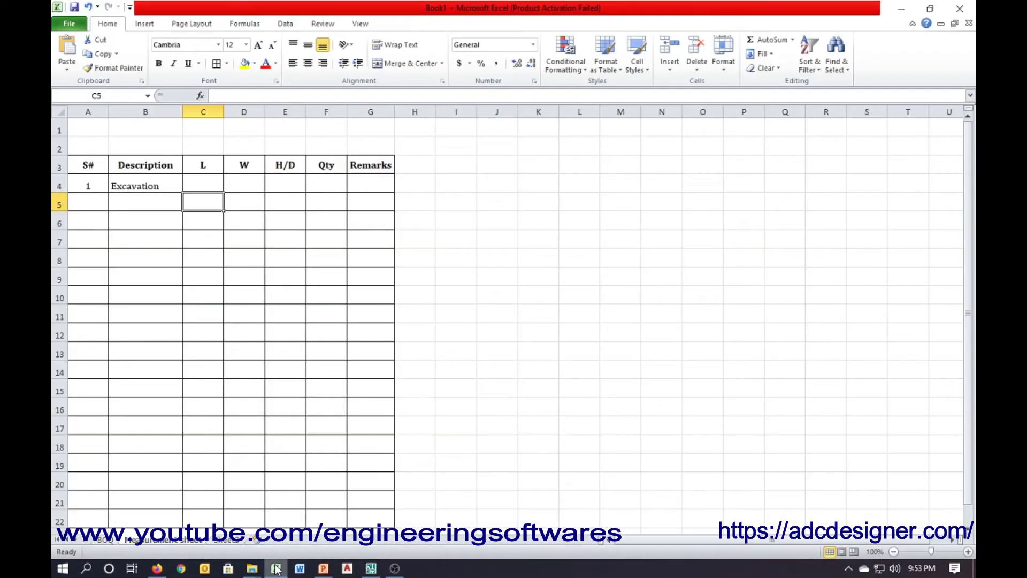
left_click(277, 568)
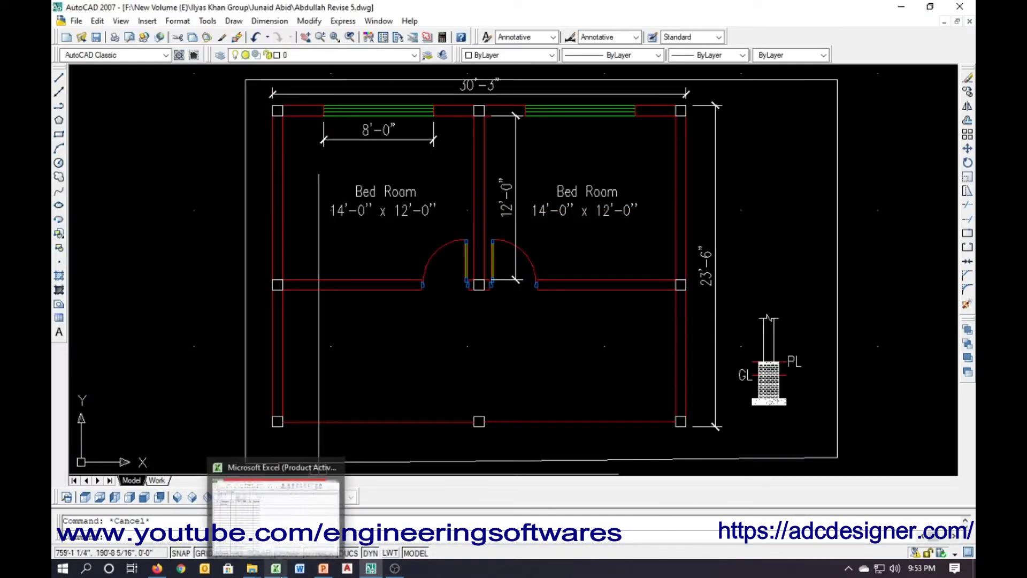
left_click(277, 568)
left_click(166, 209)
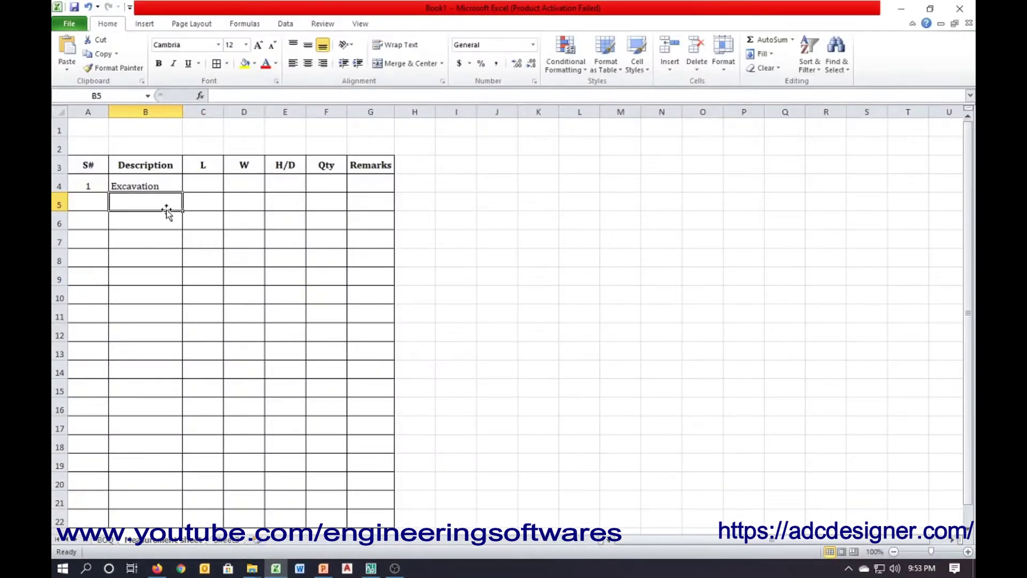
type("Long Wall")
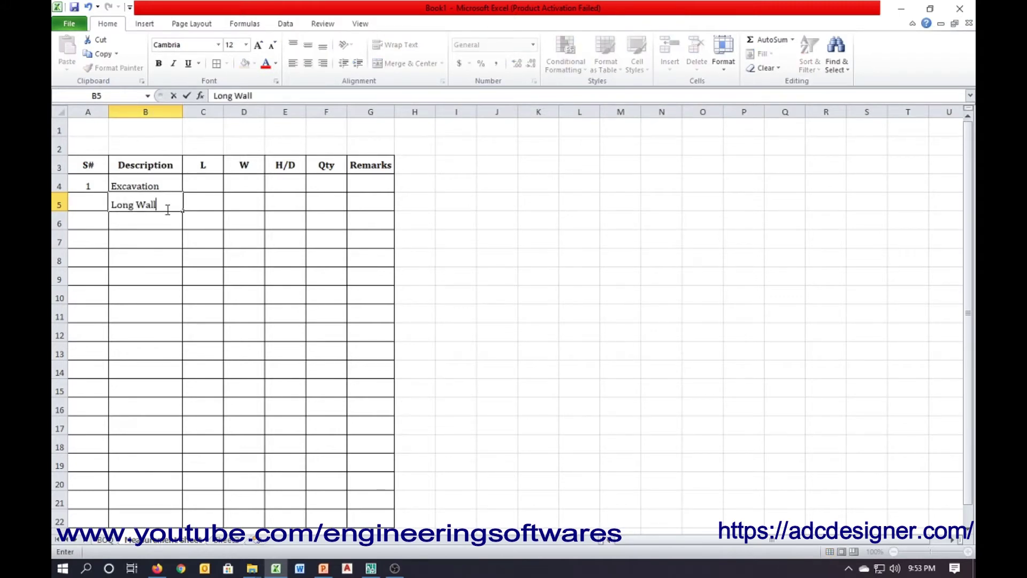
key("Return")
type("Short Wall")
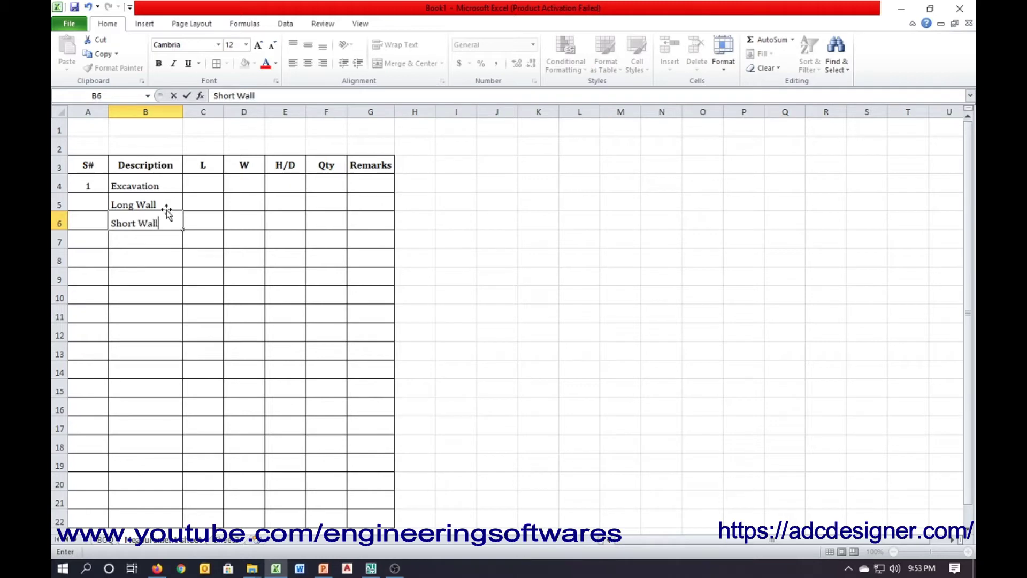
key("Return")
key("Up")
key("Up")
key("Right")
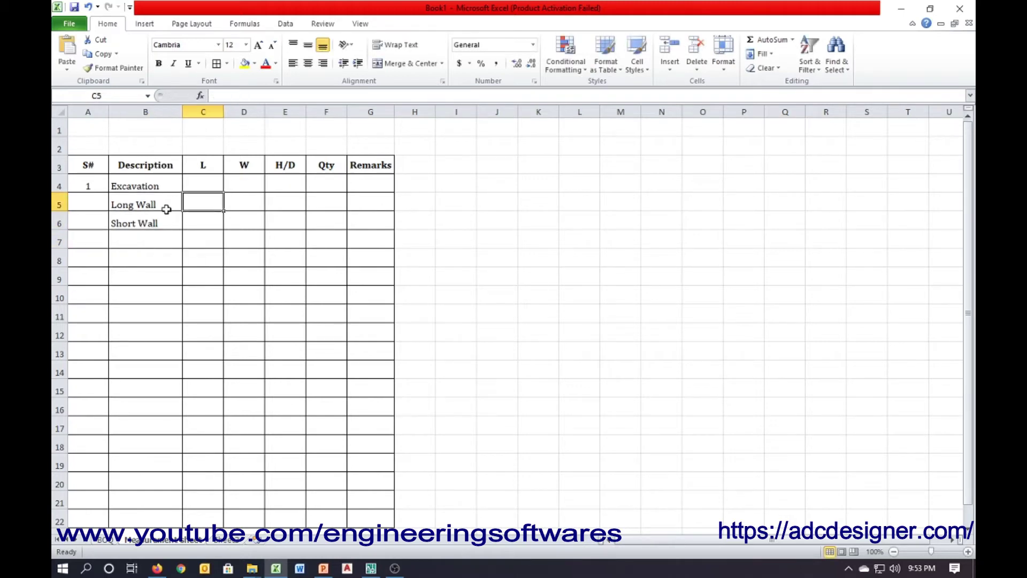
- Insert a No.s column before L and autofit it to its heading
left_click(210, 112)
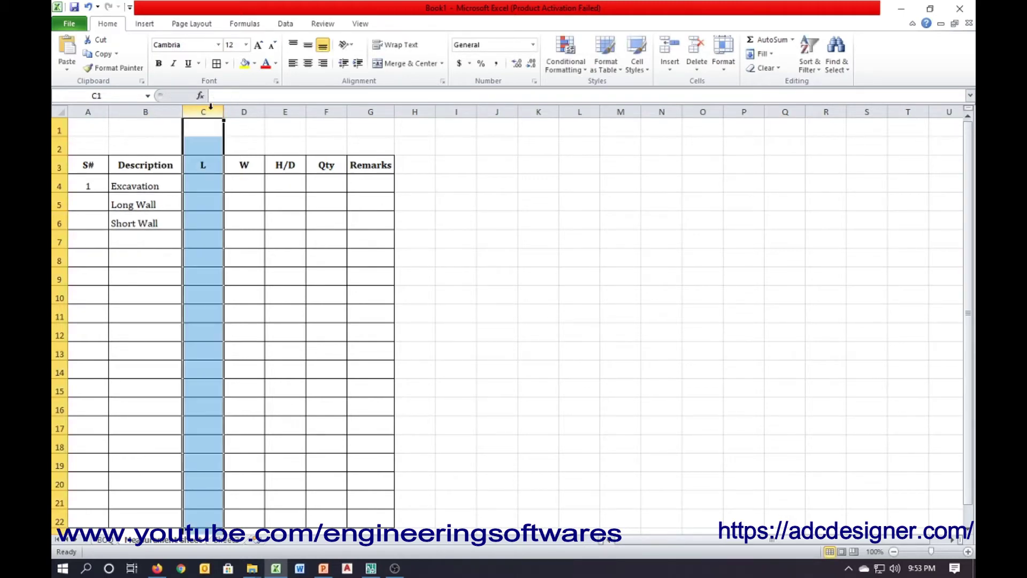
key("ctrl+shift+plus")
left_click(219, 161)
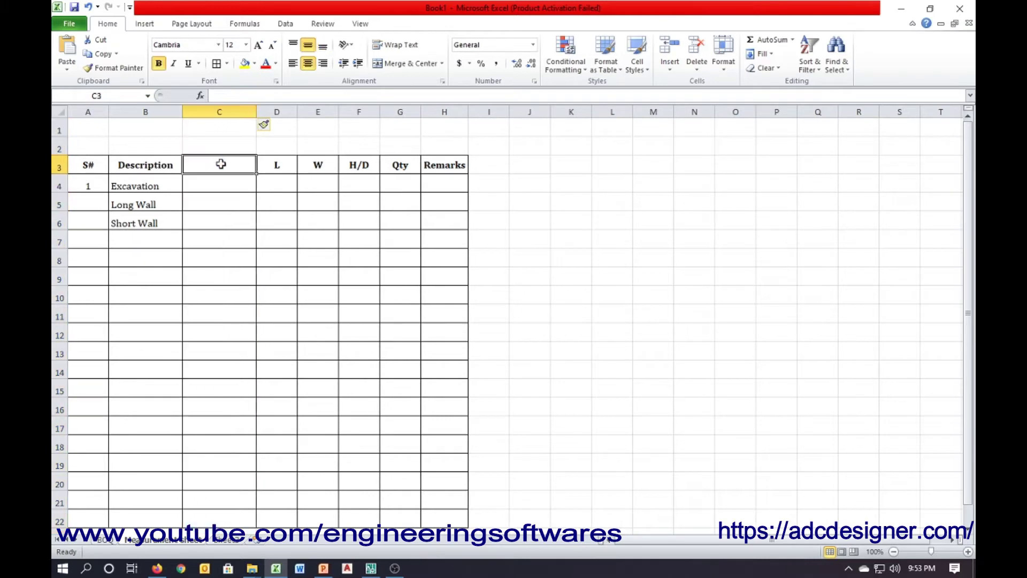
type("No.s")
key("Return")
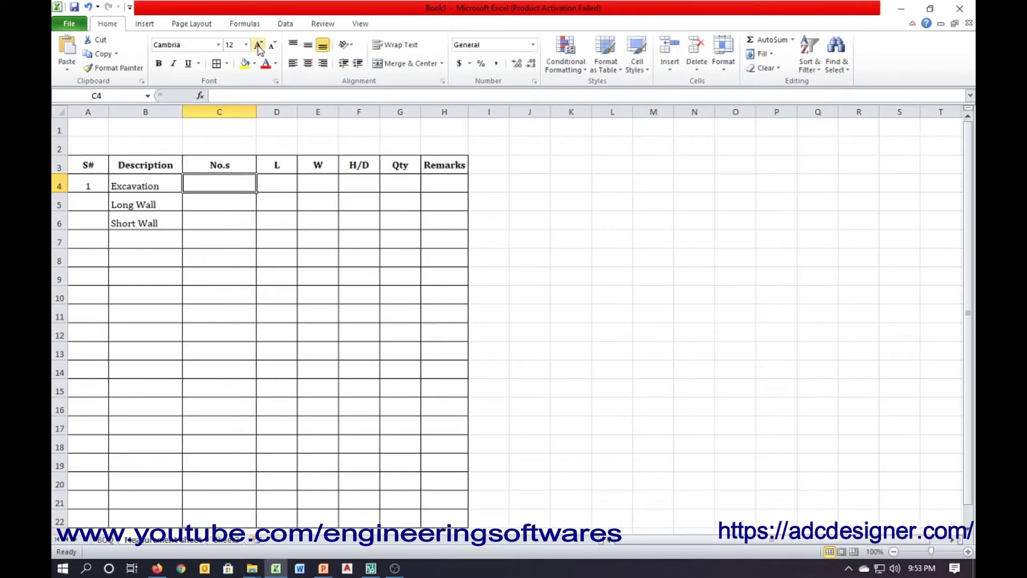
double_click(256, 106)
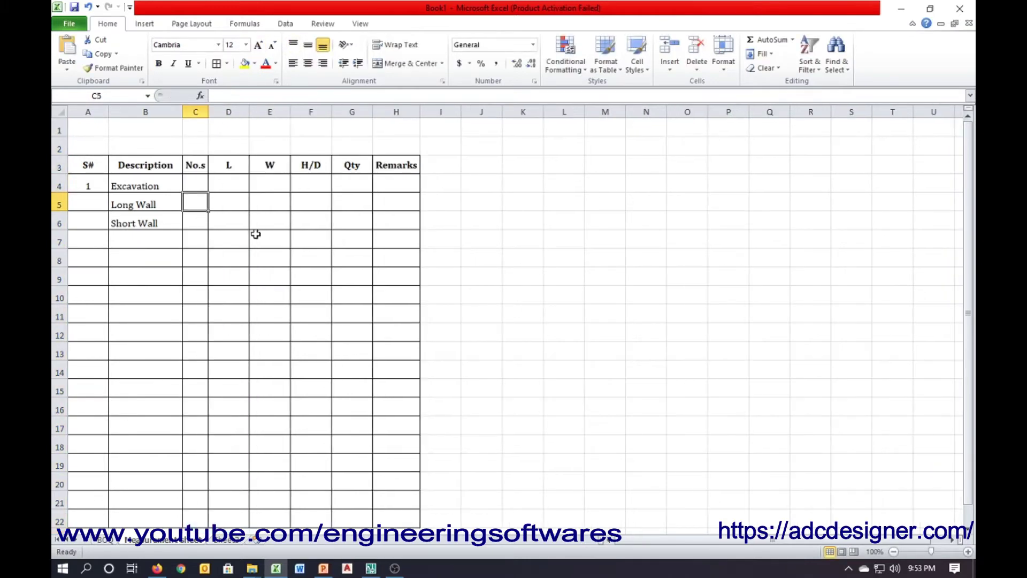
- Check the 30'-3" dimension in AutoCAD, then enter 2 and 30.25 for the Long Wall
left_click(282, 560)
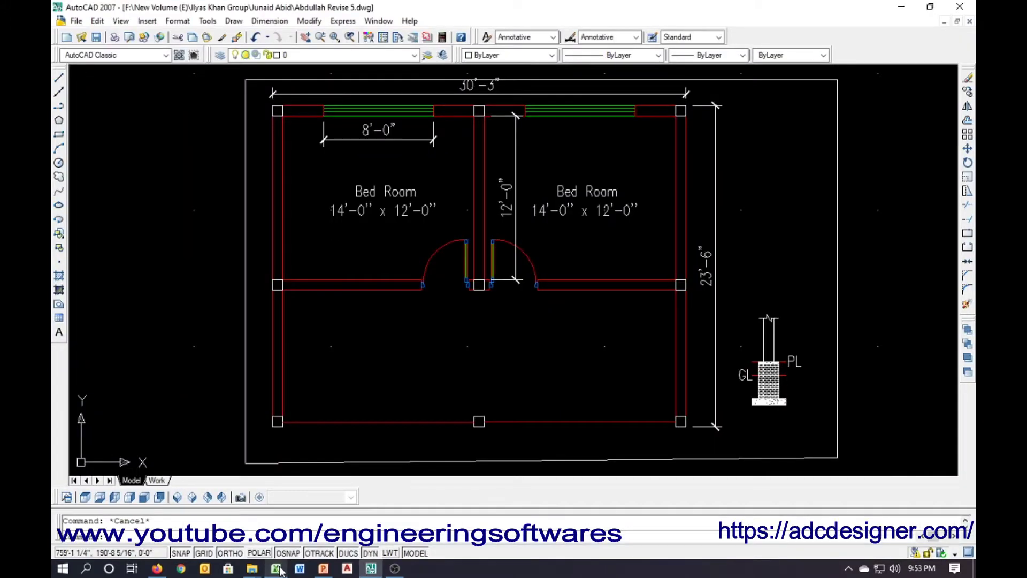
left_click(482, 97)
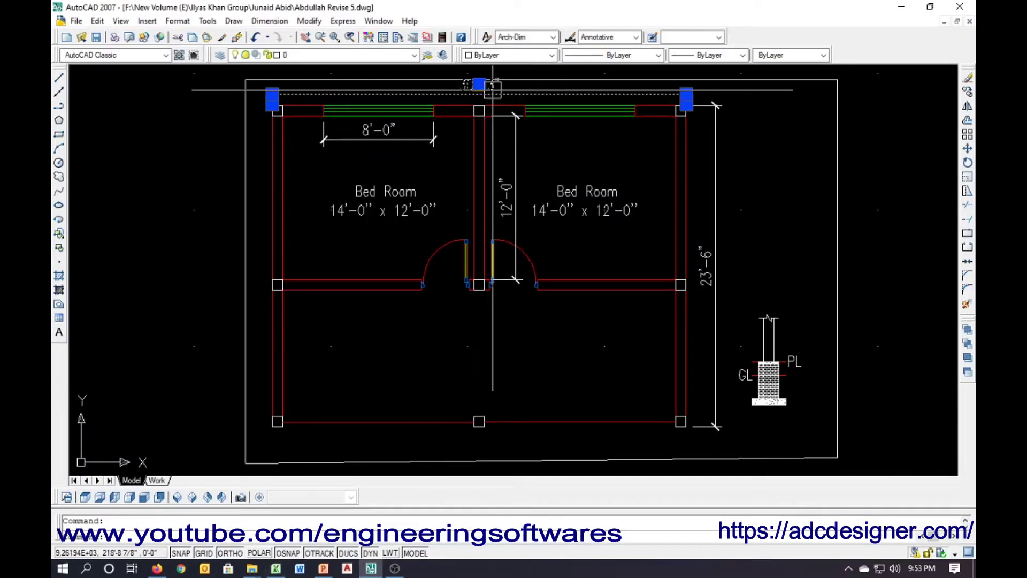
key("Escape")
left_click(276, 569)
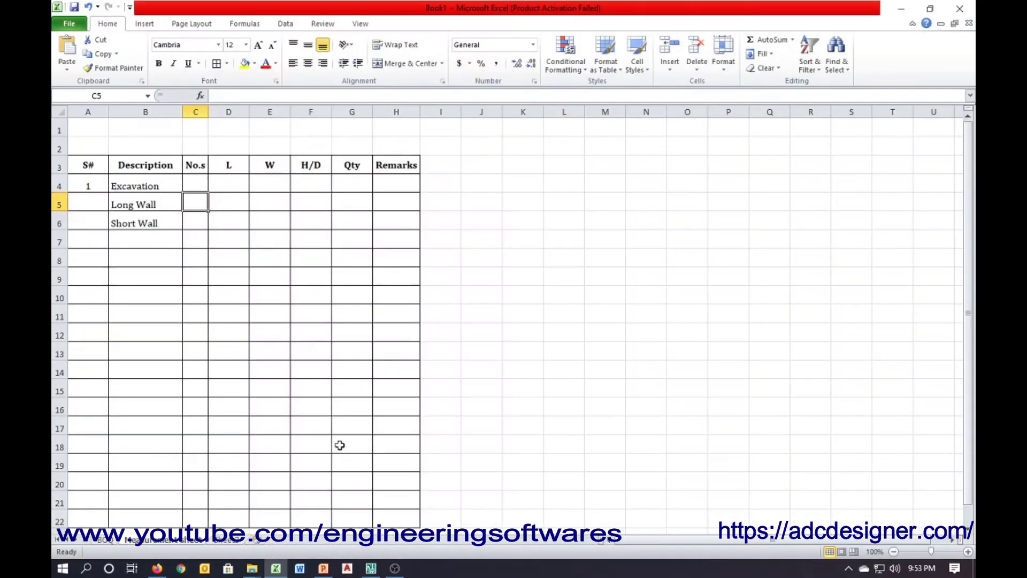
type("2")
key("Tab")
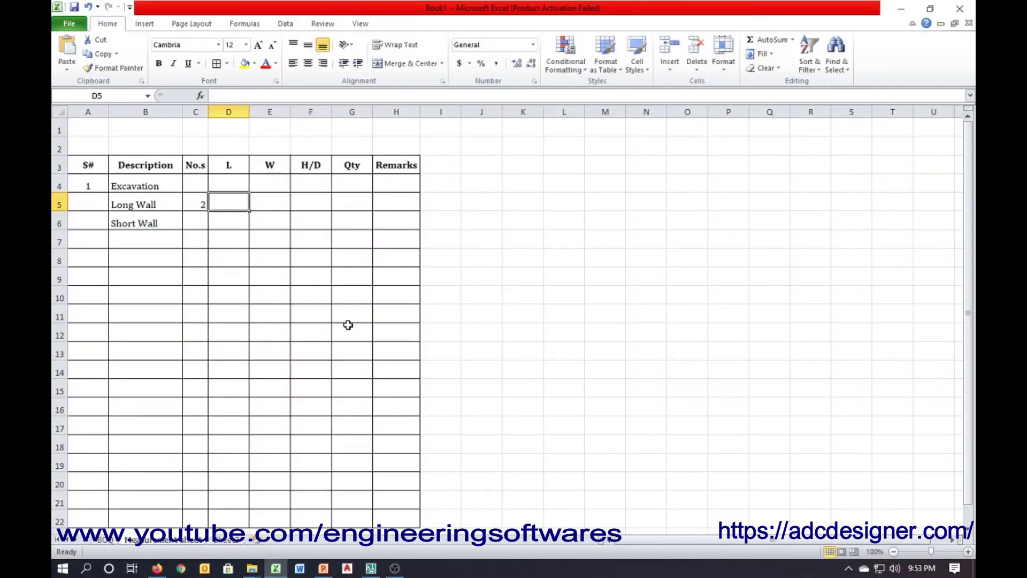
type("30.25")
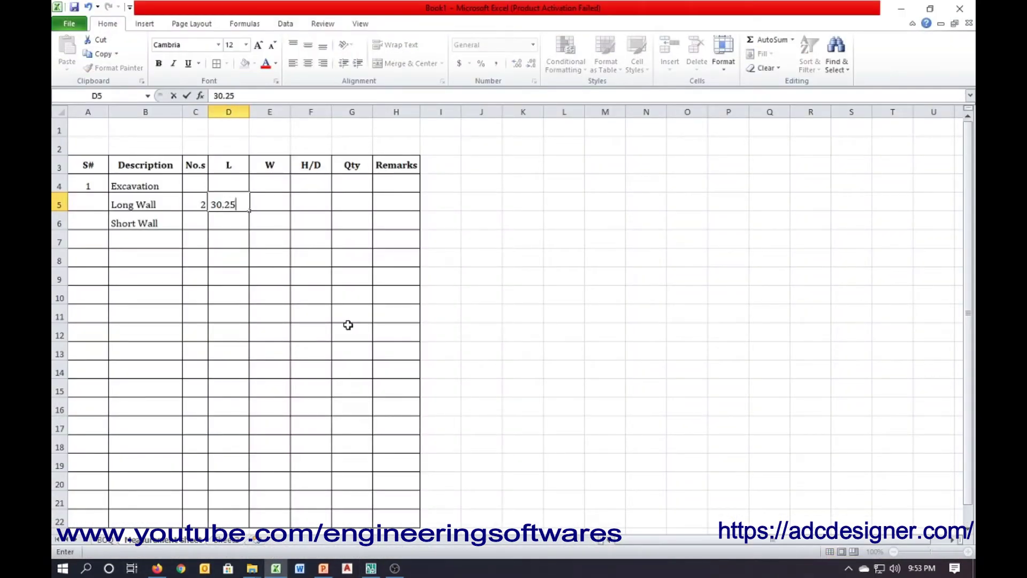
key("Tab")
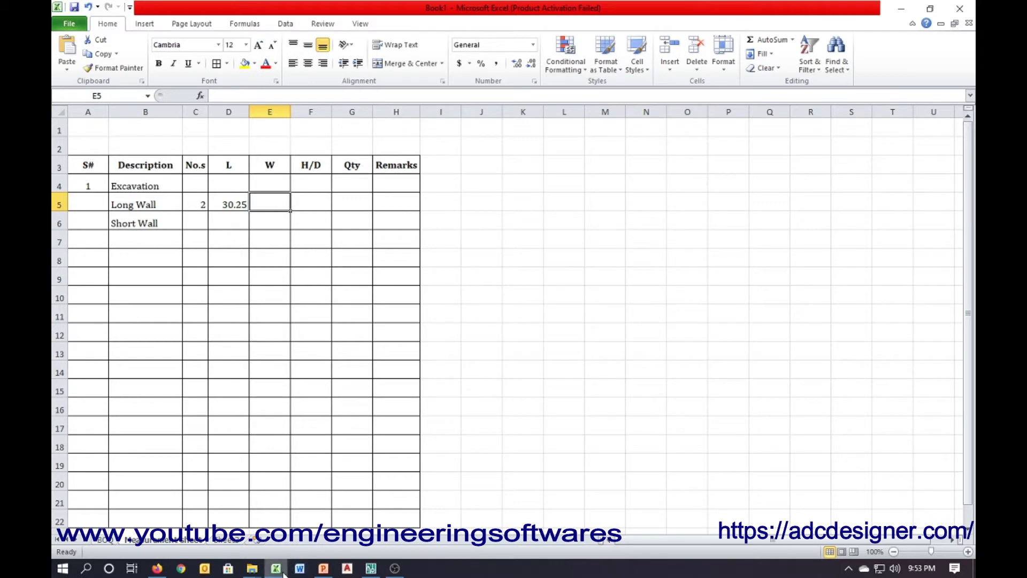
- Dimension the lean concrete footing to read its 2'-6" width, then erase the dimension
left_click(370, 568)
scroll(849, 356, "up", 3)
scroll(792, 420, "up", 2)
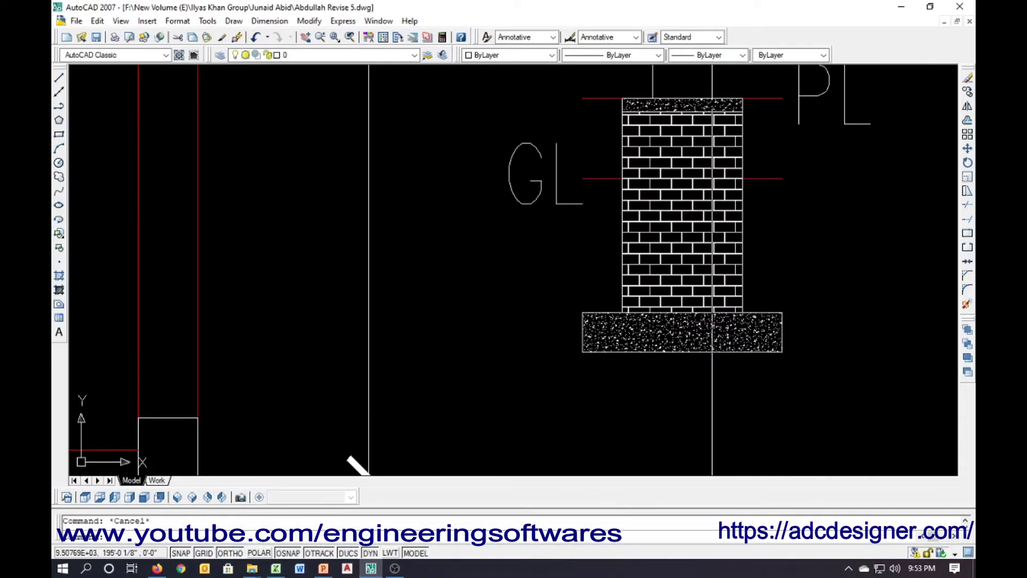
type("dal")
key("Return")
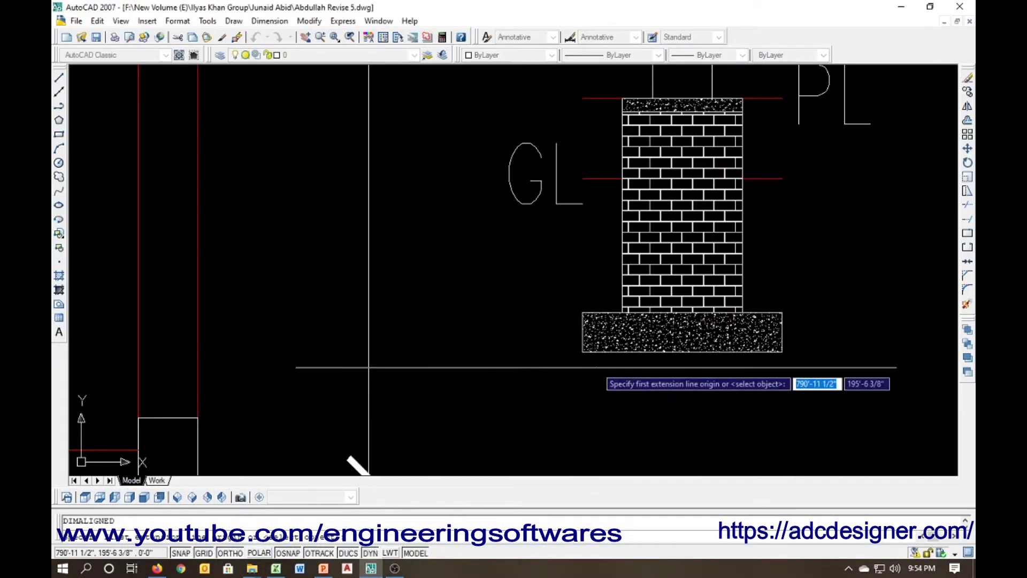
key("Return")
left_click(582, 342)
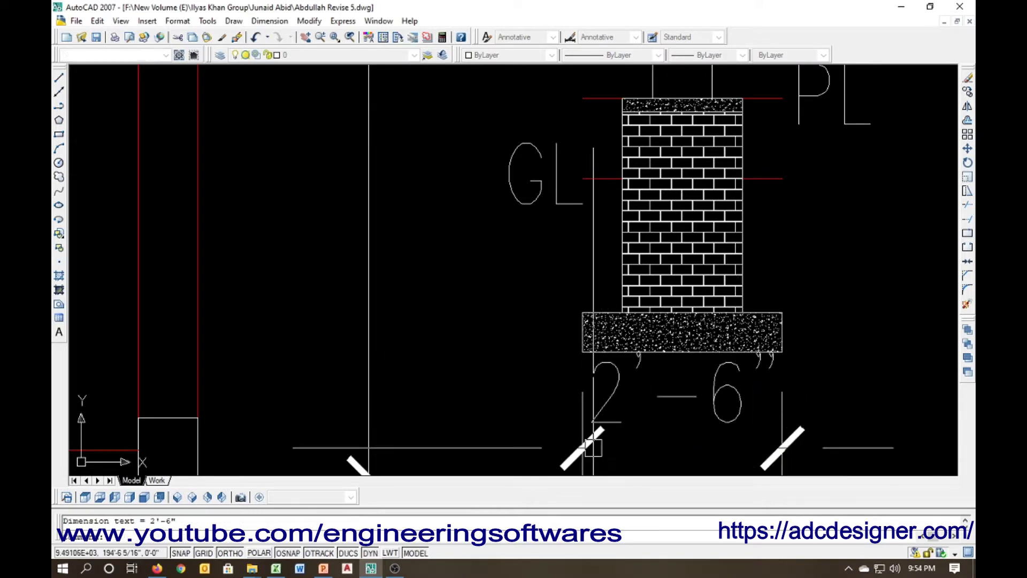
left_click(595, 447)
left_click(614, 426)
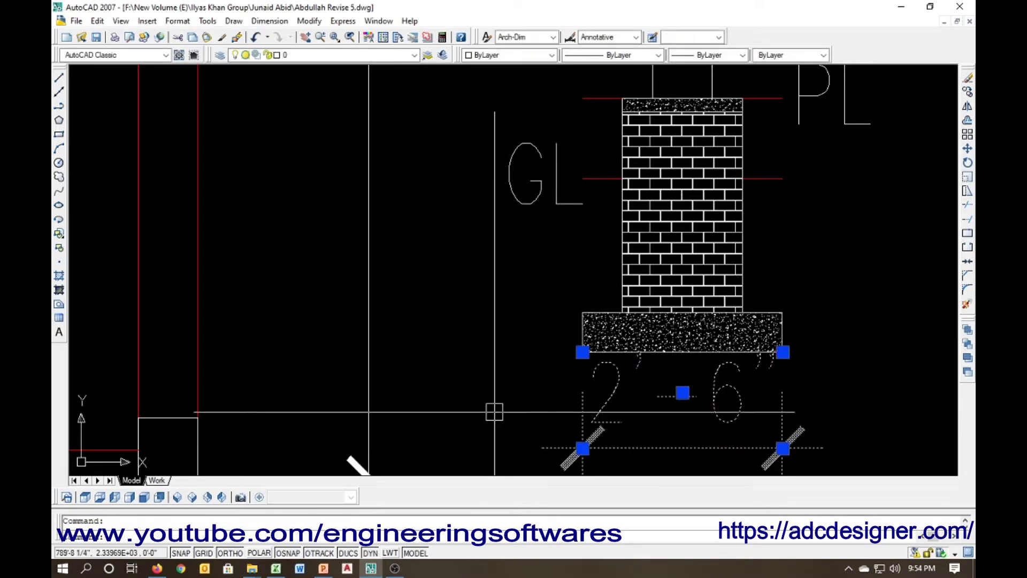
type("e")
key("Return")
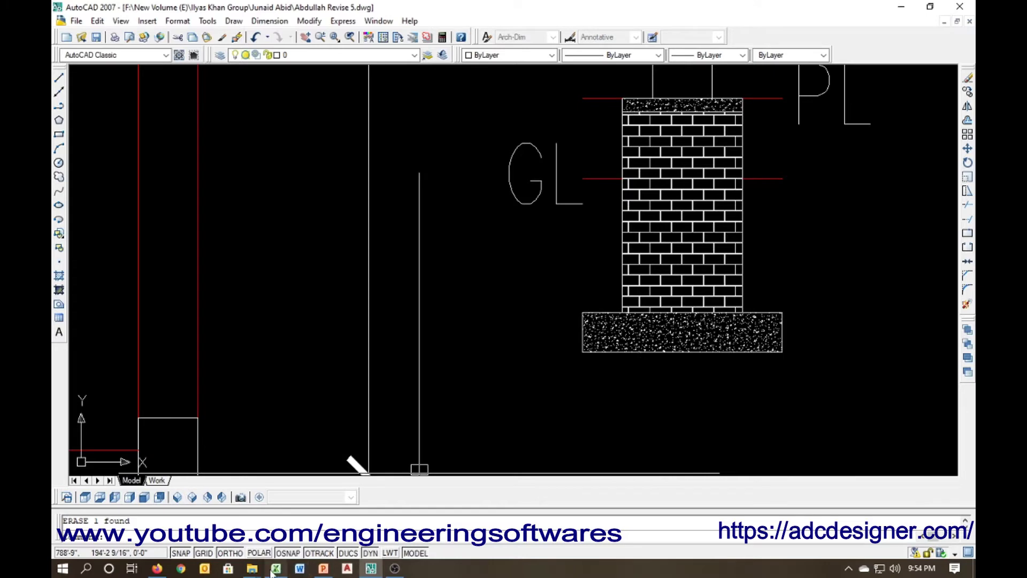
- Enter 2.5 as the Long Wall width in E5
left_click(272, 571)
type("2.5")
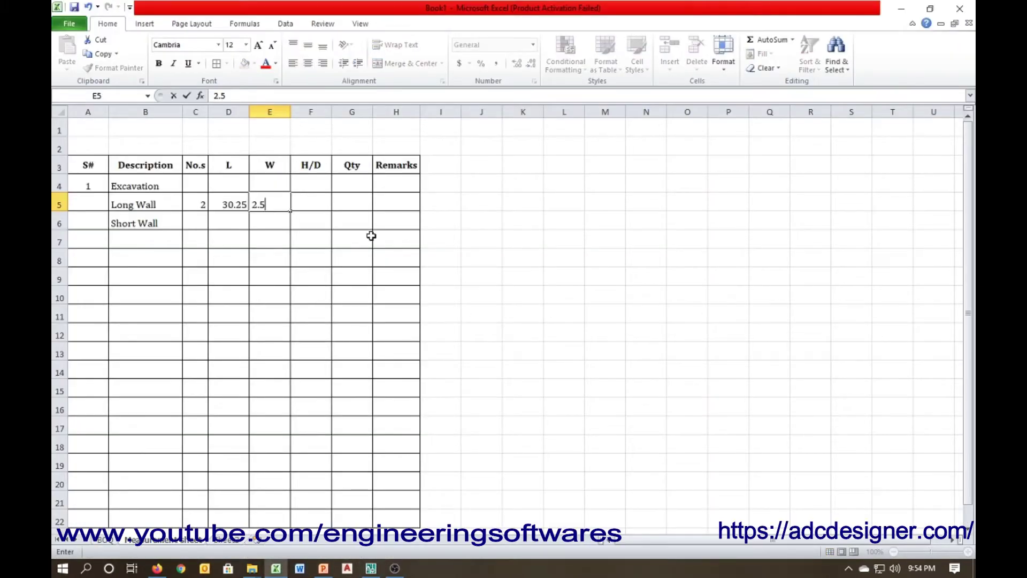
key("Tab")
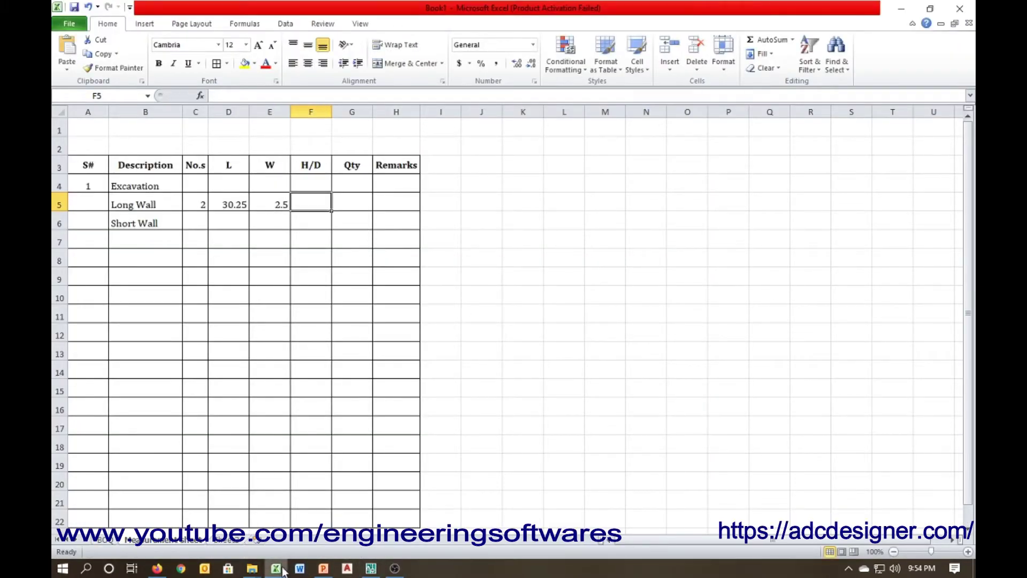
left_click(284, 571)
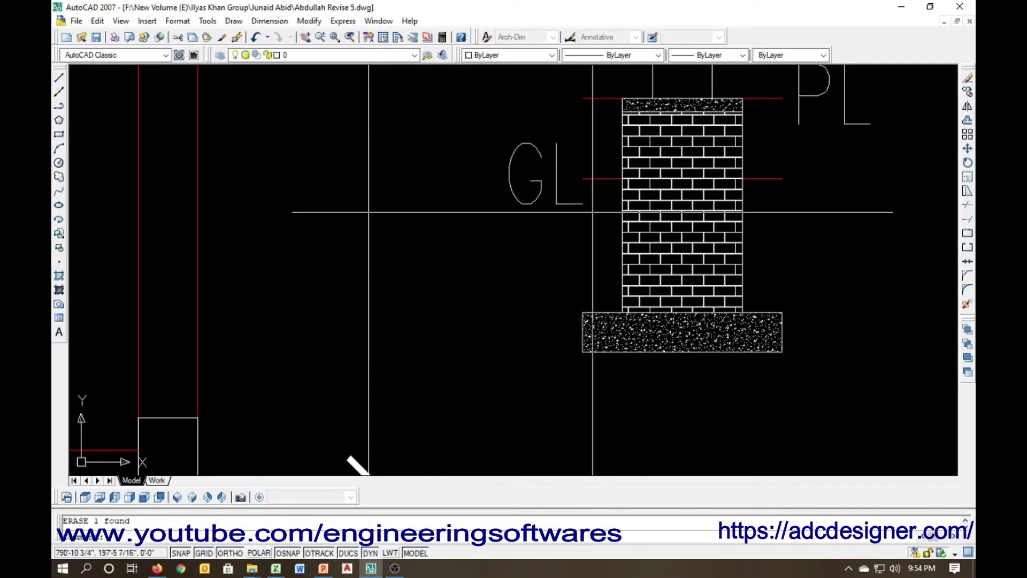
type("dal")
- Start an aligned dimension at the footing to read its depth, then cancel it and return to Excel
key("Return")
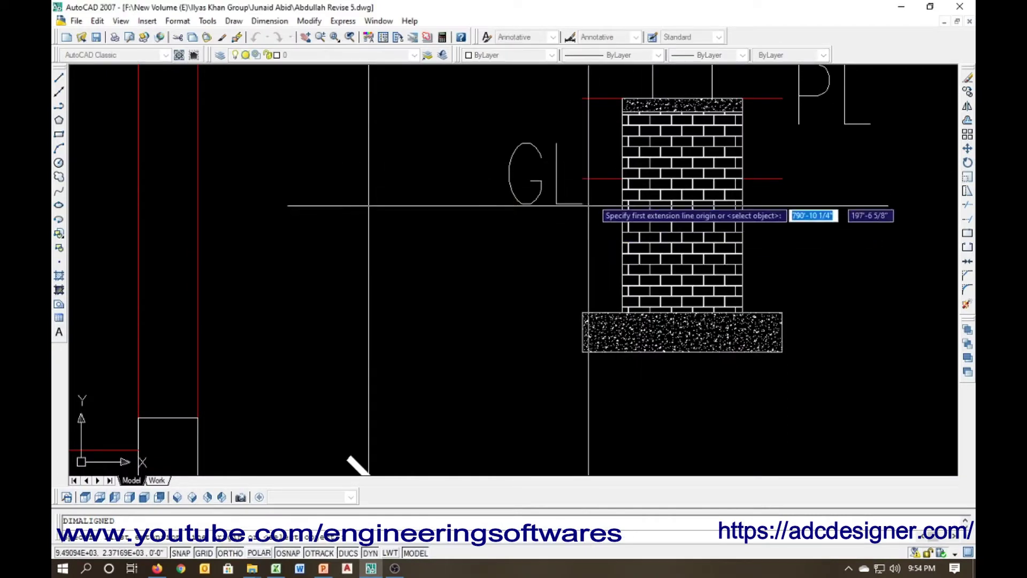
left_click(581, 351)
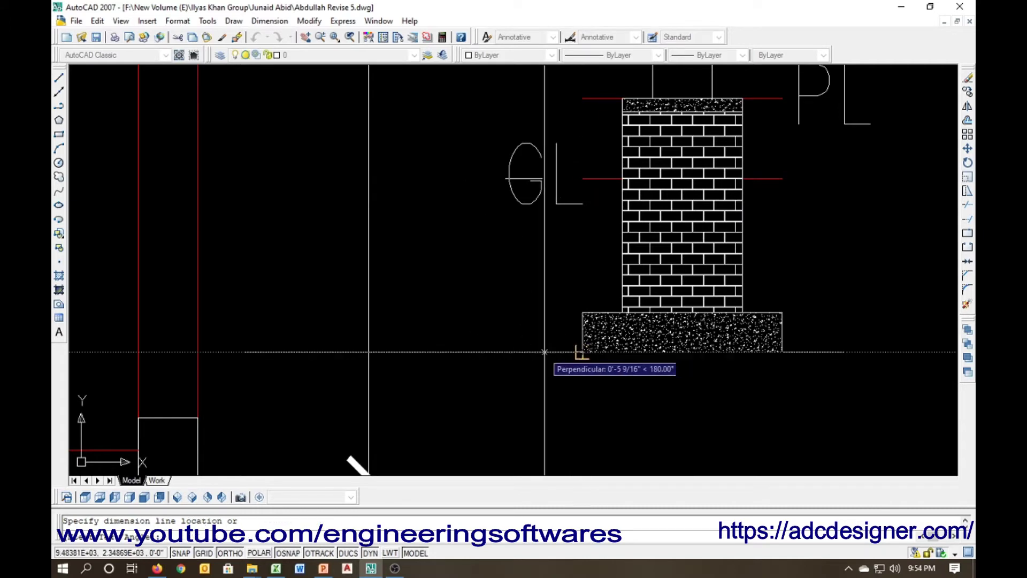
key("Escape")
left_click(277, 565)
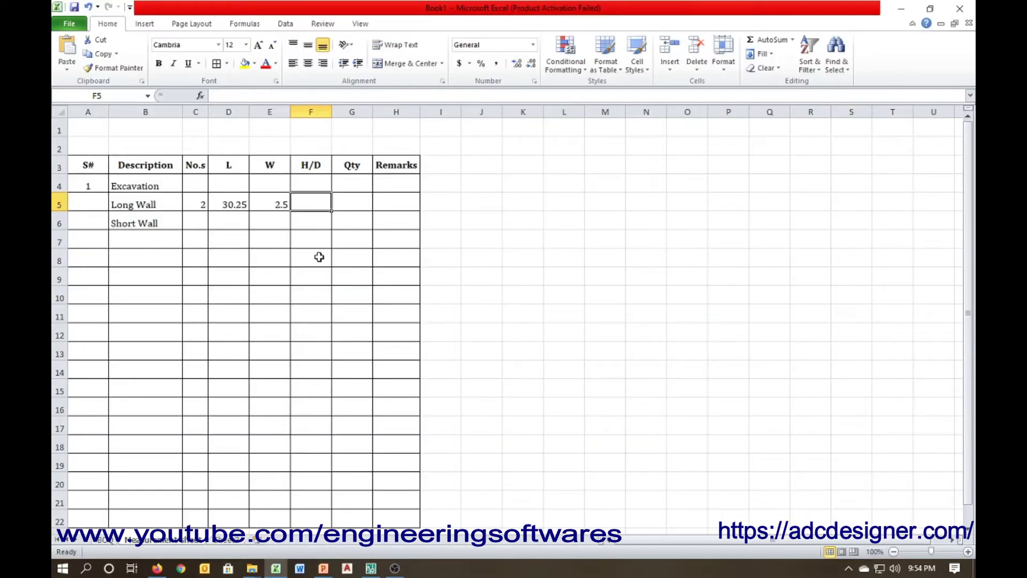
- Enter Long Wall depth 2.16 and the quantity formula =PRODUCT(C5:F5), giving 326.7
type("2.16")
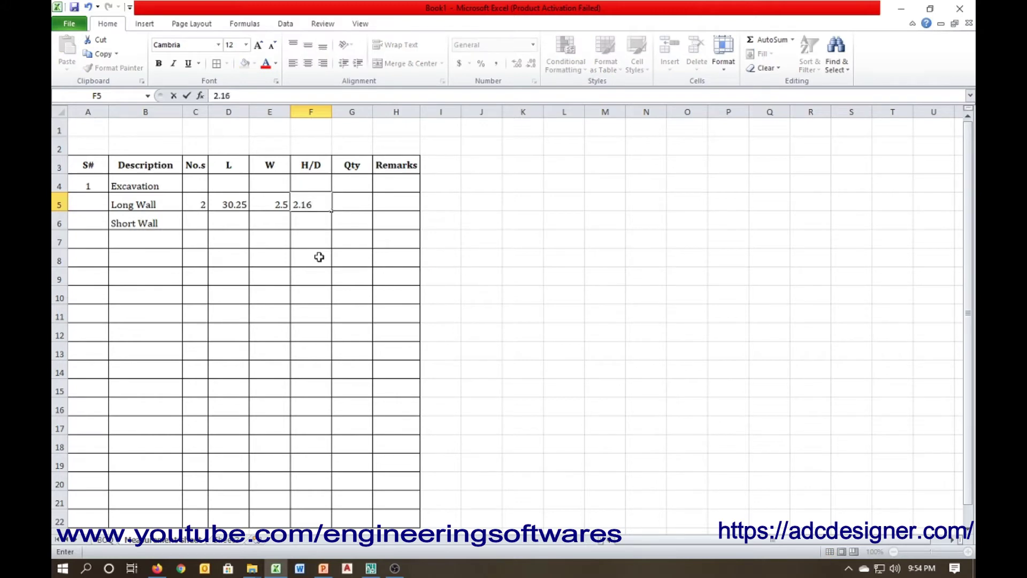
key("Tab")
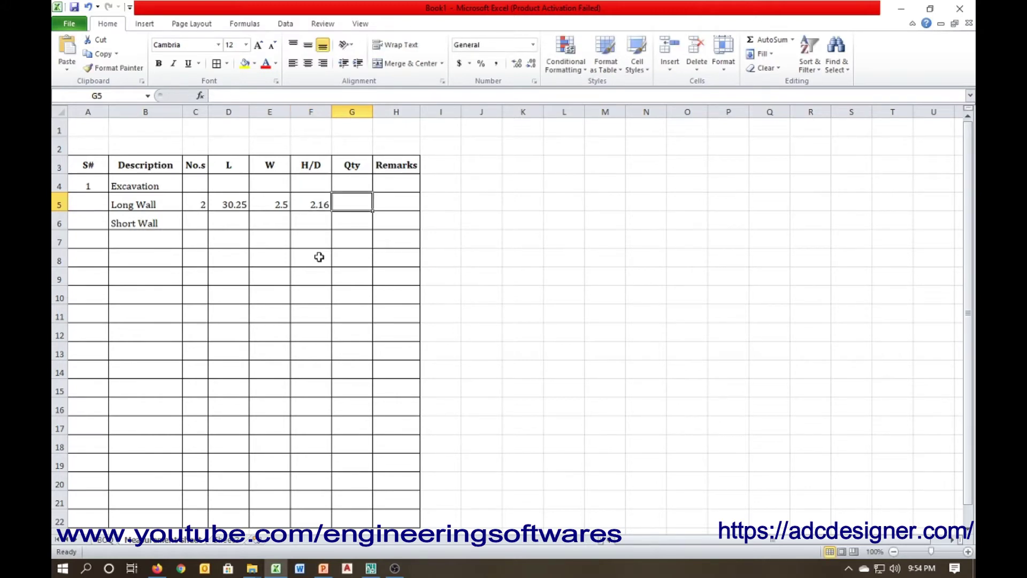
type("=pr")
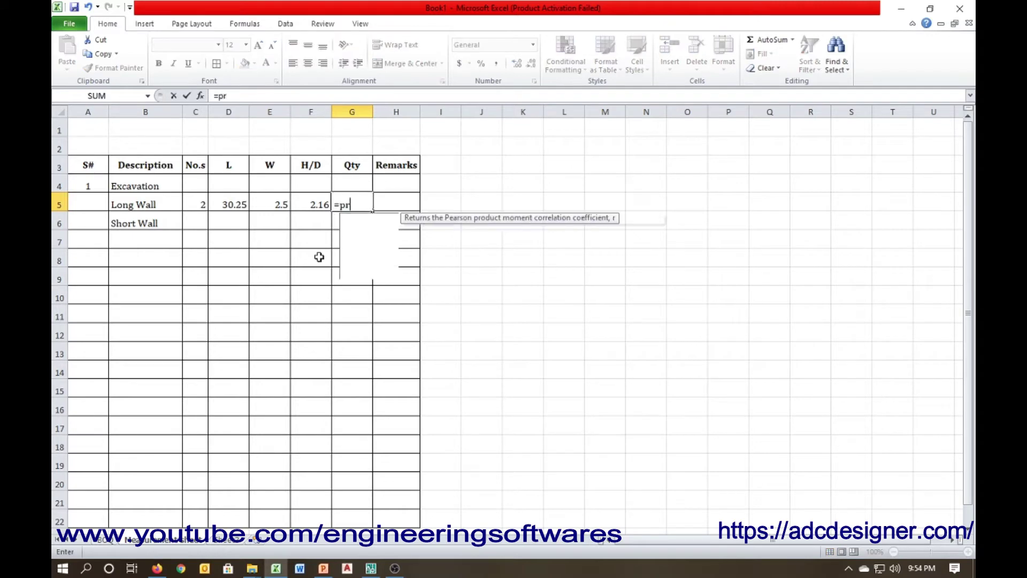
type("oduct(")
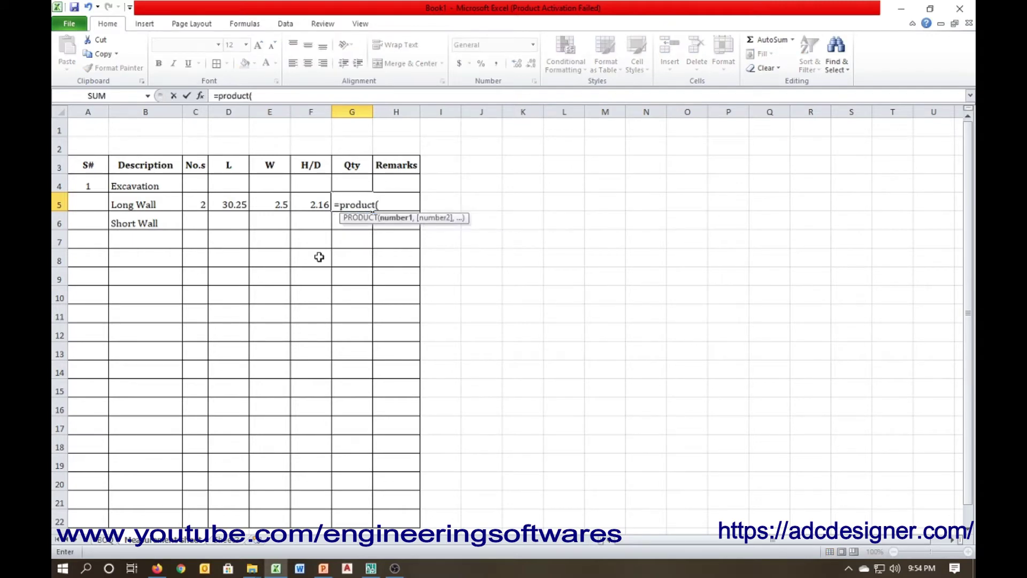
key("shift+Left")
key("shift+Left")
type(")")
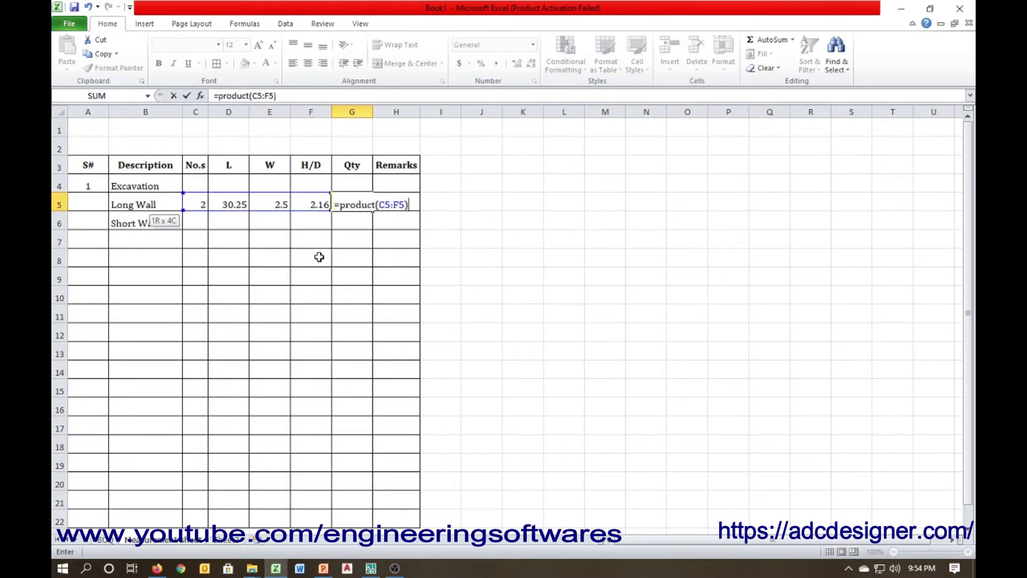
key("Return")
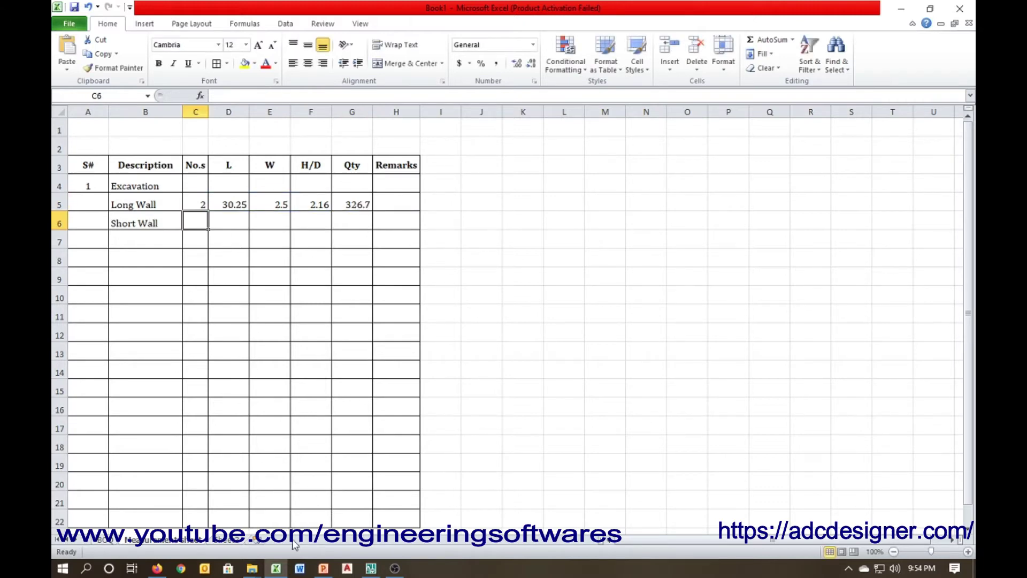
- Zoom out to the full floor plan and inspect the left door opening
scroll(525, 262, "down", 6)
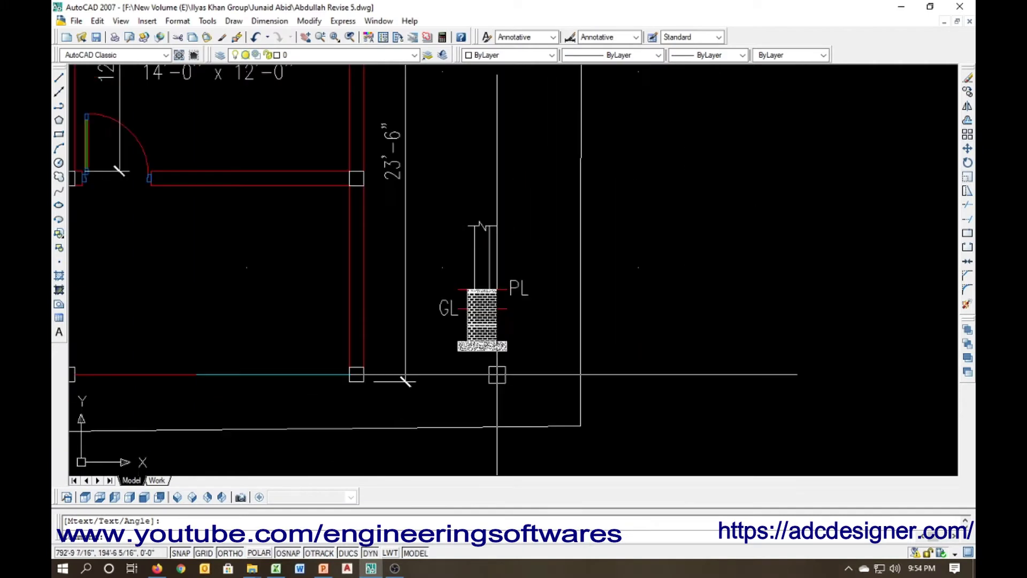
left_click_drag(400, 307, 603, 368)
key("Escape")
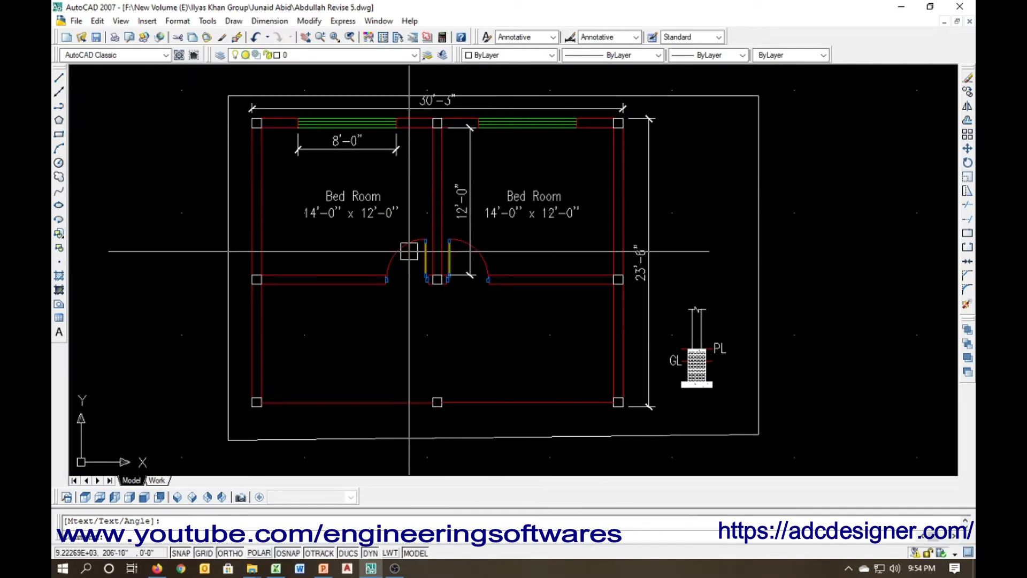
left_click(426, 257)
key("Escape")
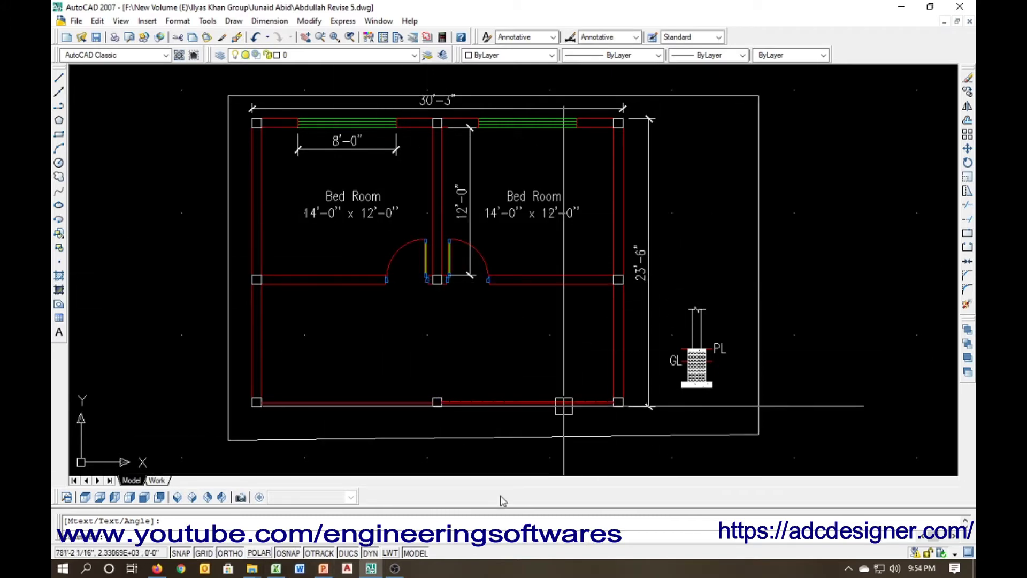
left_click(276, 568)
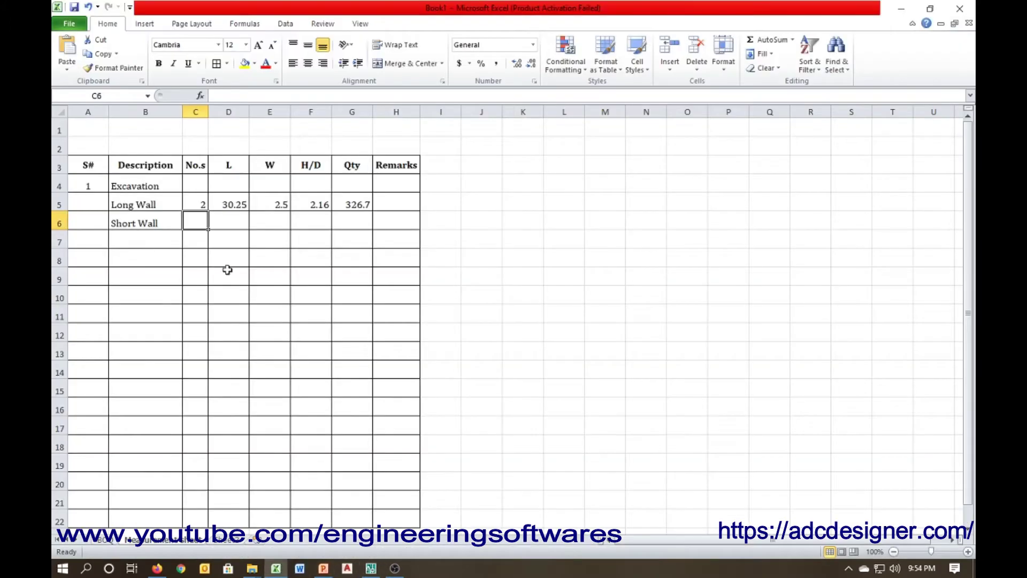
- Fill the Short Wall row from Long Wall with count 2 and length 23.5, giving 253.8
type("2")
key("Tab")
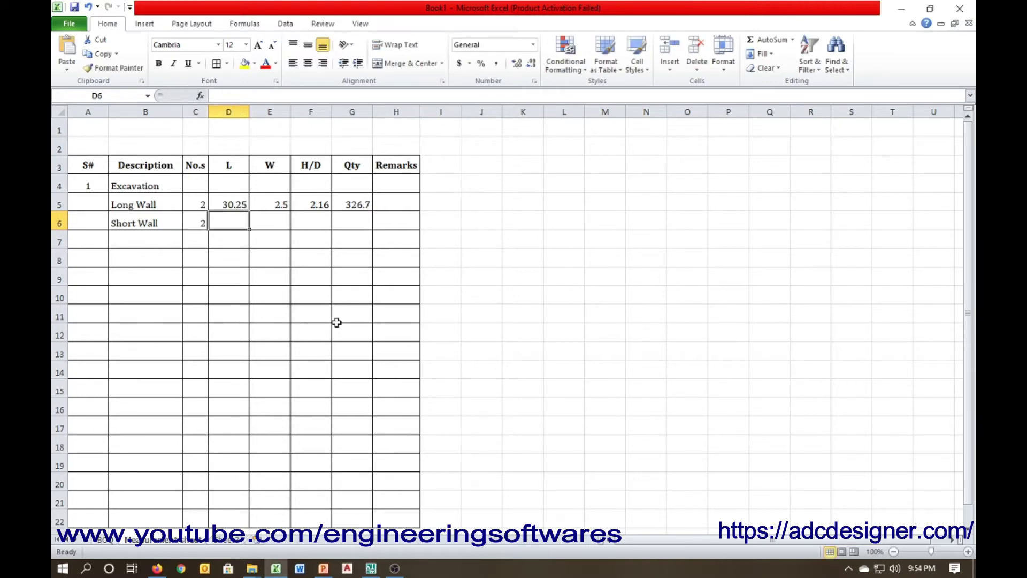
left_click(335, 334)
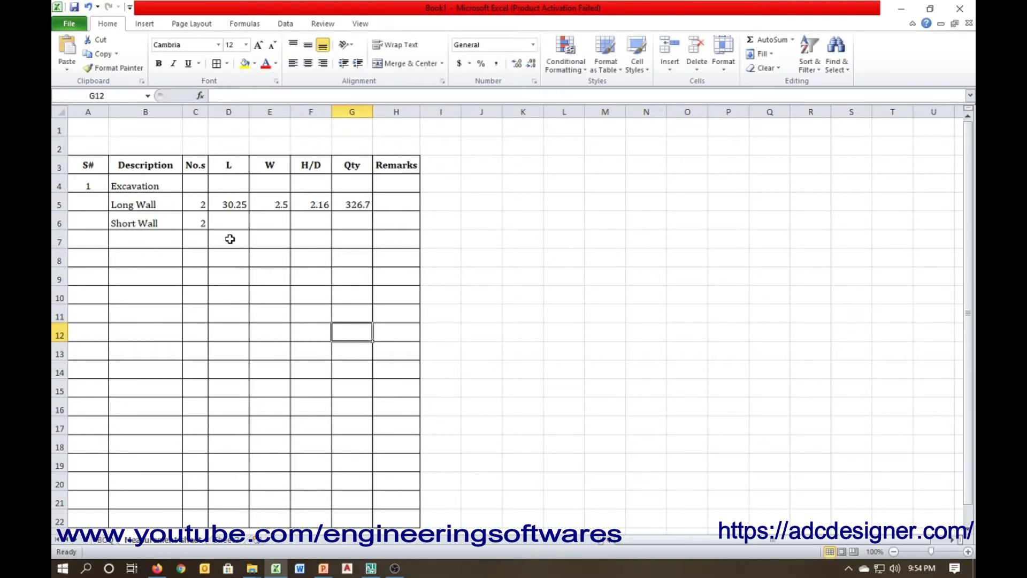
left_click(224, 223)
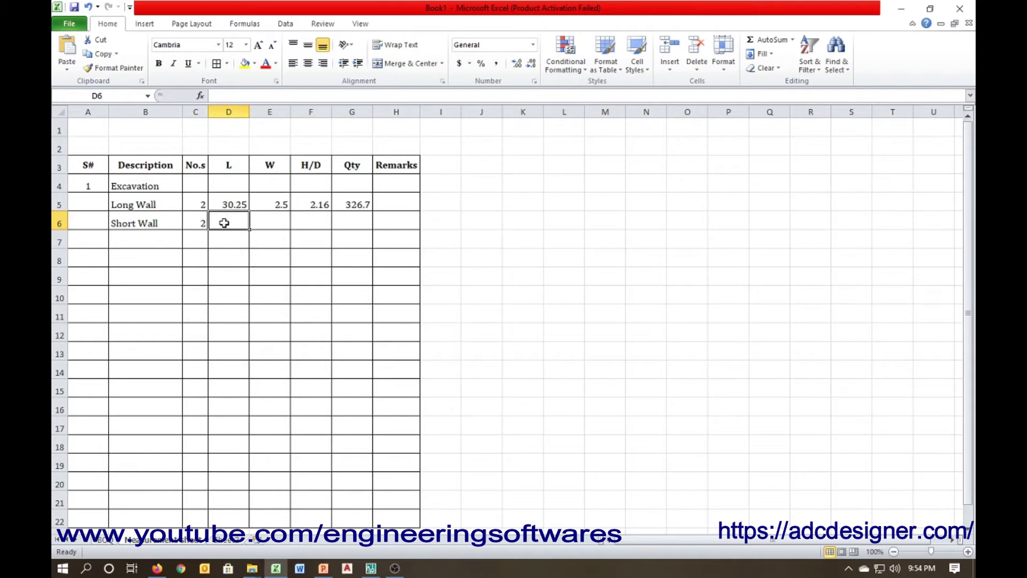
left_click_drag(224, 222, 337, 217)
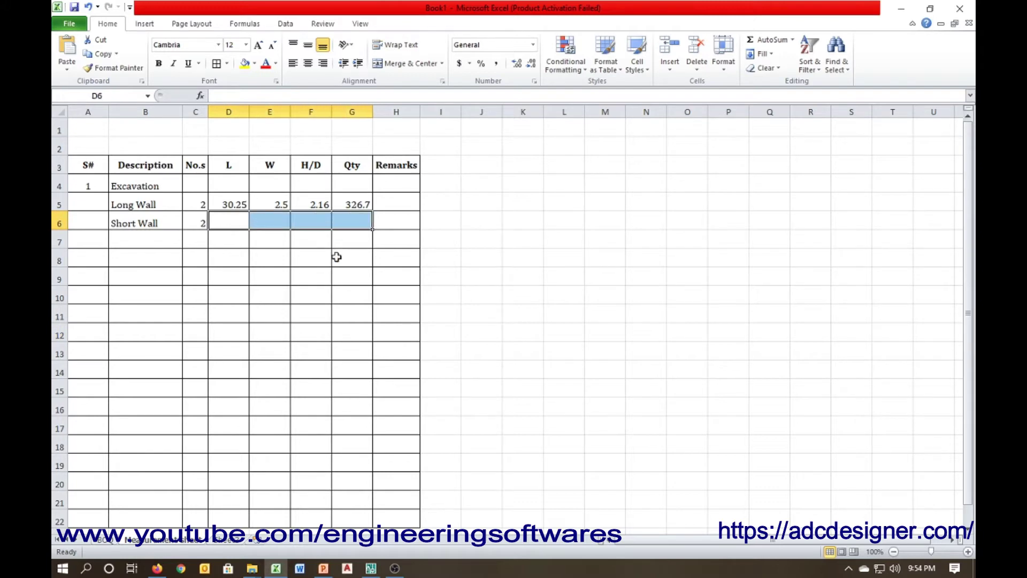
key("ctrl+d")
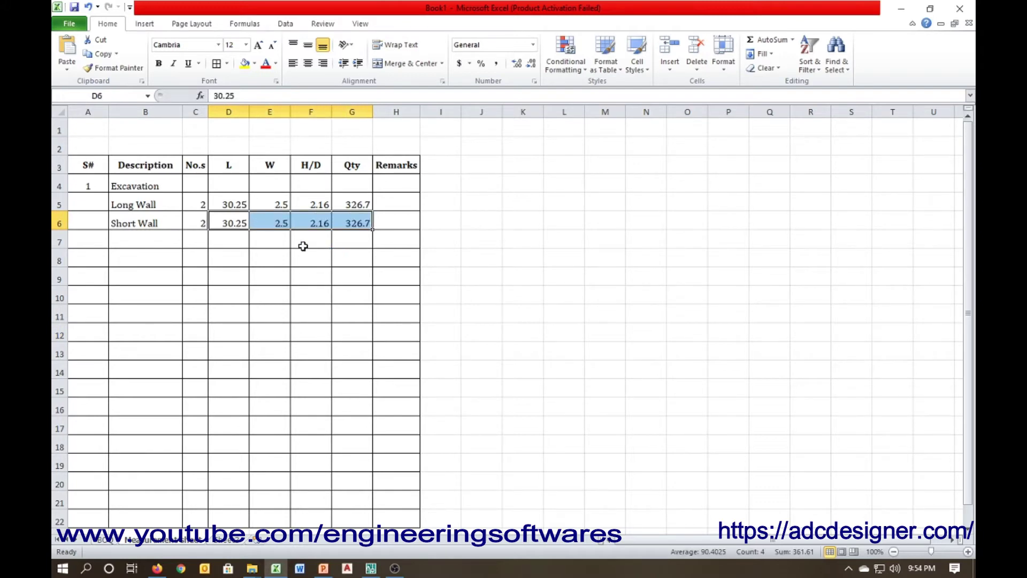
left_click(234, 220)
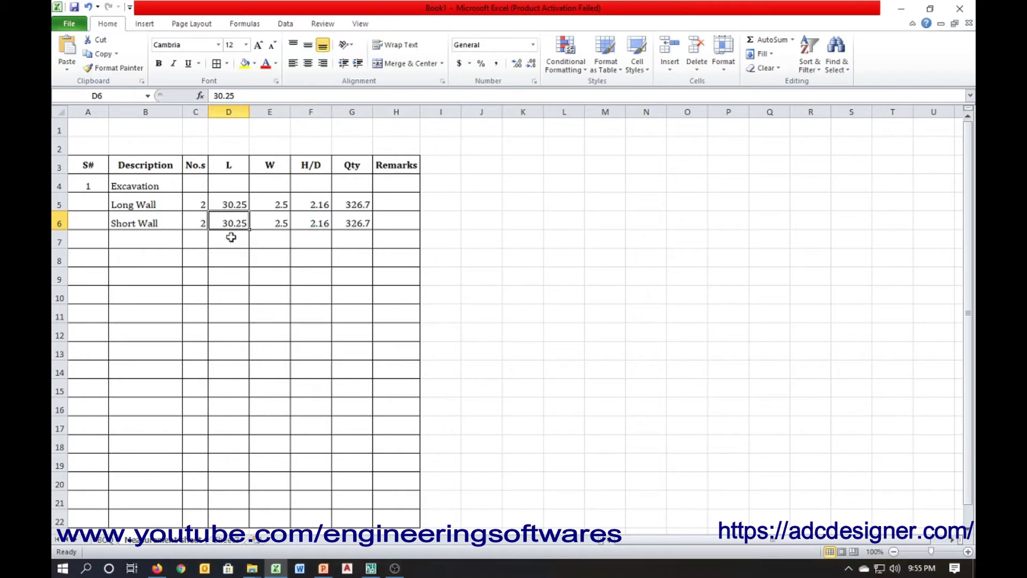
left_click(279, 569)
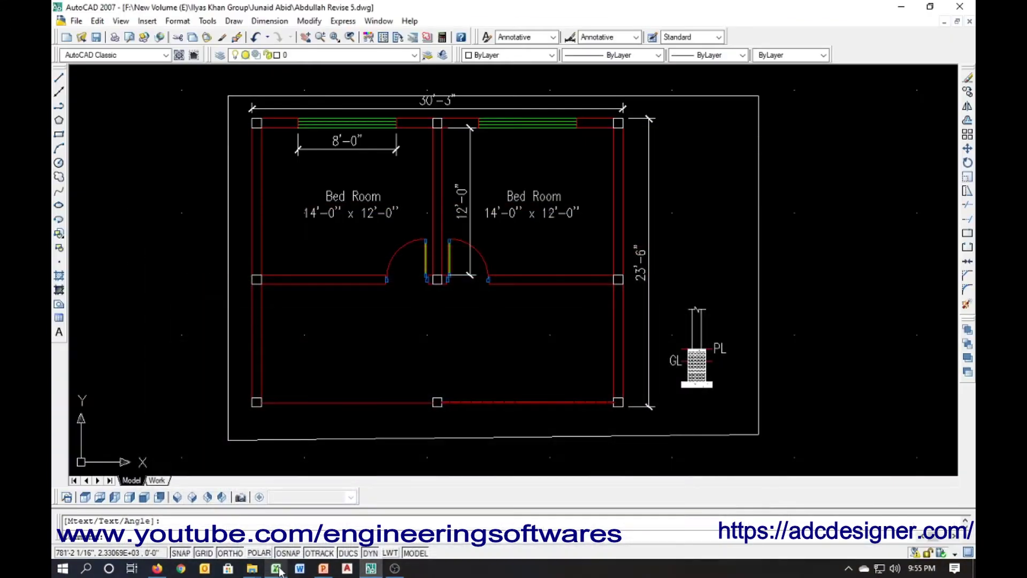
left_click(280, 569)
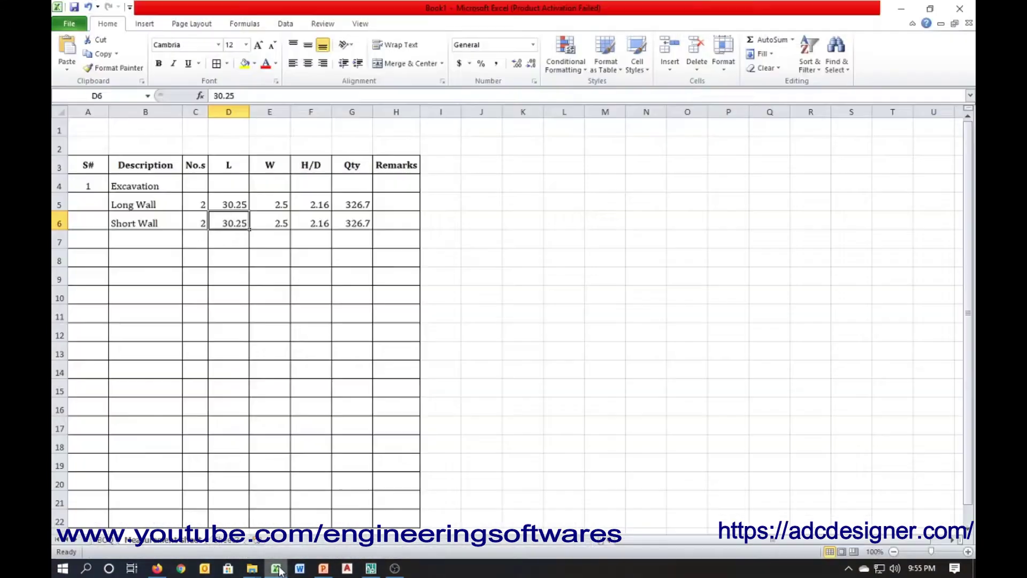
type("23")
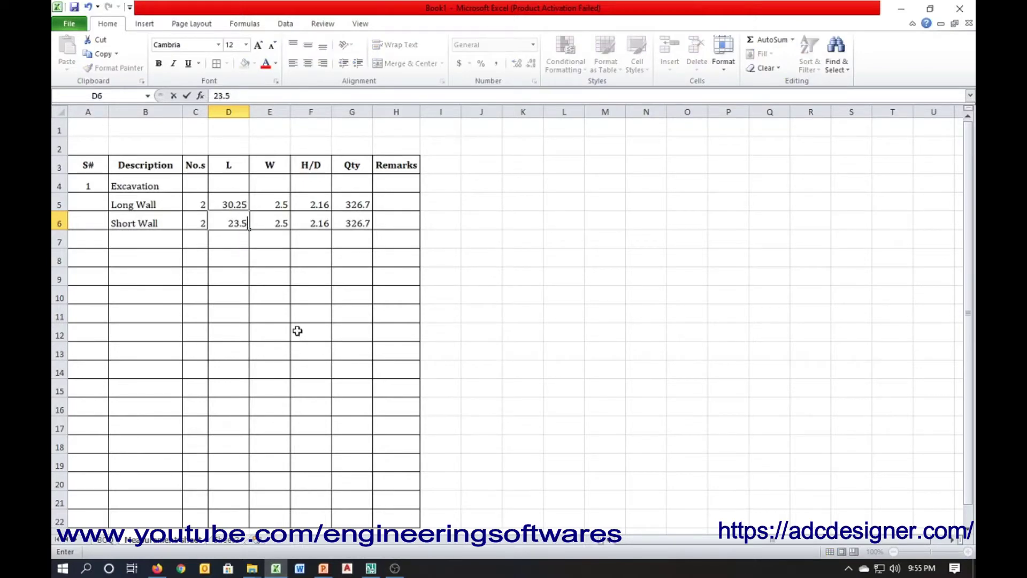
key("Tab")
key("Tab")
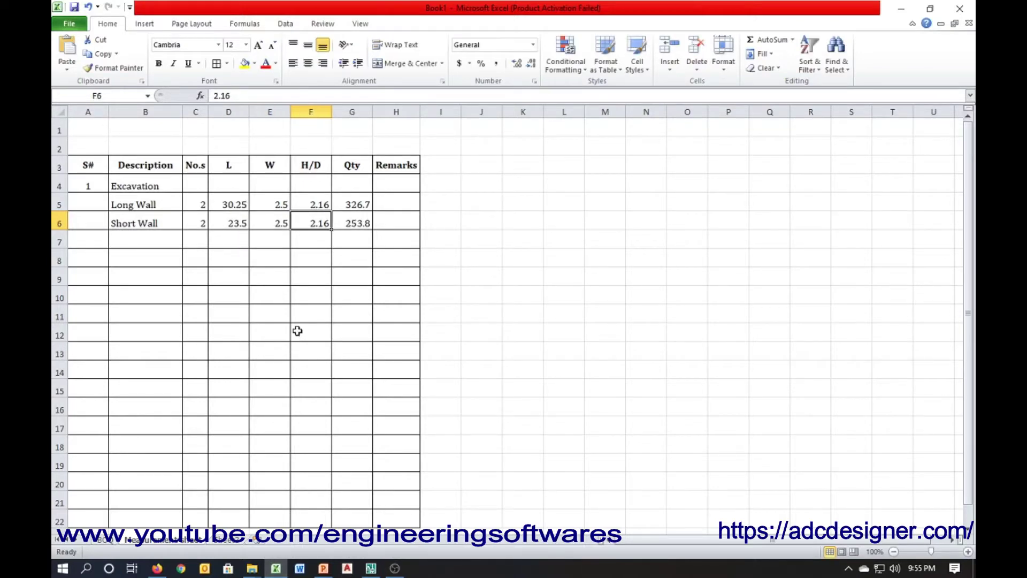
key("Tab")
- Add a // row of 1 × 12, copying width, depth and quantity down to give 64.8
left_click(158, 240)
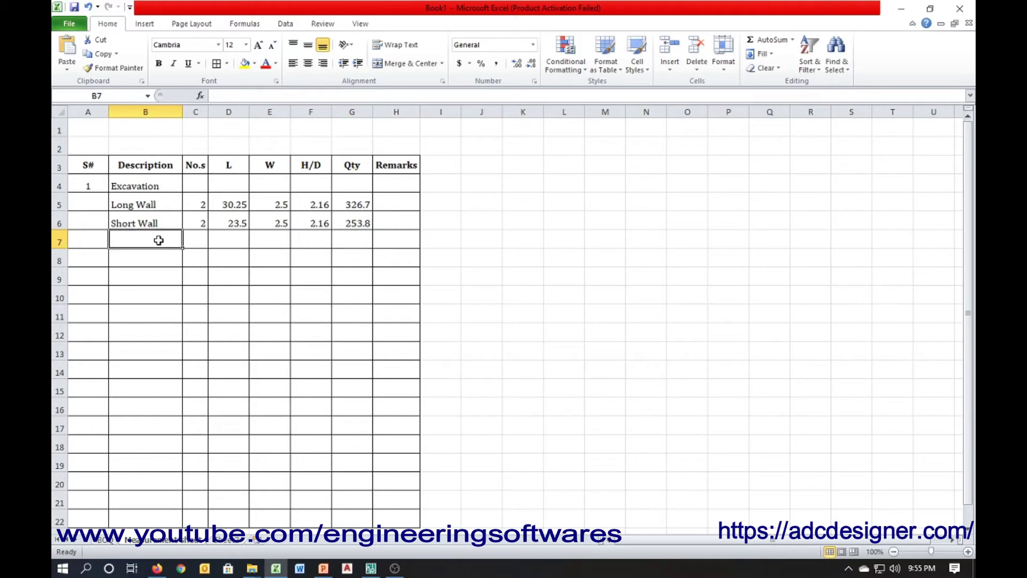
double_click(161, 241)
type("//")
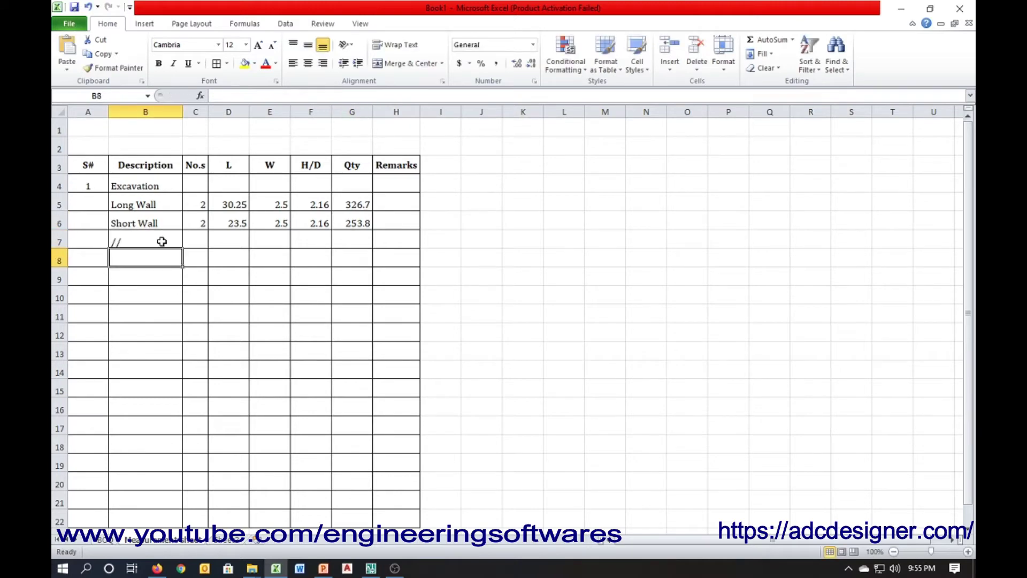
key("Tab")
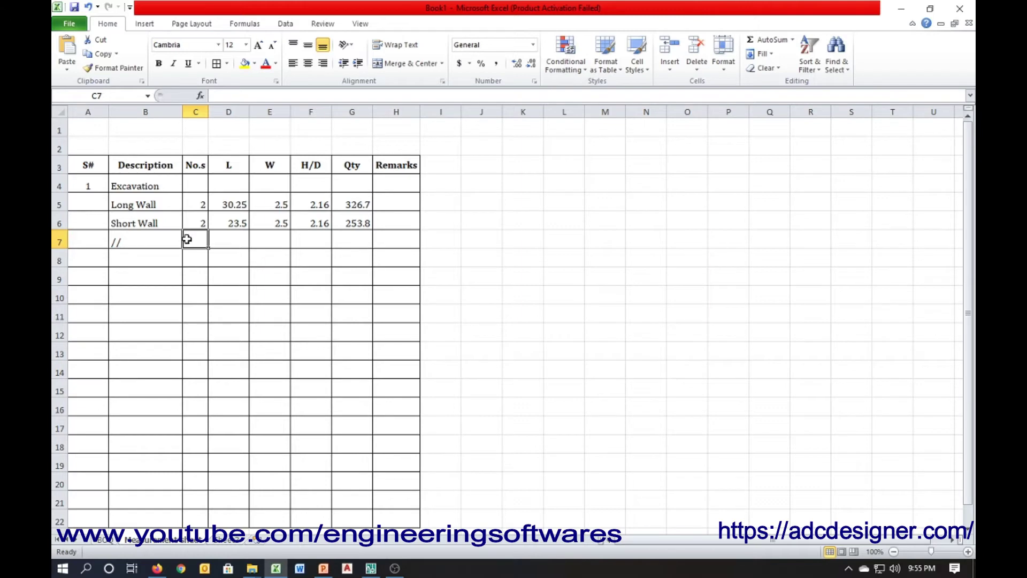
key("F1")
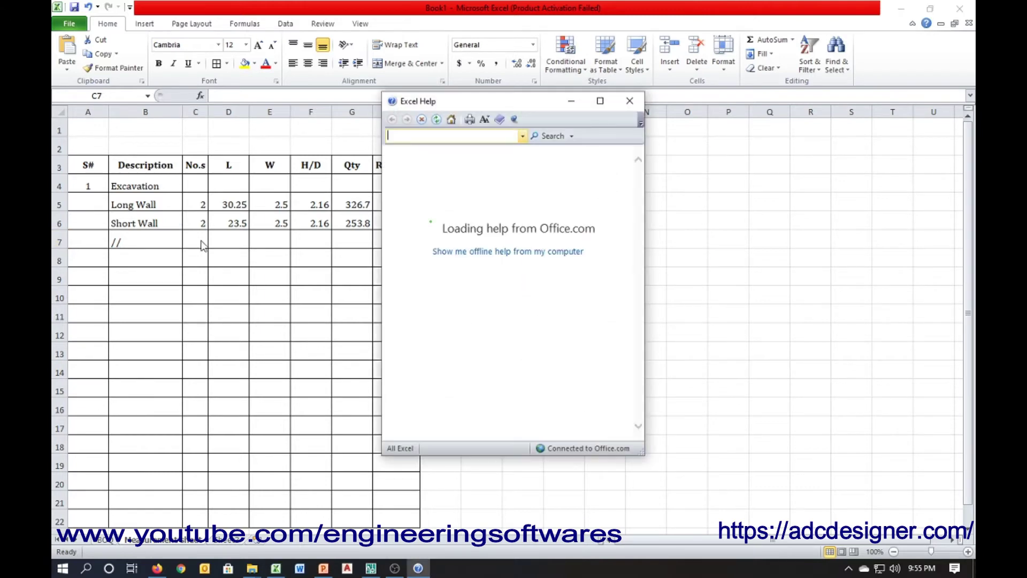
left_click(629, 101)
type("1")
key("Tab")
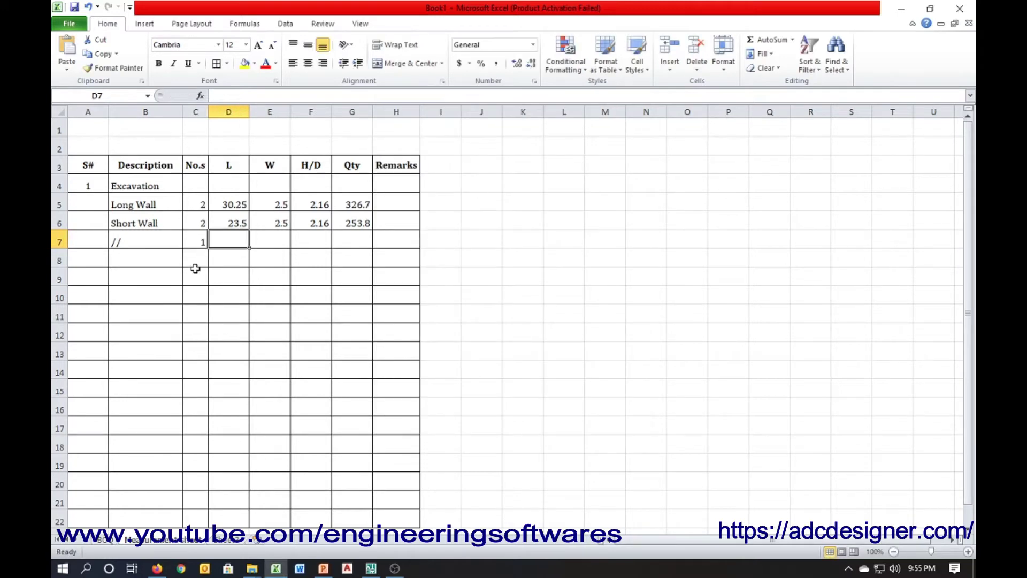
type("12")
key("Tab")
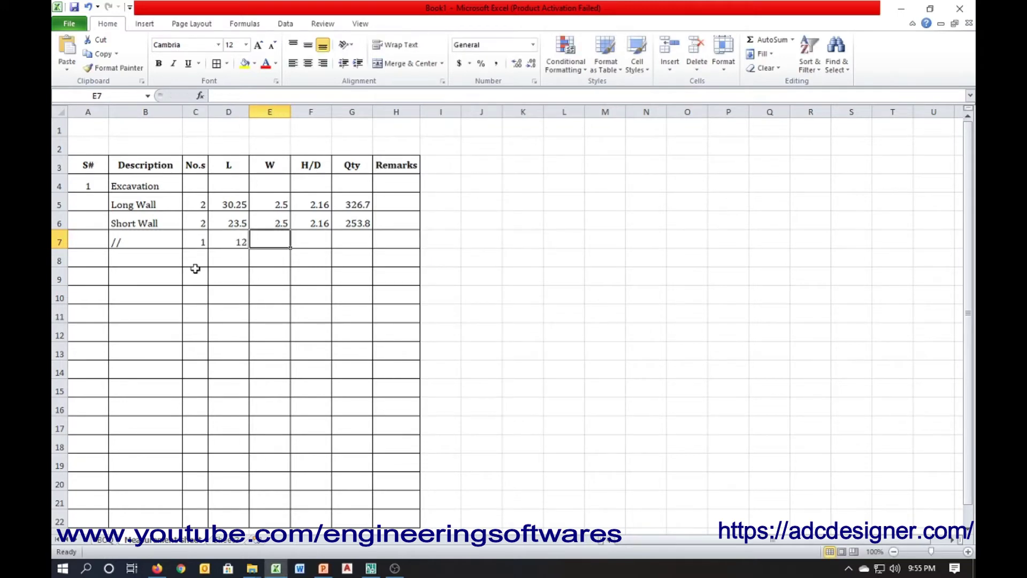
key("shift+Right")
key("shift+Right")
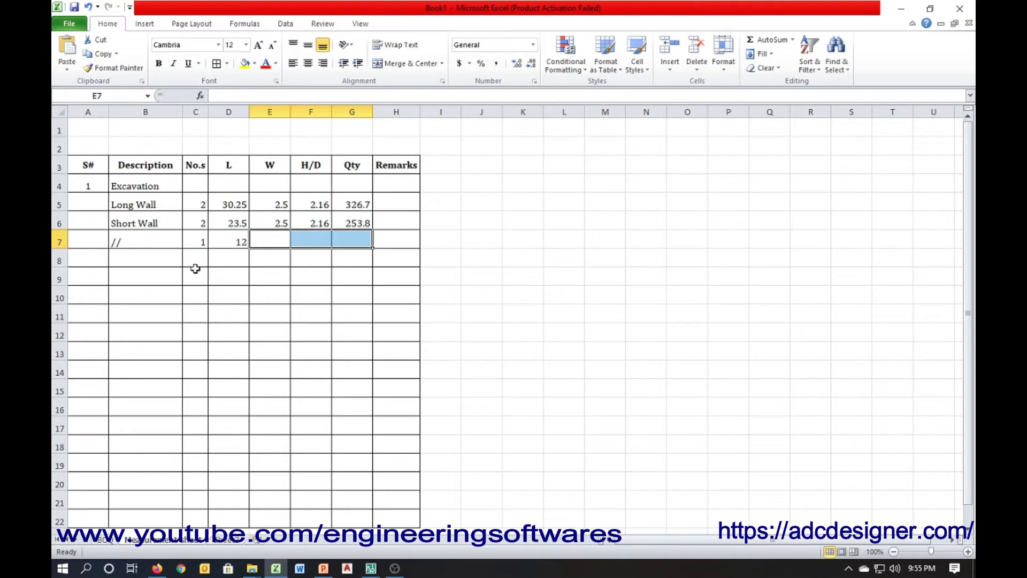
key("ctrl+d")
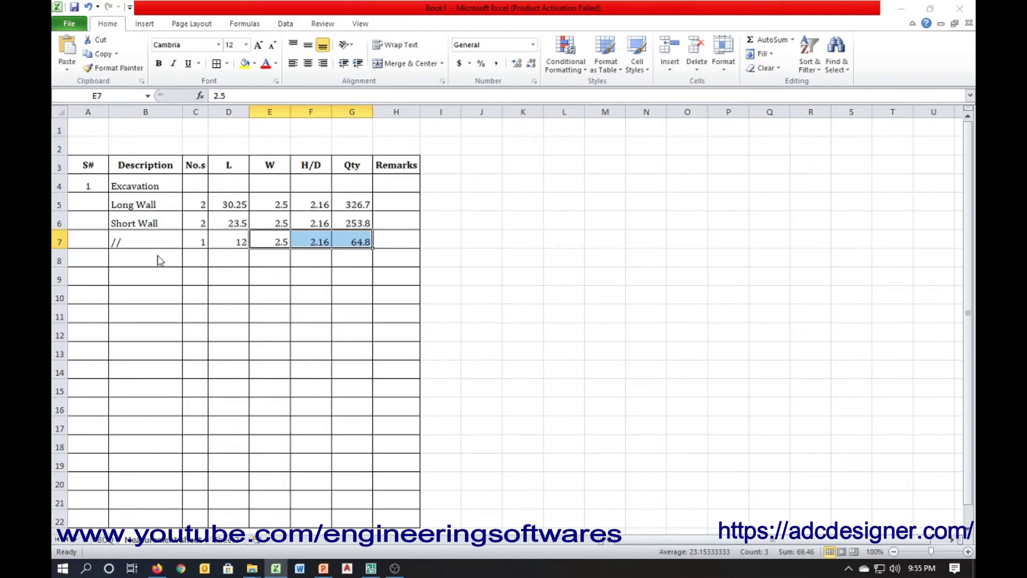
- Attempt to save the workbook but dismiss the save dialog without saving
key("ctrl+s")
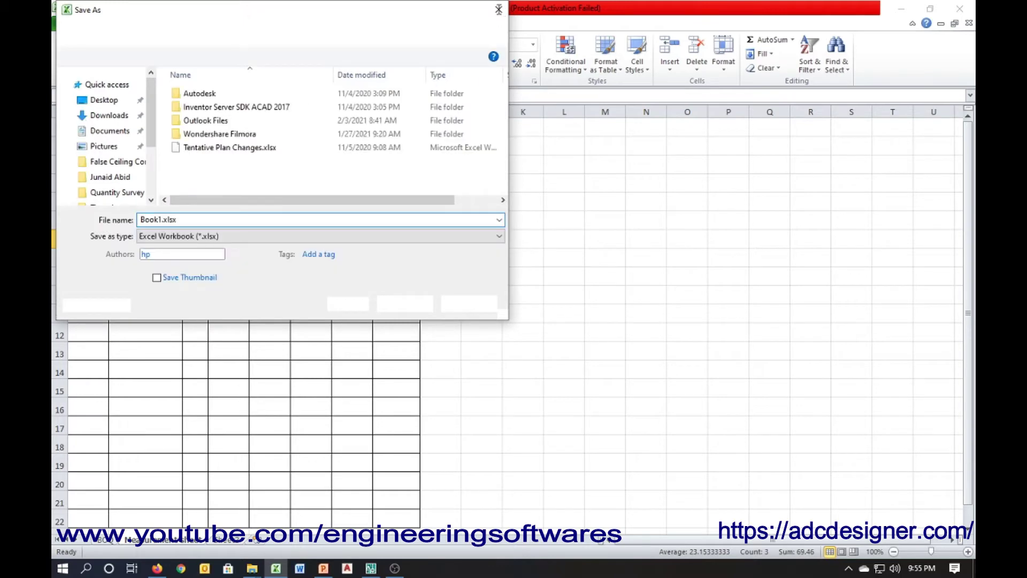
left_click(498, 9)
left_click(143, 254)
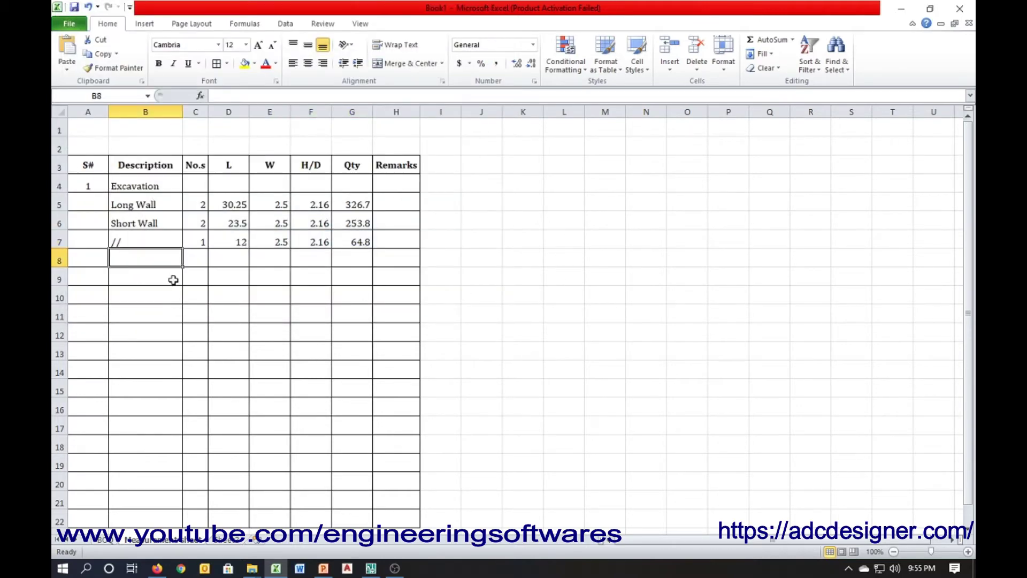
- Add a Column row of 1 × 2 × 2 × 2.16, copying the PRODUCT formula down for 8.64
type("Column")
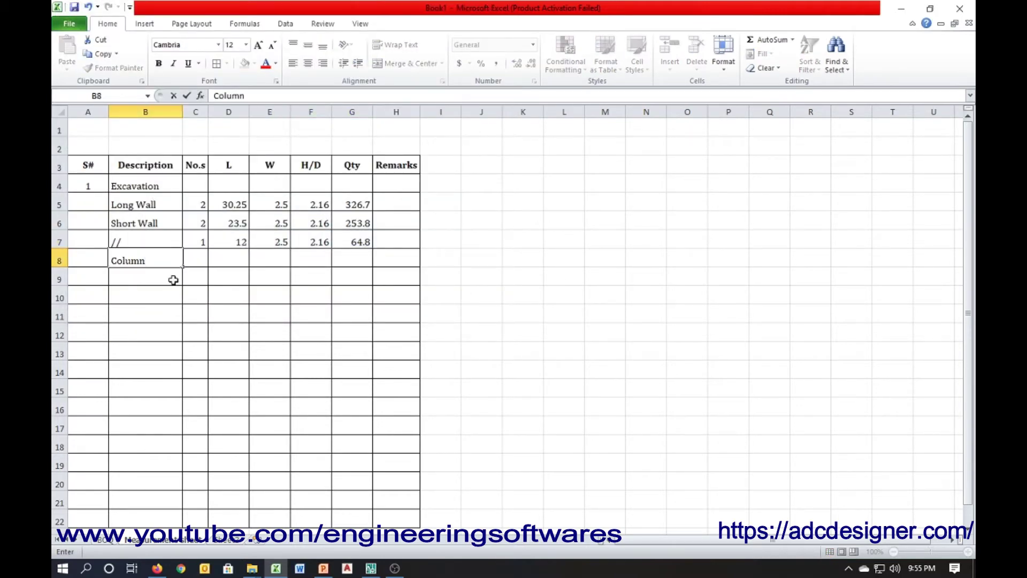
key("Tab")
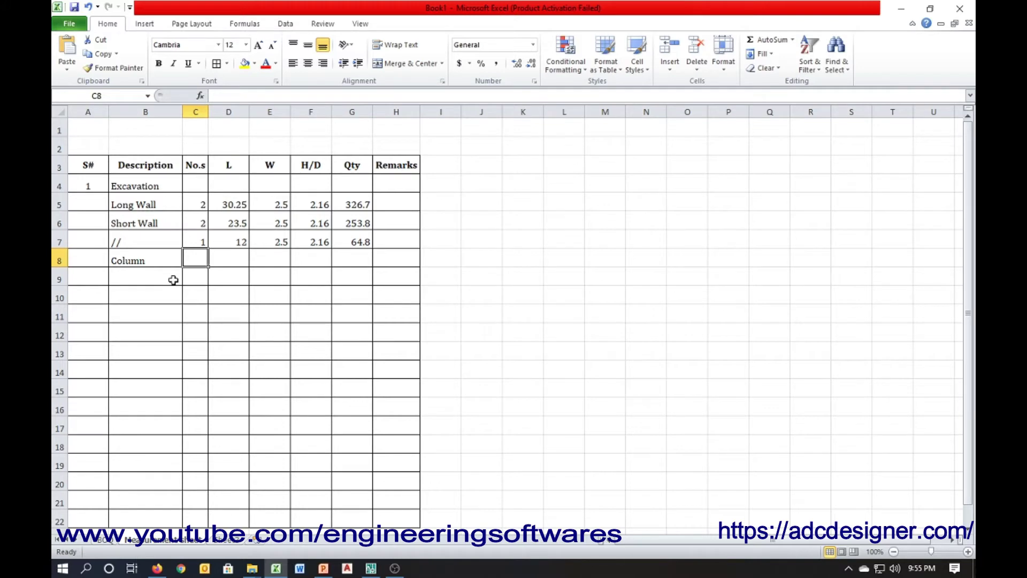
type("1")
key("Tab")
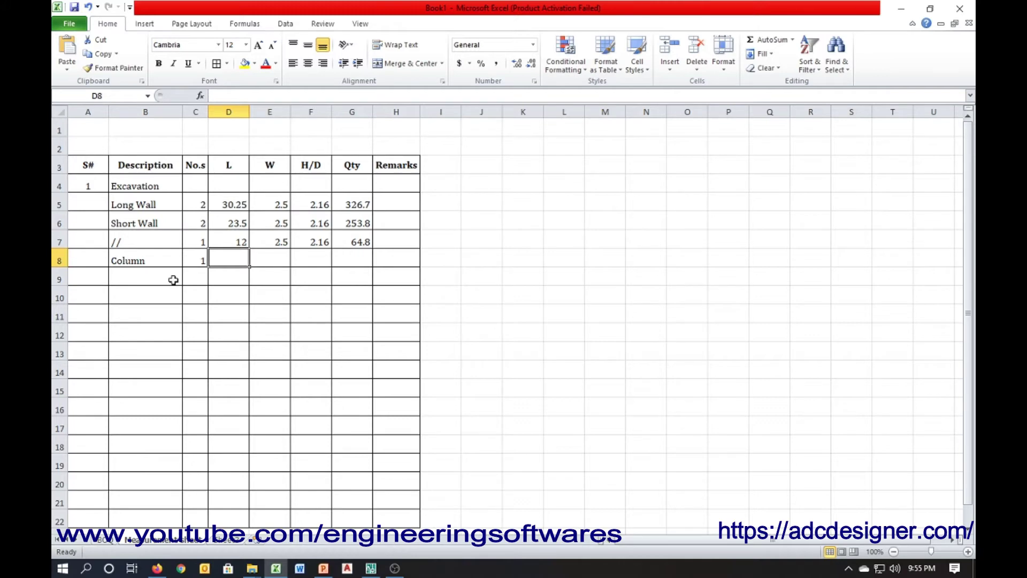
type("2")
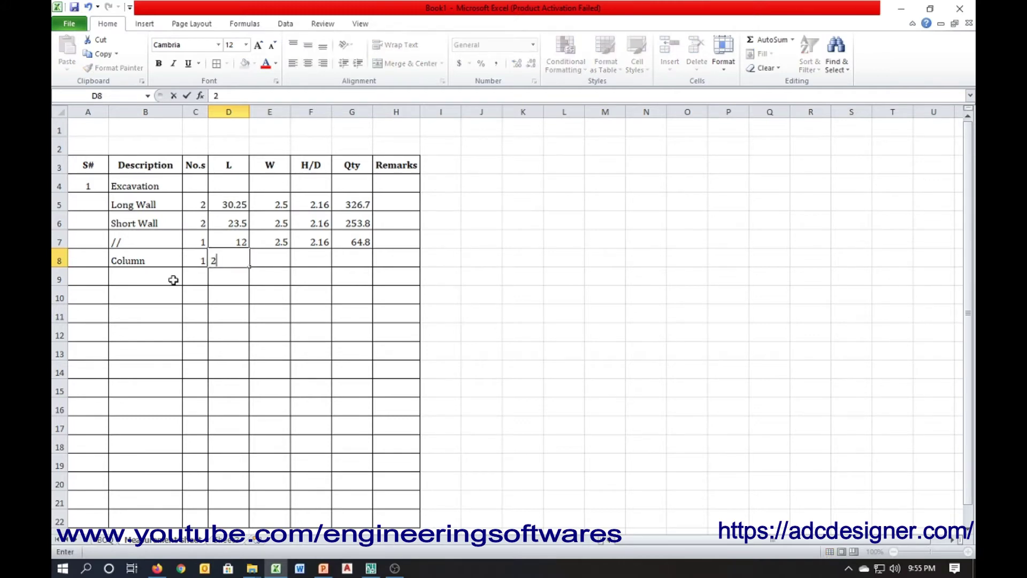
key("Tab")
type("2")
key("Tab")
type("2.")
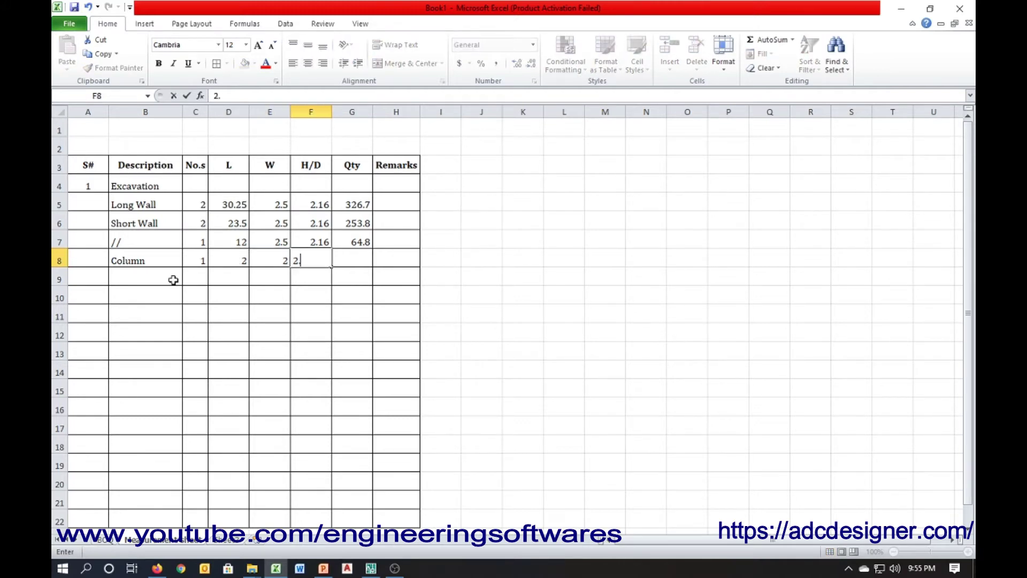
key("Tab")
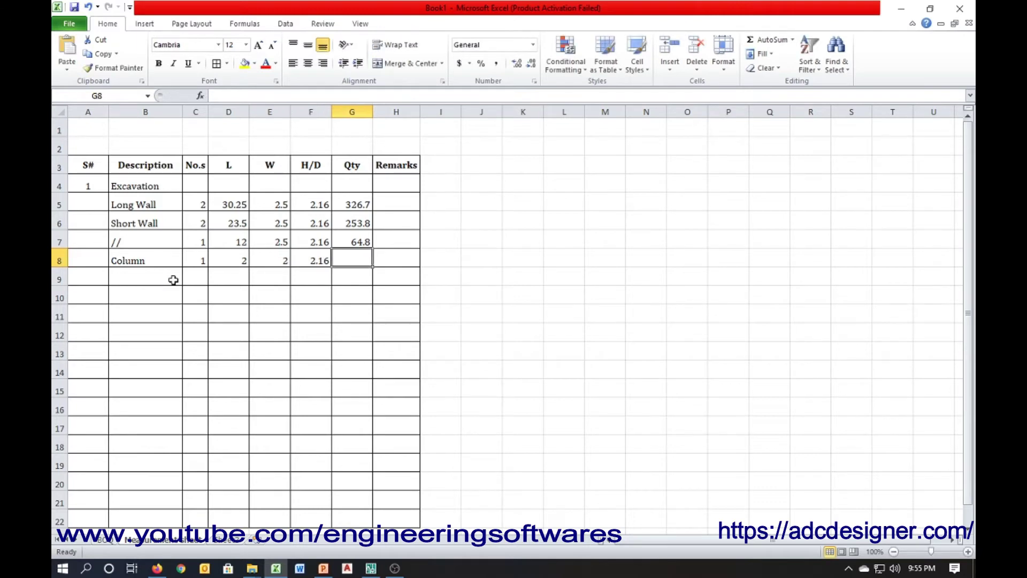
key("ctrl+d")
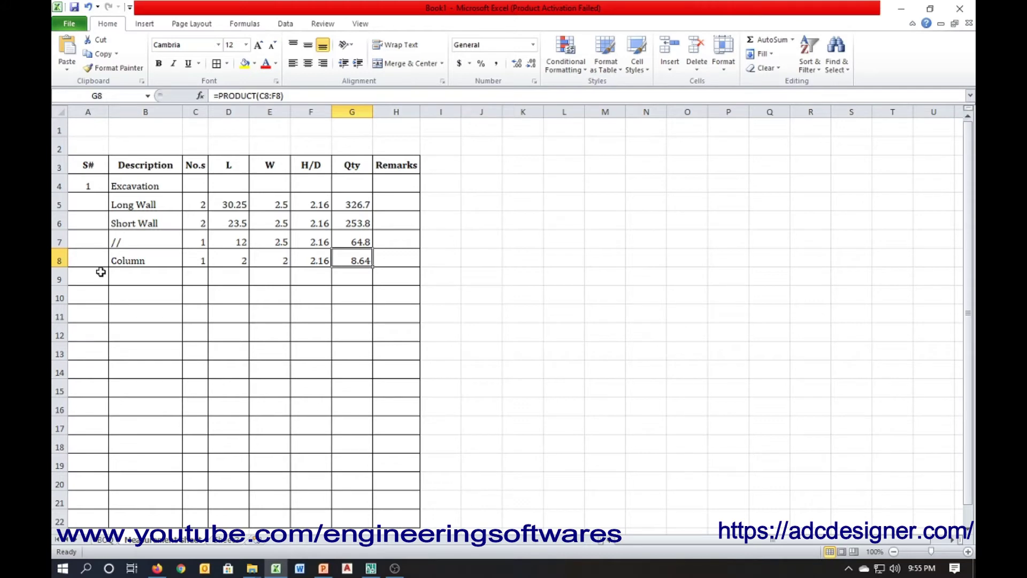
left_click(362, 277)
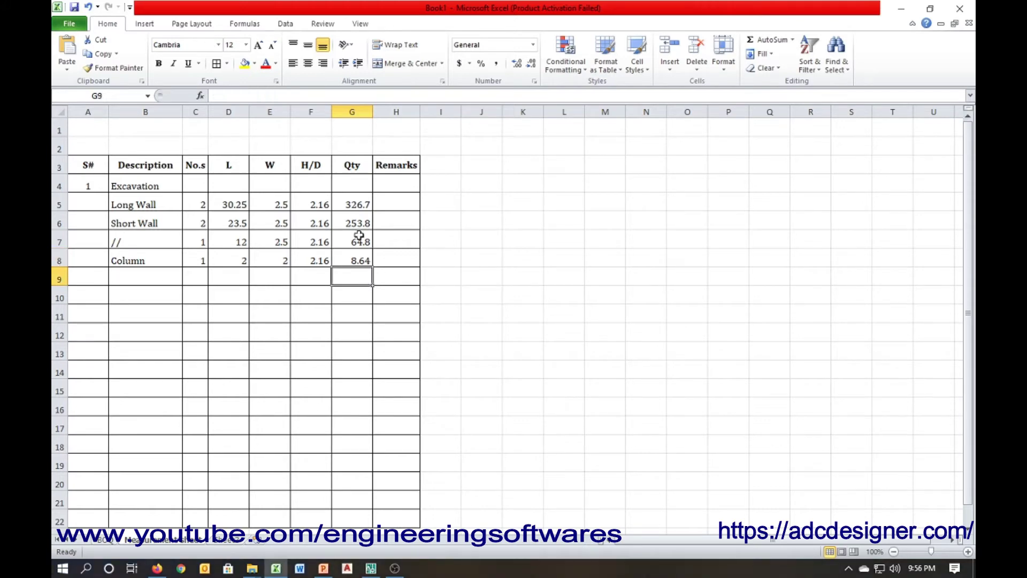
- AutoSum the excavation quantities in G9 to 653.94 and make it bold
left_click(355, 297)
left_click(356, 272)
left_click(768, 40)
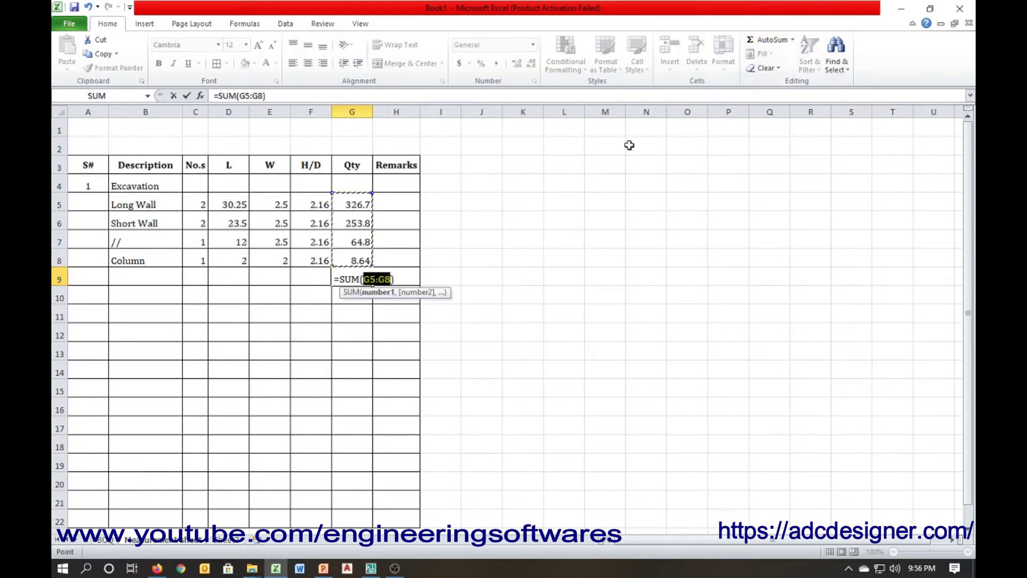
key("ctrl+Return")
key("ctrl+b")
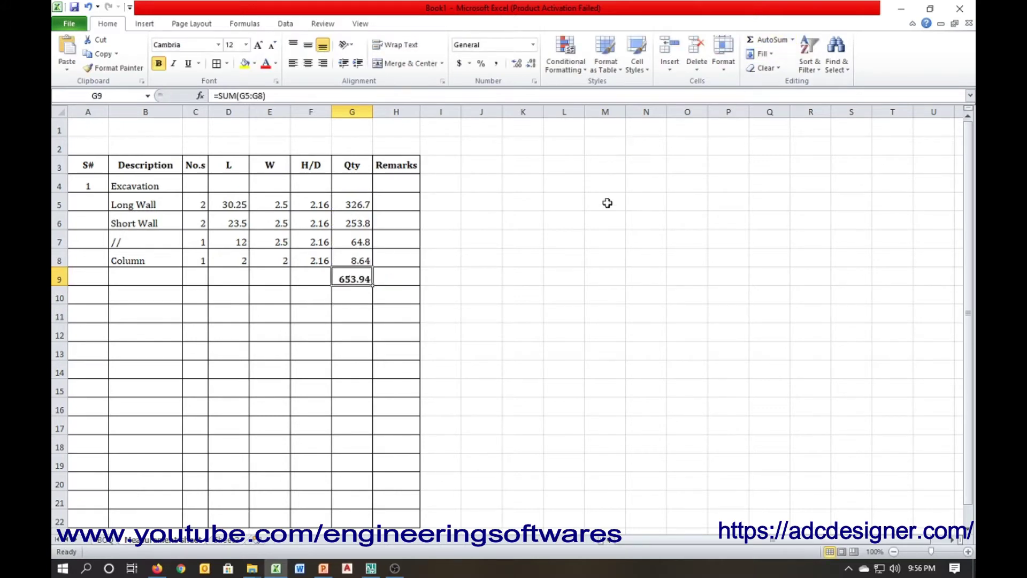
- Add the Cft unit in H9 and a merged 'Total Quantity' label across C9:F9
left_click(414, 283)
type("Cft")
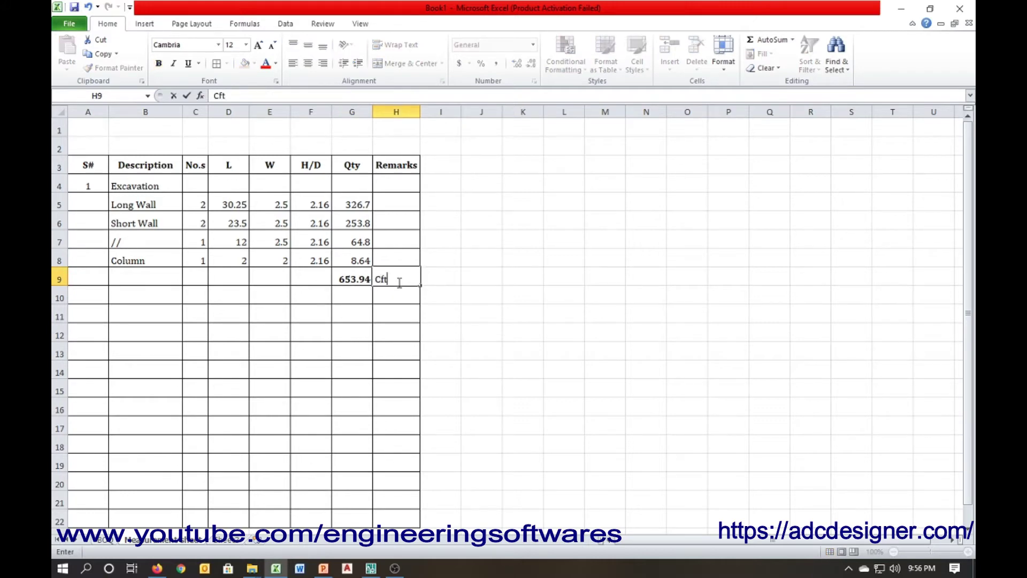
left_click_drag(310, 284, 196, 280)
left_click(405, 64)
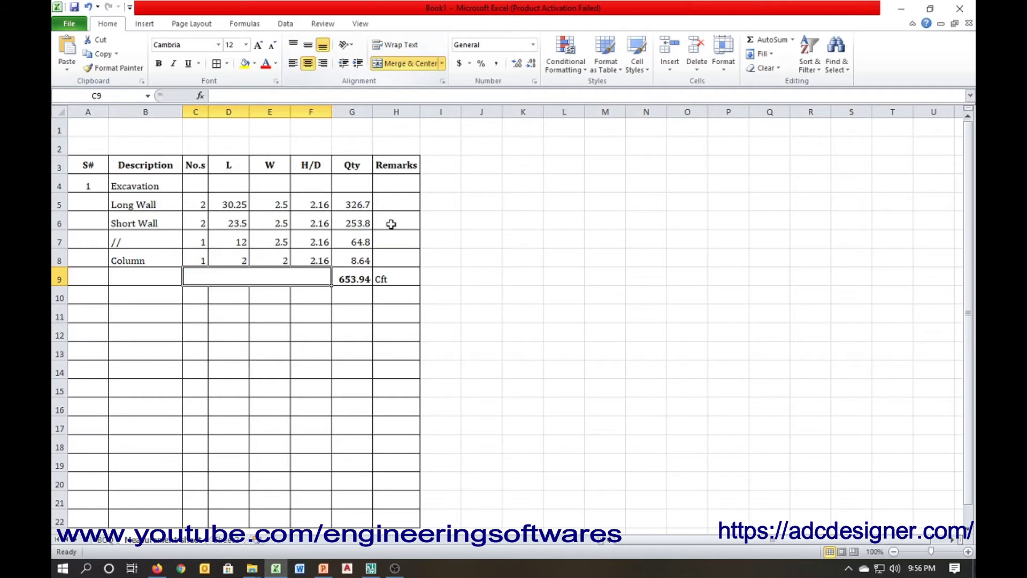
type("t")
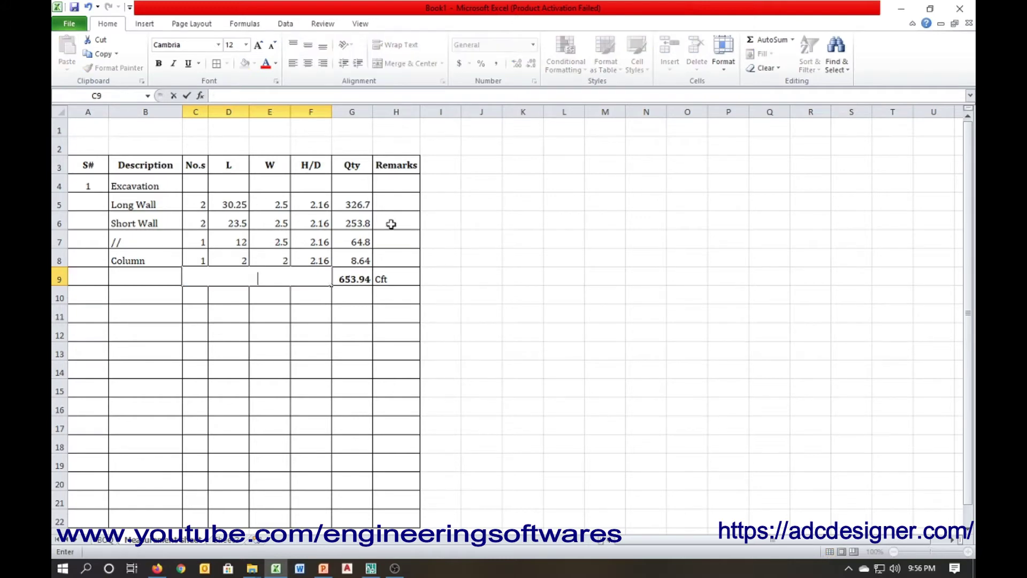
type("otal ")
type("Quantit")
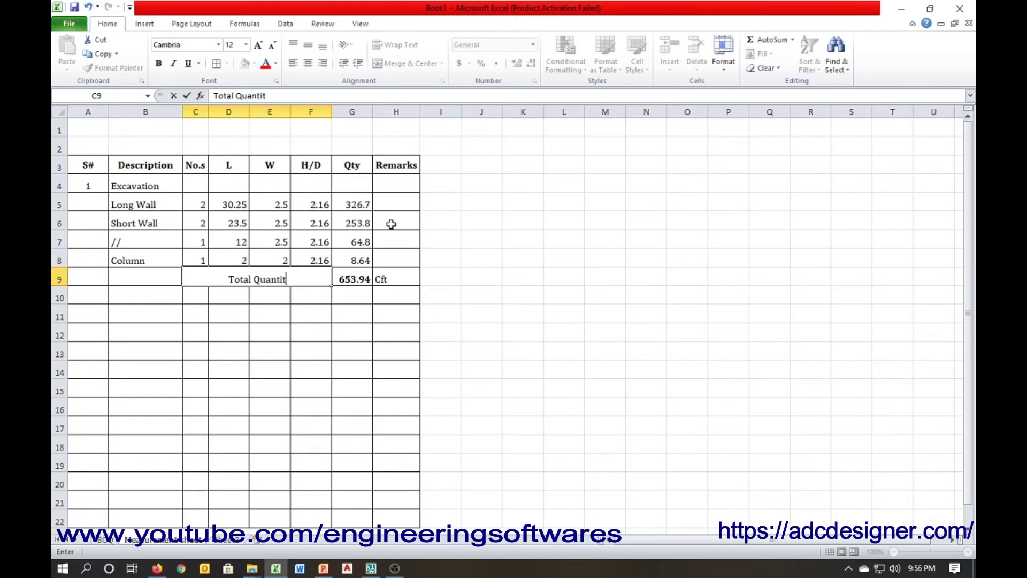
type("y")
key("Return")
- Make the Total Quantity row C9:H9 bold and italic
key("Up")
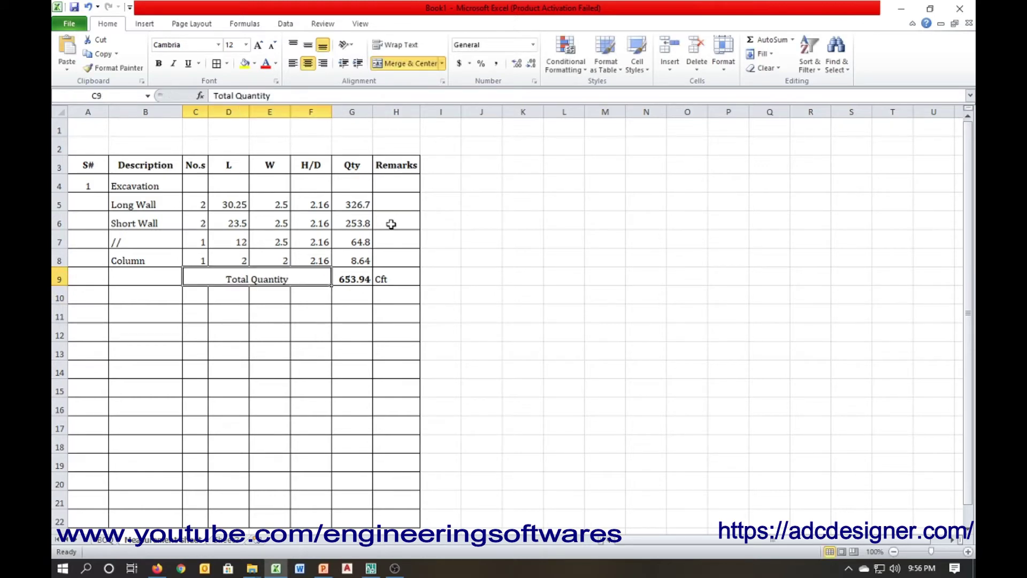
key("shift+Right")
key("shift+Right")
key("ctrl+b")
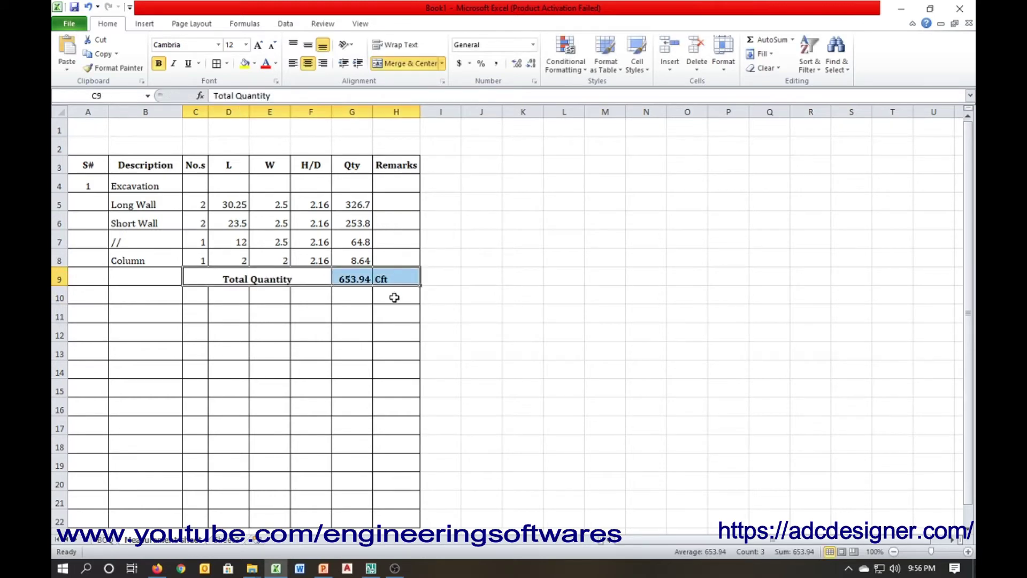
left_click(352, 313)
left_click(281, 287)
key("shift+Right")
key("shift+Right")
left_click(173, 63)
- Enter item 2, 'Lean Concrete 1:4:8 6" thick', in row 10 and AutoFit the Description column
left_click(235, 351)
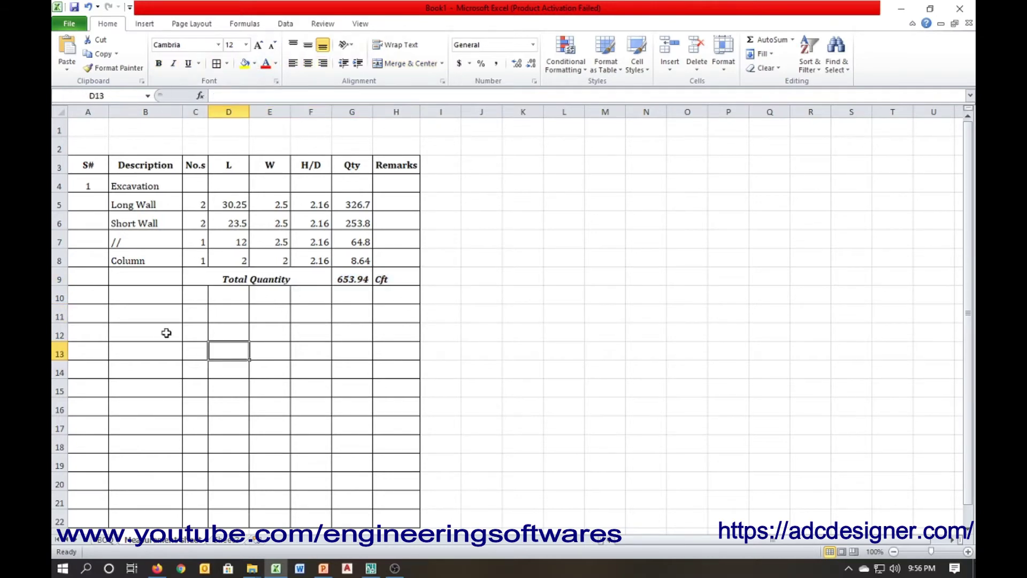
left_click(88, 294)
type("2")
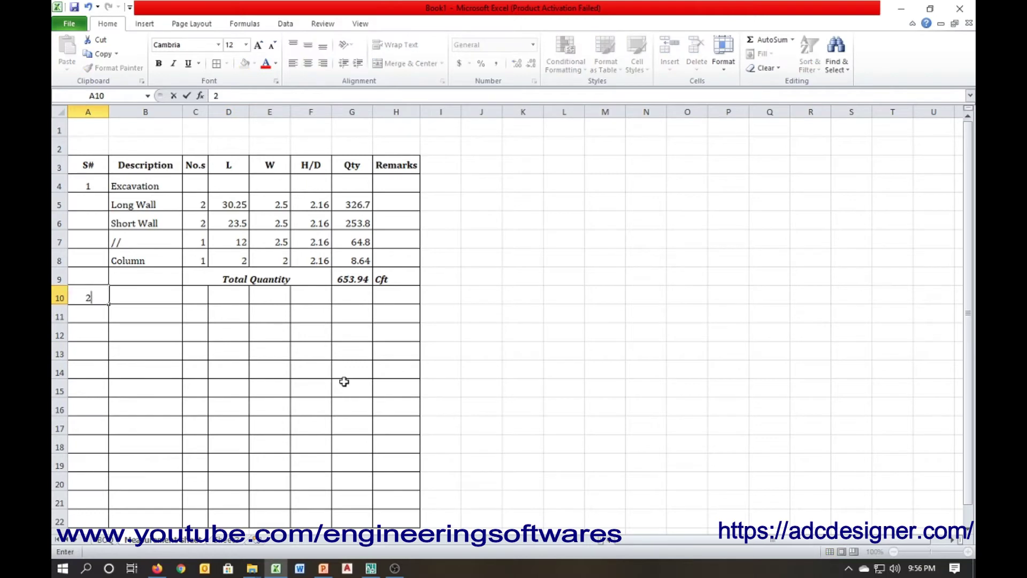
key("Tab")
type("Le")
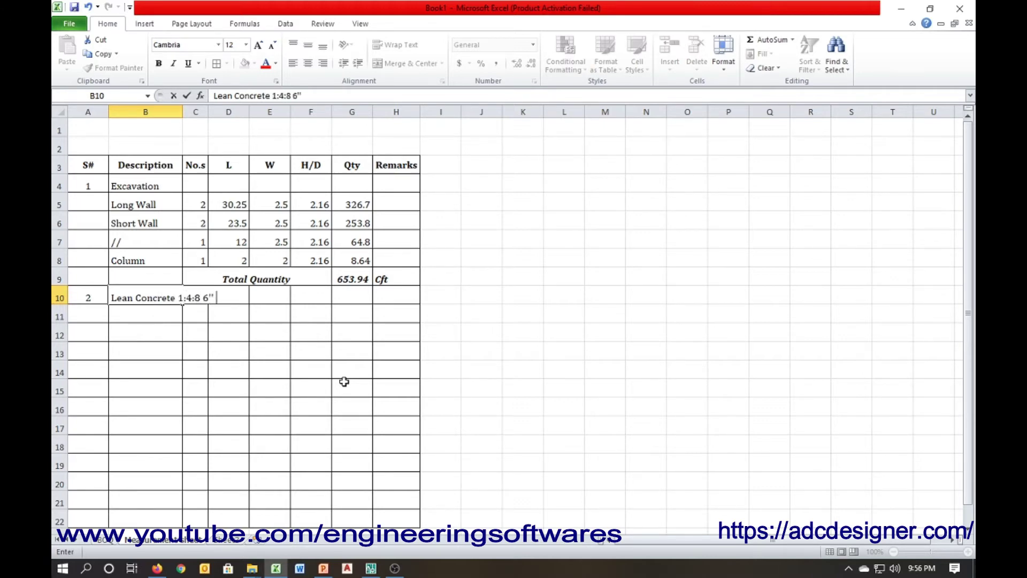
type("ck")
key("Return")
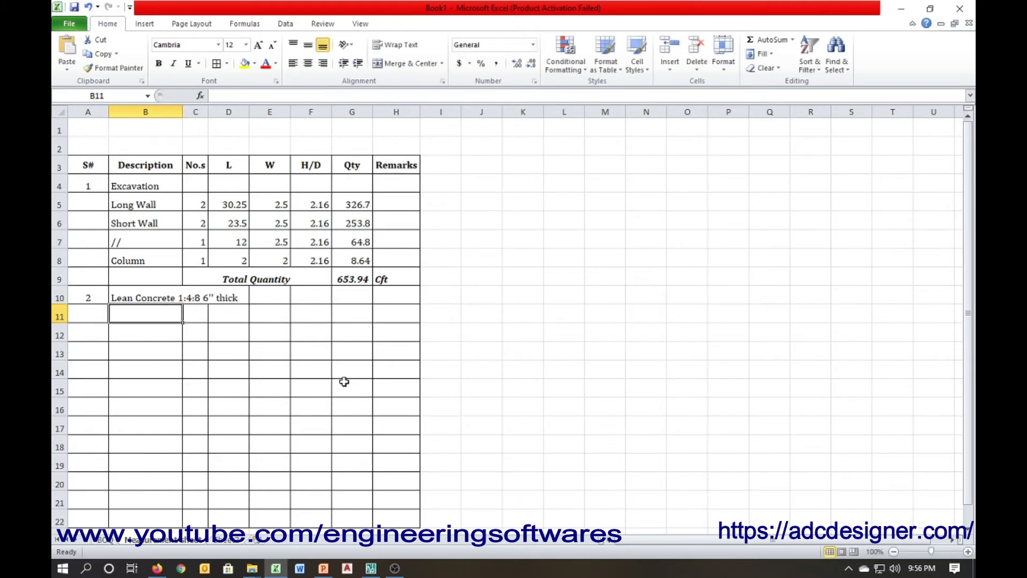
double_click(181, 113)
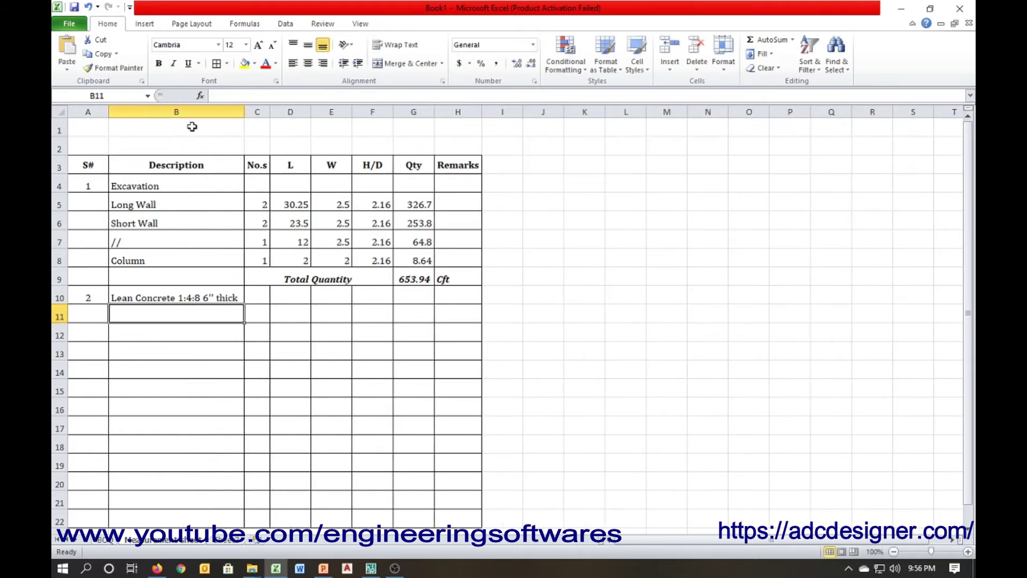
left_click(256, 297)
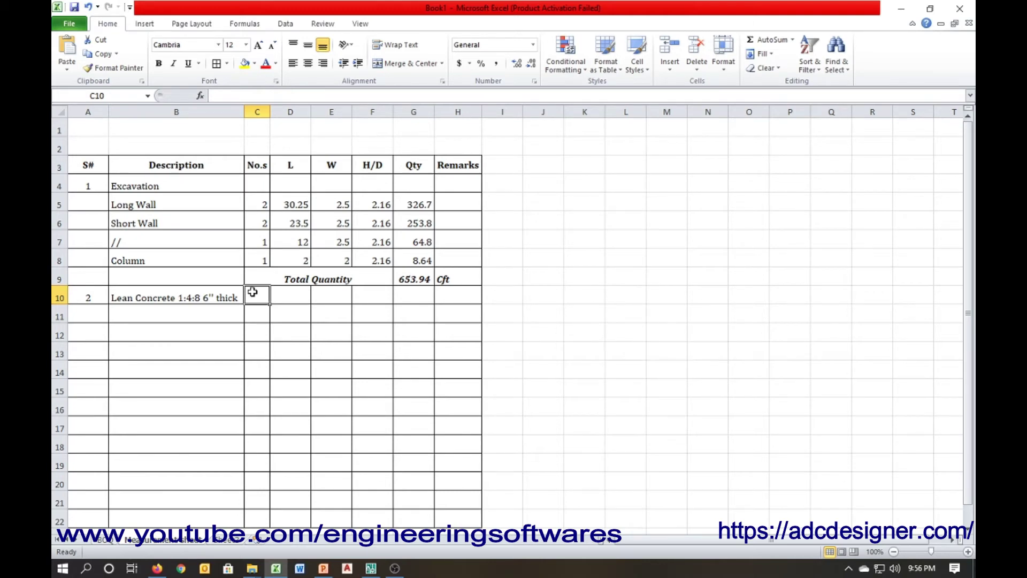
left_click(238, 331)
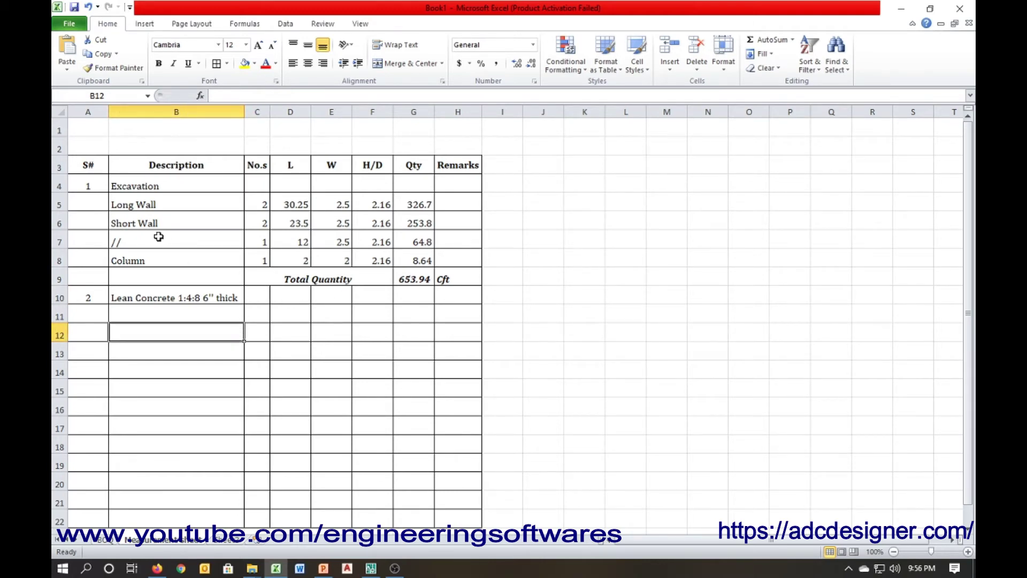
- Copy the excavation rows B5:H9 with their total into B11 under Lean Concrete
left_click_drag(133, 202, 414, 262)
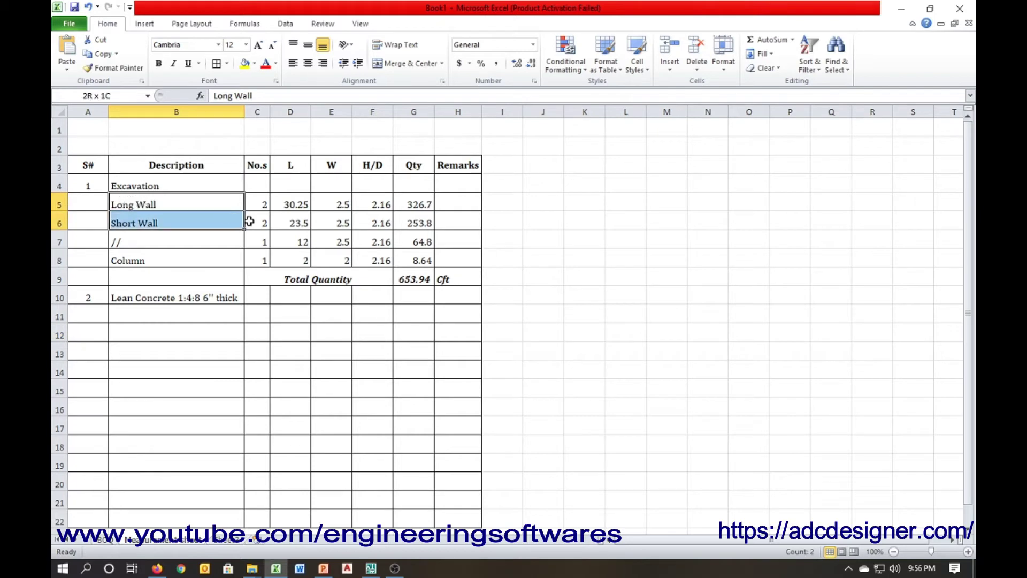
left_click_drag(414, 262, 442, 275)
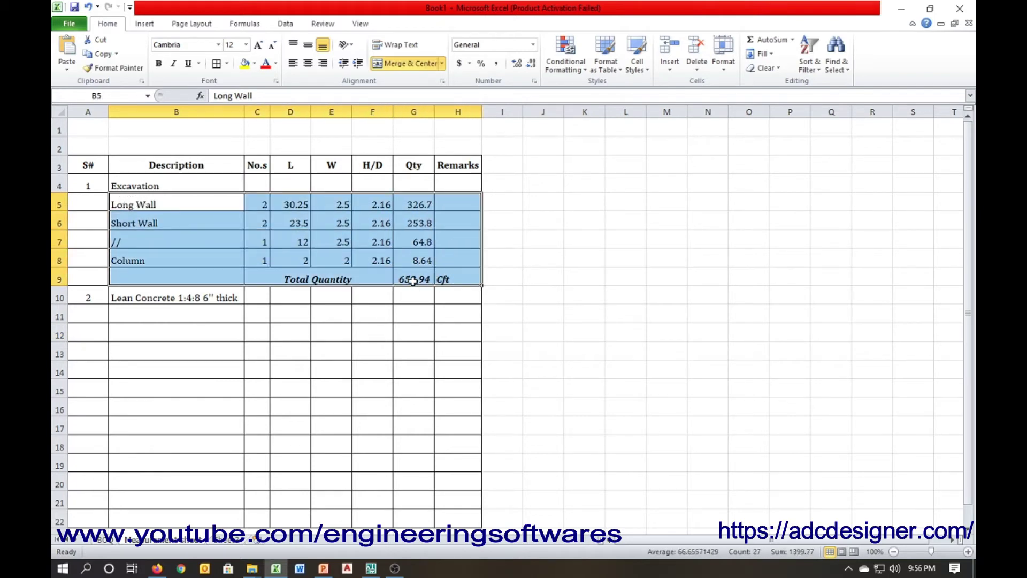
key("ctrl+c")
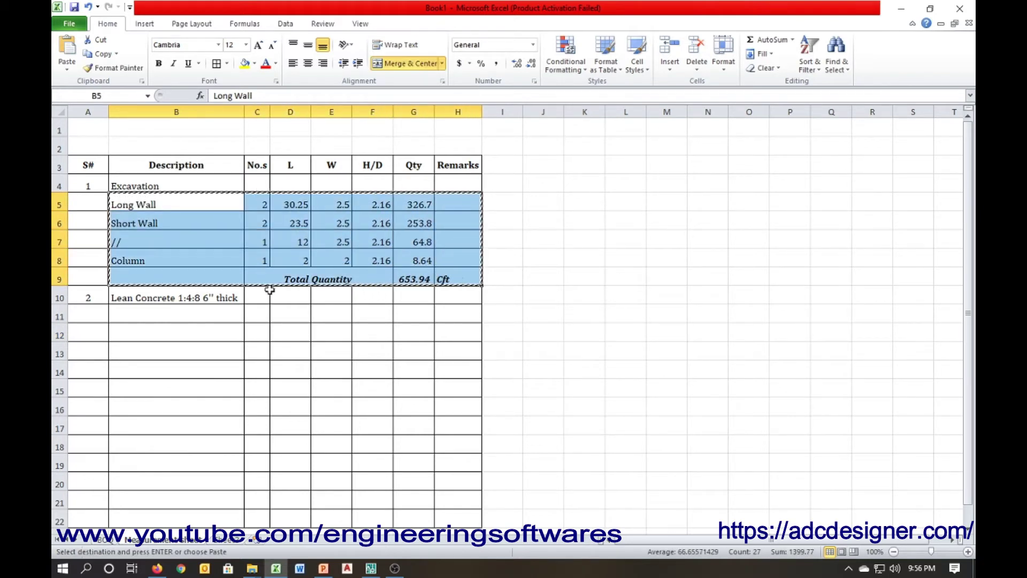
left_click(193, 310)
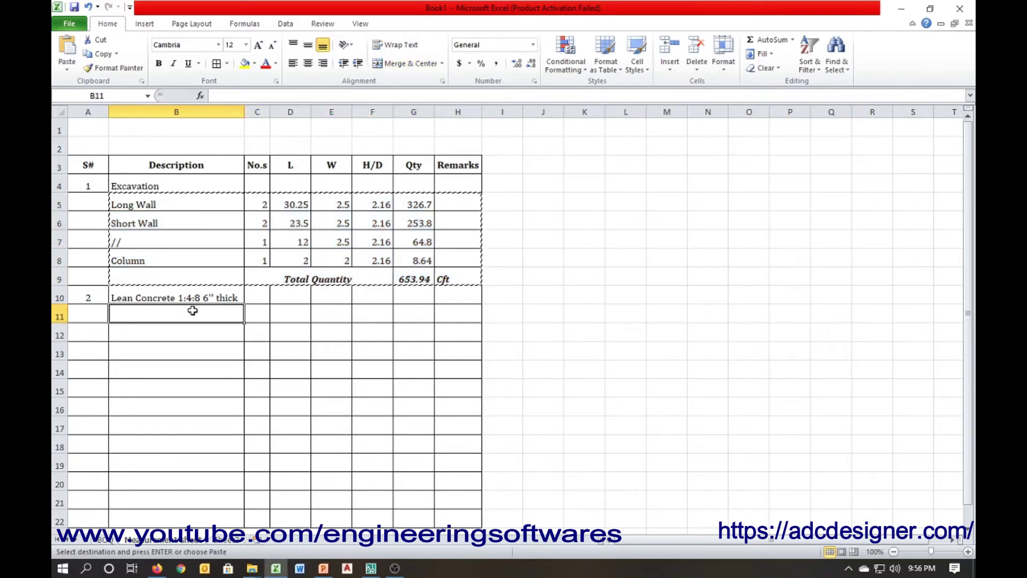
key("ctrl+v")
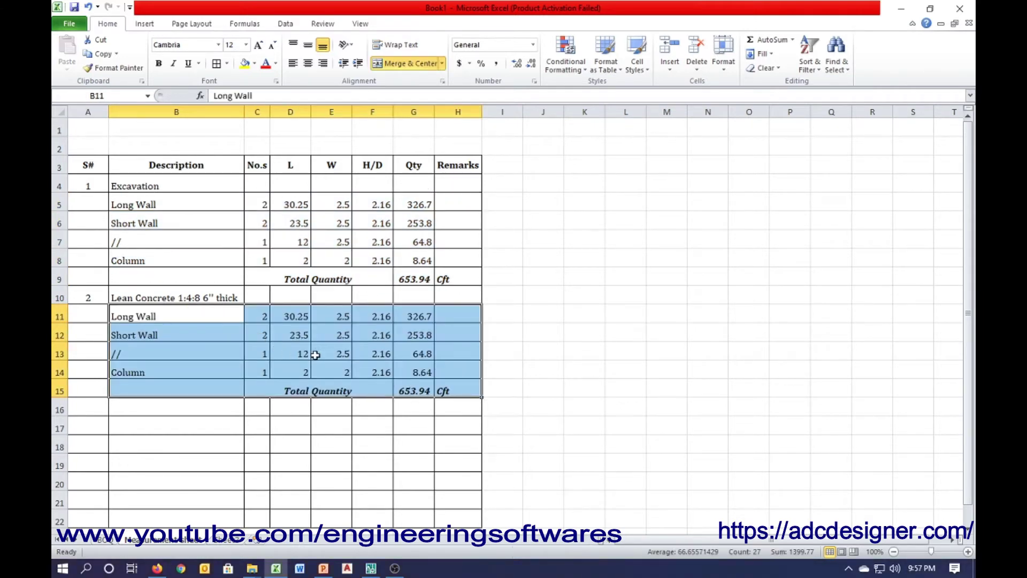
left_click(646, 377)
left_click(409, 380)
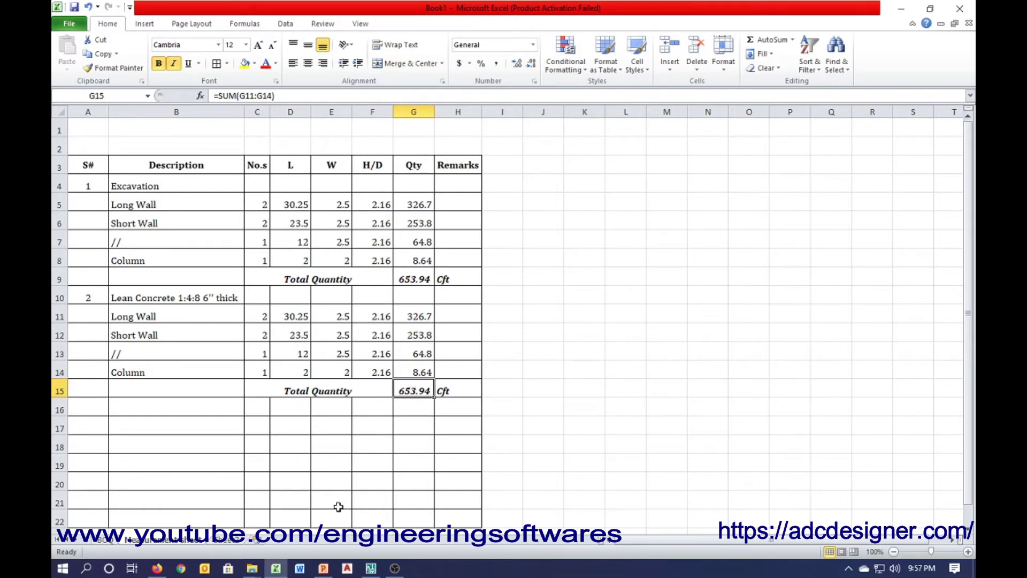
left_click(376, 566)
- Dimension the lean concrete base between its two lower corners to read its width
scroll(624, 395, "up", 3)
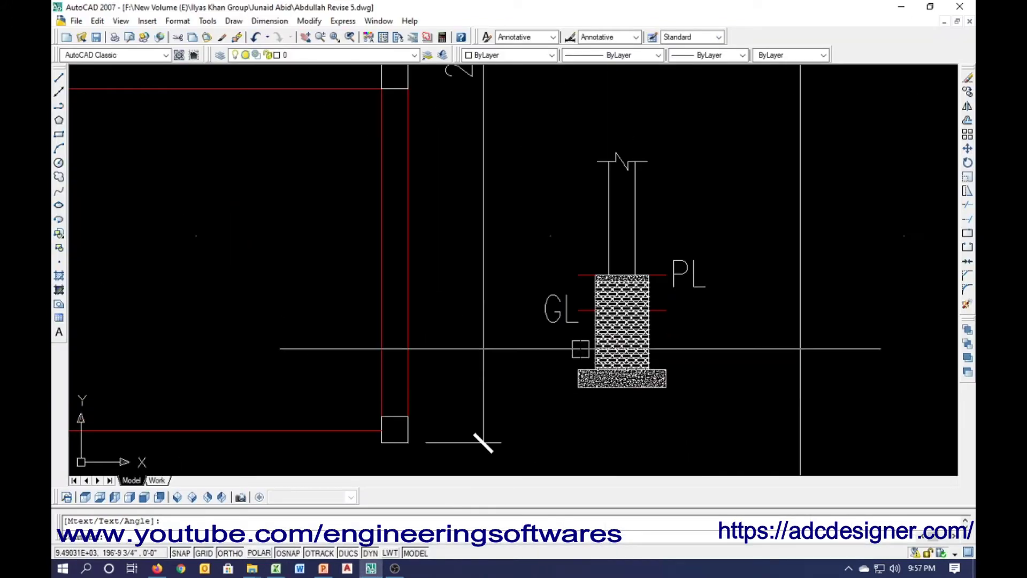
scroll(624, 394, "up", 2)
type("da")
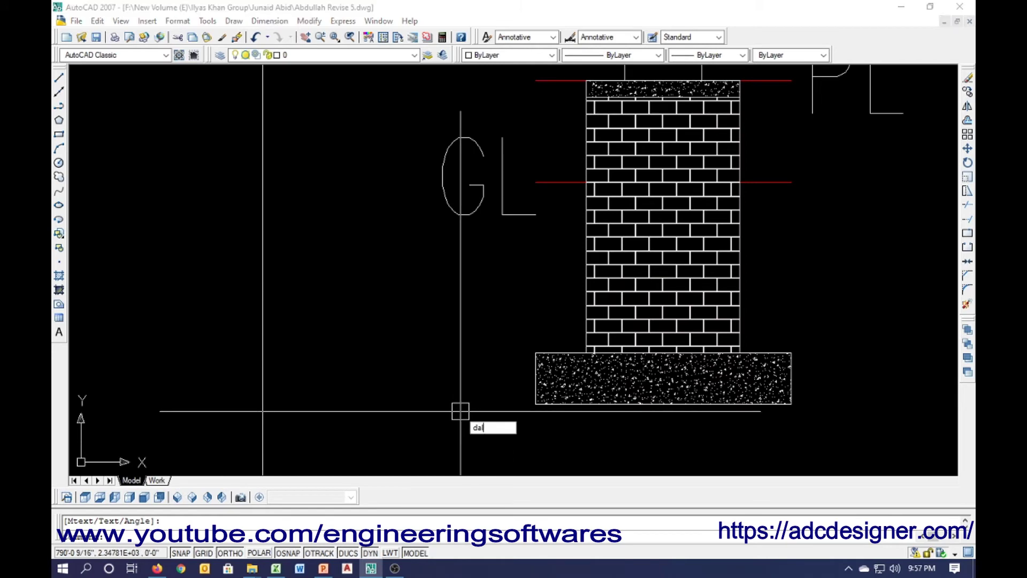
key("Return")
left_click(535, 404)
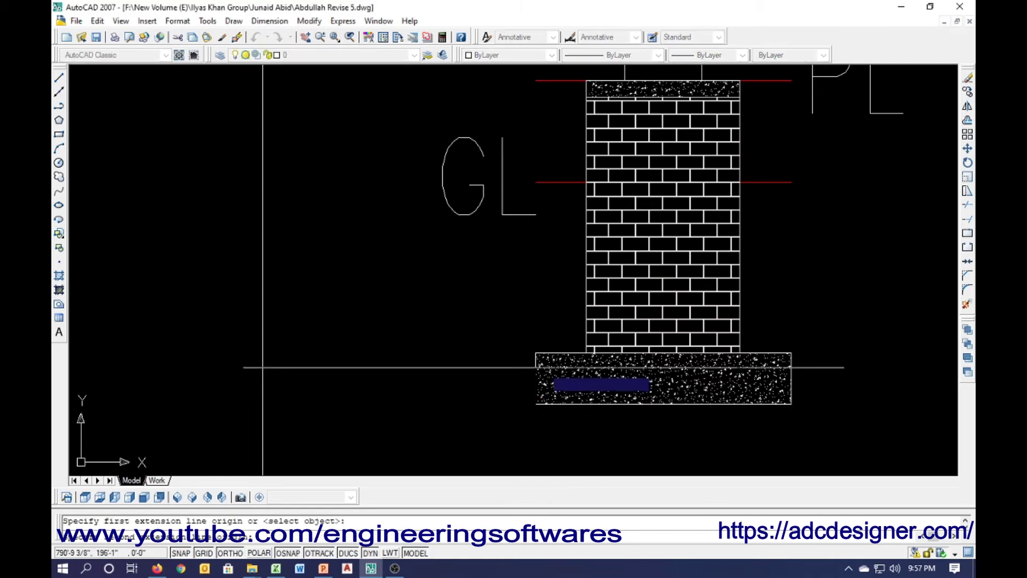
left_click(536, 352)
scroll(509, 350, "down", 2)
scroll(374, 463, "down", 2)
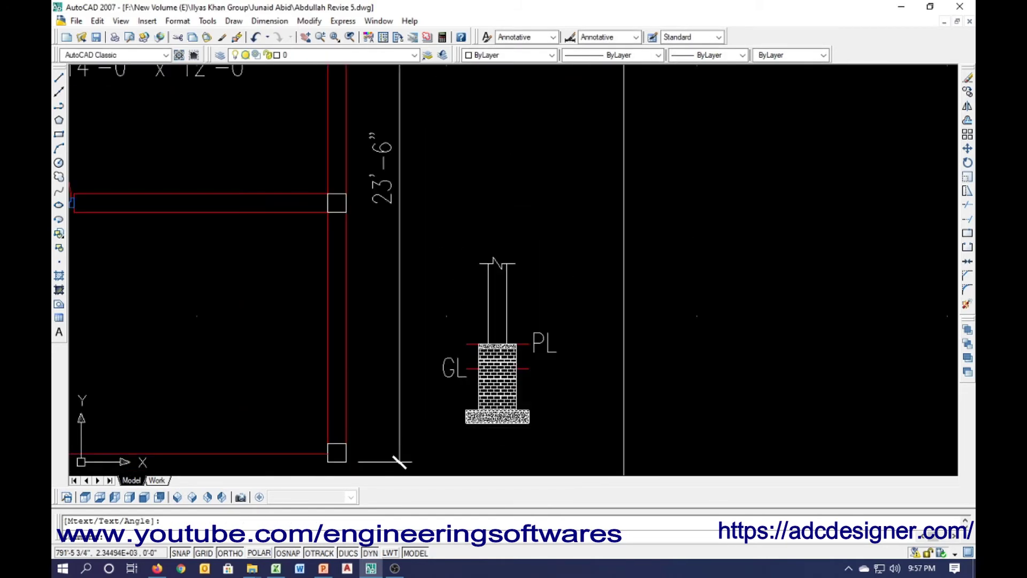
left_click_drag(400, 461, 626, 437)
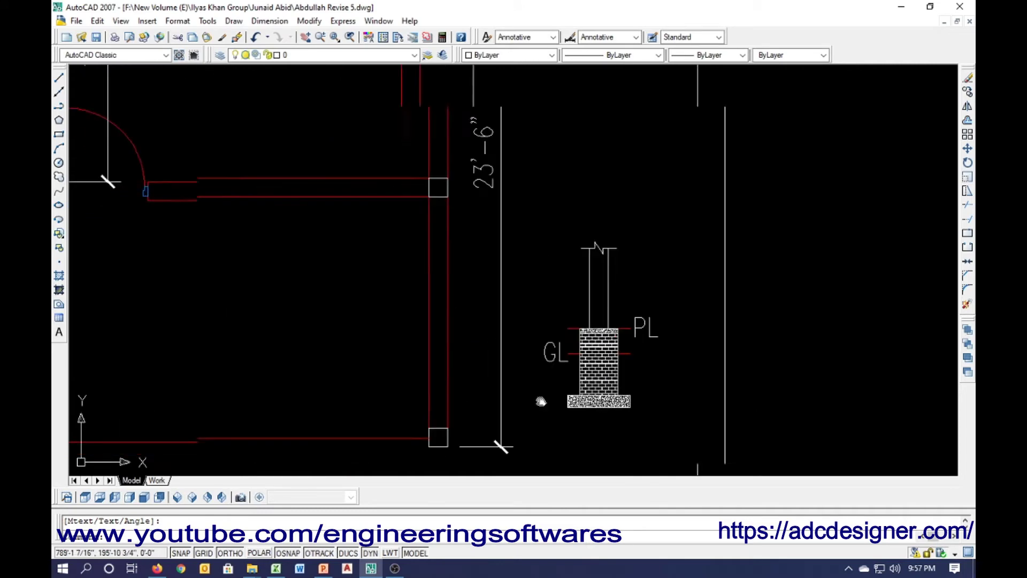
- Review the lean concrete rows' counts, lengths and widths in C11:E14
left_click(283, 570)
left_click(211, 298)
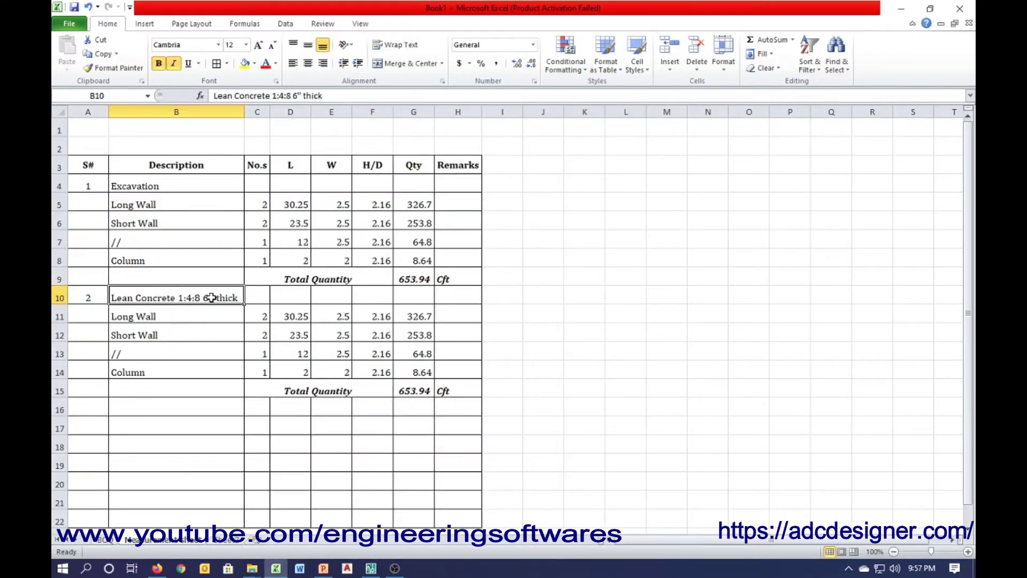
left_click(262, 318)
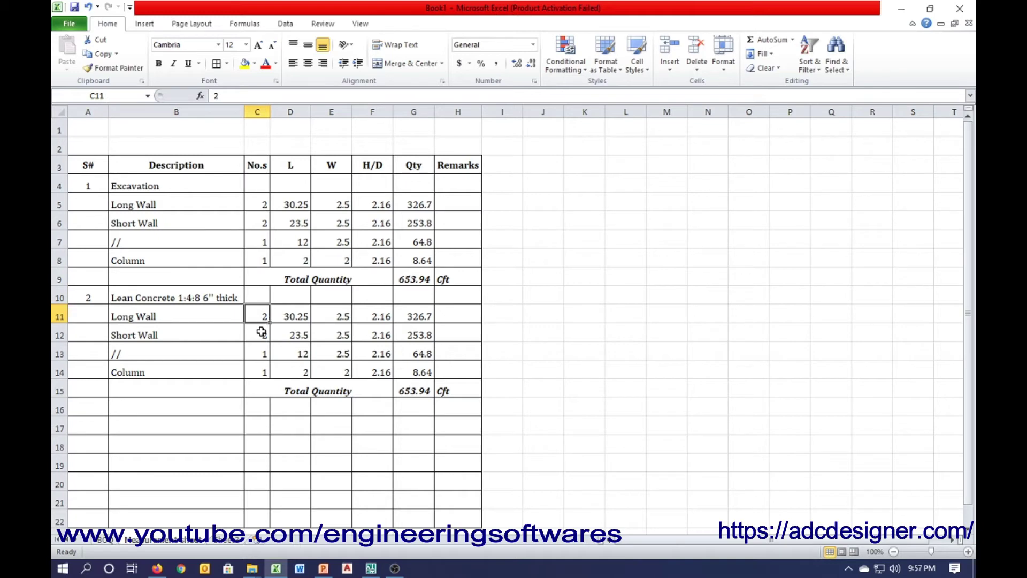
left_click(262, 335)
left_click(259, 350)
left_click(262, 369)
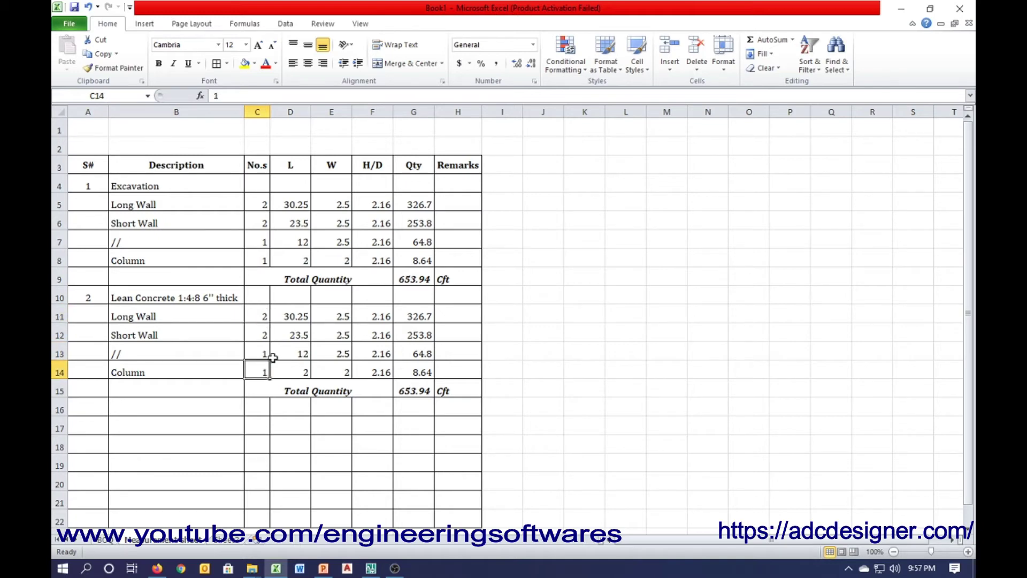
left_click(287, 313)
left_click(291, 334)
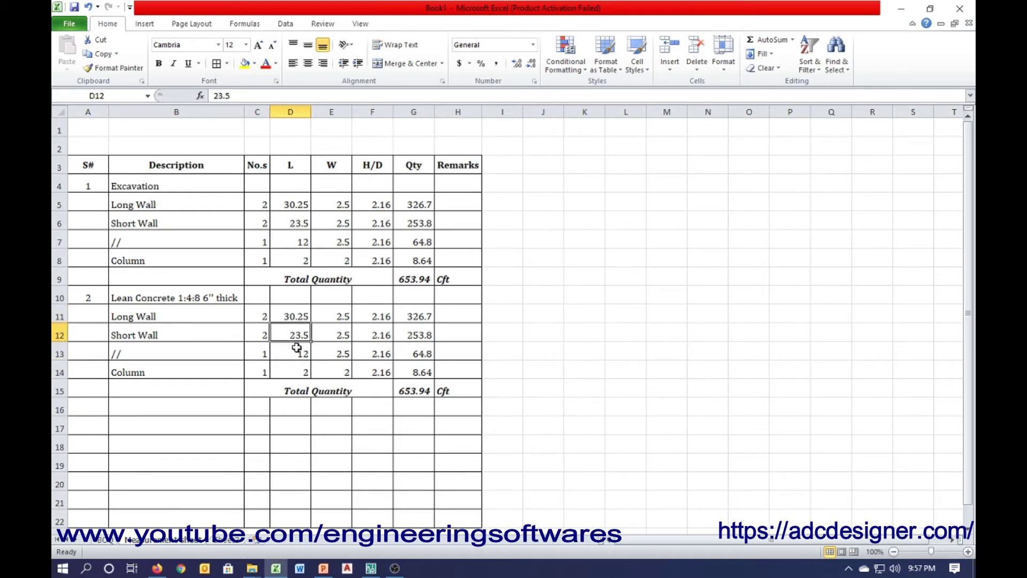
left_click(293, 355)
left_click(293, 370)
left_click(330, 316)
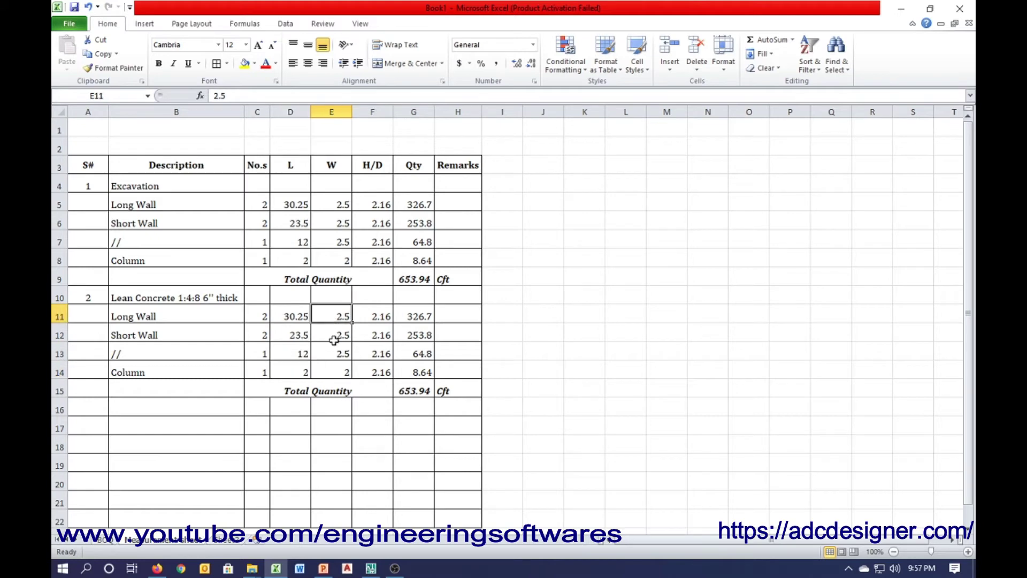
left_click(334, 334)
left_click(336, 352)
left_click(338, 369)
left_click(370, 315)
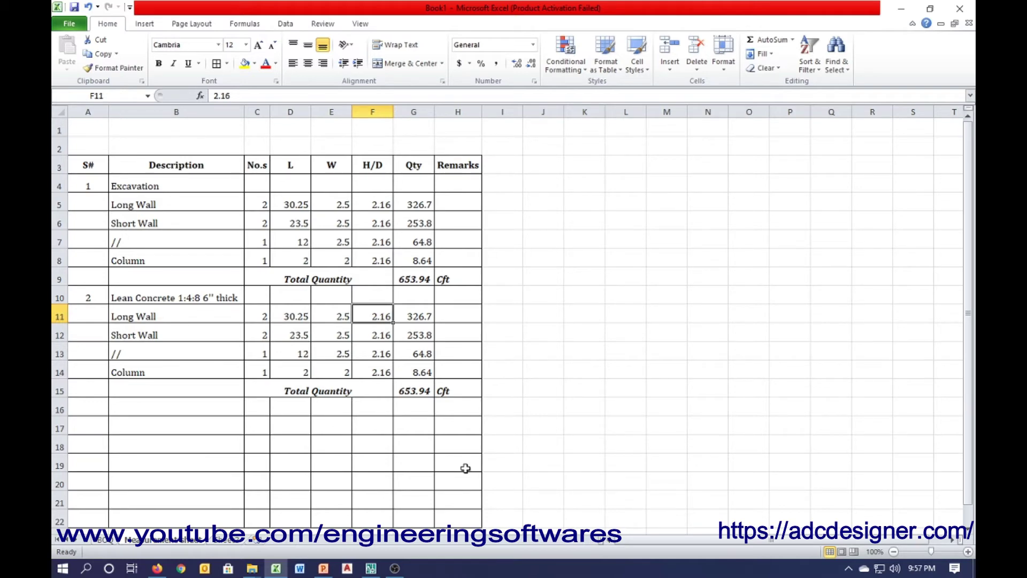
- Enter a 0.5 depth (=6/12) in F11:F14 for the four lean concrete rows
type("=6/")
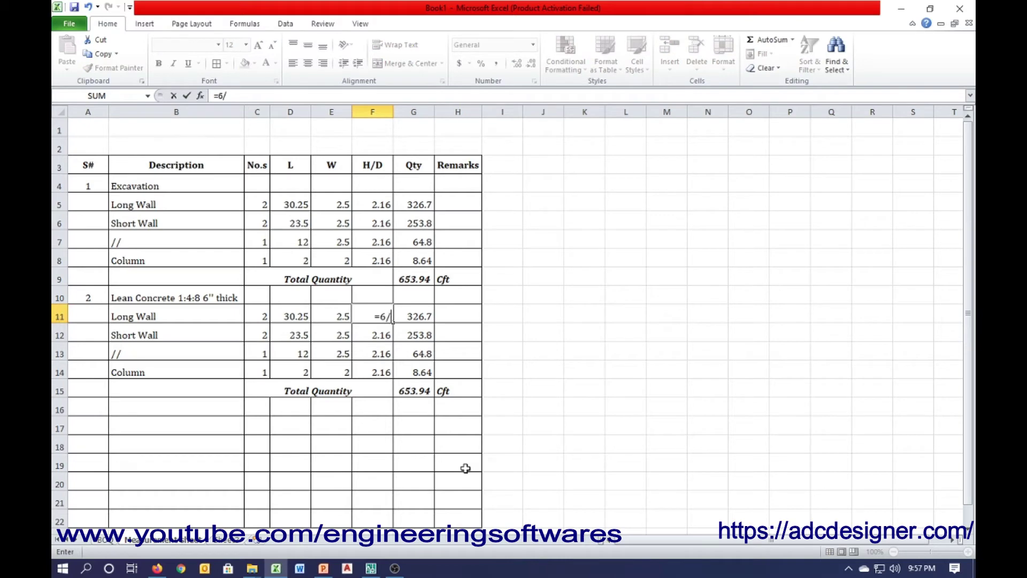
type("12")
key("Return")
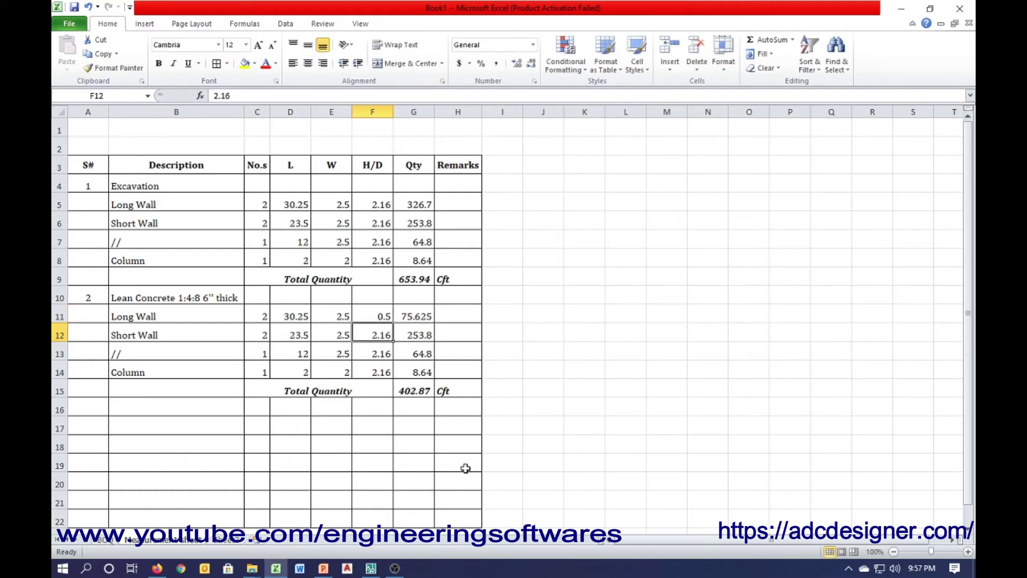
type("5")
key("Return")
type("0")
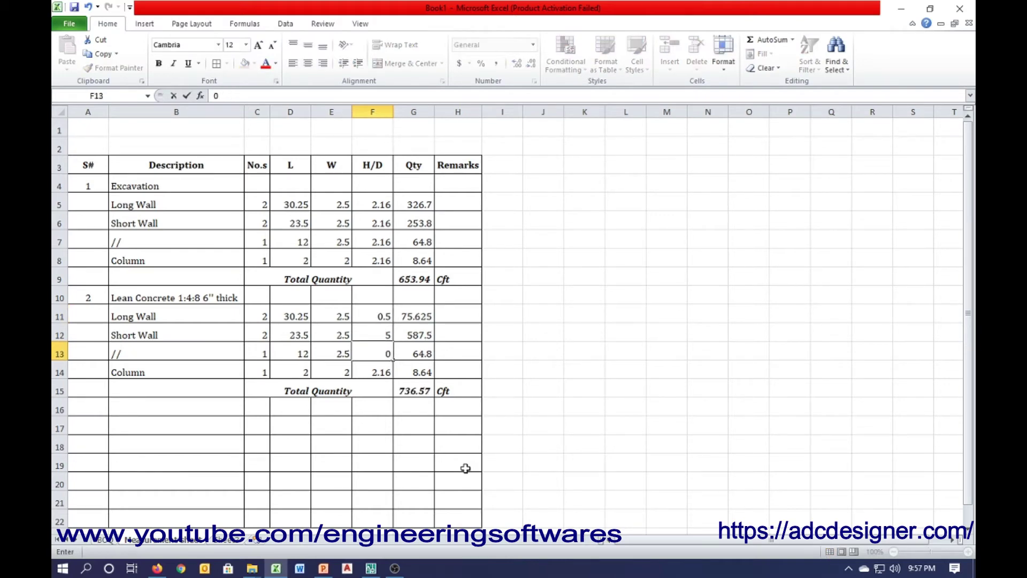
key("Return")
type("0.5")
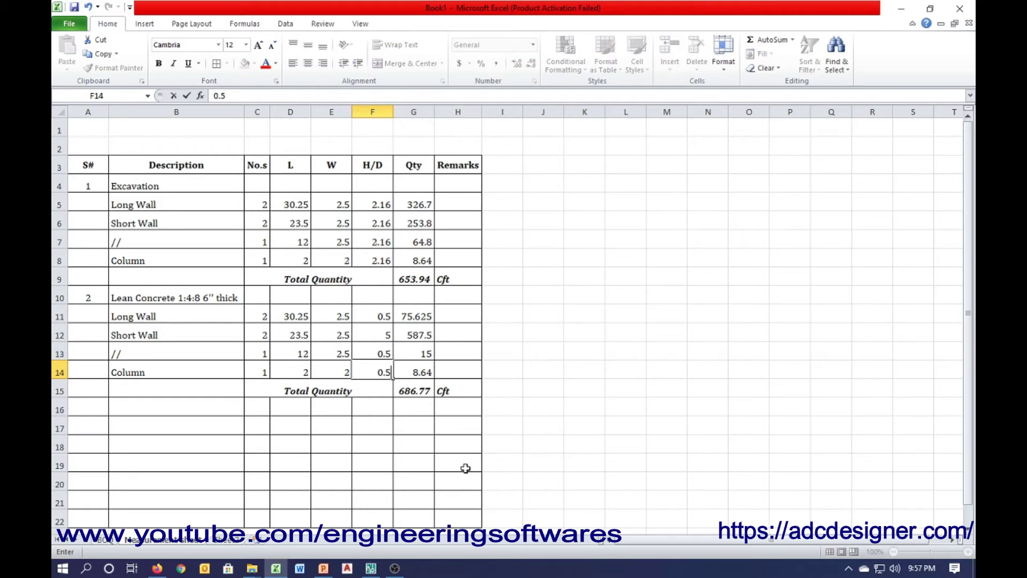
key("Return")
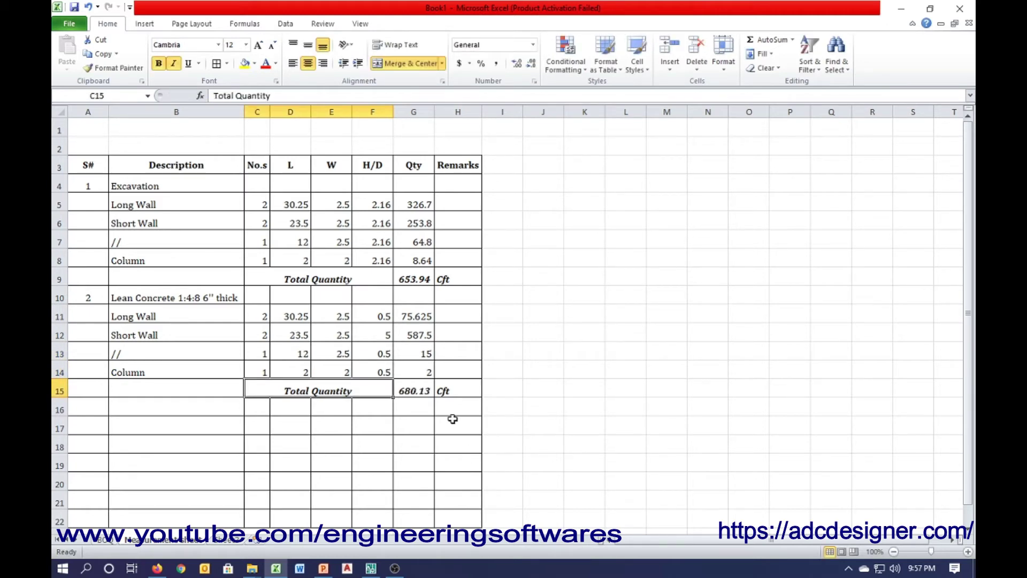
- Check the lean concrete total formula and correct the Short Wall depth to 0.5
left_click(428, 390)
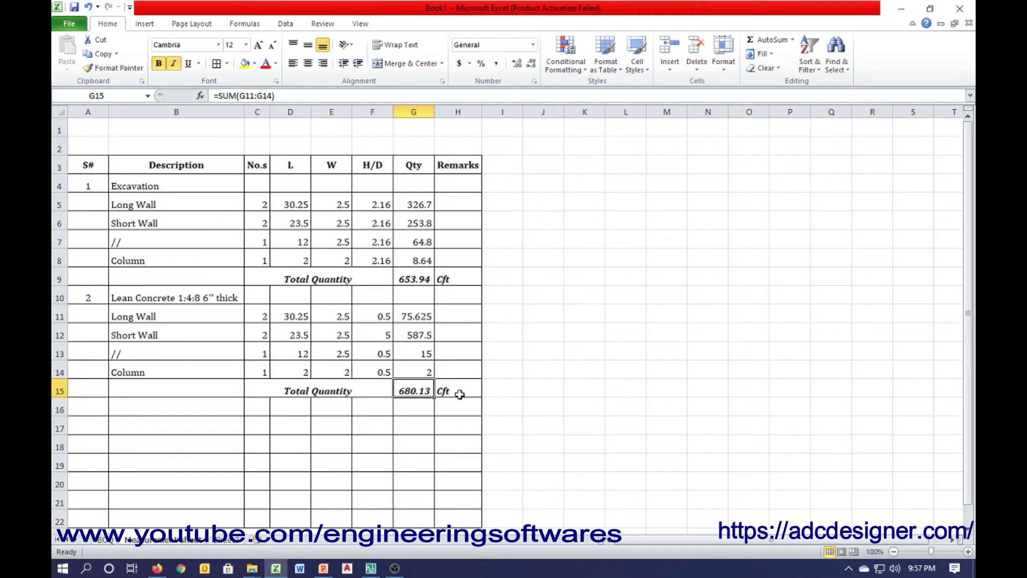
left_click(377, 330)
type("0.")
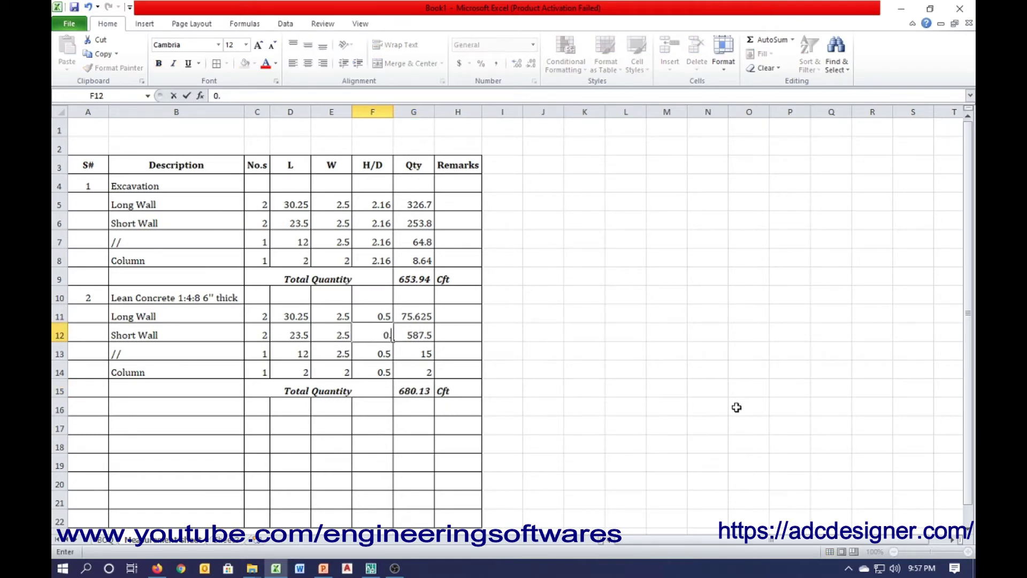
key("Return")
left_click(618, 365)
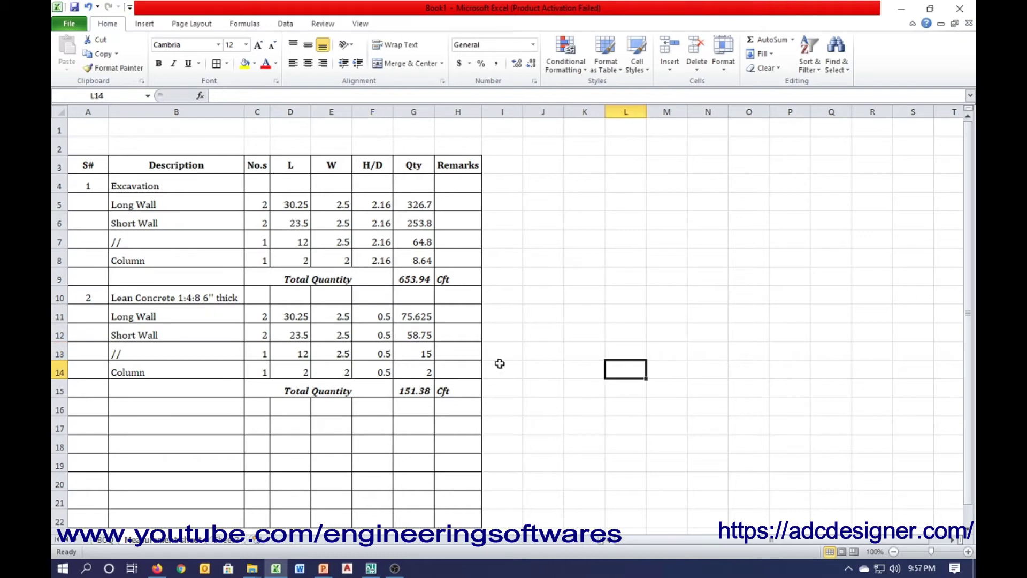
left_click(369, 338)
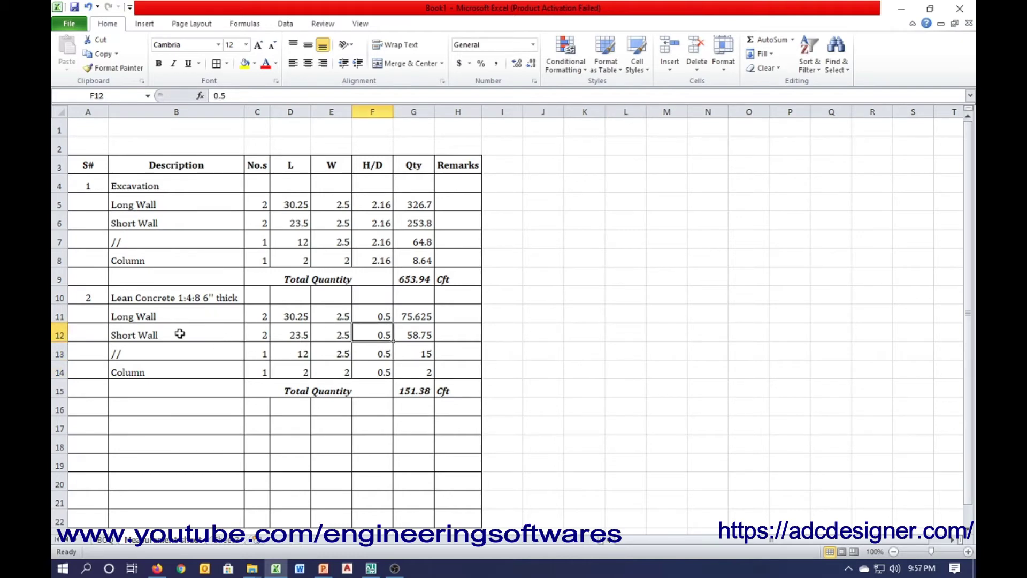
- Save the workbook in the Desktop folder under the name BOQ
key("ctrl+s")
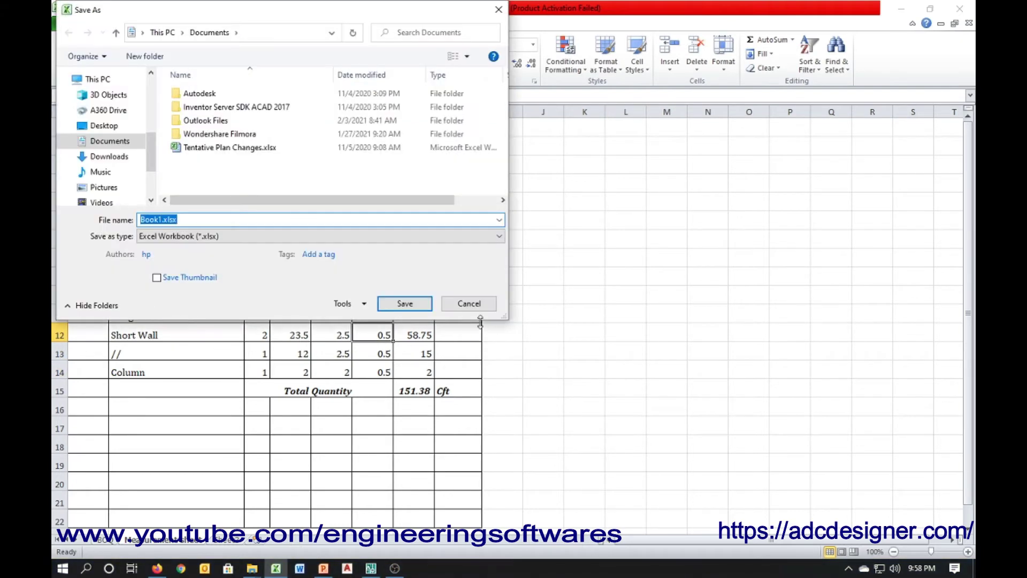
left_click(469, 303)
left_click(235, 315)
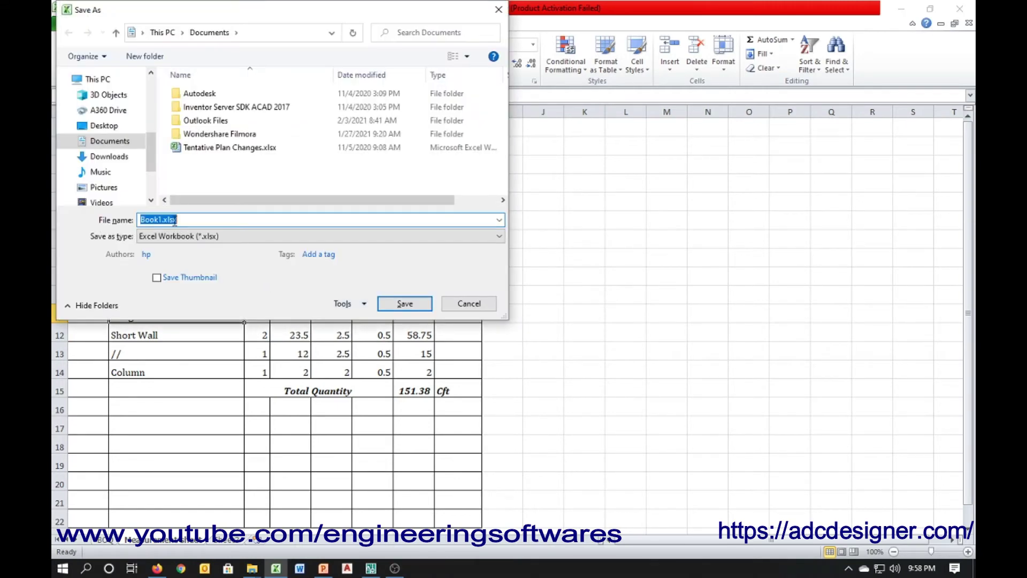
left_click(107, 126)
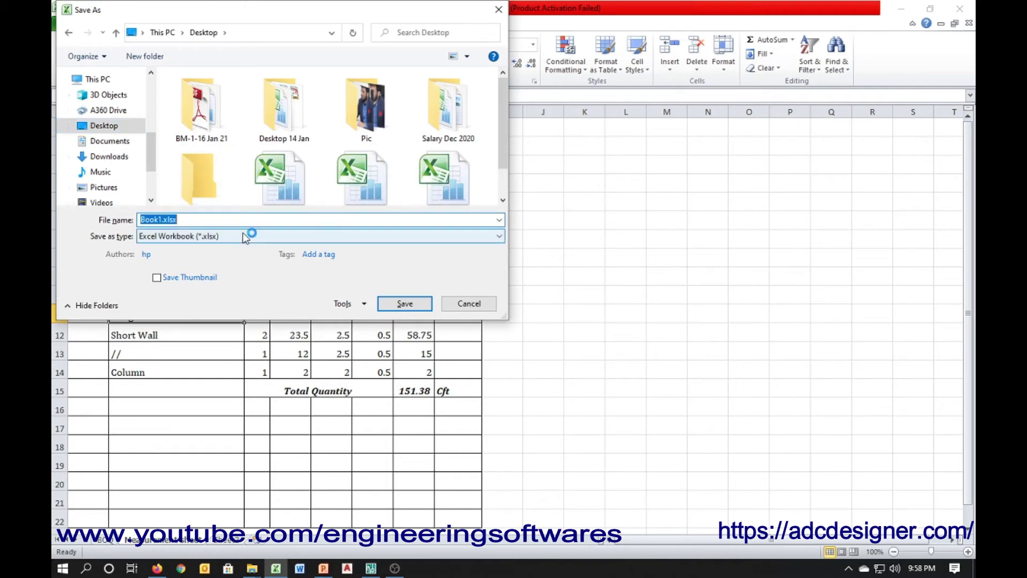
type("BOQ")
key("Return")
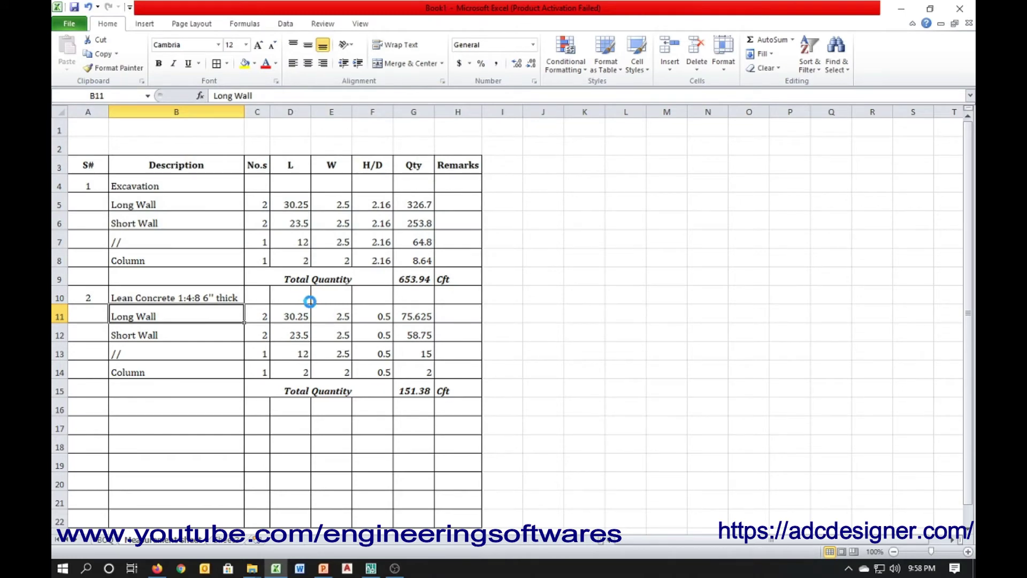
- Enter item 3, 'B/W in foundation and plinth 1:5', and widen the Description column
left_click(87, 404)
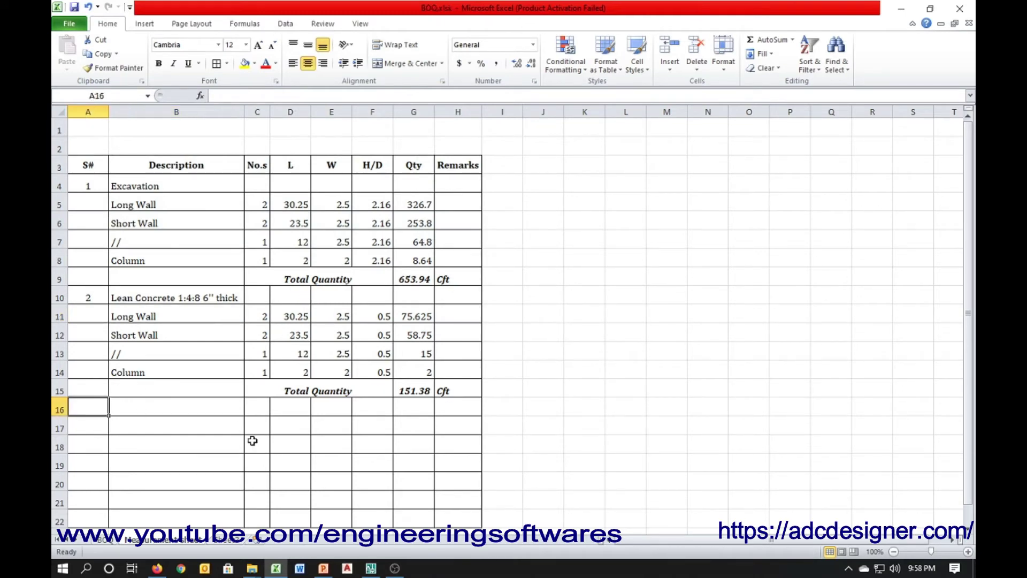
type("3")
key("Tab")
type("B")
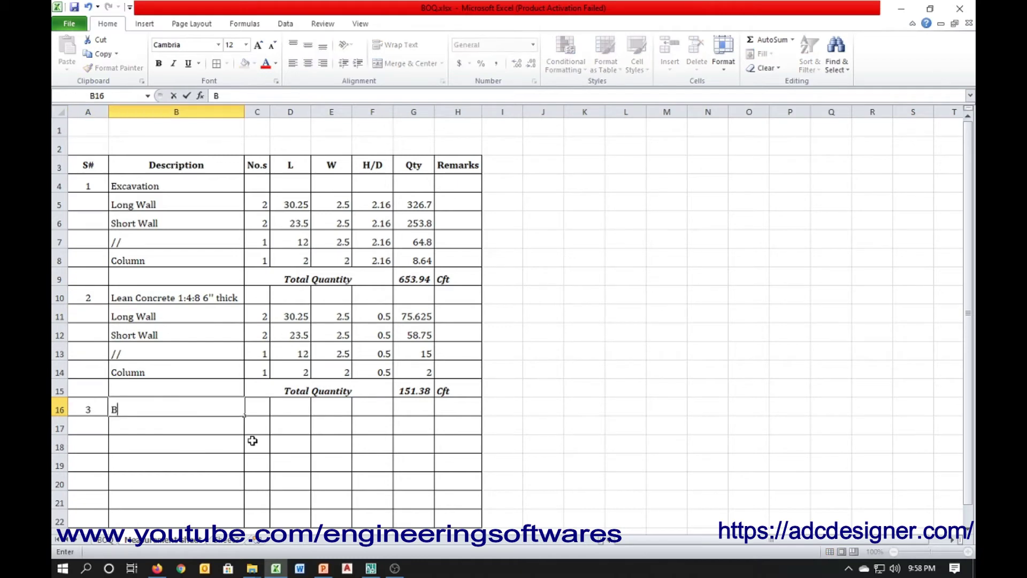
type("/W in ")
type("foundat")
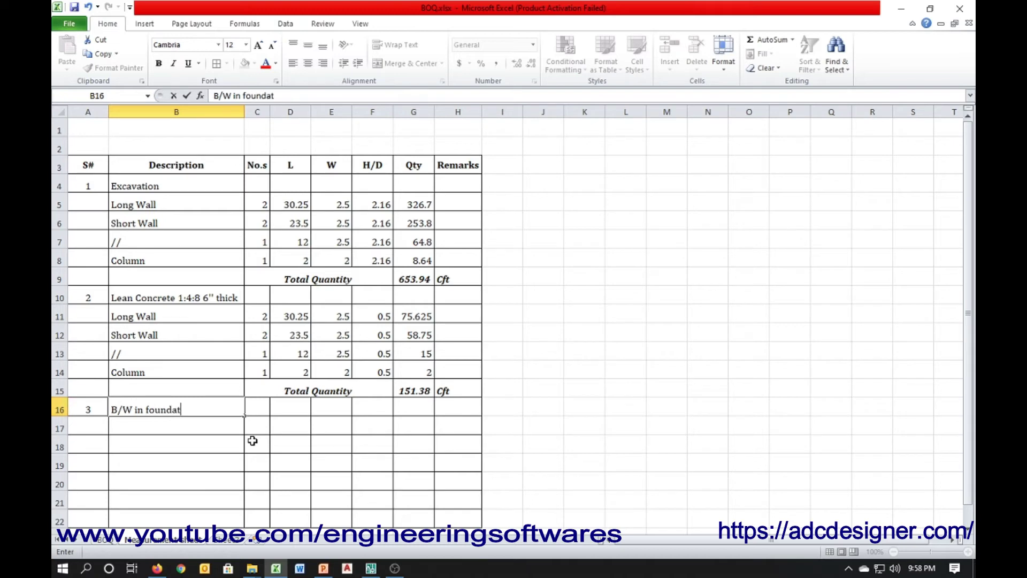
type(" and plinth 1:5")
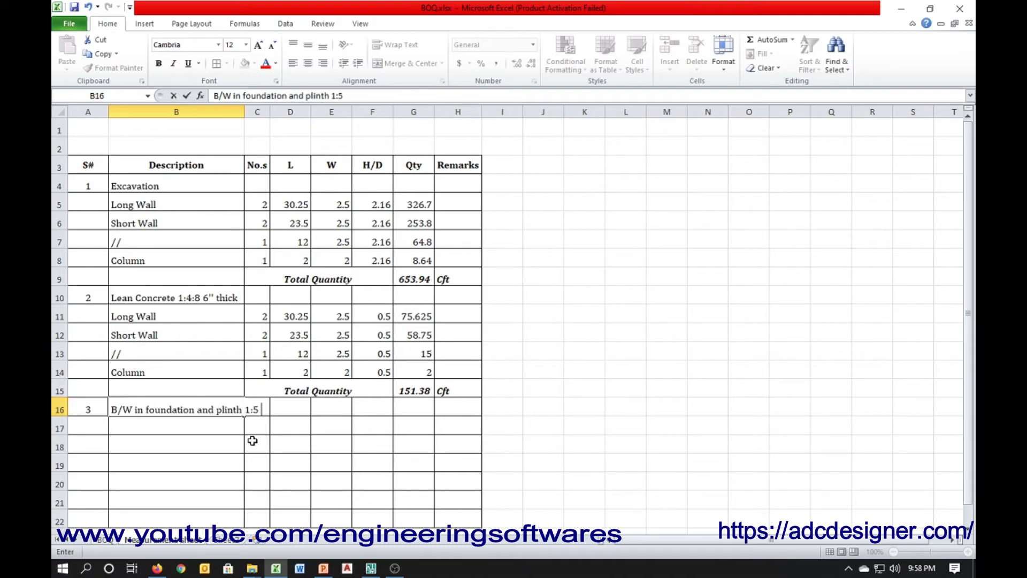
key("Return")
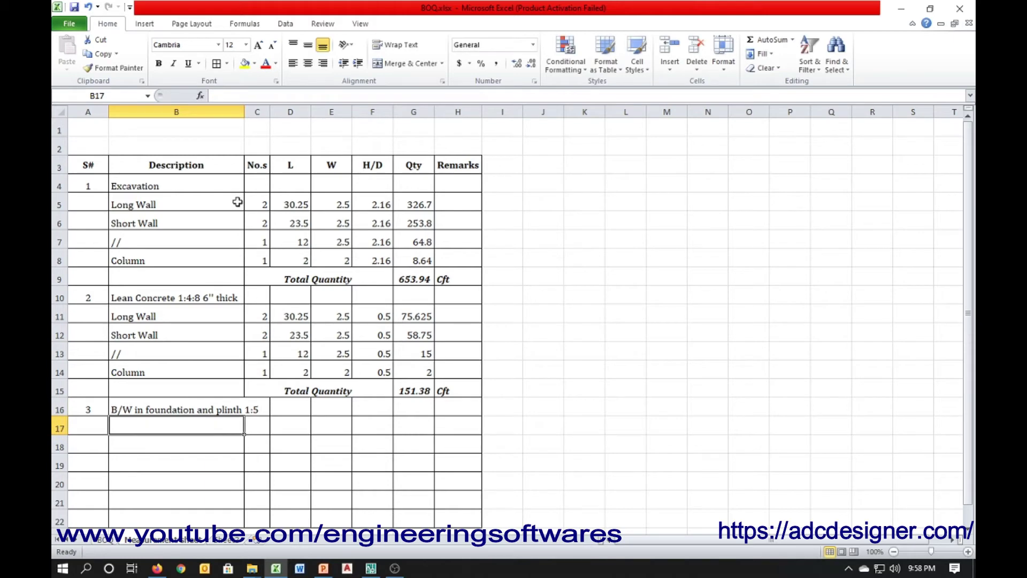
left_click_drag(244, 112, 268, 112)
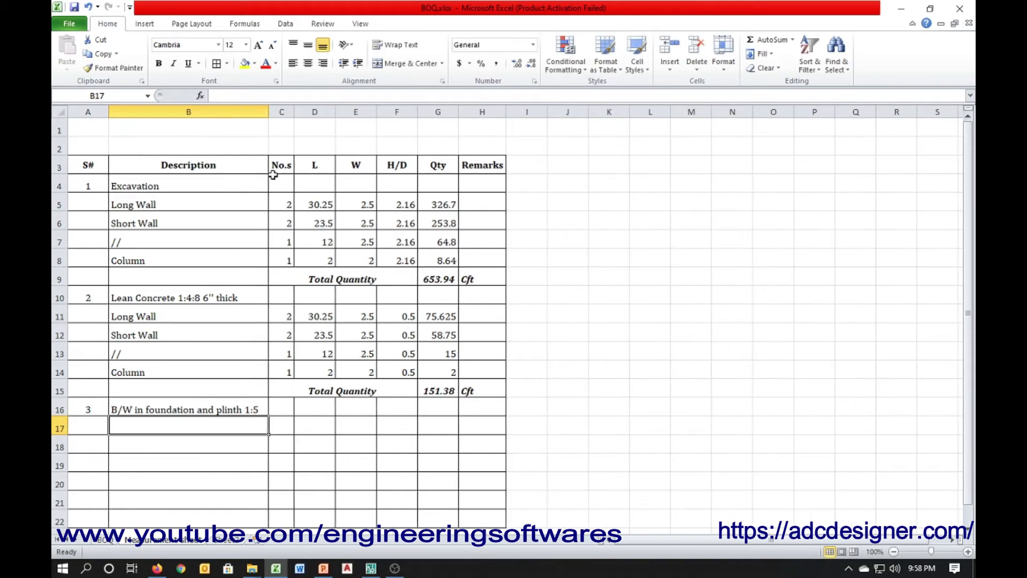
- Copy the excavation rows and their total beneath item 3, starting at B17
left_click(284, 408)
left_click(241, 427)
left_click_drag(138, 202, 423, 267)
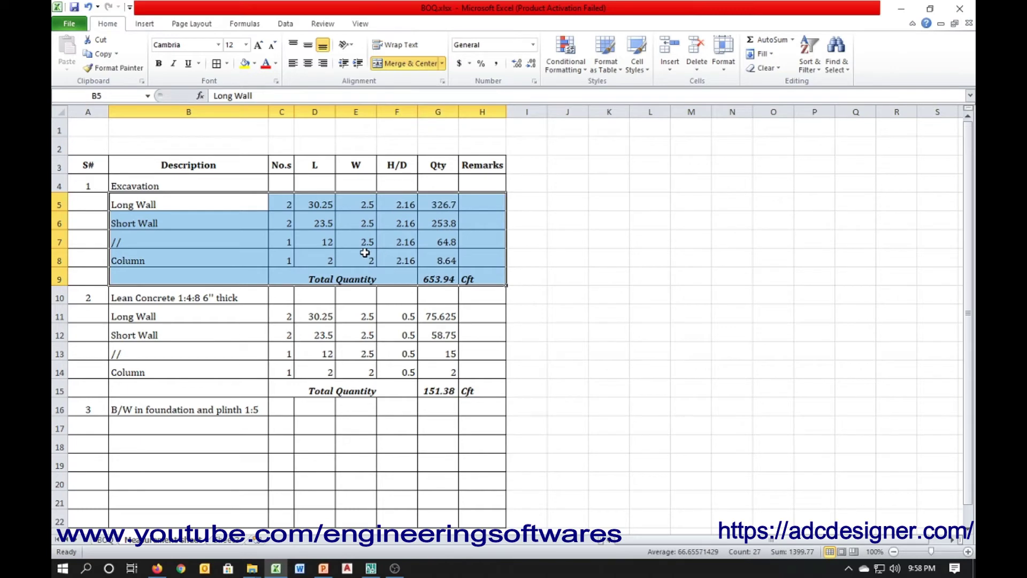
key("ctrl+c")
left_click(179, 420)
key("ctrl+v")
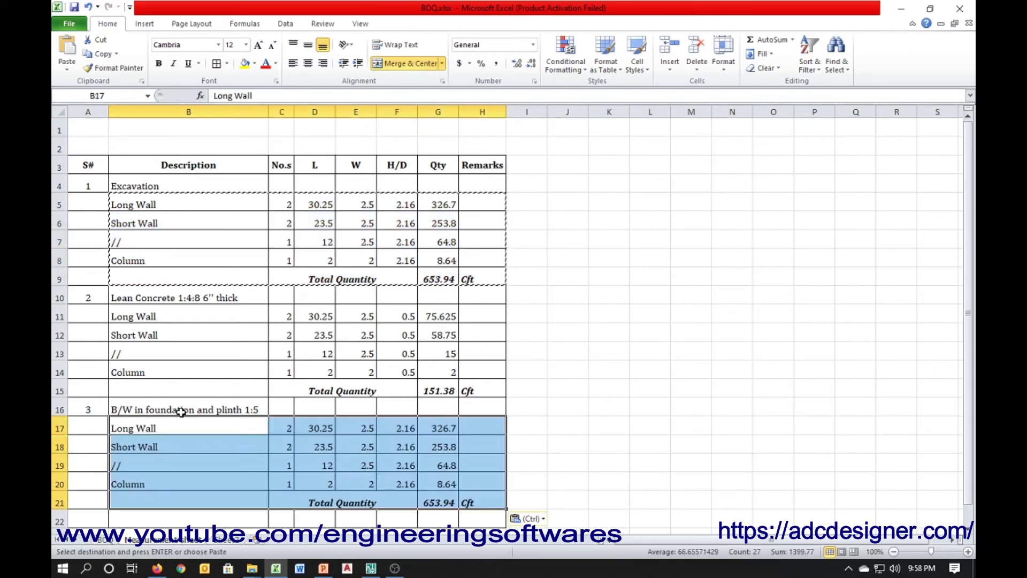
scroll(358, 348, "down", 1)
key("Escape")
left_click(266, 381)
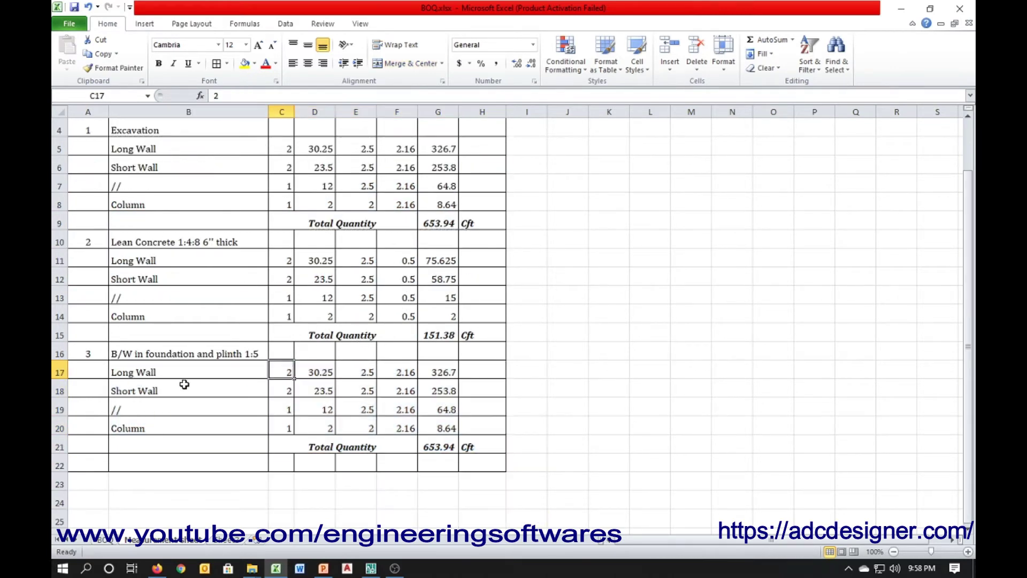
left_click(321, 371)
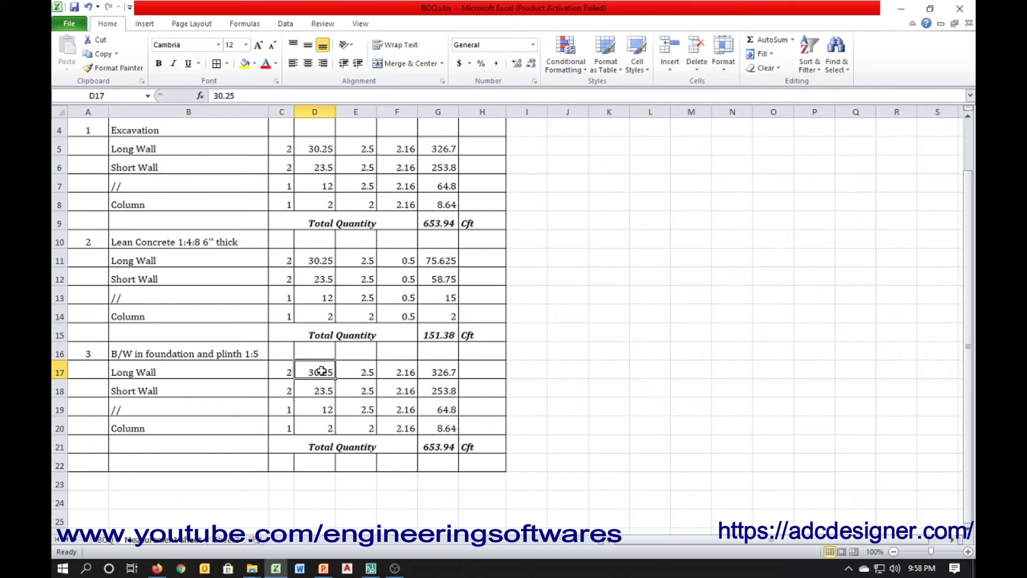
- Add a 2'-6" aligned dimension beside the brick wall using DAL
left_click(372, 570)
scroll(412, 355, "down", 2)
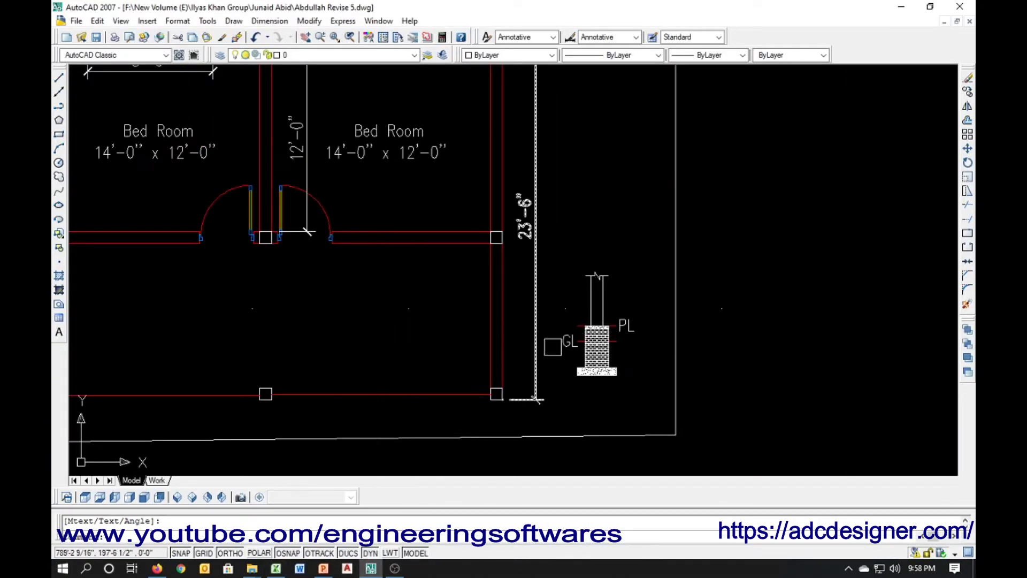
scroll(629, 350, "up", 5)
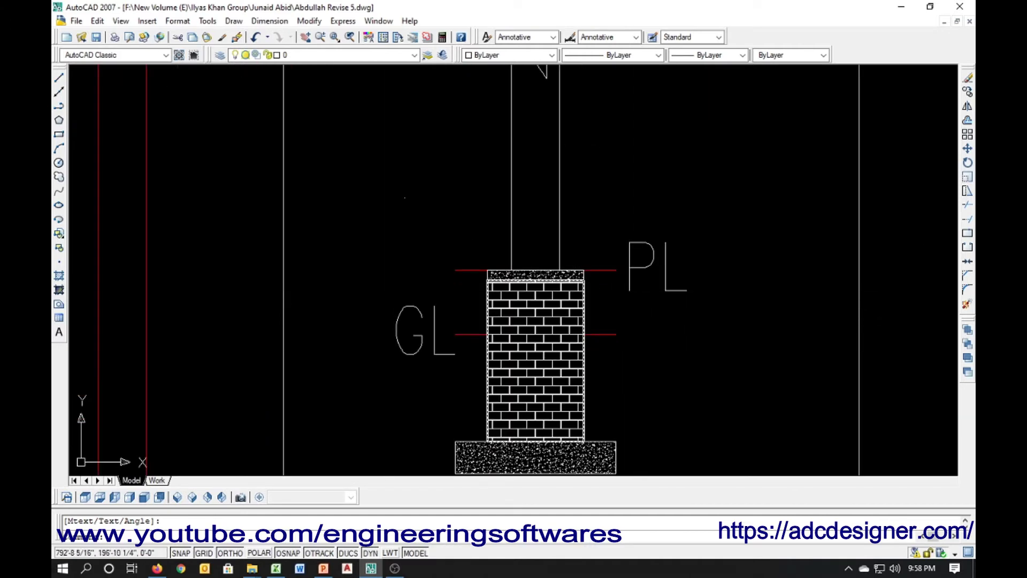
type("d")
type("l")
key("Return")
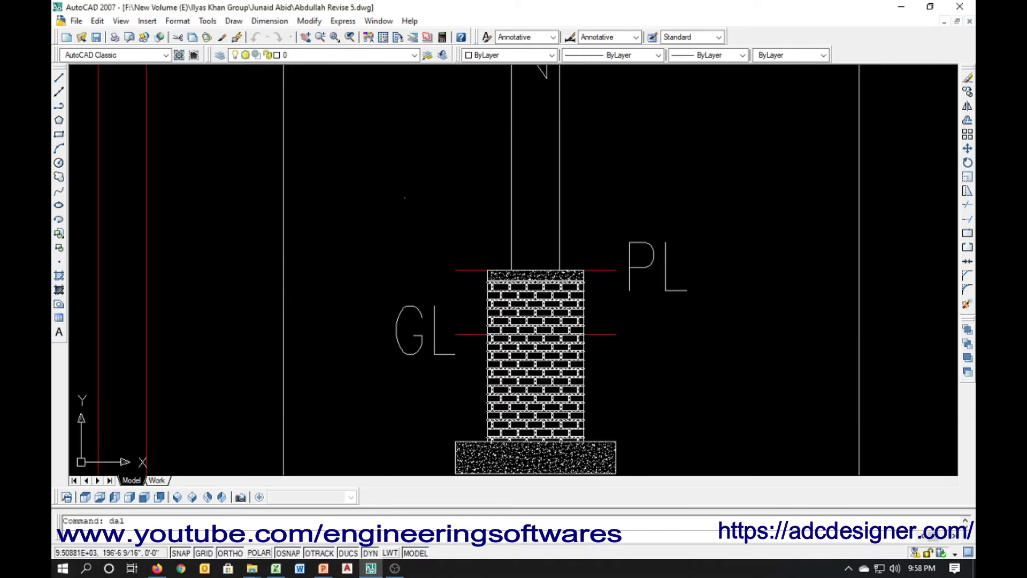
key("Return")
left_click(581, 390)
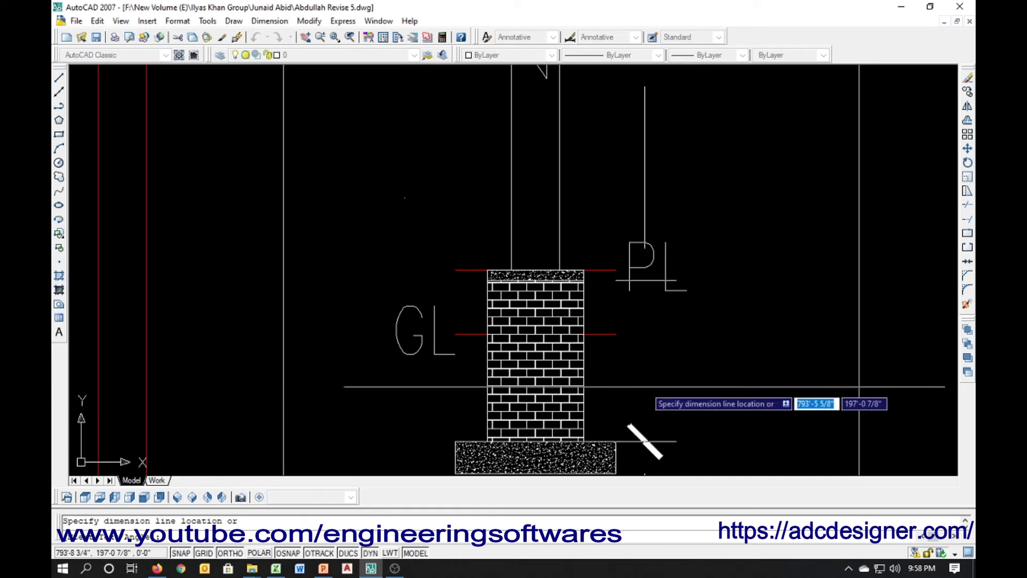
left_click(810, 389)
- Dimension the 1'-6" footing width above the wall
key("Return")
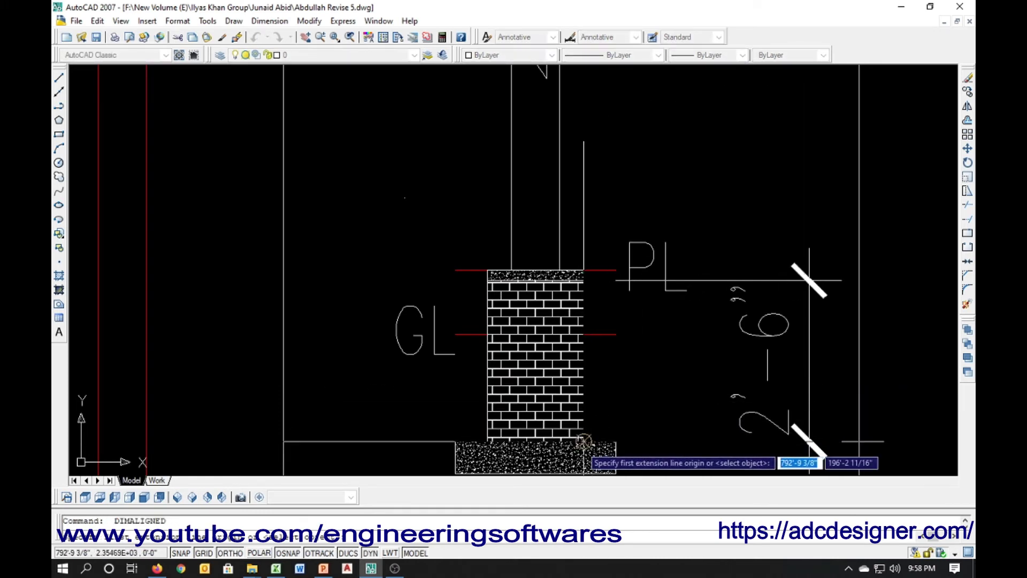
left_click(583, 441)
left_click(488, 442)
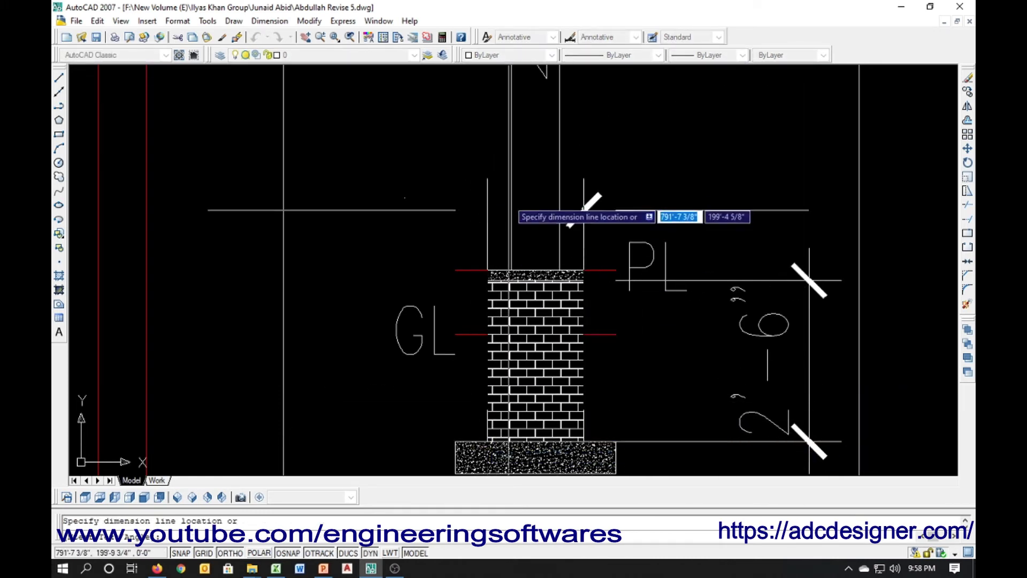
left_click(484, 180)
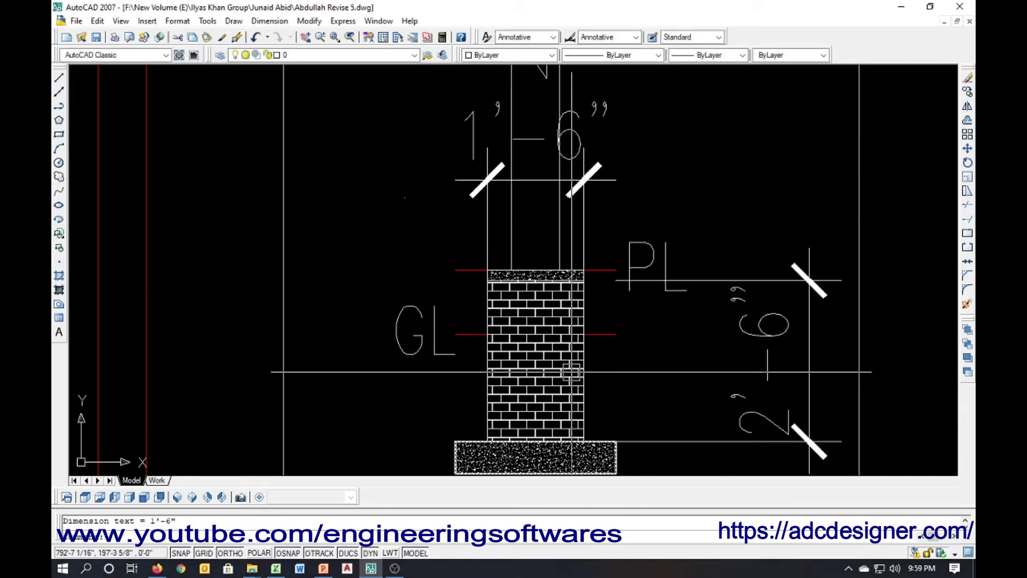
left_click(276, 568)
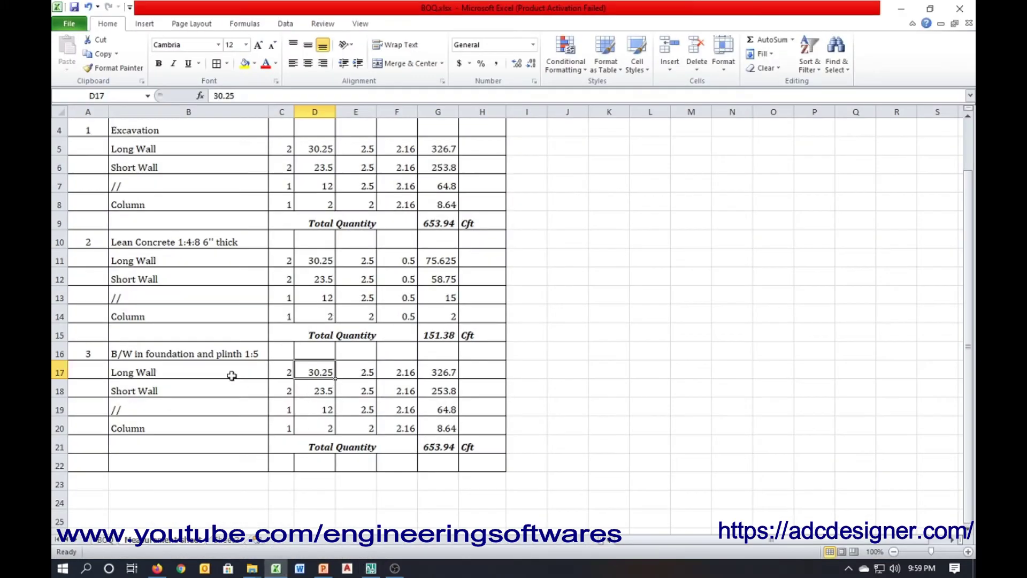
- Enter width 1.5 and depth 2.5 in the brickwork Long Wall row
left_click(160, 371)
left_click(321, 376)
left_click(367, 373)
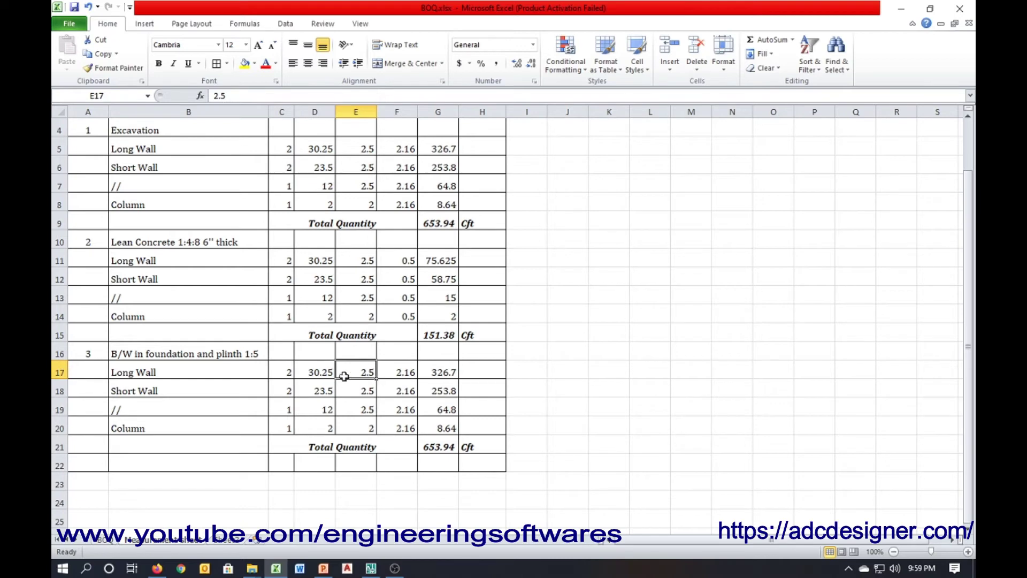
type("1.")
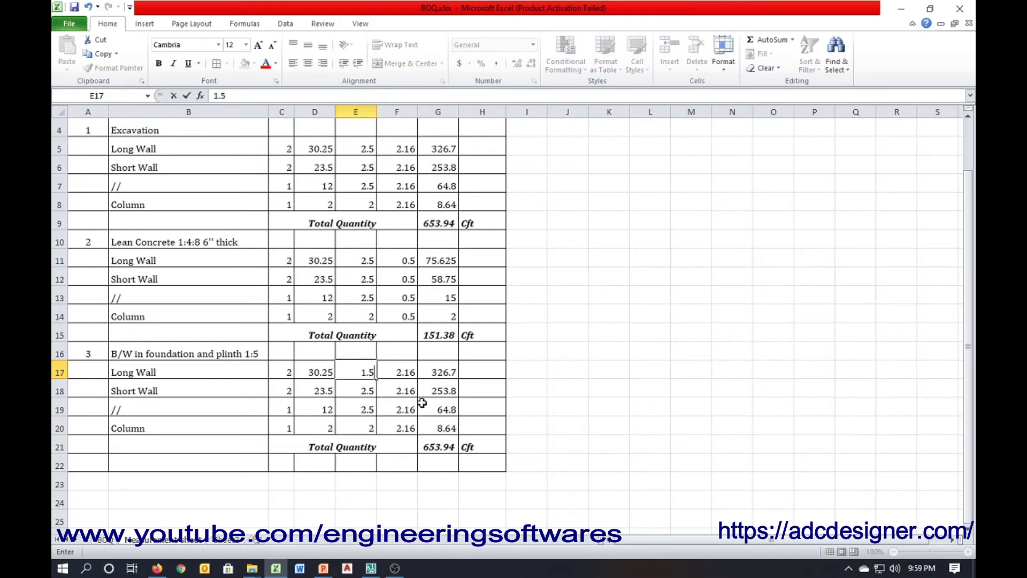
key("Tab")
type("2")
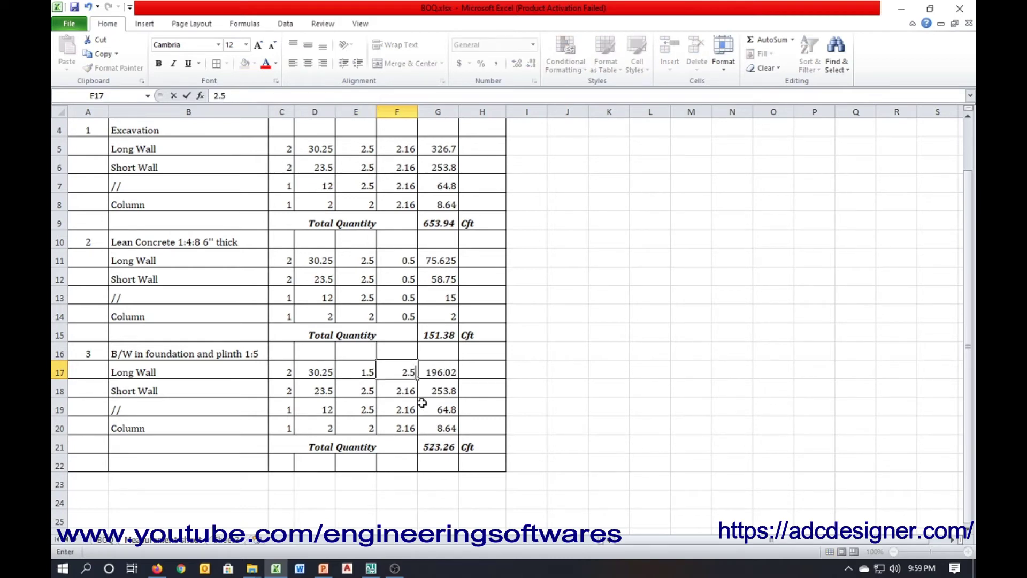
key("Return")
- Fill width 1.5 and depth 2.5 down to the Short Wall, // and Column rows
key("Left")
key("Left")
key("Right")
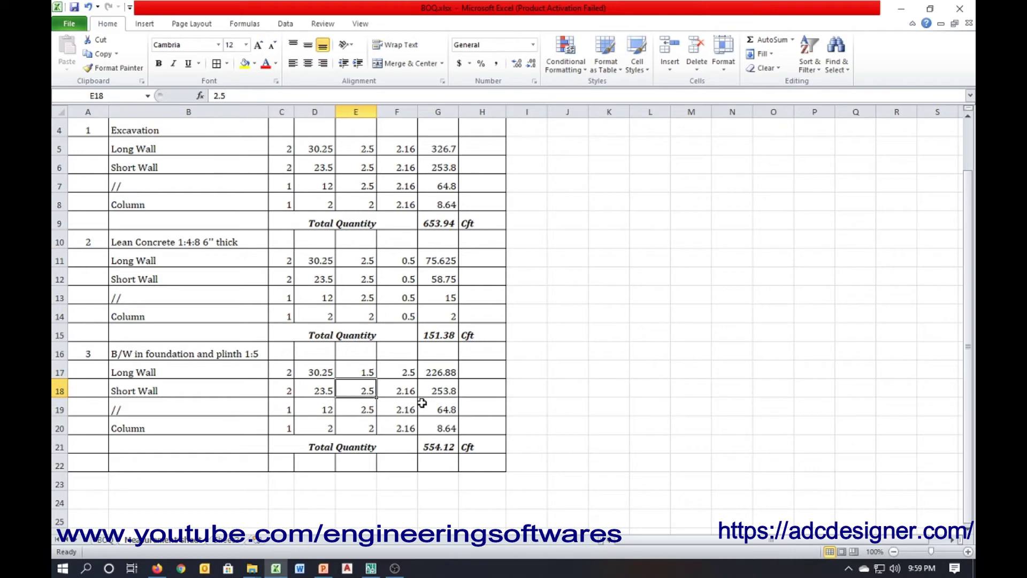
key("shift+Right")
key("ctrl+d")
key("Down")
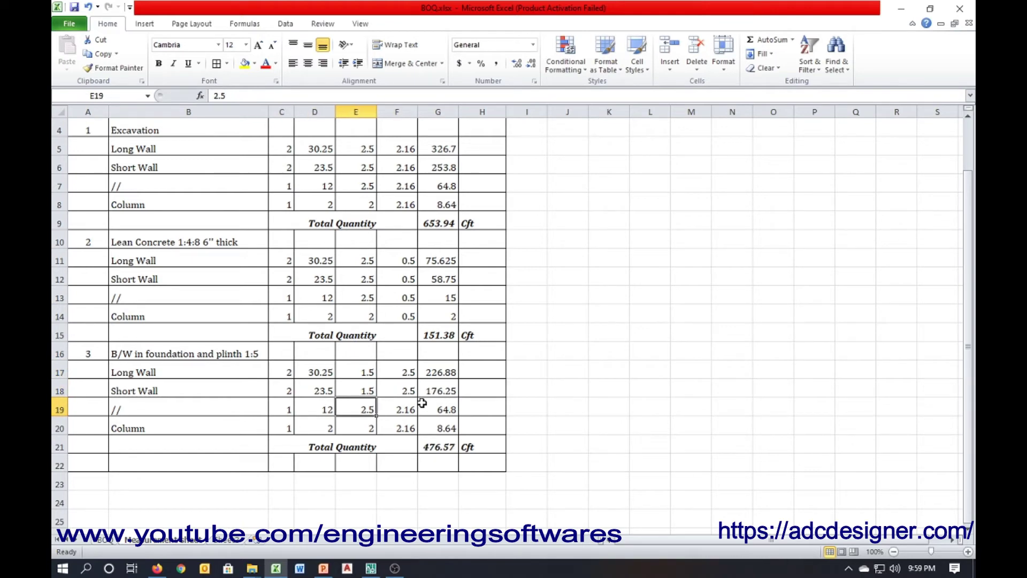
key("shift+Right")
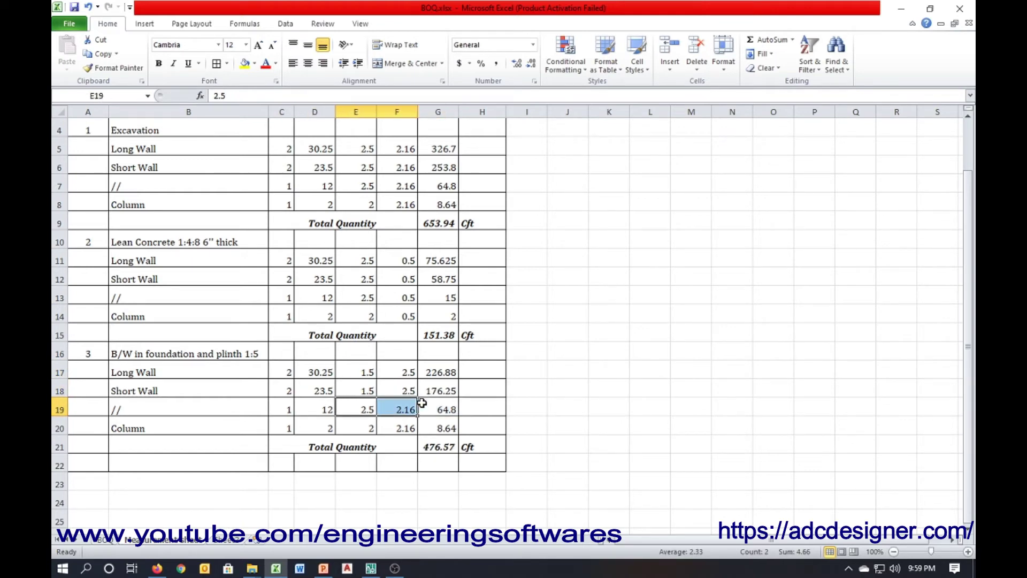
key("ctrl+d")
key("Down")
key("shift+Right")
key("ctrl+d")
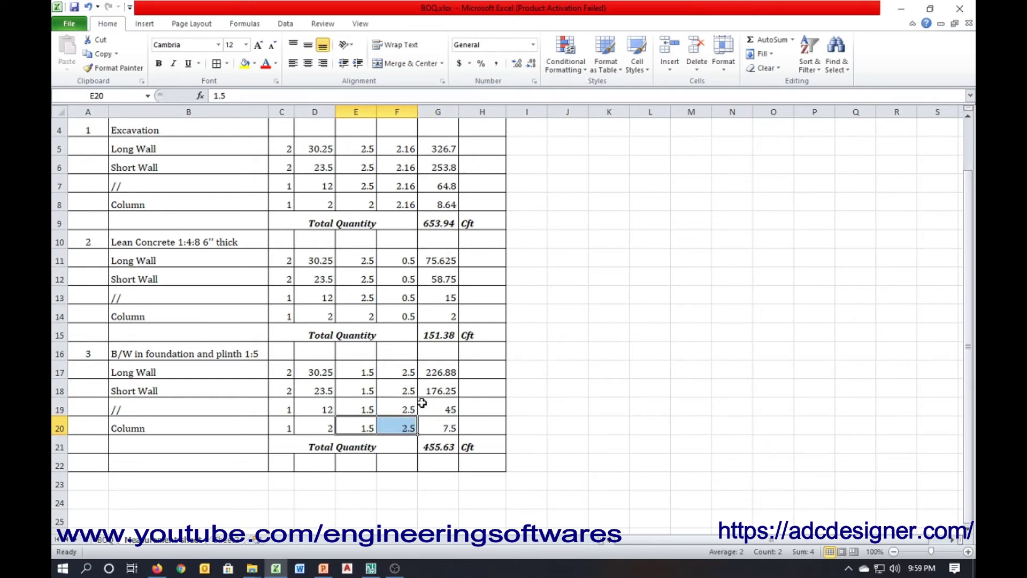
- Delete the brickwork Column row, leaving a 448.13 Cft total
left_click(422, 403)
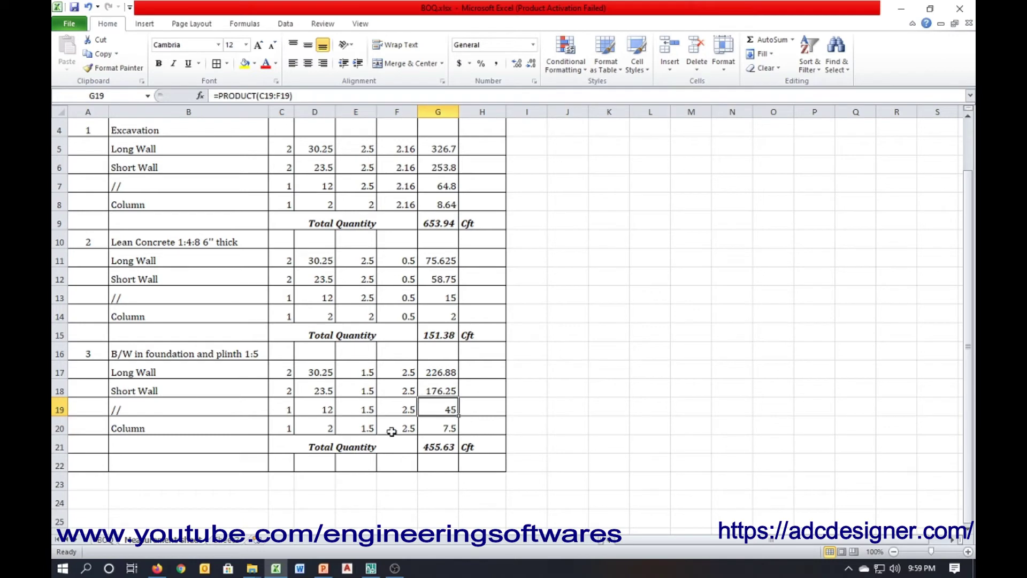
left_click(60, 428)
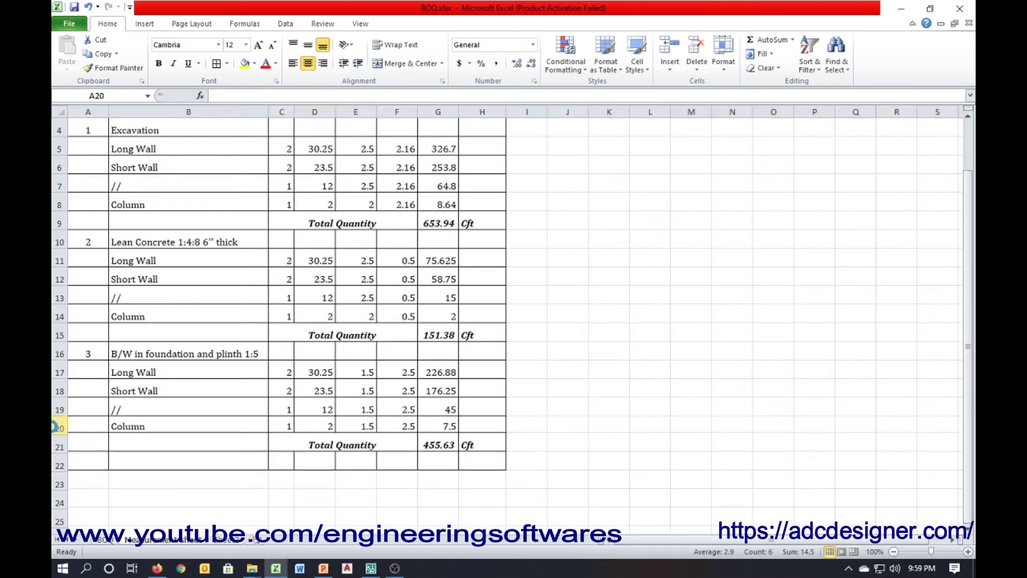
key("ctrl+minus")
left_click(421, 449)
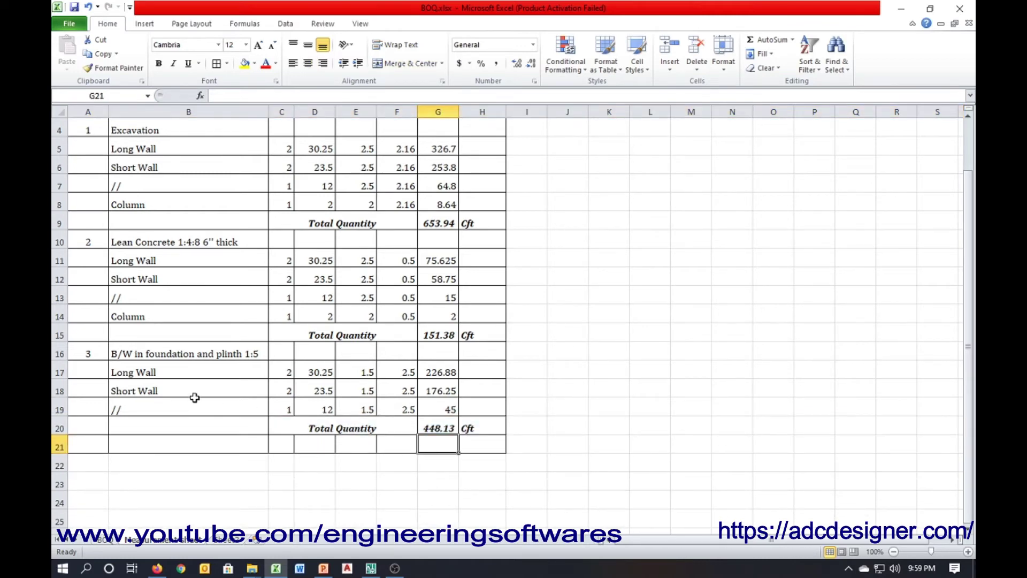
- Apply all borders to the block A21:H34
left_click(178, 404)
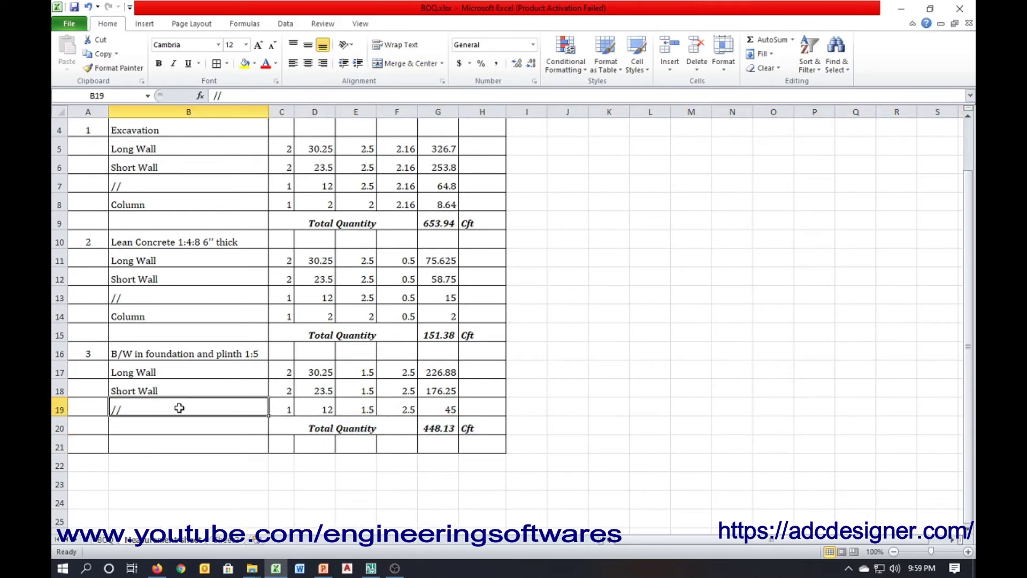
scroll(291, 343, "down", 3)
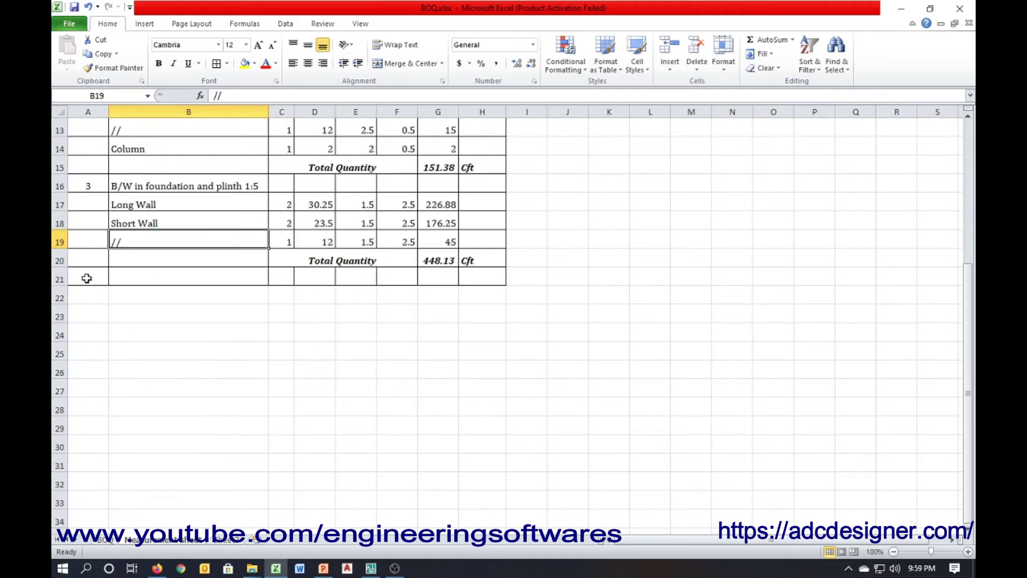
left_click_drag(87, 278, 484, 516)
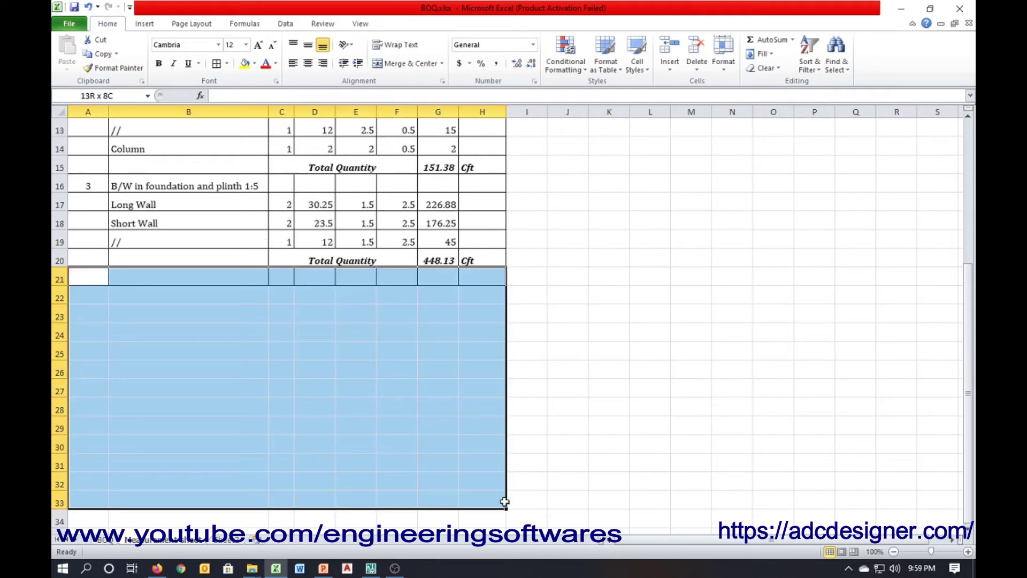
left_click(216, 63)
left_click(141, 271)
- Enter item 4, 'D.P.C 1:2:4 2" thick', in row 21, fixing the ratio to 1:2:4
left_click(92, 275)
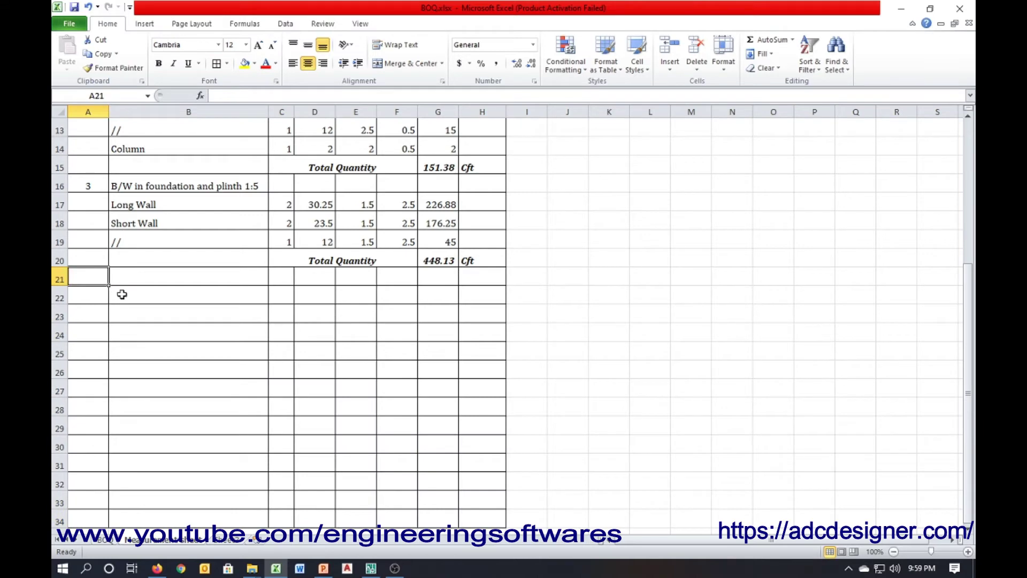
type("4")
left_click(224, 281)
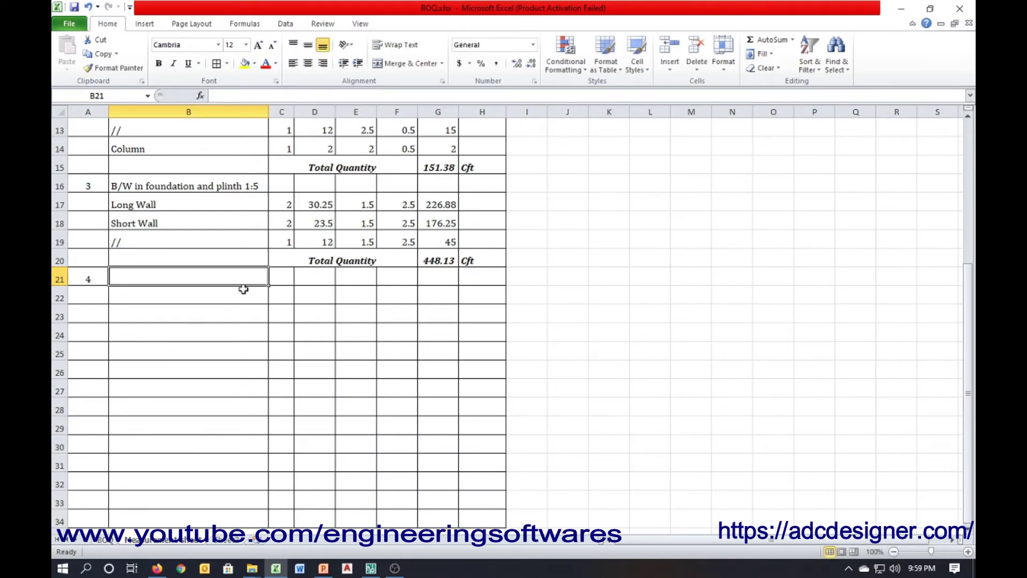
type("D.P.C 1:2:$ 2\" thick")
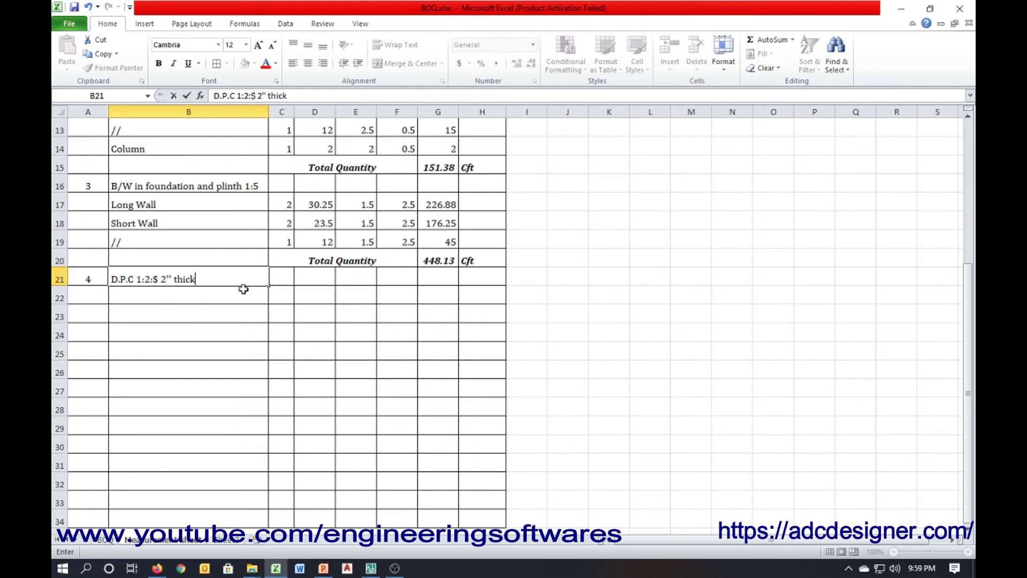
key("ctrl+Return")
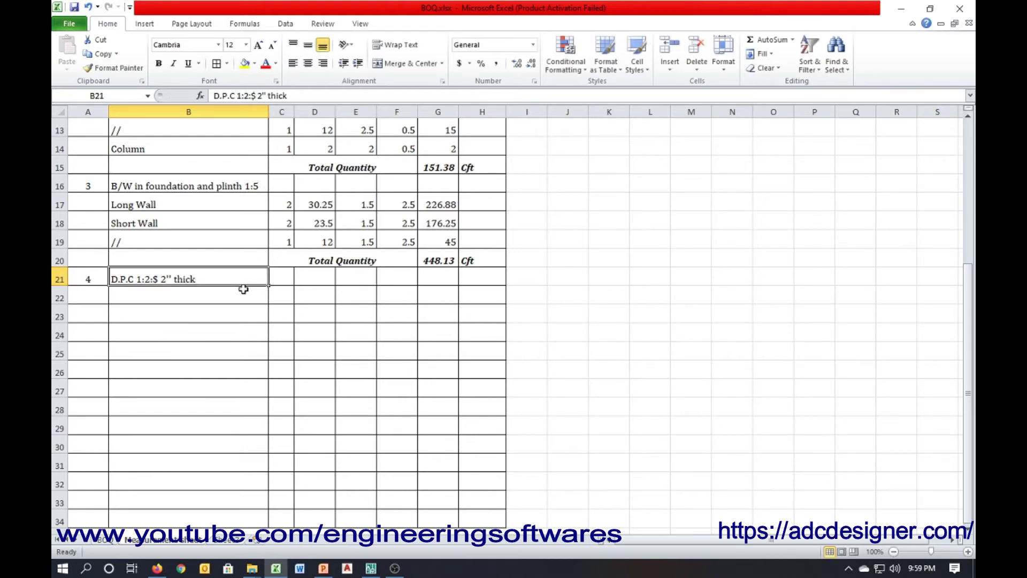
key("F2")
key("Left")
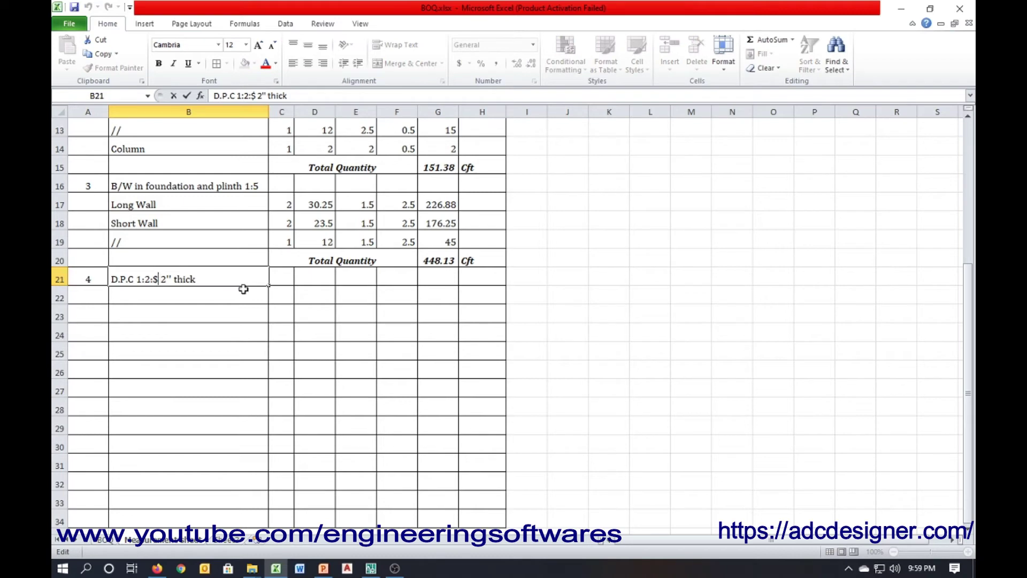
type("4")
key("Return")
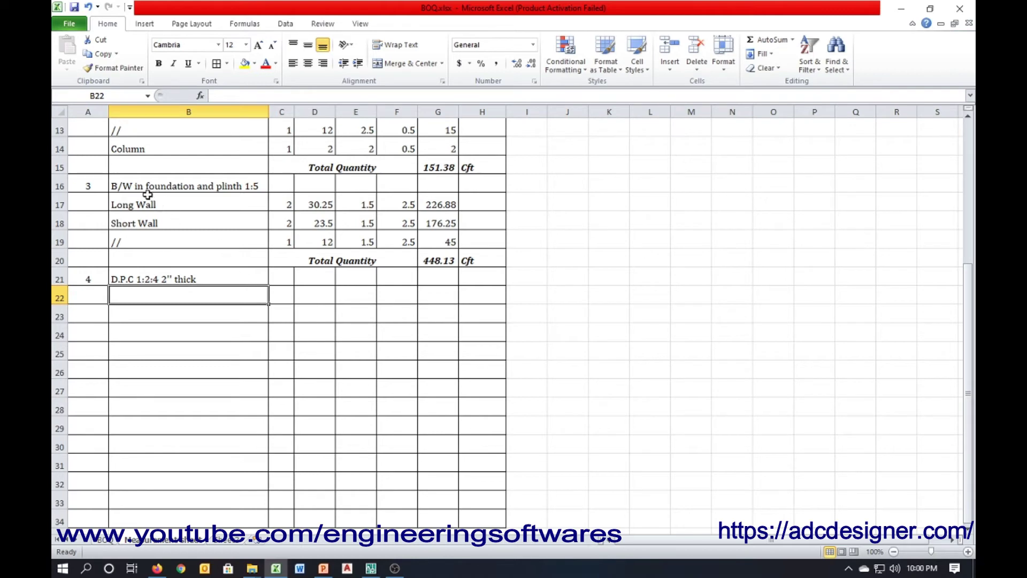
- Copy the brickwork rows and total beneath the DPC heading at B22
left_click_drag(143, 205, 461, 235)
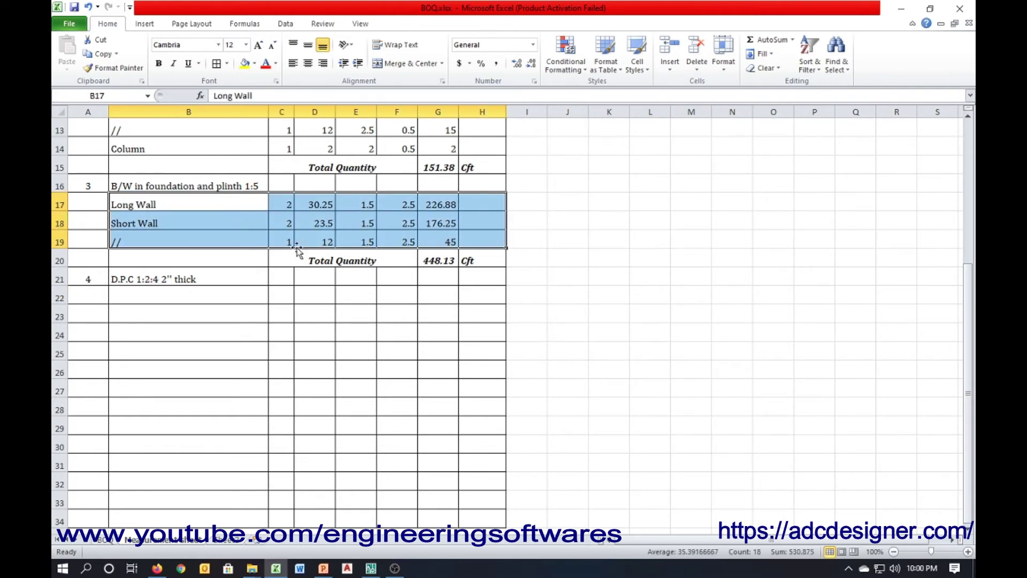
left_click(471, 261, "shift")
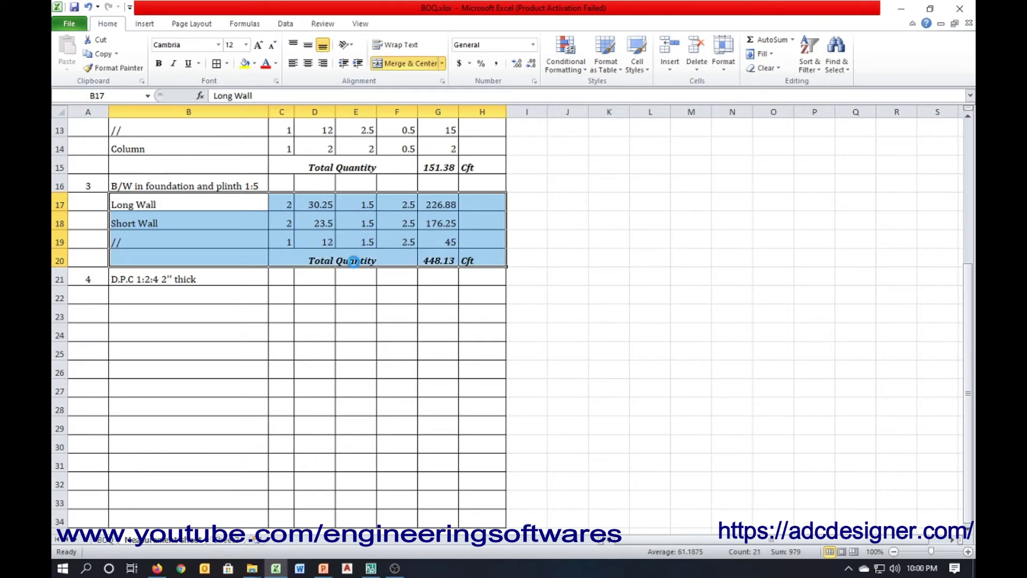
key("ctrl+c")
left_click(147, 294)
key("ctrl+v")
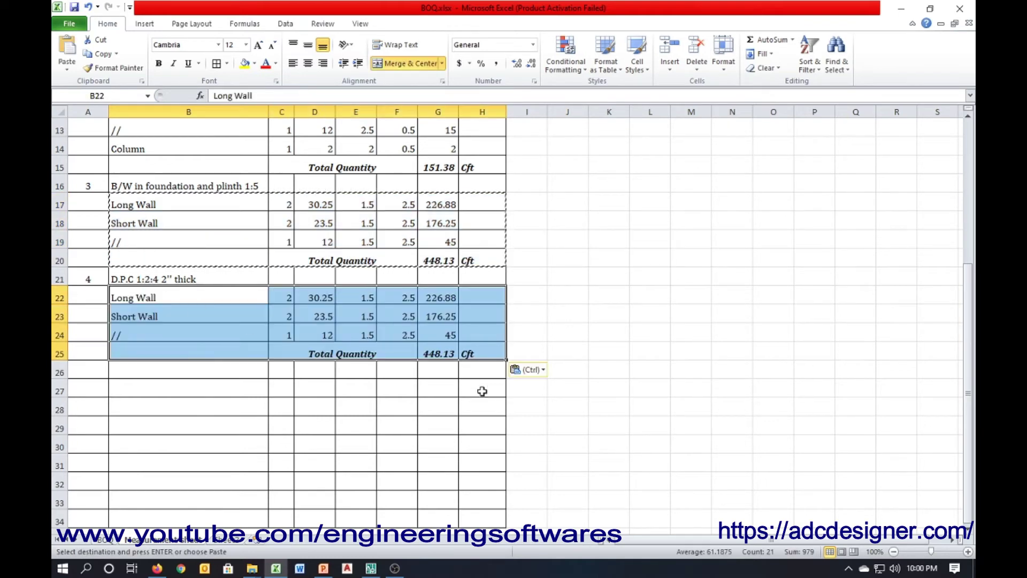
- Set the DPC unit to Sft and check the Long and Short Wall counts, lengths and width
left_click(485, 354)
type("S")
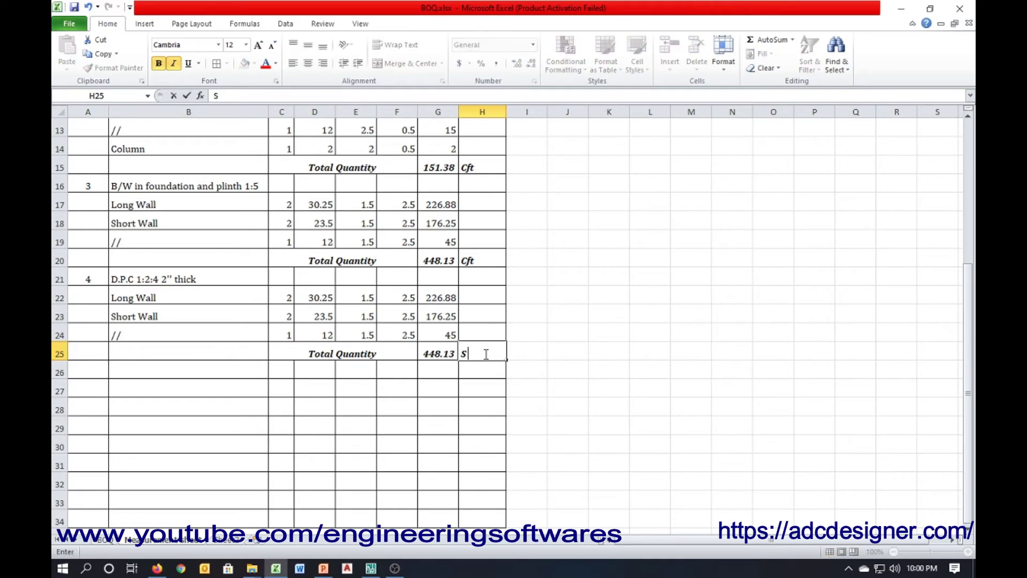
type("ft")
left_click(456, 399)
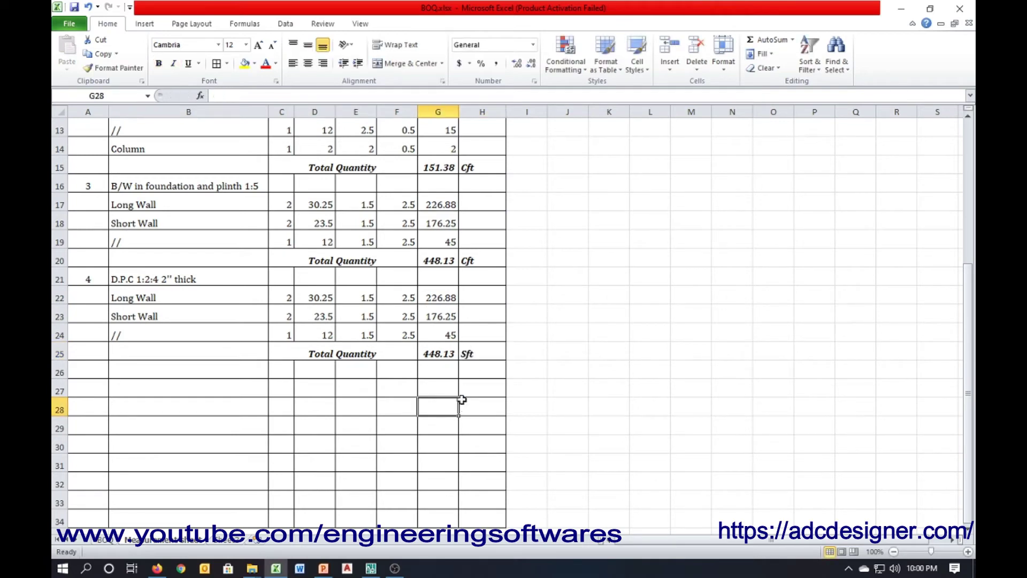
left_click(280, 298)
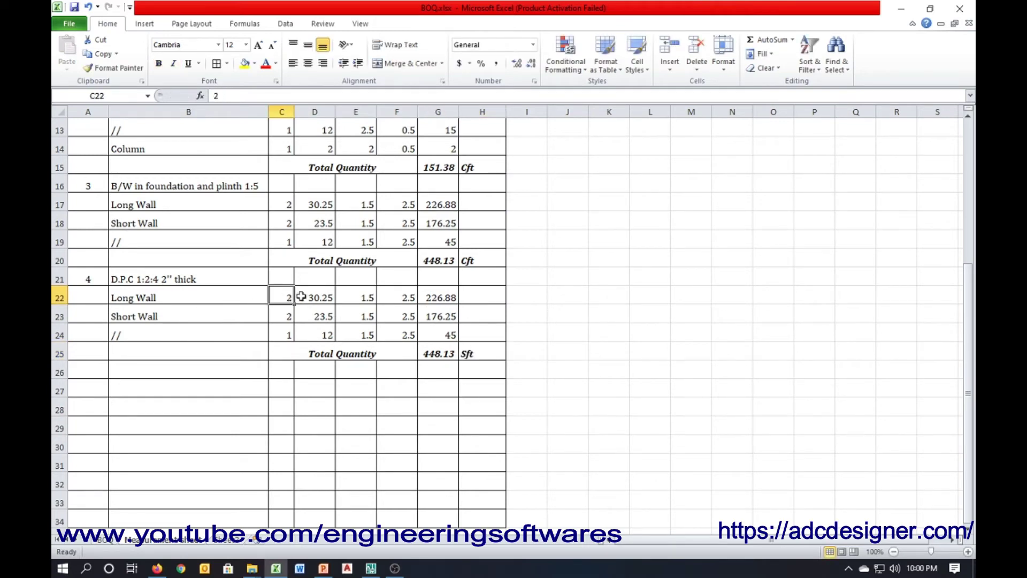
left_click(312, 293)
left_click(291, 315)
key("Right")
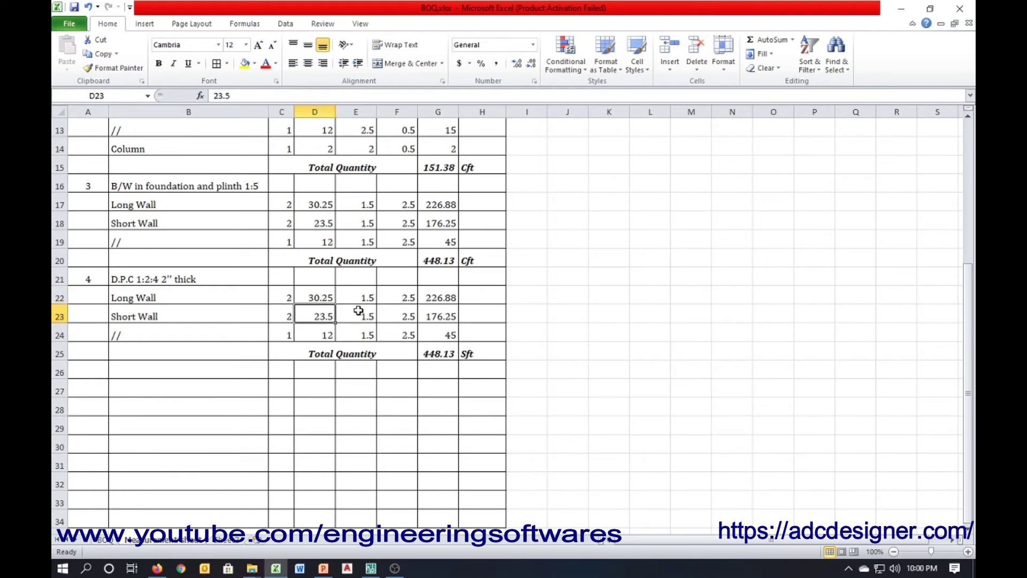
left_click(369, 298)
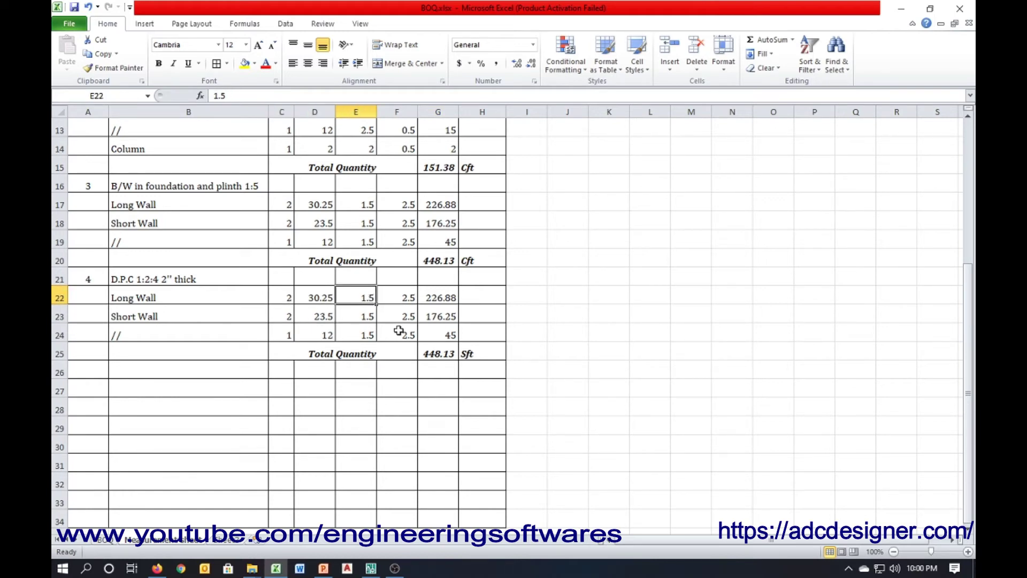
- Review the wall section's 1'-6" and 2'-6" dimensions in AutoCAD, then select F22 in Excel
left_click(370, 567)
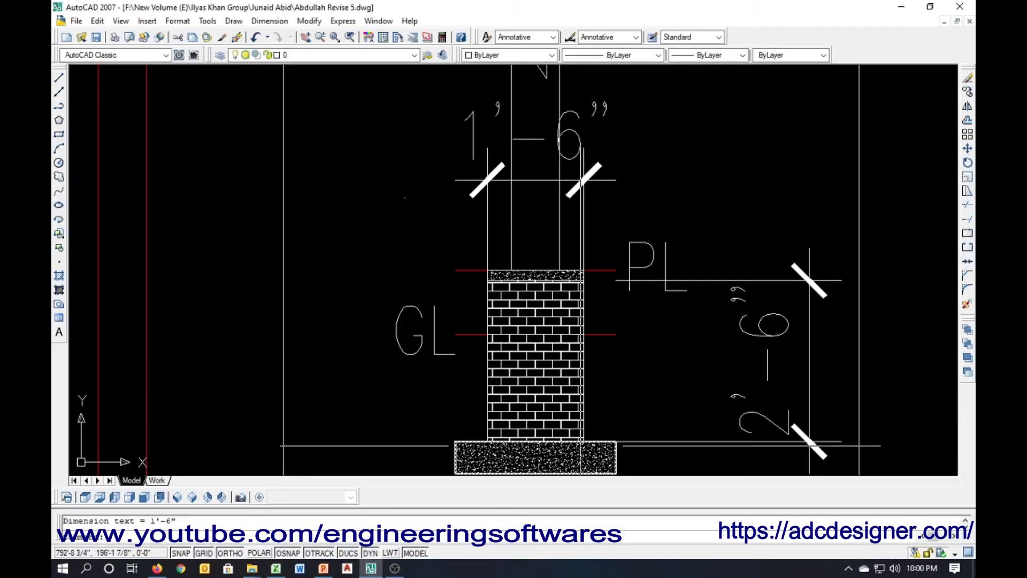
scroll(322, 317, "down", 2)
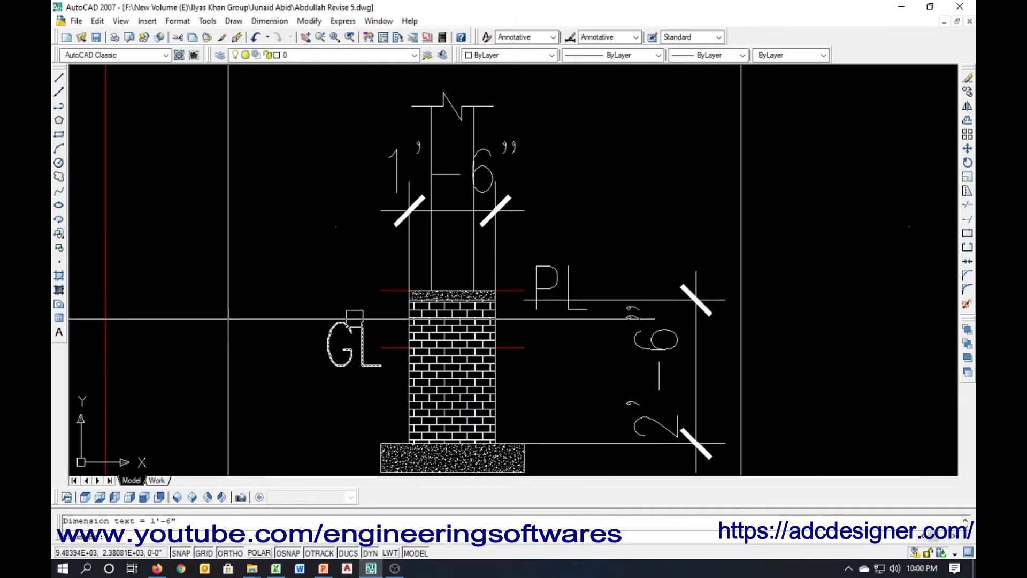
left_click(276, 568)
left_click(400, 296)
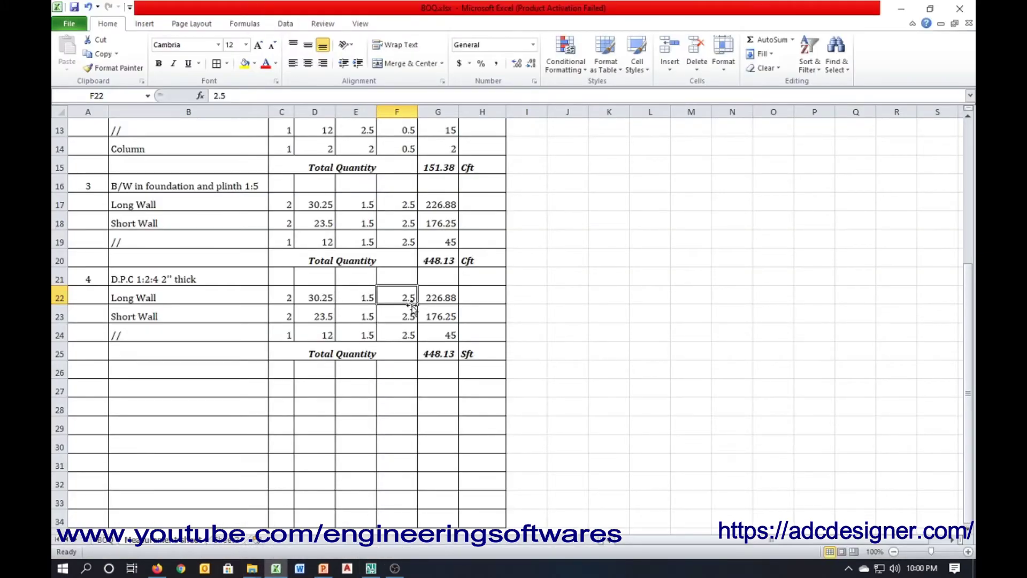
- Replace the D.P.C depths in F22:F24 with dashes, giving a 179.25 Sft total
type("=")
key("Return")
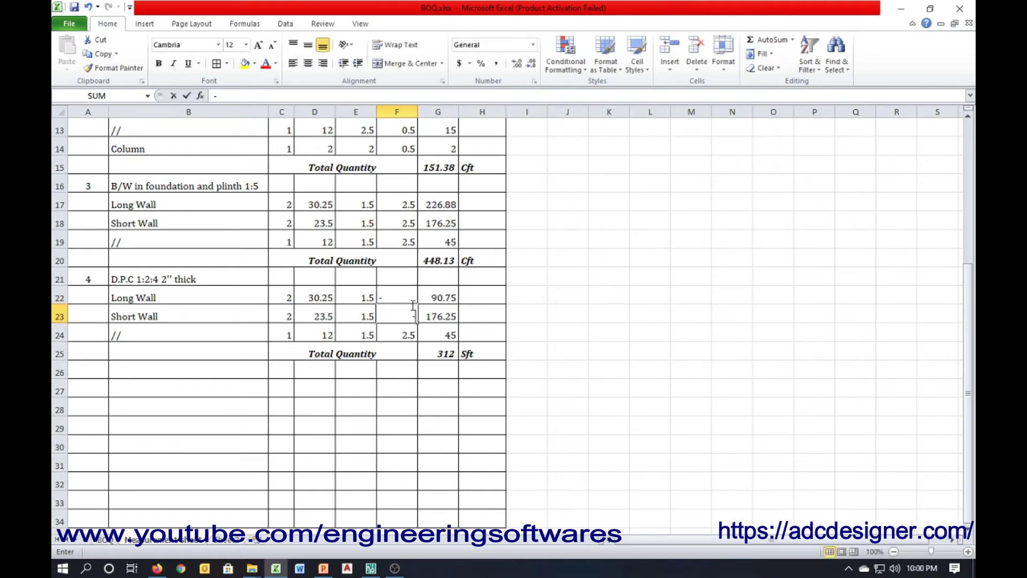
type("-")
key("Return")
type("-")
key("Return")
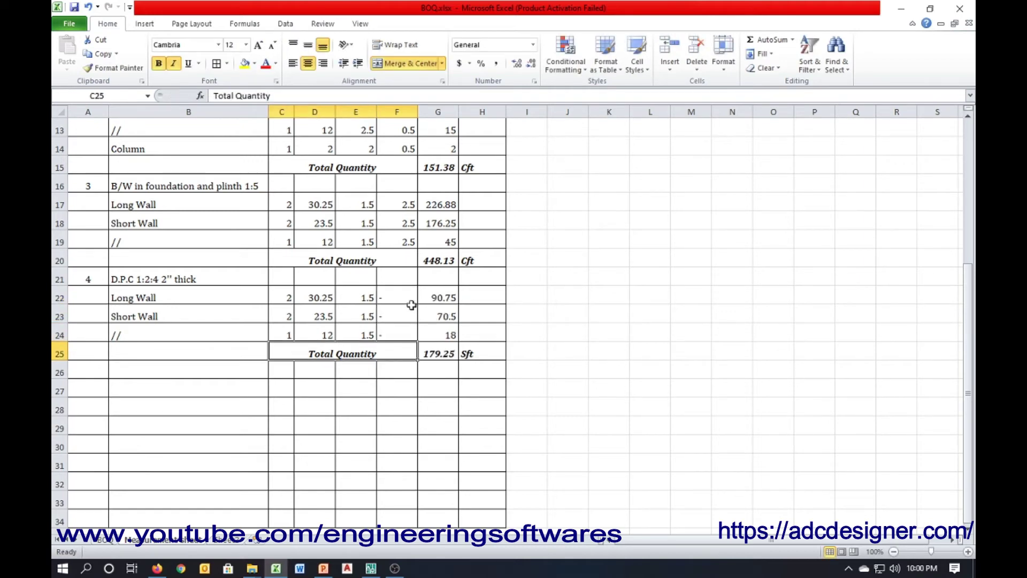
left_click(442, 295)
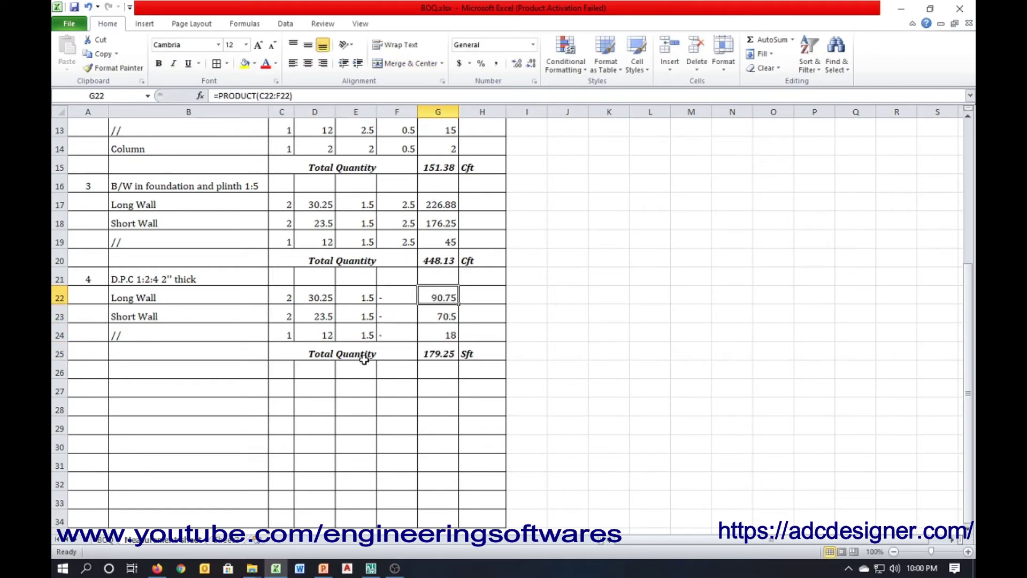
- Number the next item 5 in cell A26
left_click(100, 370)
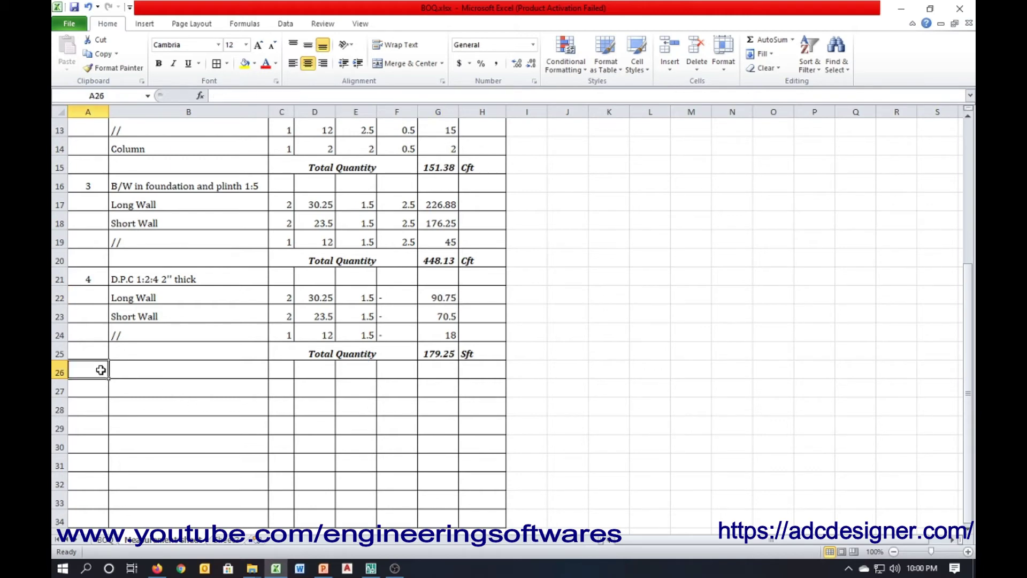
type("5")
left_click(197, 376)
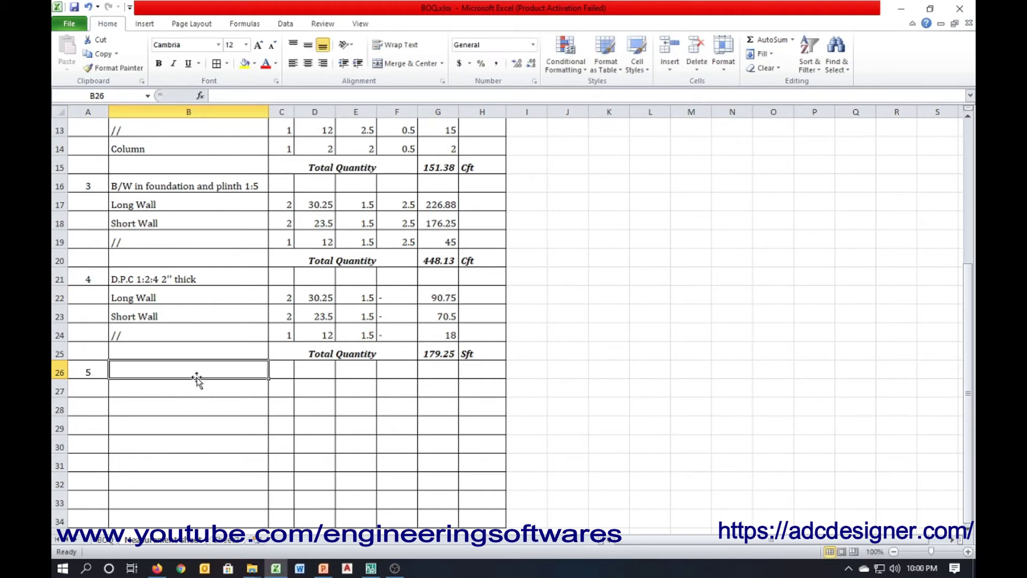
left_click(324, 566)
left_click(138, 283)
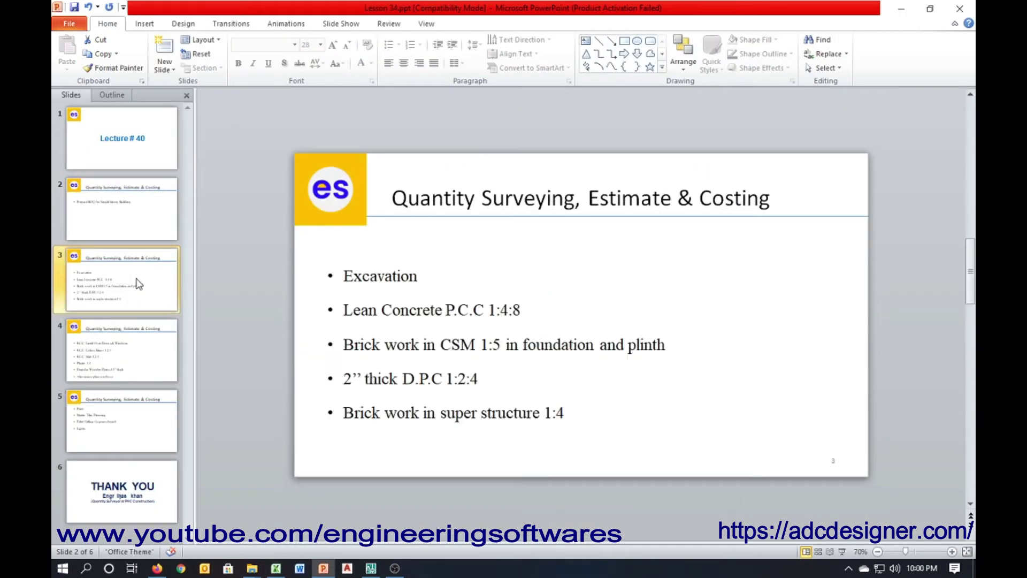
left_click(377, 342)
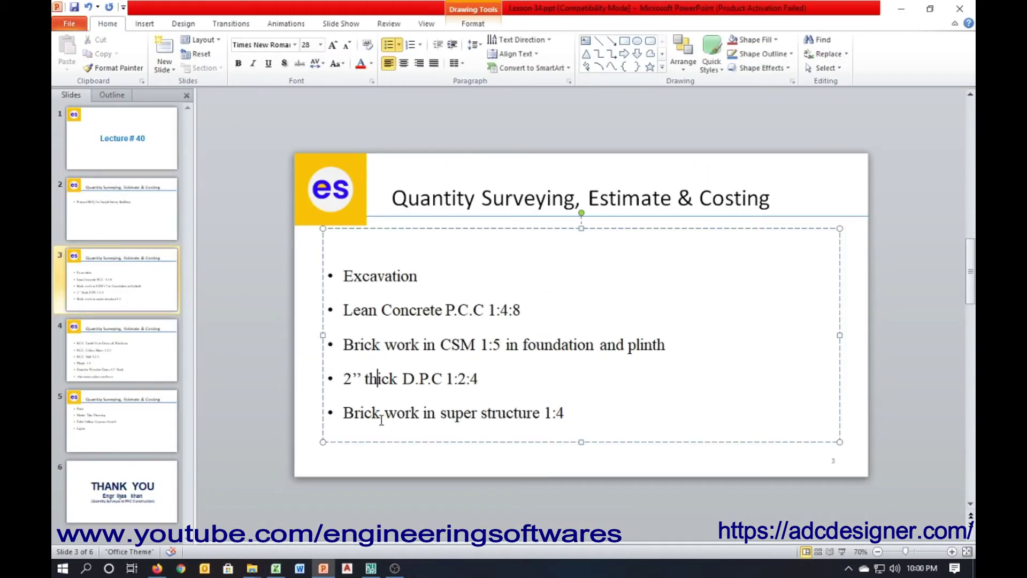
left_click(257, 385)
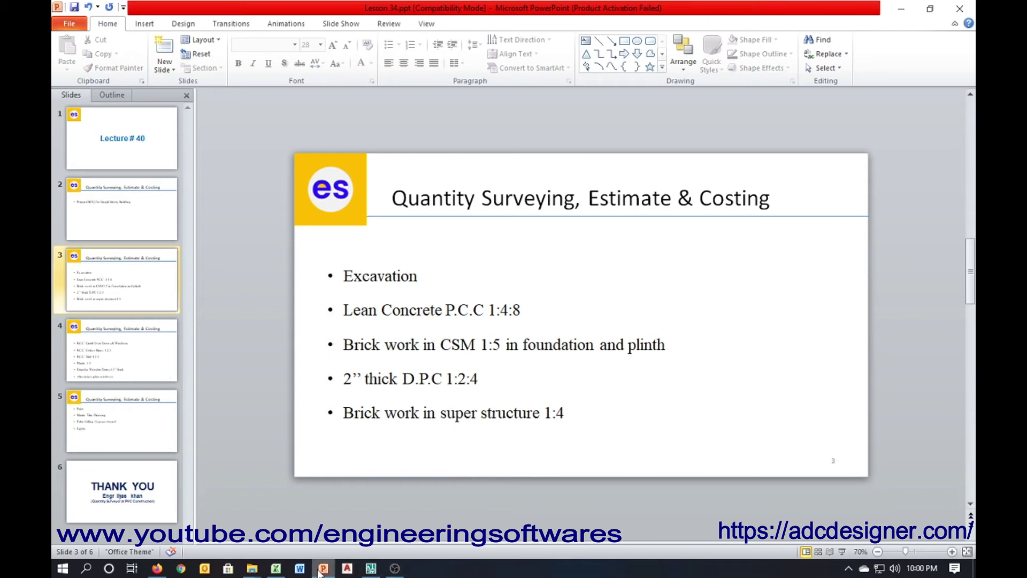
left_click(286, 568)
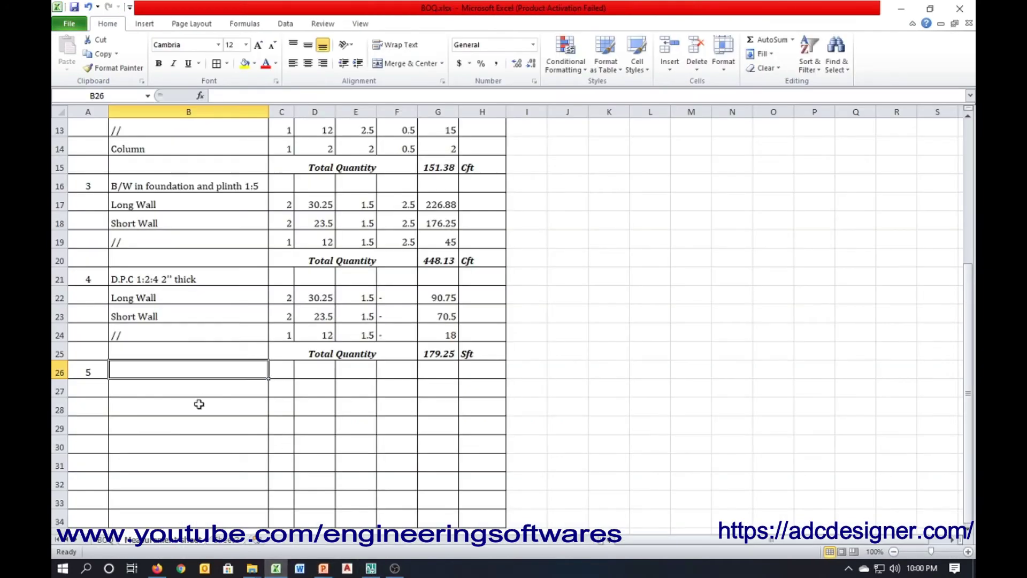
- Enter the item 5 description 'B/w in Super Structure 1:4'
type("B/w i")
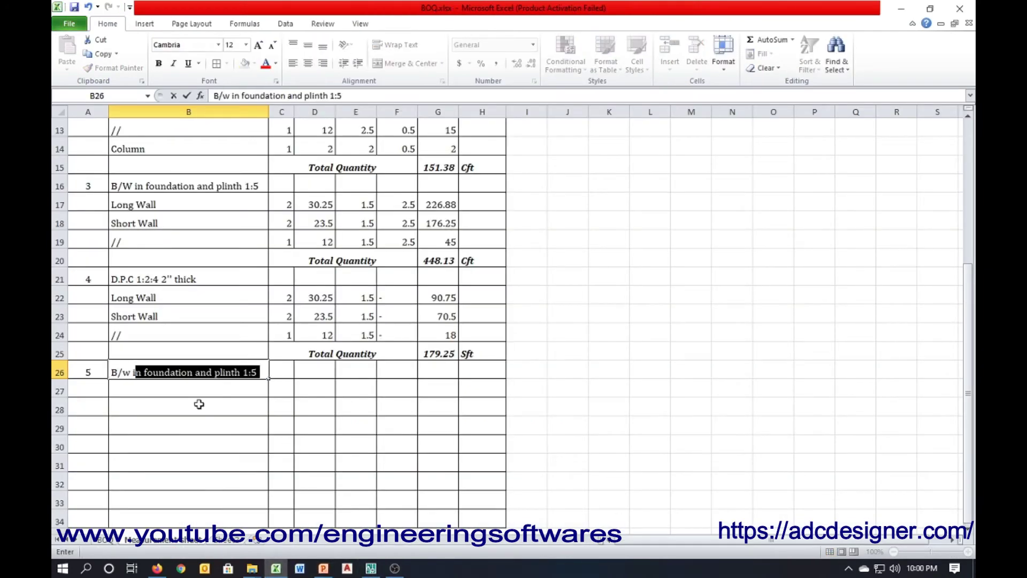
type("Supe")
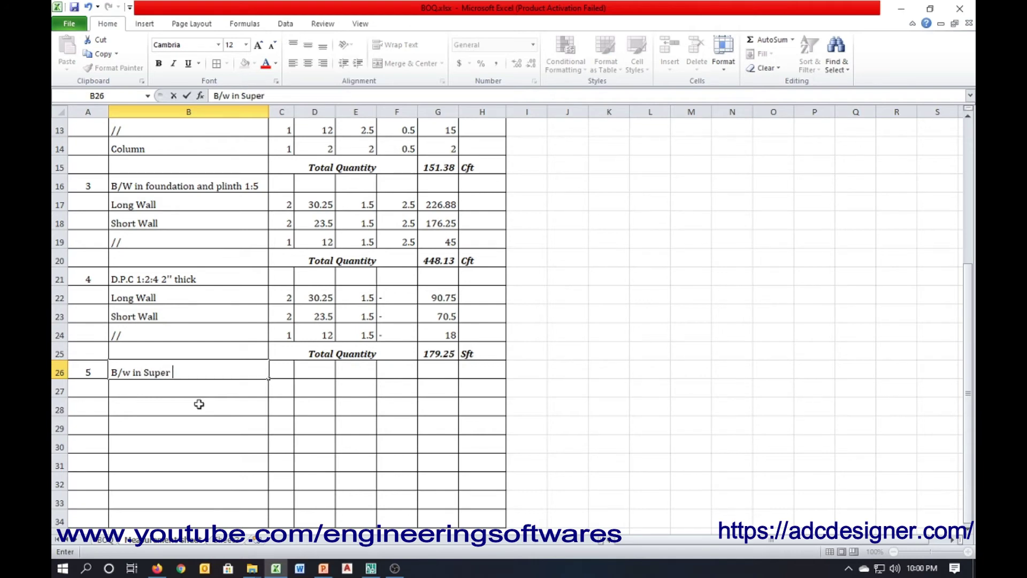
type("ructur")
type("e")
key("Return")
key("Up")
key("F2")
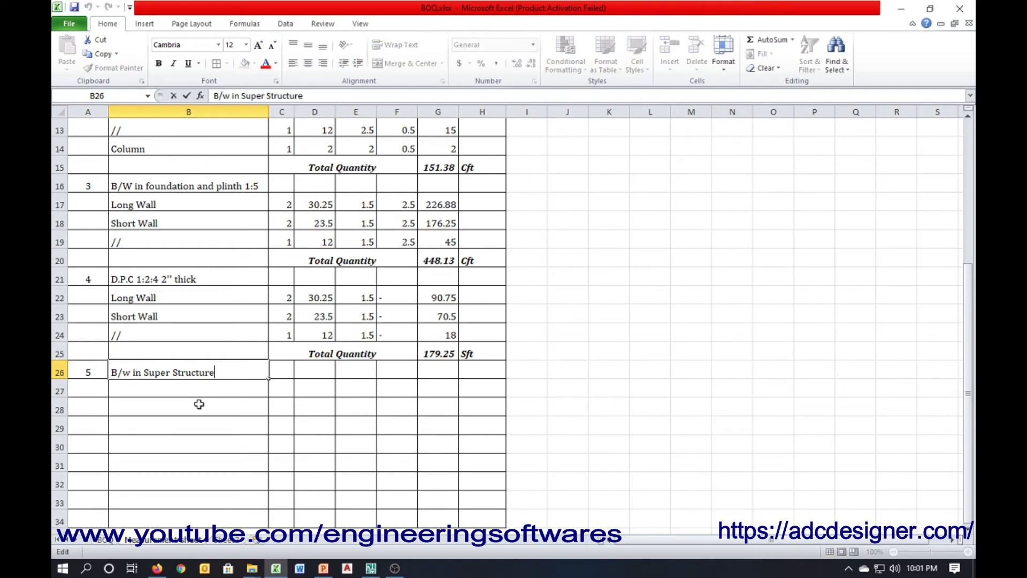
type(" 1:4")
key("Return")
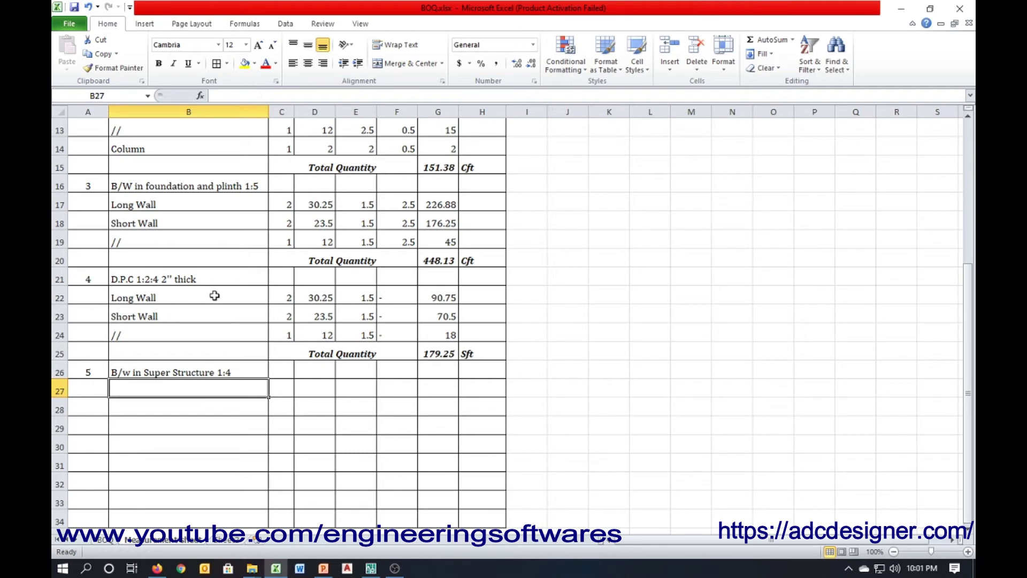
- Copy the D.P.C measurement rows and total, and paste them under item 5
left_click_drag(215, 295, 473, 344)
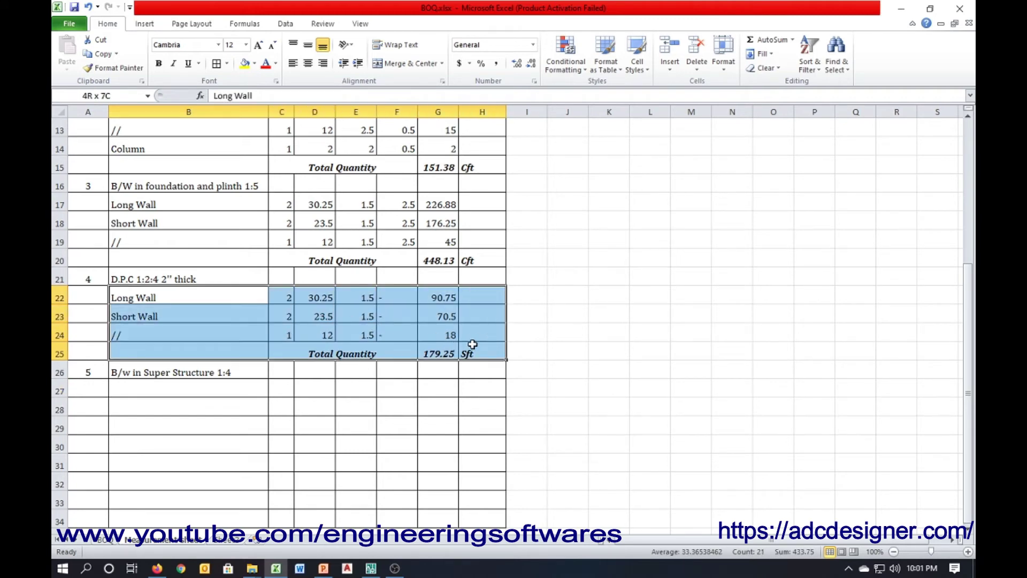
key("ctrl+c")
left_click(143, 389)
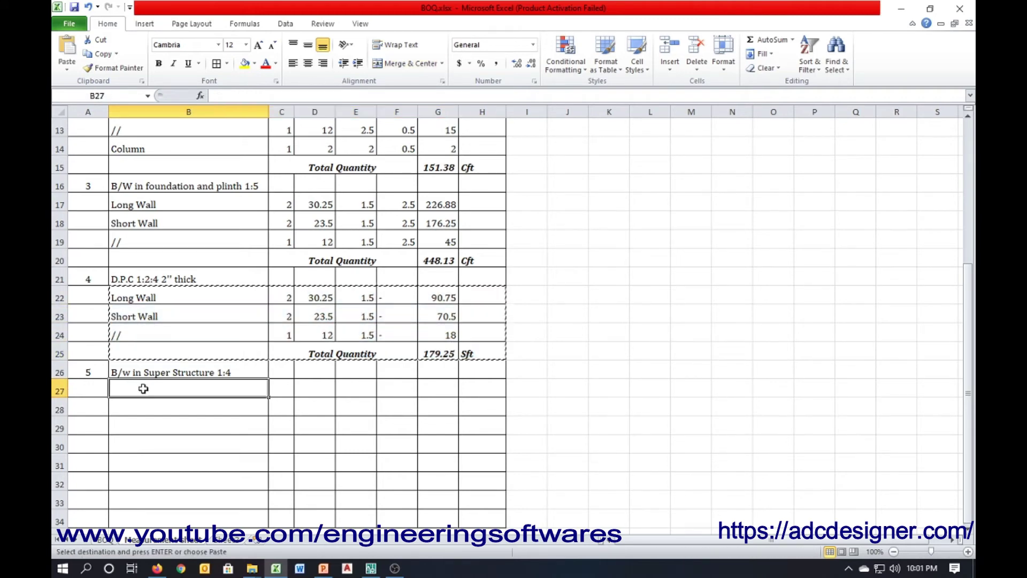
key("ctrl+v")
key("Escape")
- Check the pasted Long Wall and Short Wall counts, lengths, 1.5 width and dashed height
left_click(289, 392)
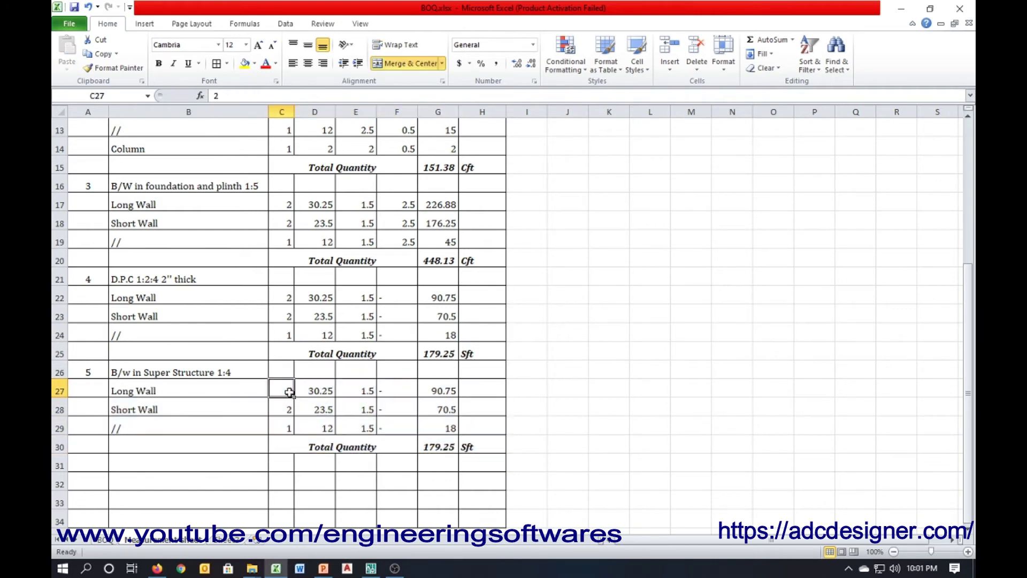
left_click(182, 407)
left_click(278, 392)
left_click(311, 385)
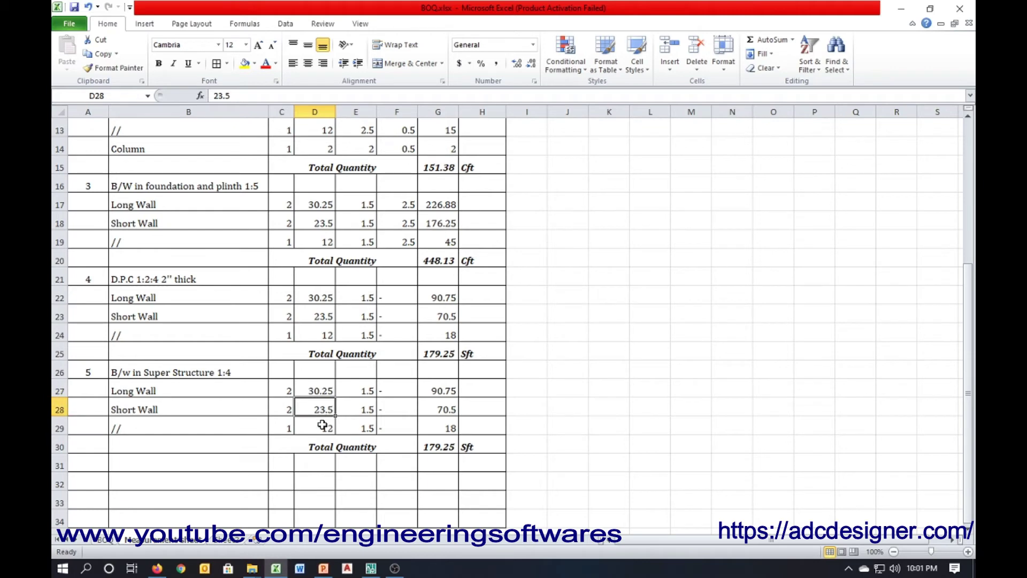
left_click(356, 392)
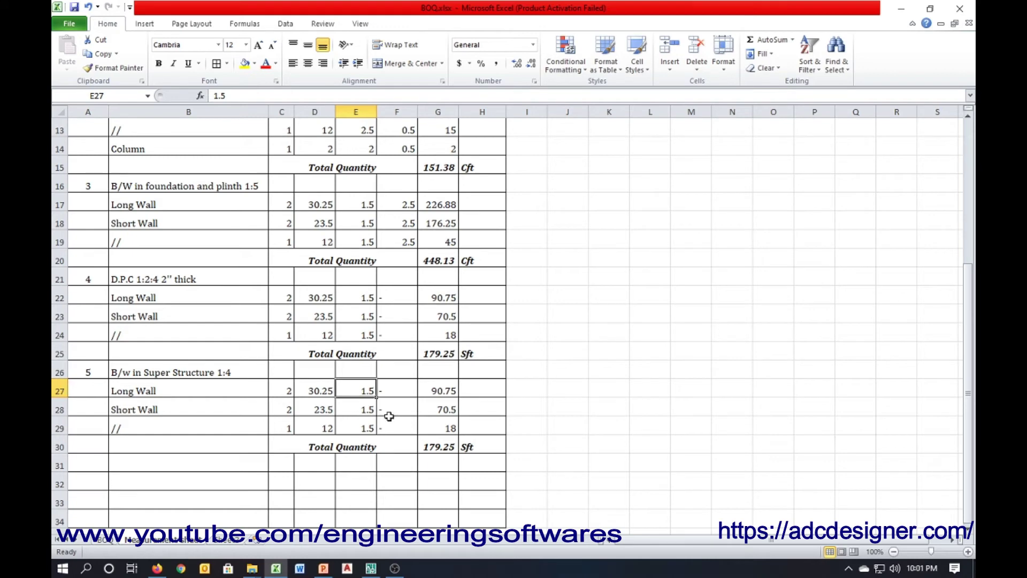
left_click(401, 394)
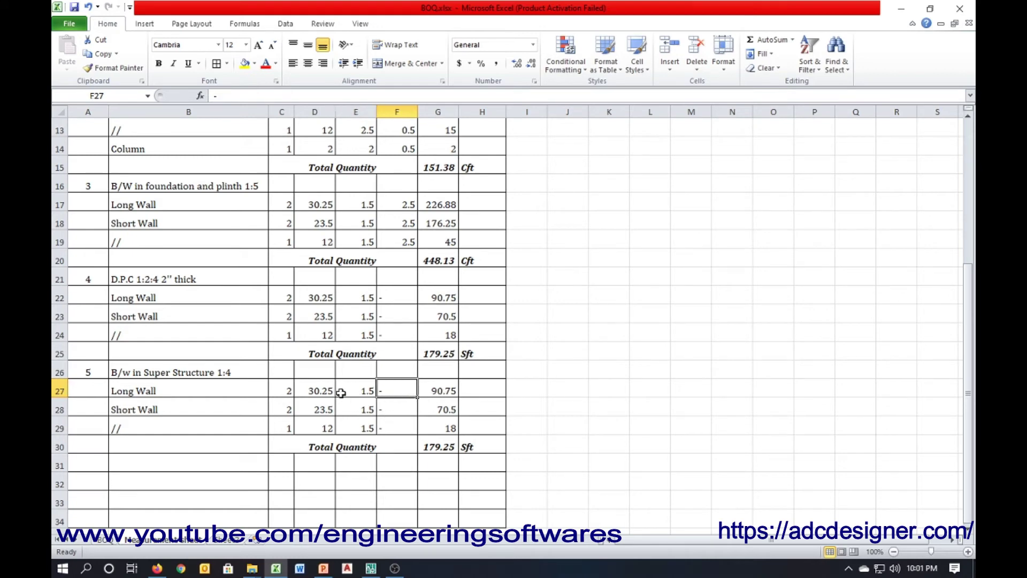
left_click(286, 396)
left_click(316, 395)
- Change the width of the Long Wall, Short Wall and // rows to 0.75
left_click(358, 393)
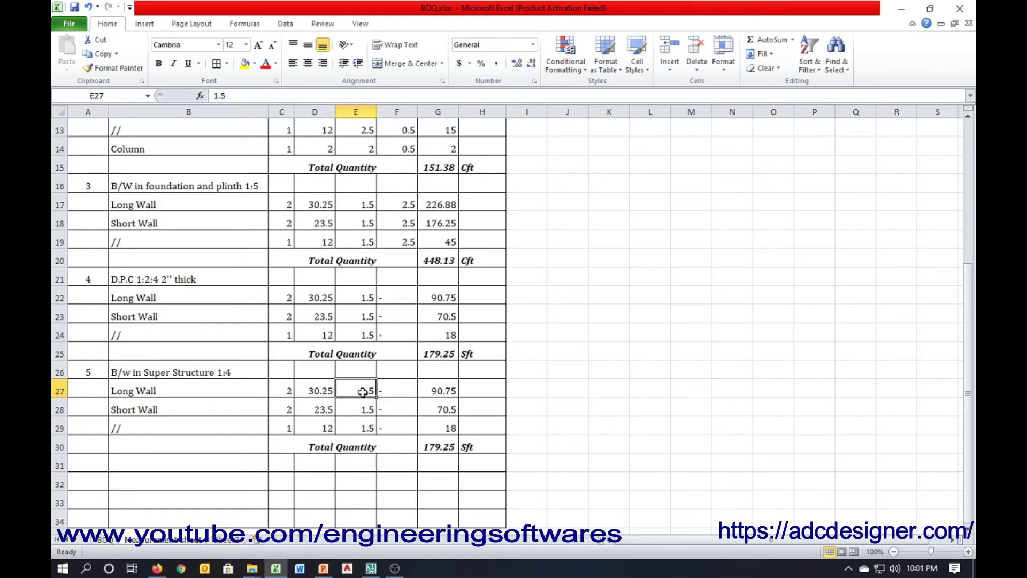
type("0.")
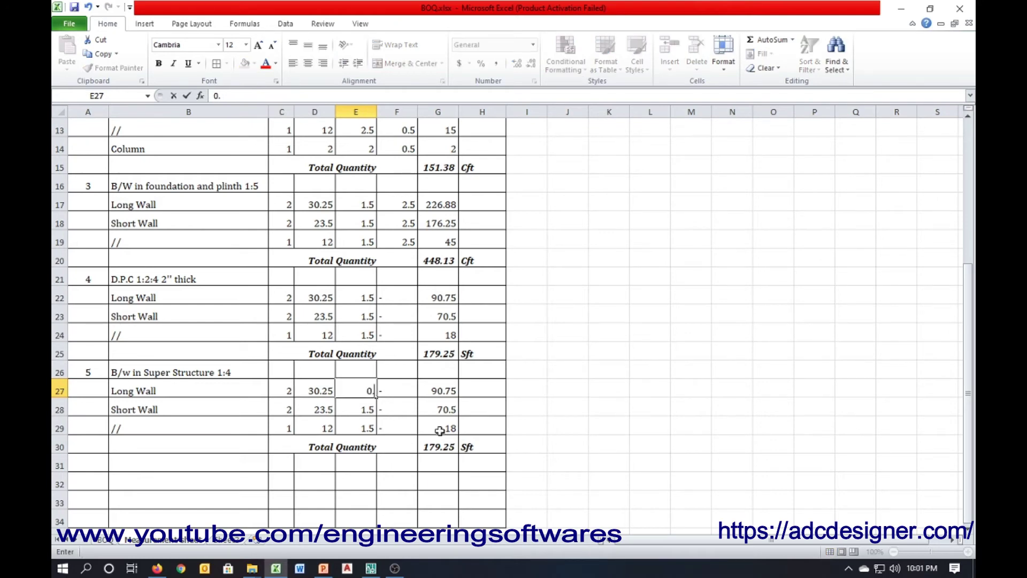
key("Return")
type("0.")
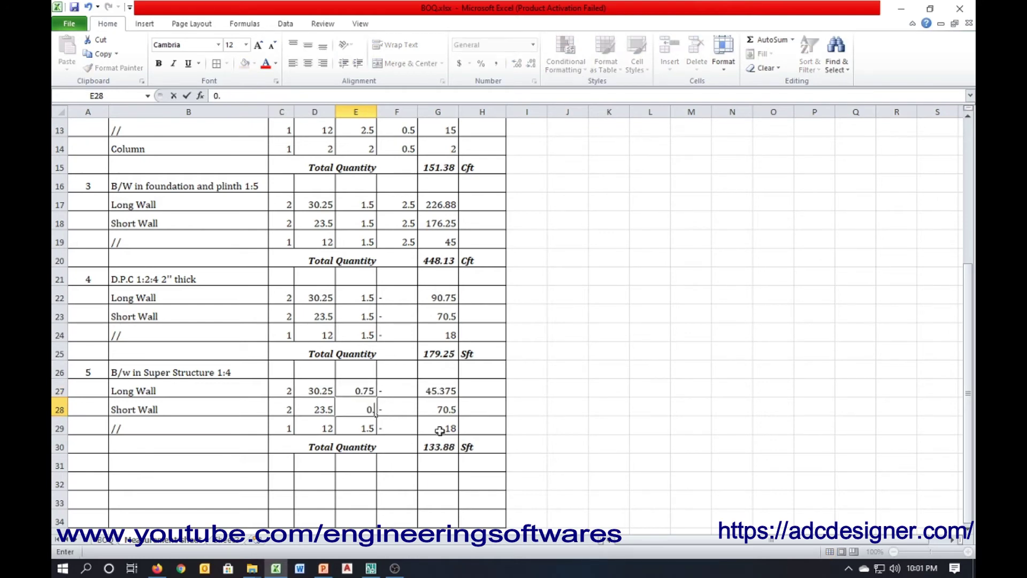
key("Return")
type("0.7")
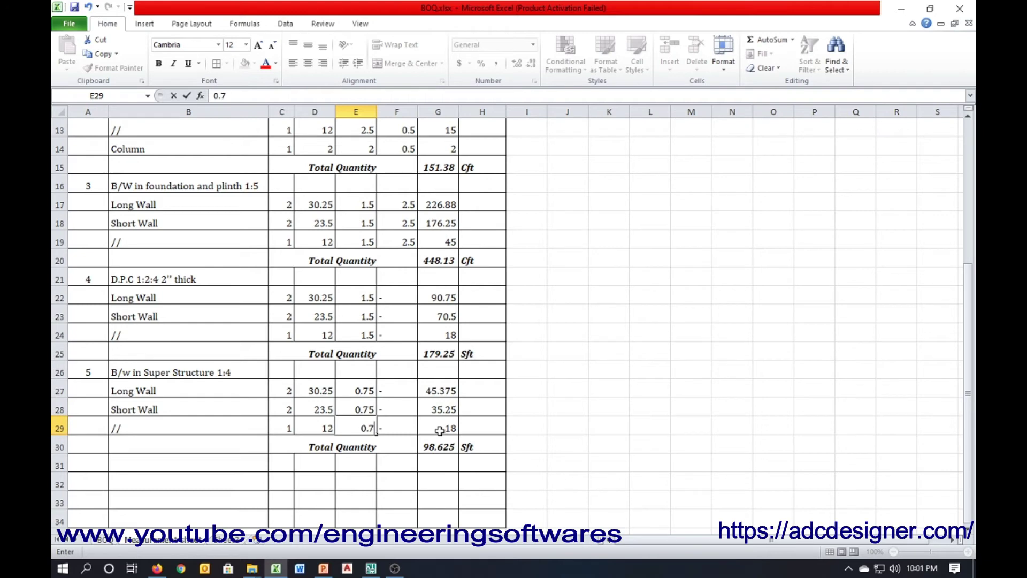
type("5")
key("Return")
- Add the height note H= 10' beside the wall rows in K27
left_click(396, 391)
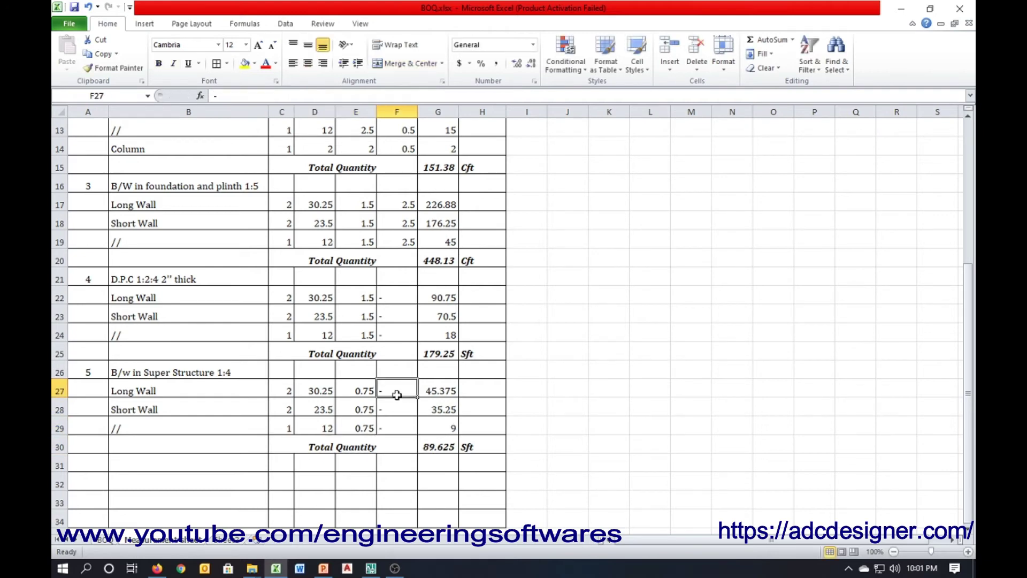
left_click(604, 386)
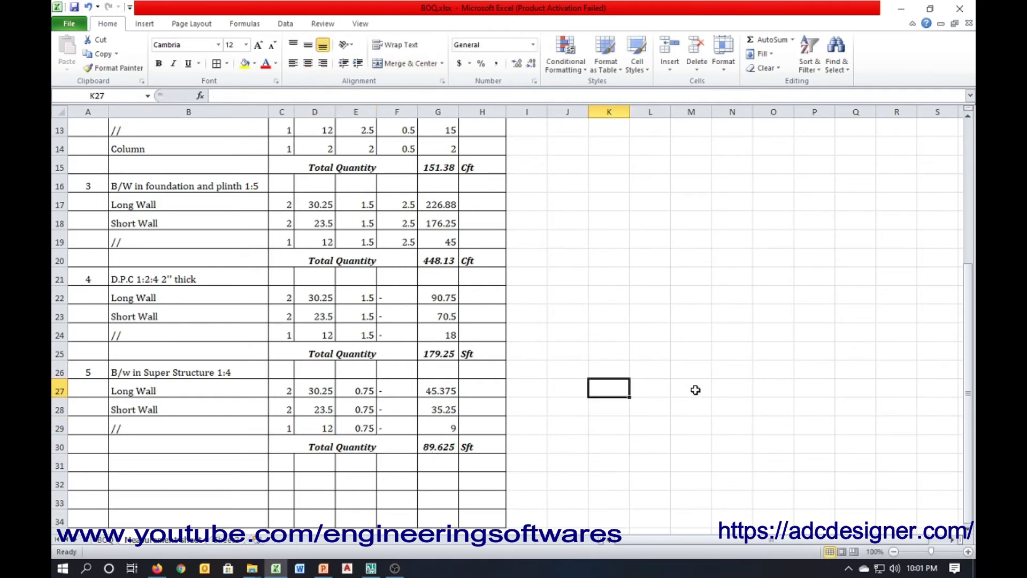
type("H= 10'")
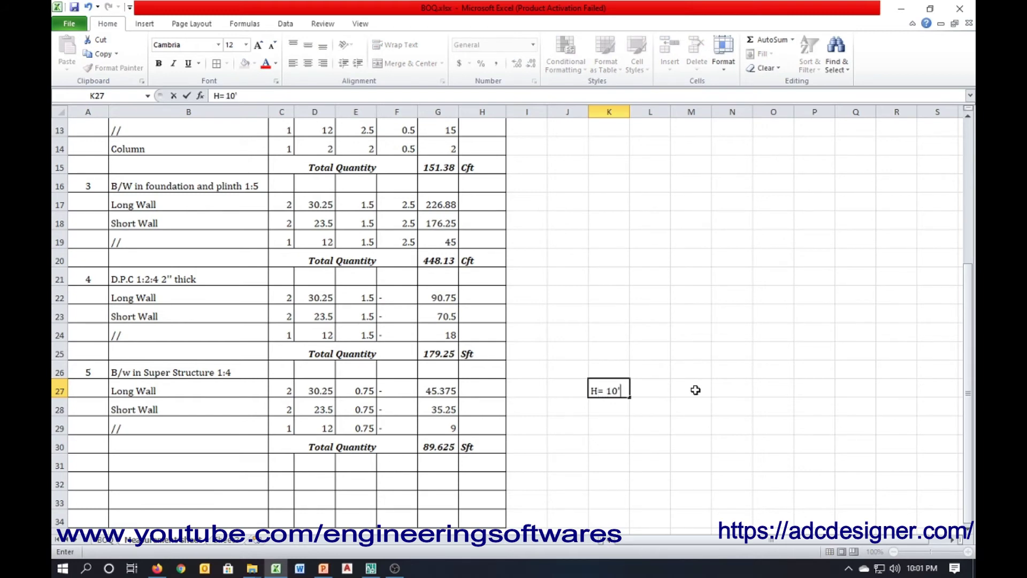
key("Return")
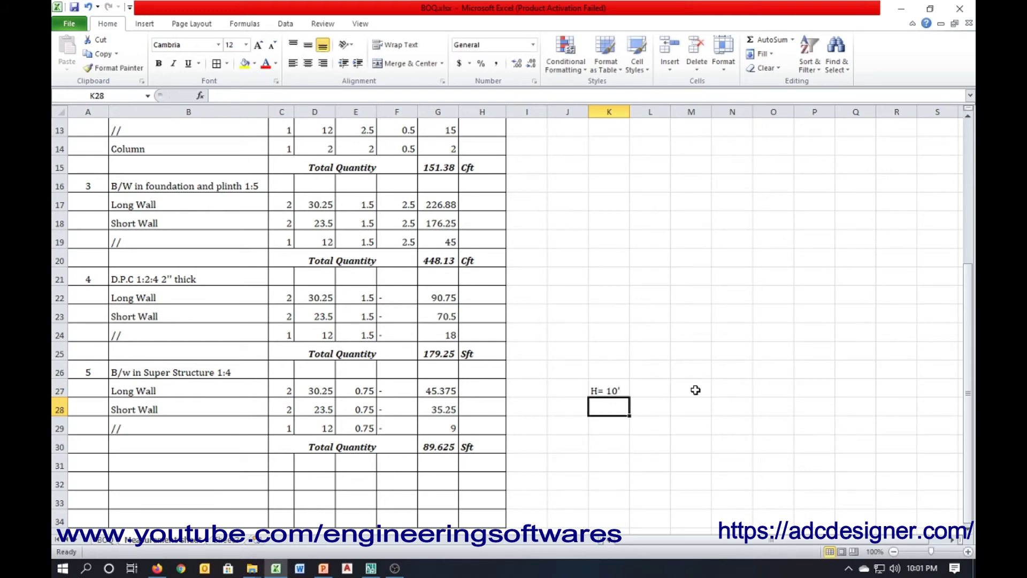
- Enter a height of 10 for all three wall rows in F27:F29
left_click(410, 391)
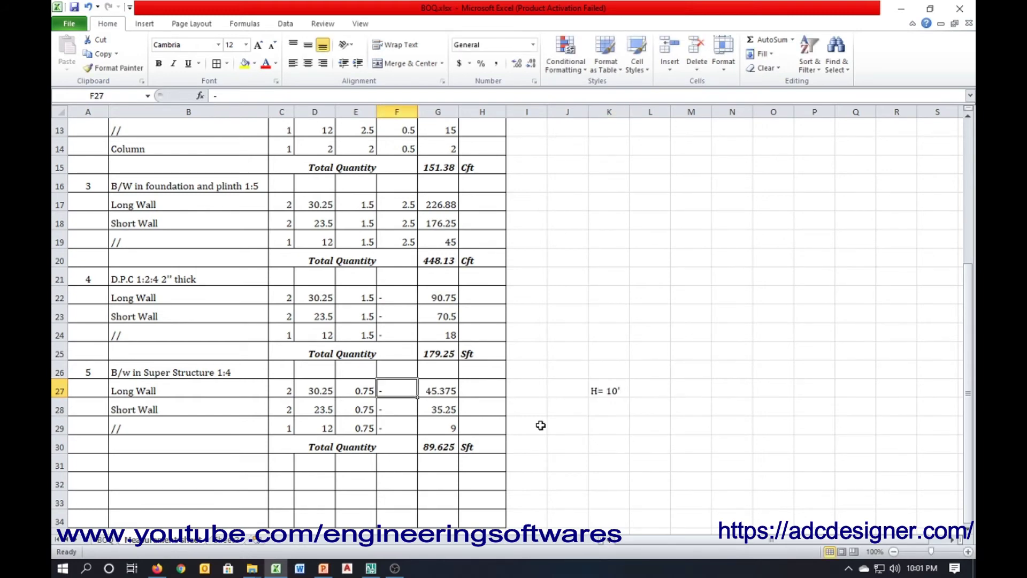
type("10")
key("Return")
type("10")
key("Return")
type("1")
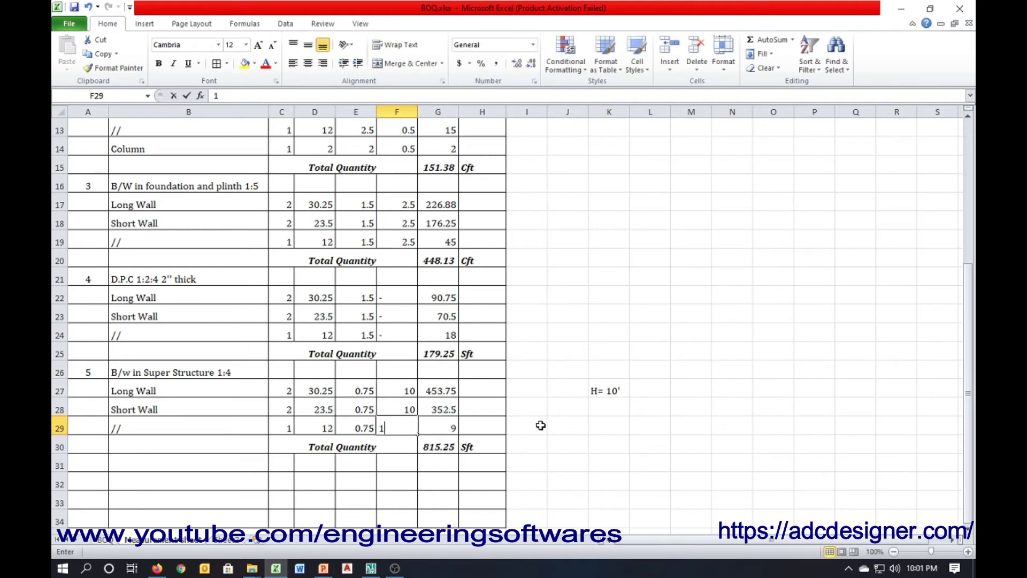
type("0")
key("Return")
- Change the total row's unit from Sft to Cft and select row 30
left_click(491, 449)
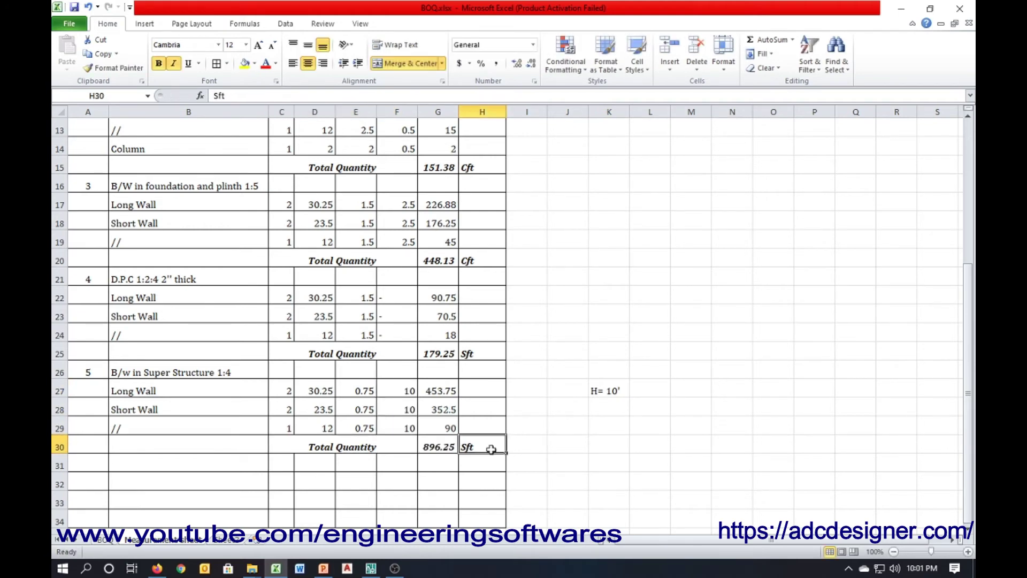
type("Cf")
key("Return")
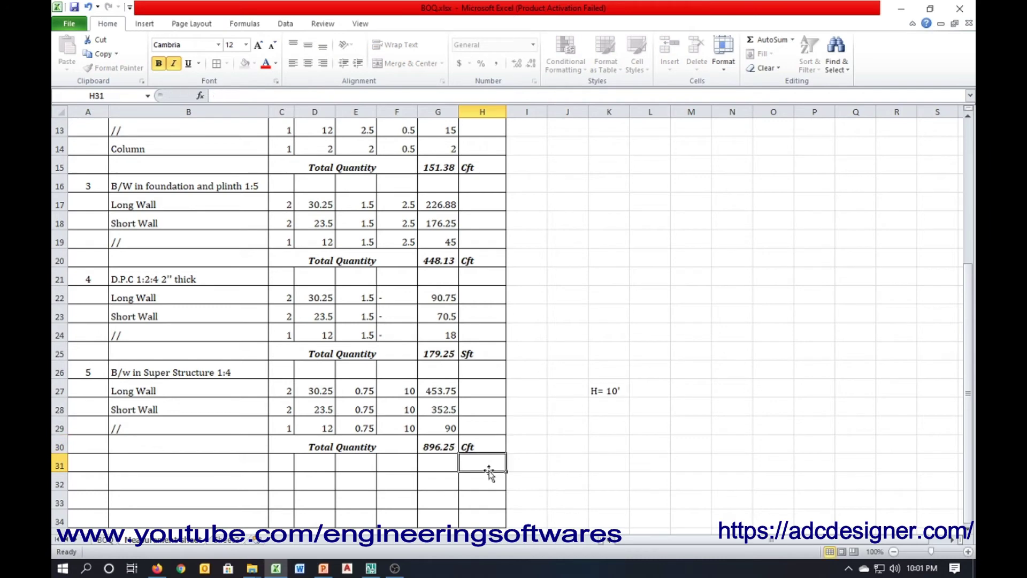
left_click(61, 447)
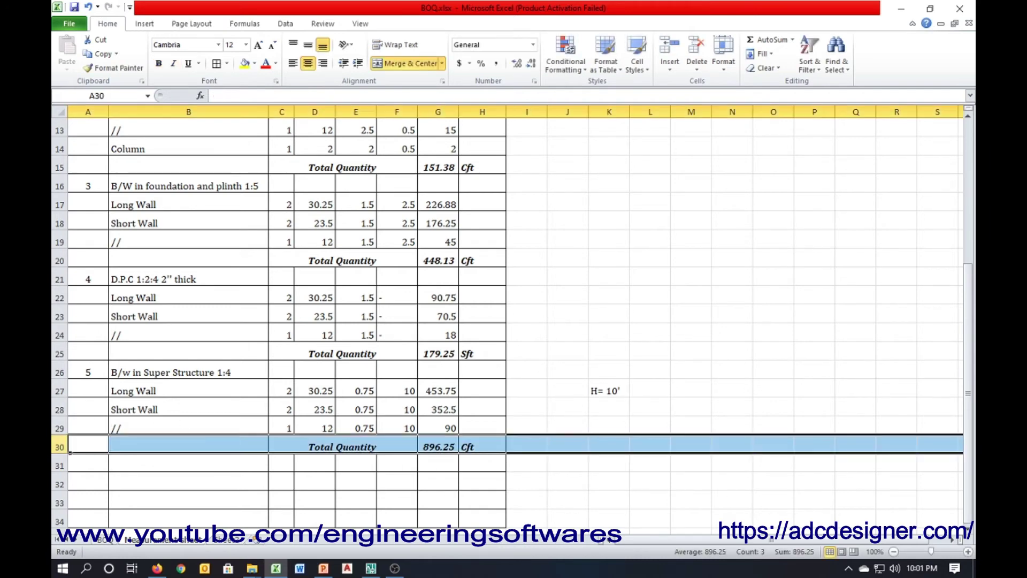
- Insert rows above the total and add a bold 'Deductions' heading in B30
key("ctrl+plus")
key("ctrl+plus")
key("ctrl+plus")
key("ctrl+plus")
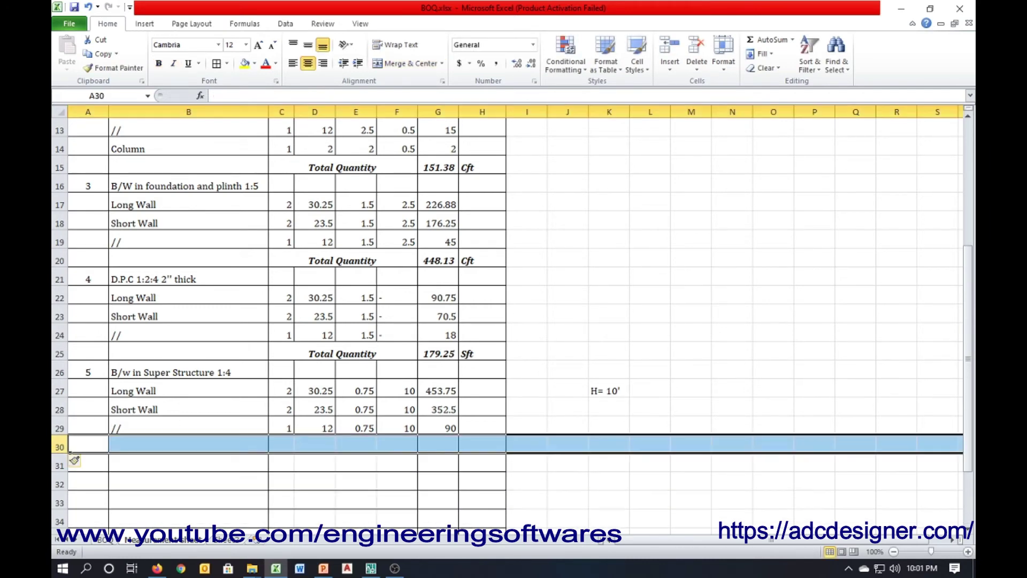
left_click(284, 425)
left_click(187, 444)
type("D")
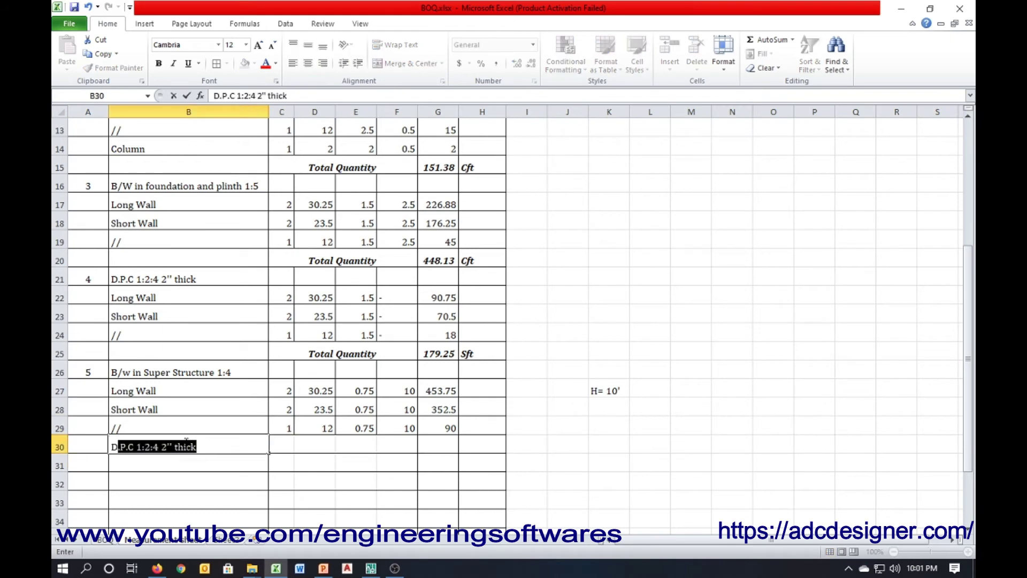
type("eduction")
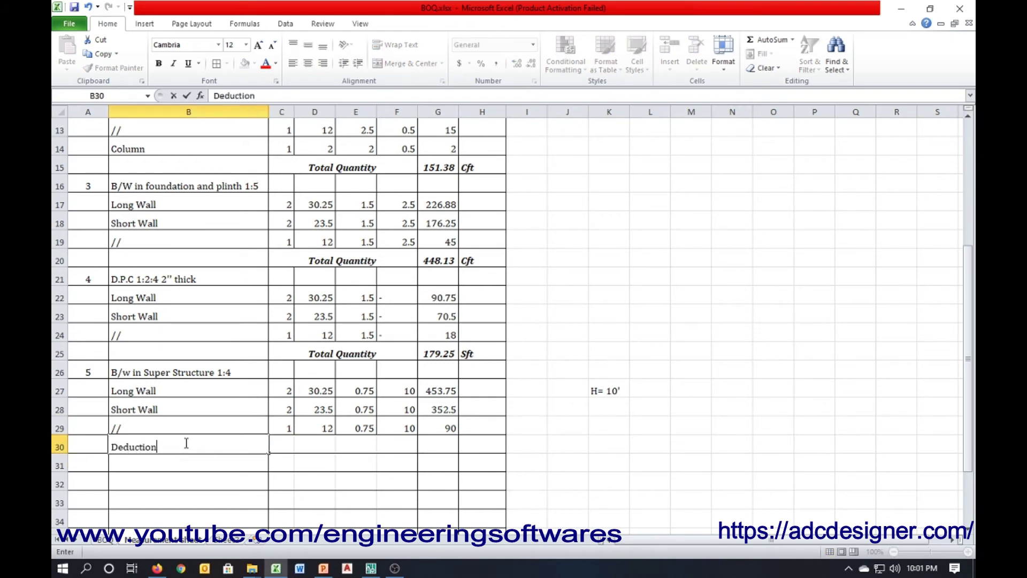
type("s")
left_click(186, 443)
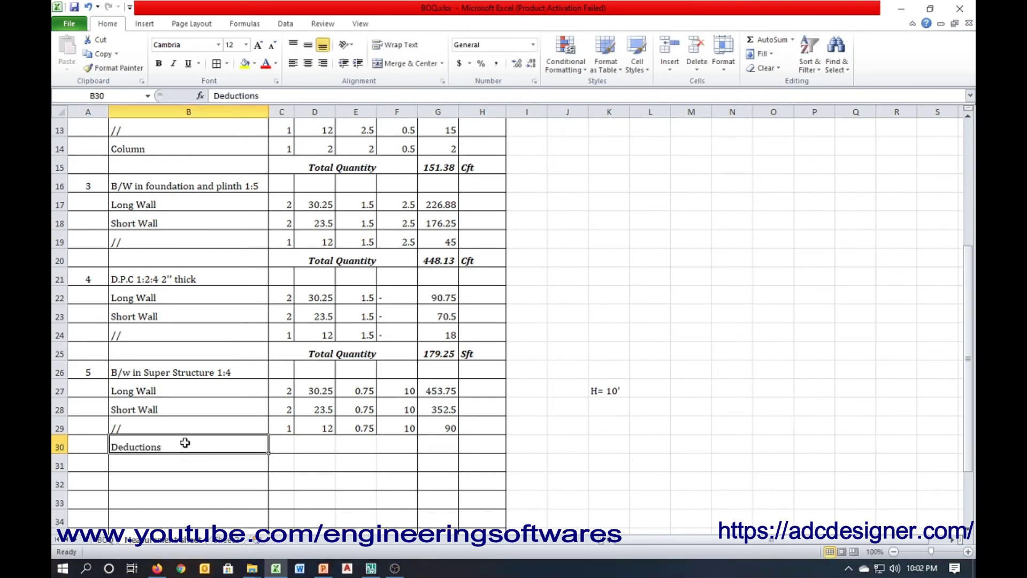
key("ctrl+b")
key("Return")
- Add 'D/d of Doors' and 'D/d of windows' rows below the Deductions heading
type("Dedu")
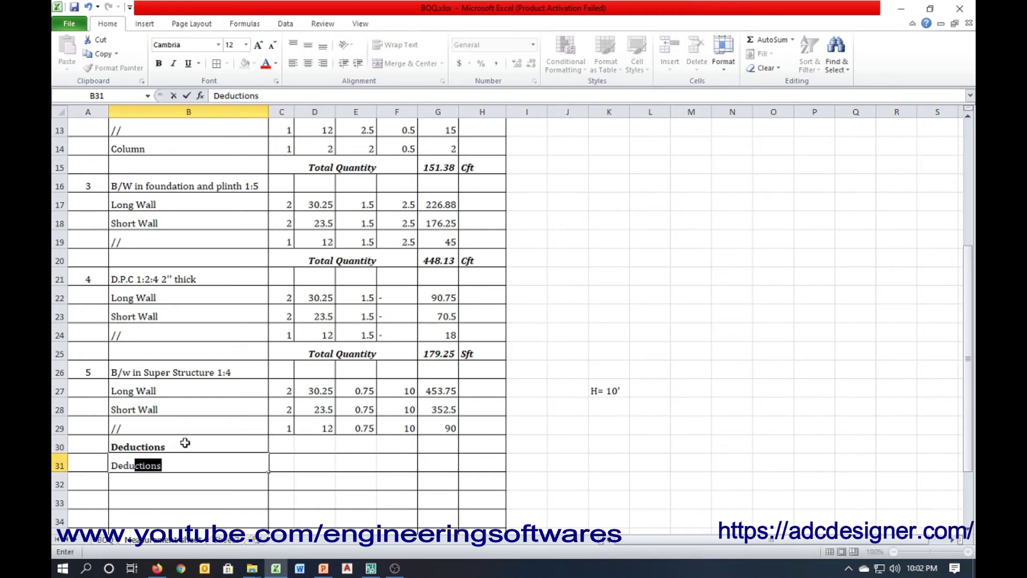
key("BackSpace")
type("/d of")
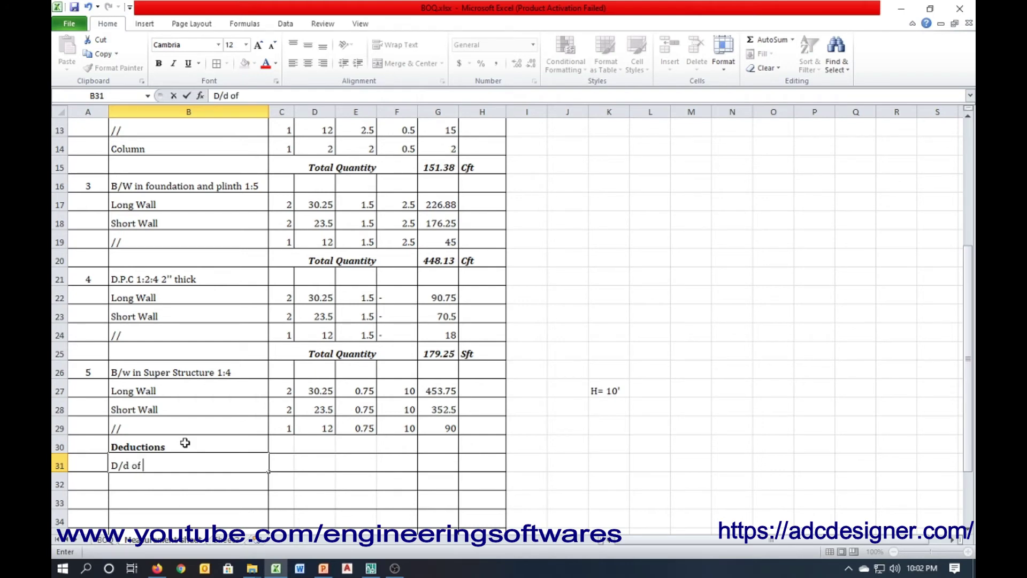
type("Doors")
key("Return")
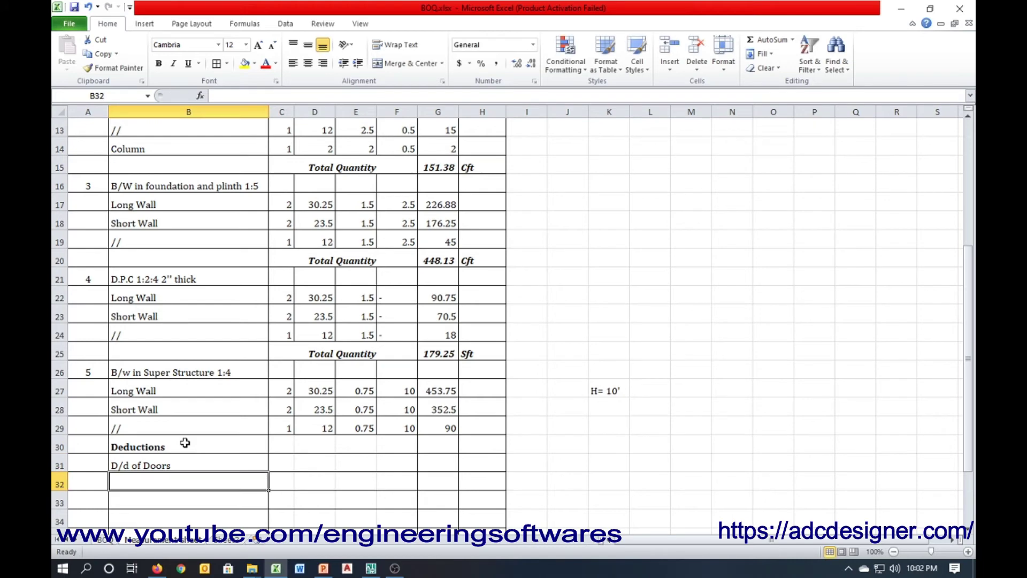
type("D/d of Door")
key("BackSpace")
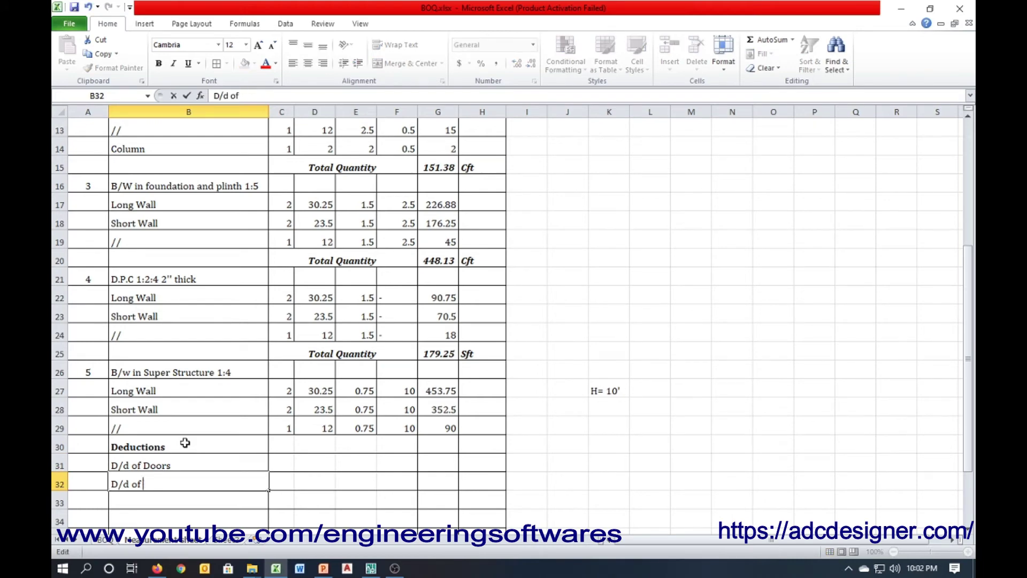
type("ows")
key("Return")
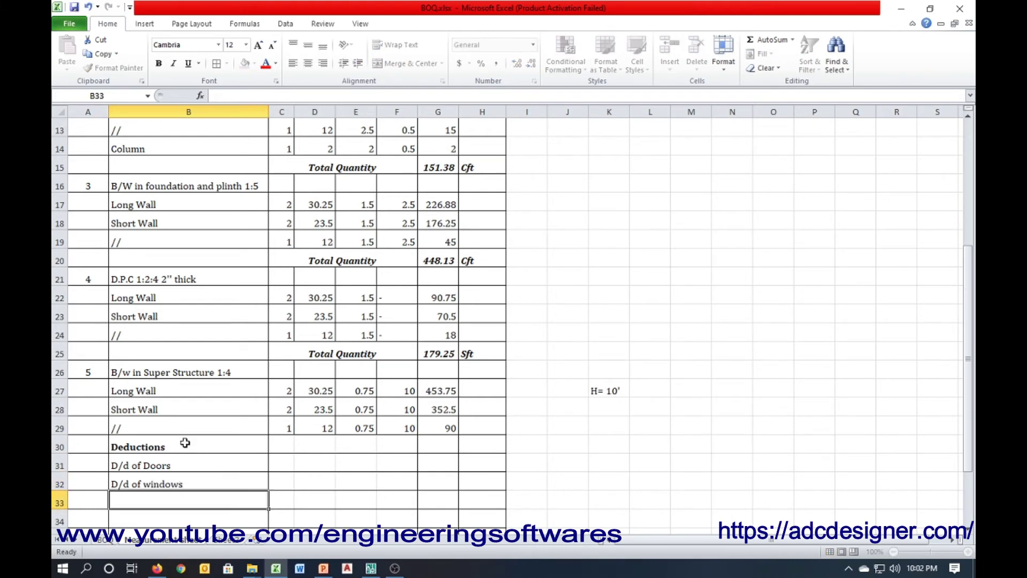
key("Up")
key("Up")
- Select and review the new Deductions, doors and windows rows
scroll(185, 442, "up", 1)
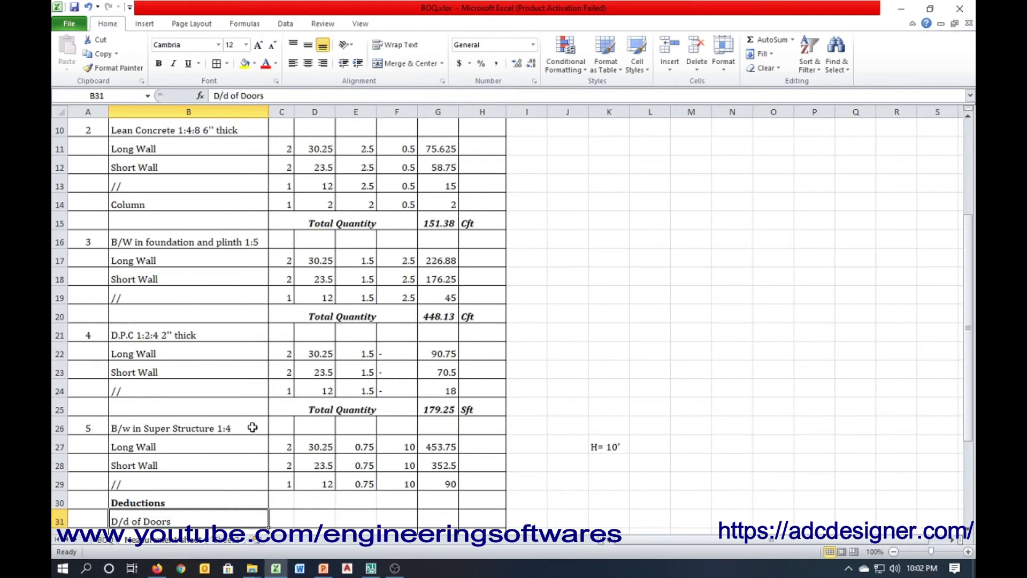
scroll(252, 426, "down", 1)
scroll(268, 366, "down", 2)
left_click(298, 334)
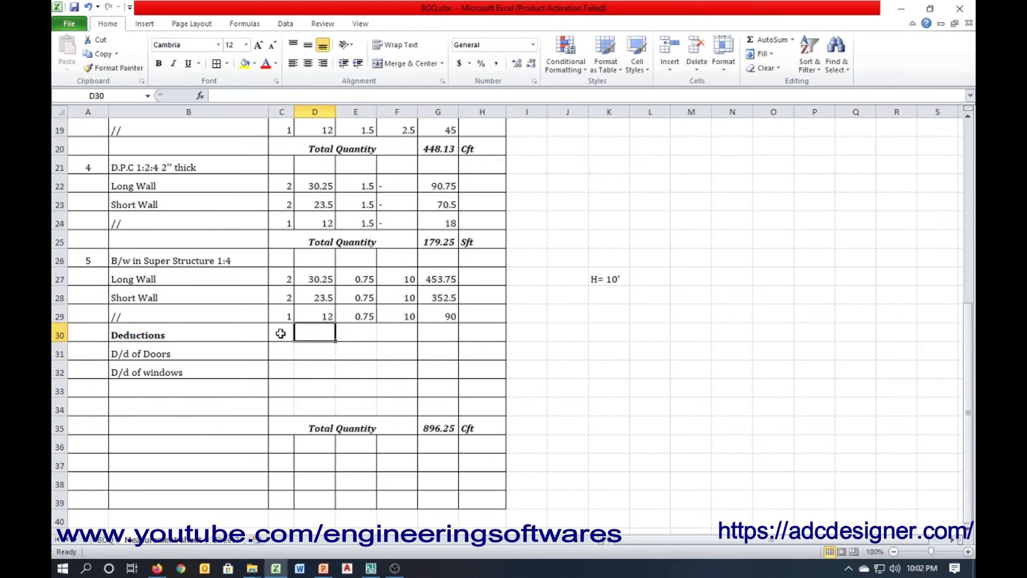
left_click(279, 332)
mouse_move(238, 335)
left_mouse_down()
mouse_move(396, 470)
mouse_move(471, 465)
left_mouse_up()
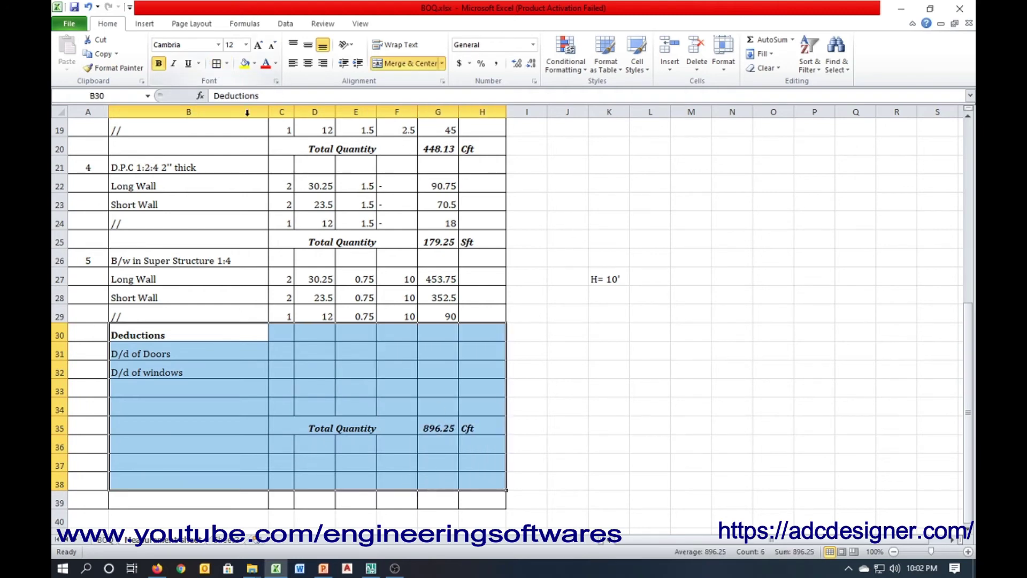
left_click(336, 363)
left_click(380, 368)
left_click(263, 393)
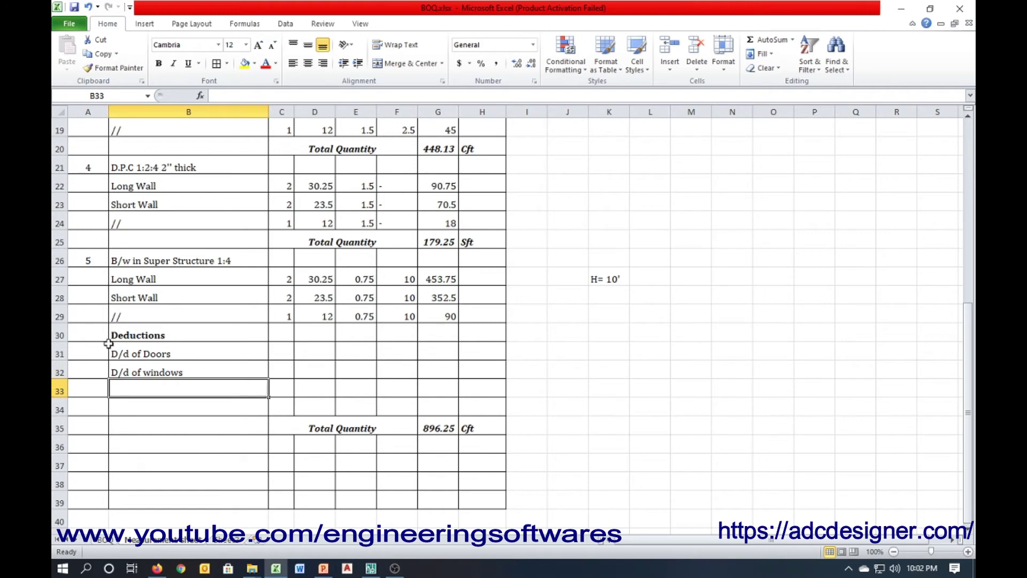
left_click(80, 335)
left_click(301, 335)
left_click(270, 356)
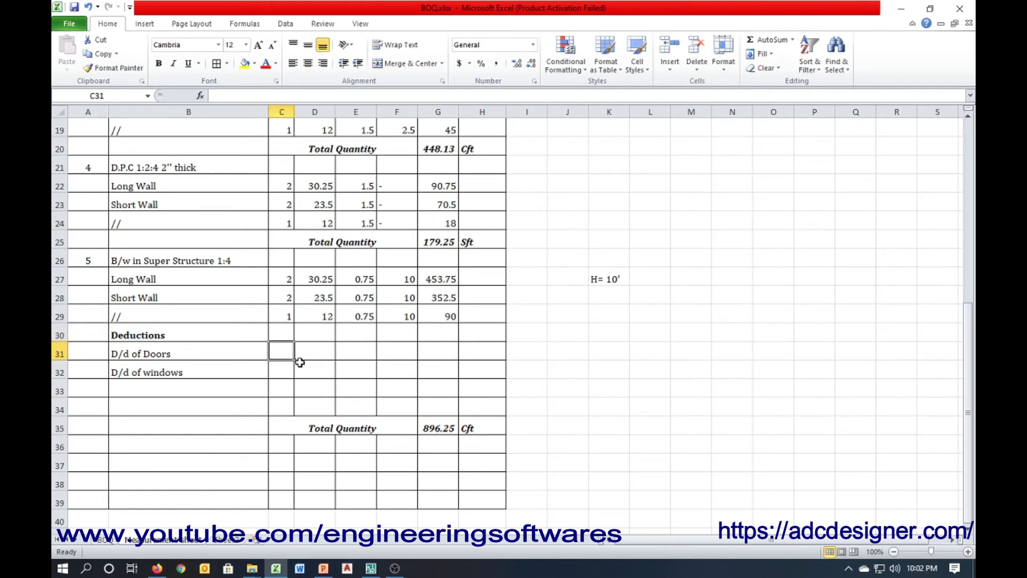
- Switch to the AutoCAD floor plan and zoom in on the bedrooms
left_click(370, 568)
scroll(459, 362, "down", 5)
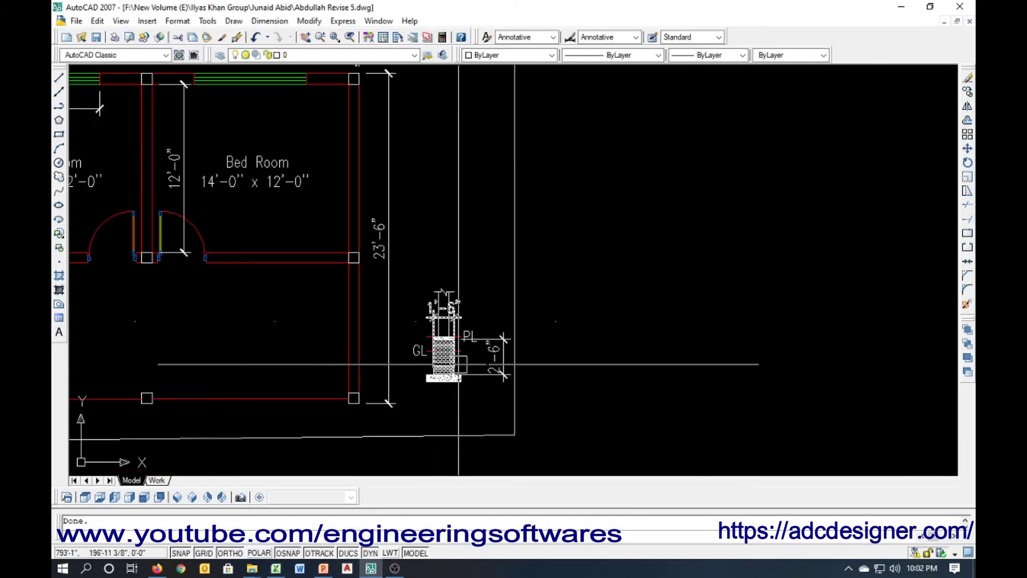
scroll(458, 363, "down", 3)
scroll(383, 321, "up", 3)
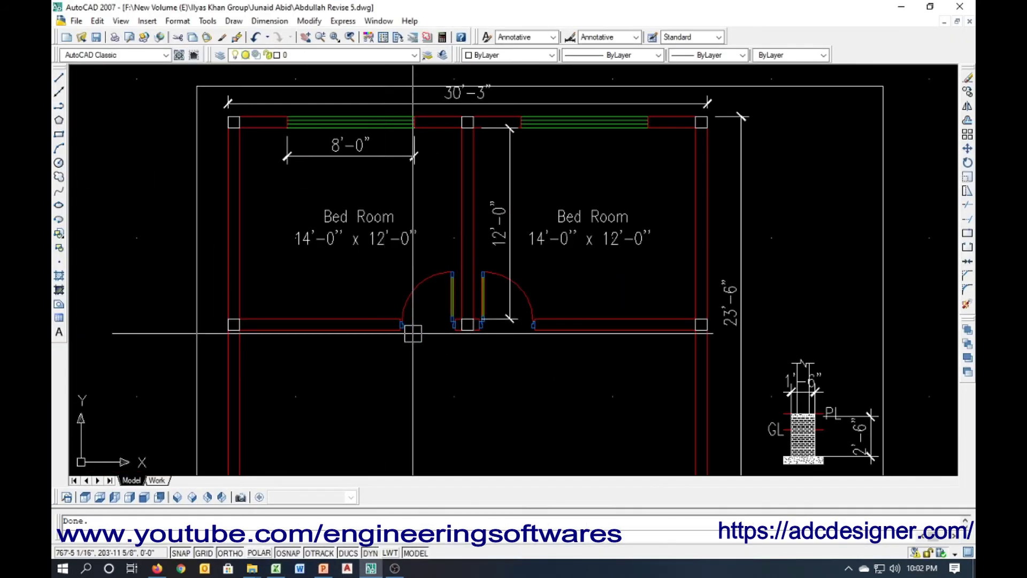
- Place an 8'-0" aligned dimension (DA) between the wall corners across the opening
type("dal")
key("Return")
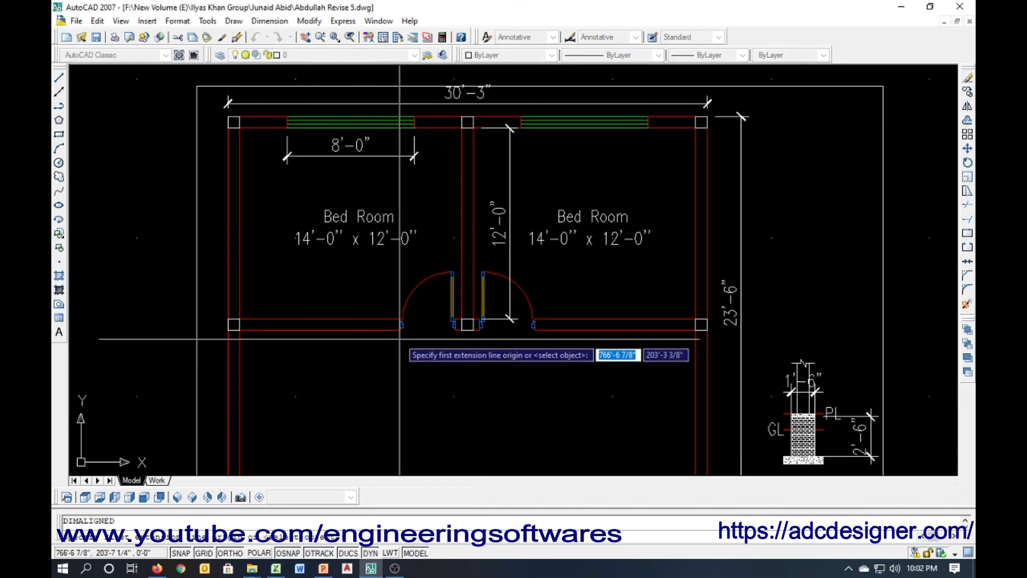
left_click(400, 330)
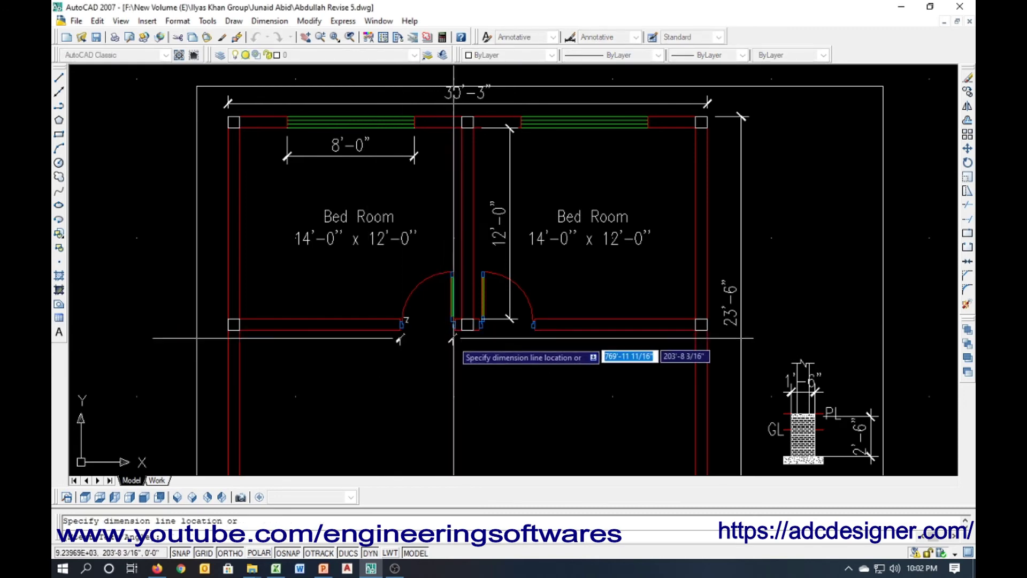
scroll(452, 332, "up", 1)
scroll(453, 334, "up", 3)
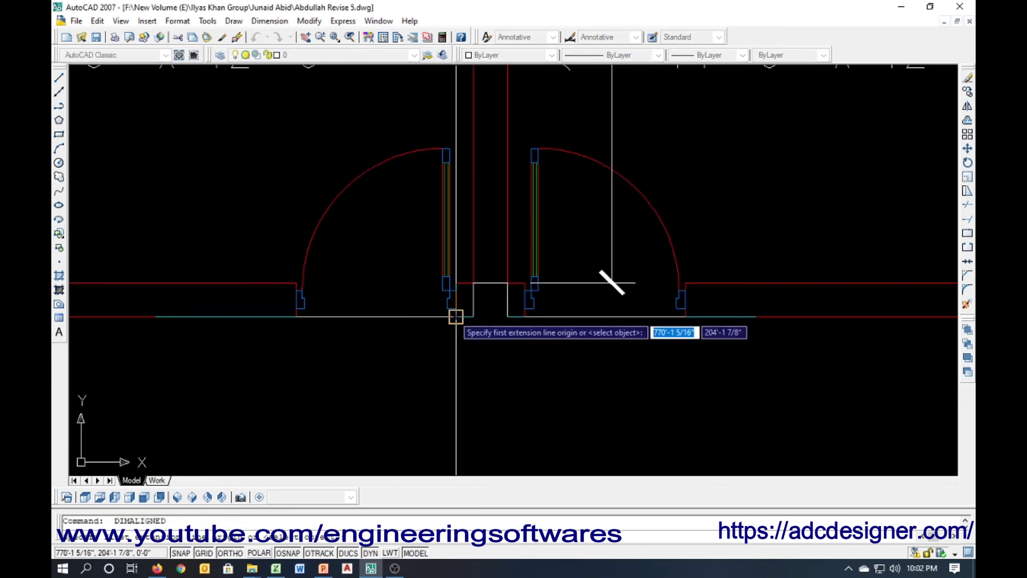
left_click(457, 316)
left_click(296, 316)
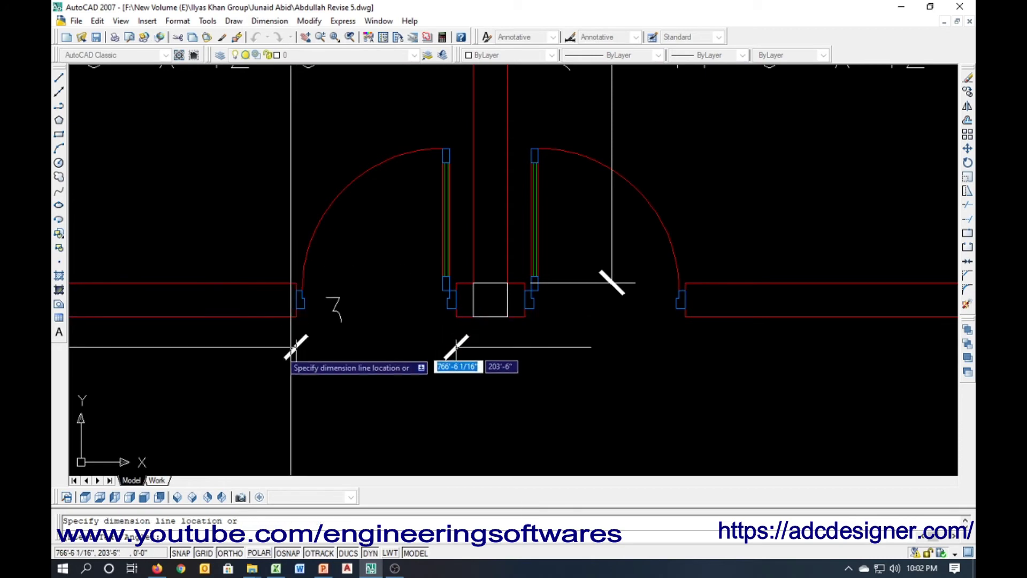
scroll(294, 346, "down", 5)
scroll(355, 383, "down", 2)
scroll(307, 333, "up", 3)
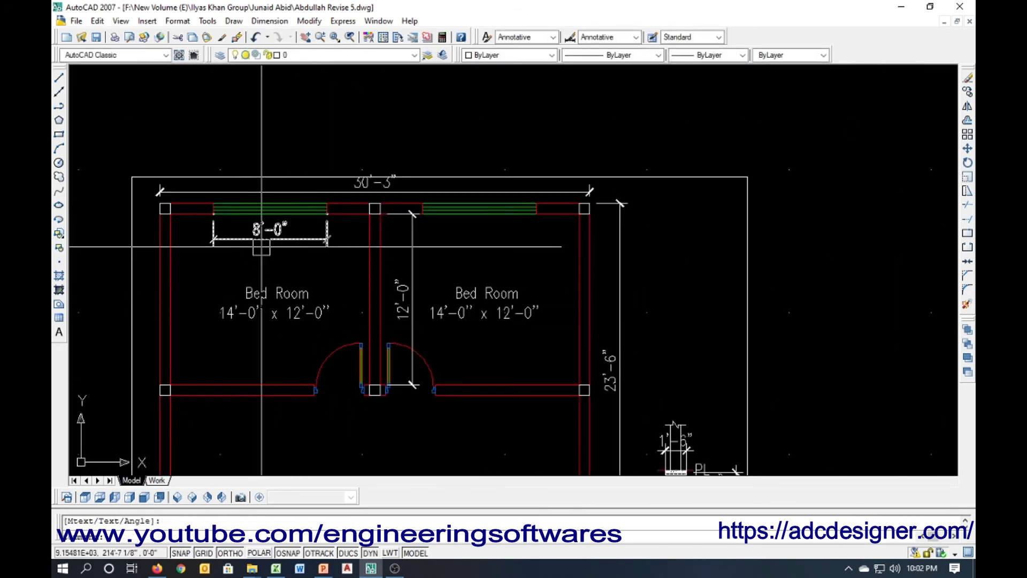
scroll(265, 244, "up", 2)
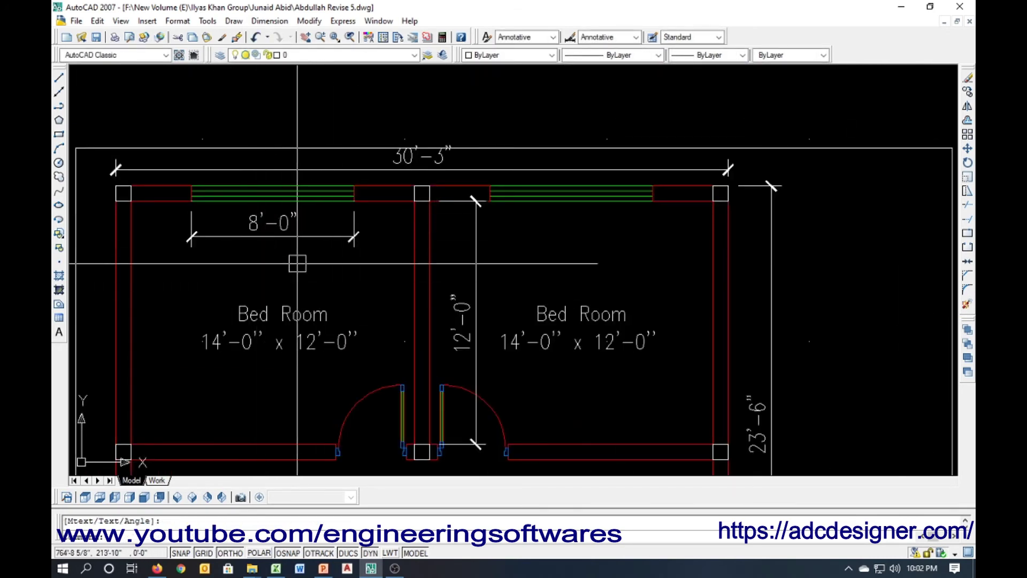
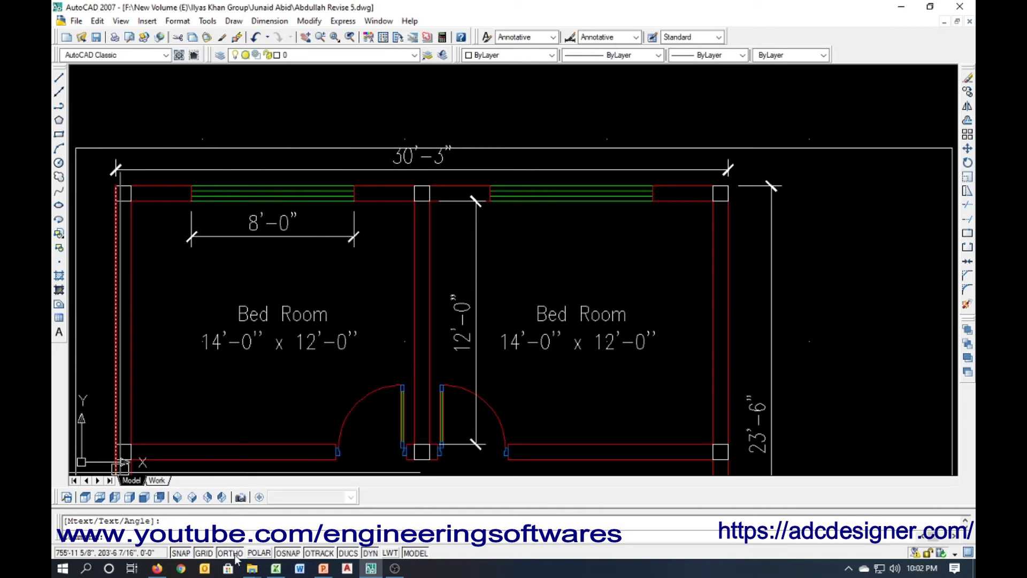
- Switch from the AutoCAD floor plan to the BOQ.xlsx workbook in Excel
left_click(275, 568)
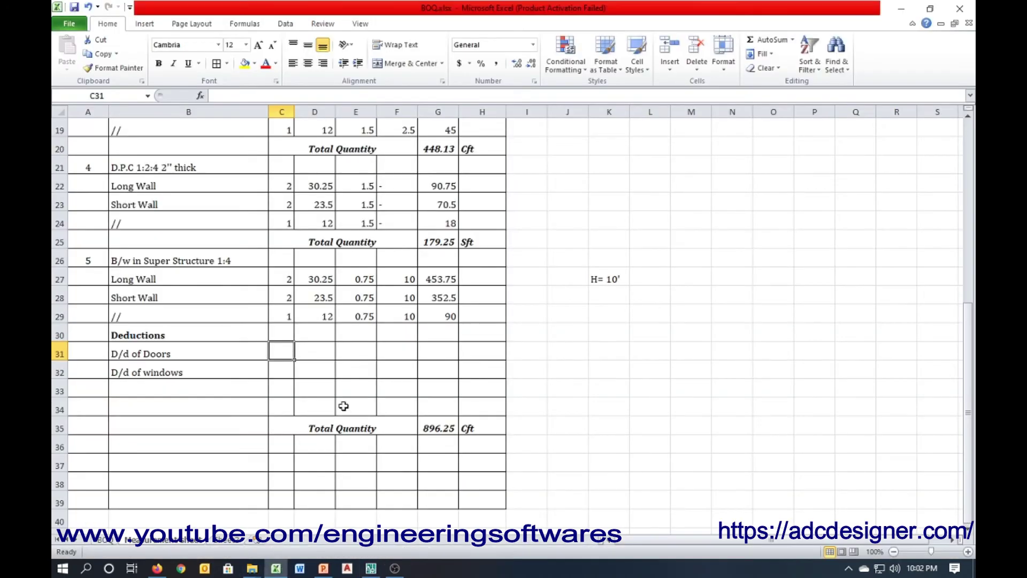
- Enter door and window counts of 2 and the door size 3.5 × 0.75 × 7
type("2")
key("Return")
type("2")
key("Return")
key("Up")
key("Up")
key("Right")
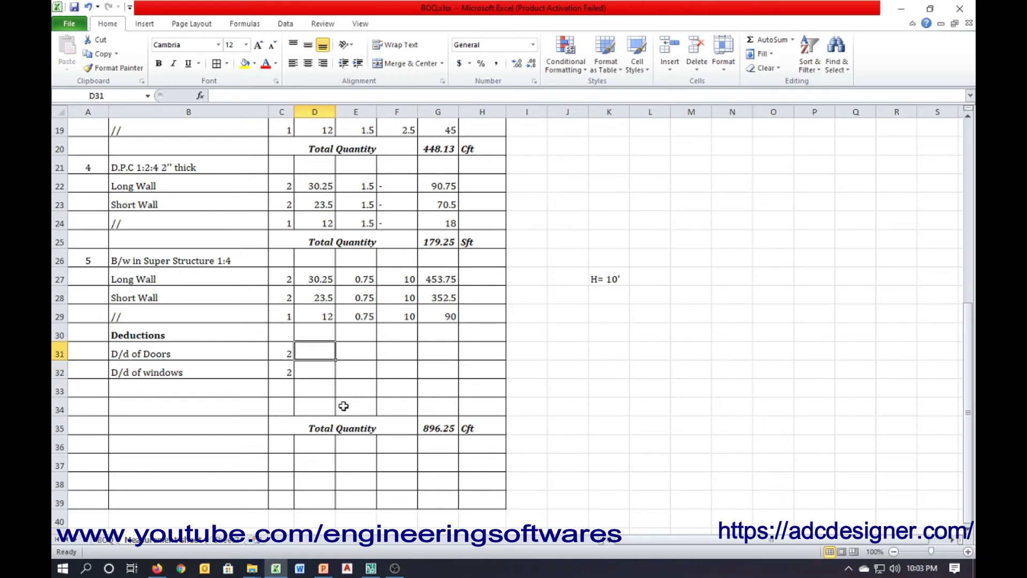
type("3.5")
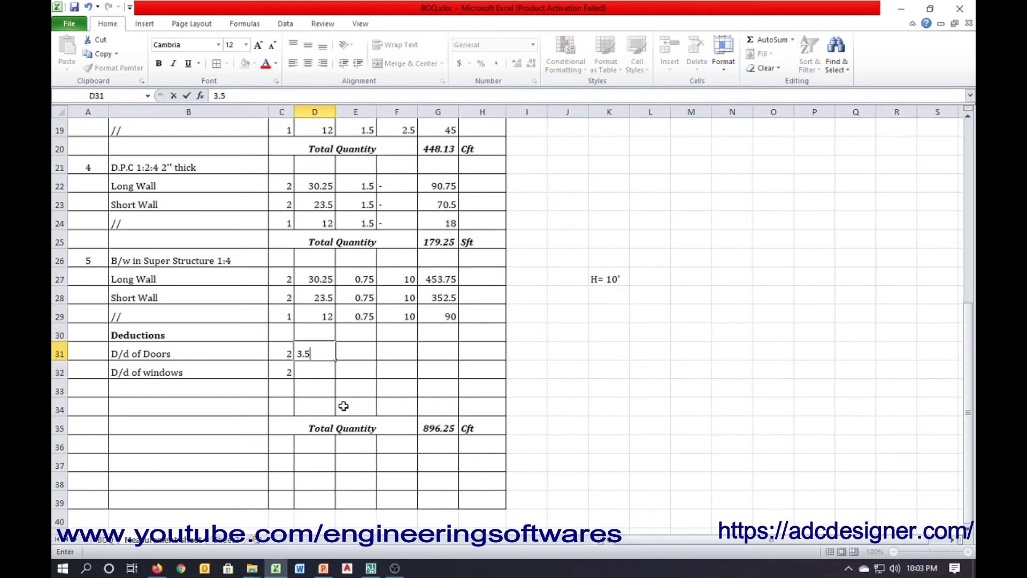
key("Right")
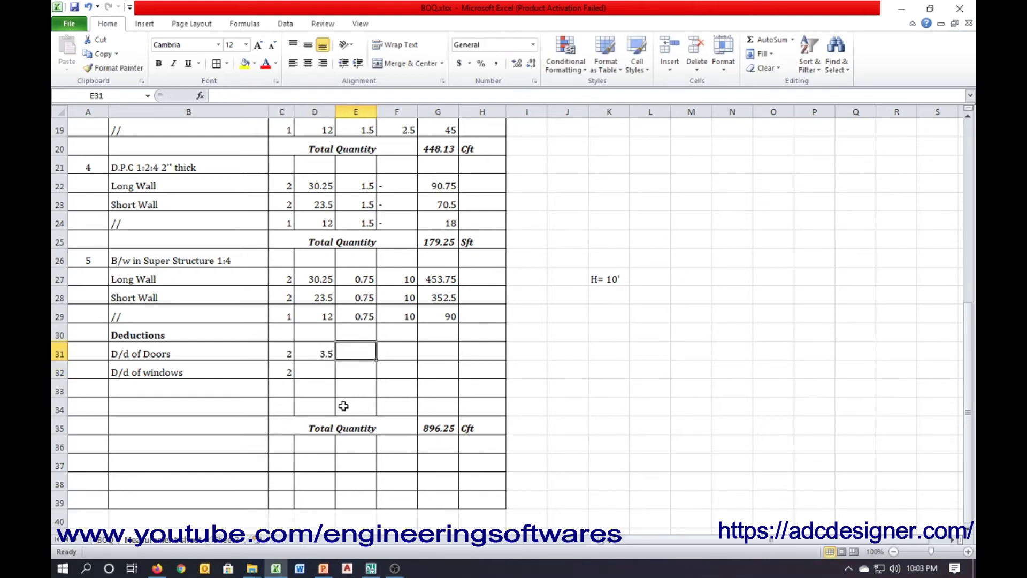
type("0.75")
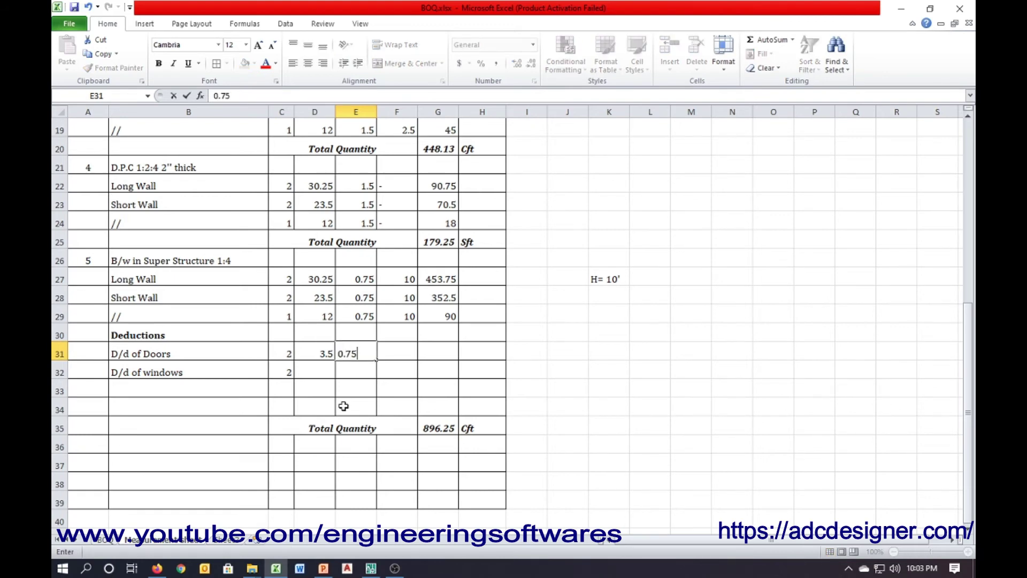
key("Right")
type("7")
key("Right")
key("Up")
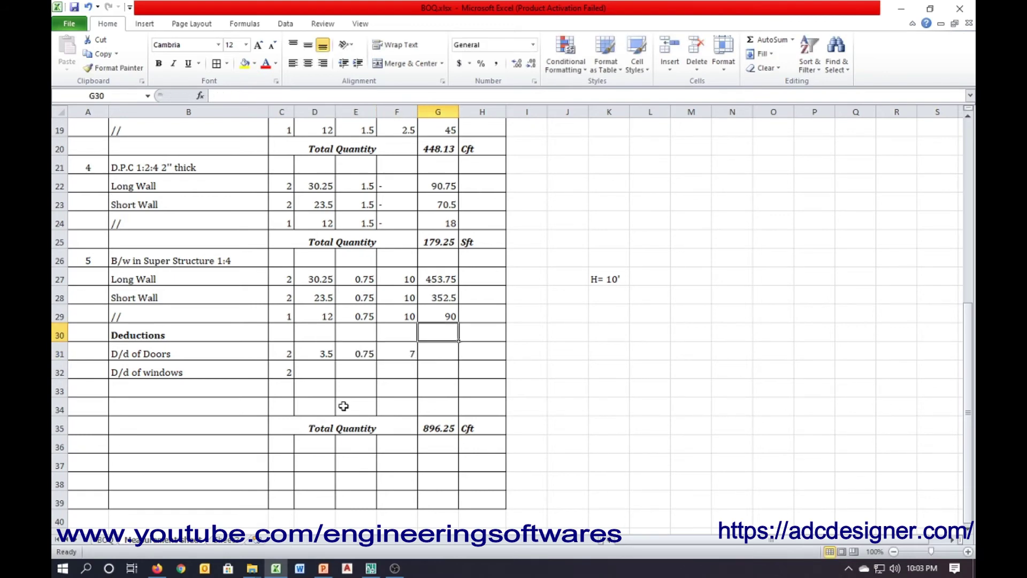
- Fill the row PRODUCT formula down the quantity cells G30:G33
key("ctrl+d")
key("Down")
key("ctrl+d")
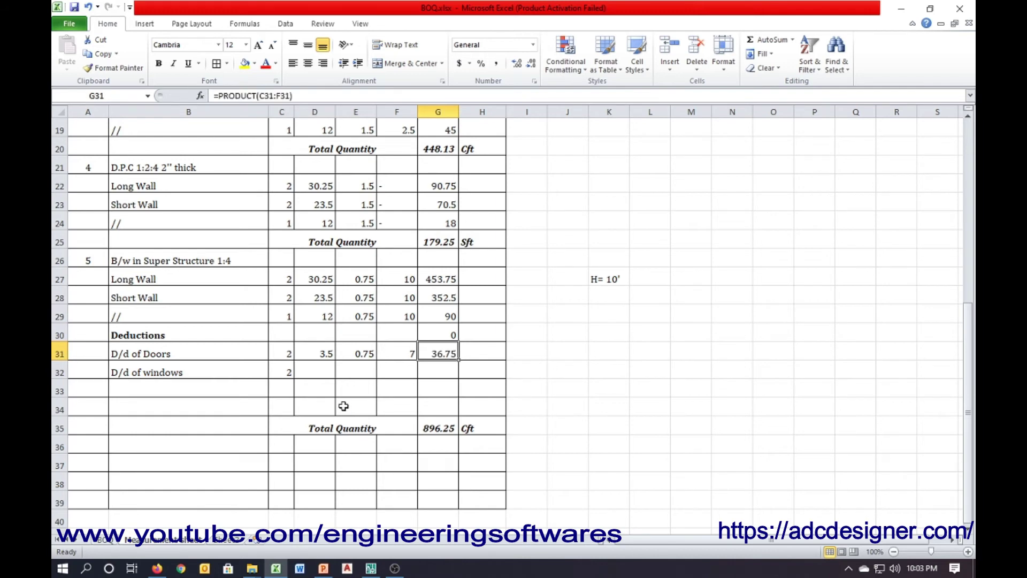
key("Down")
key("ctrl+d")
key("Down")
key("ctrl+d")
key("Up")
key("Up")
key("Up")
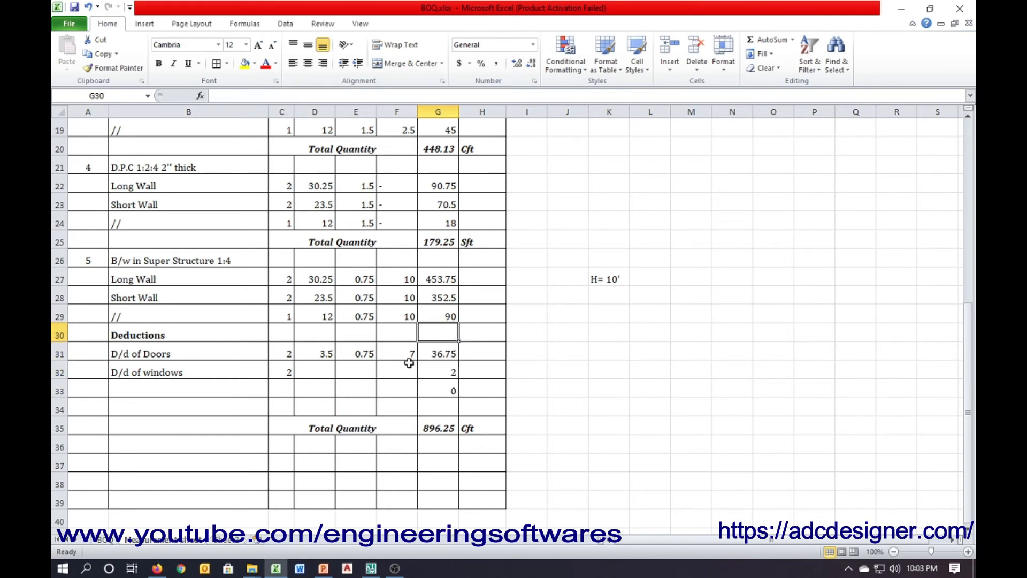
left_click(446, 352)
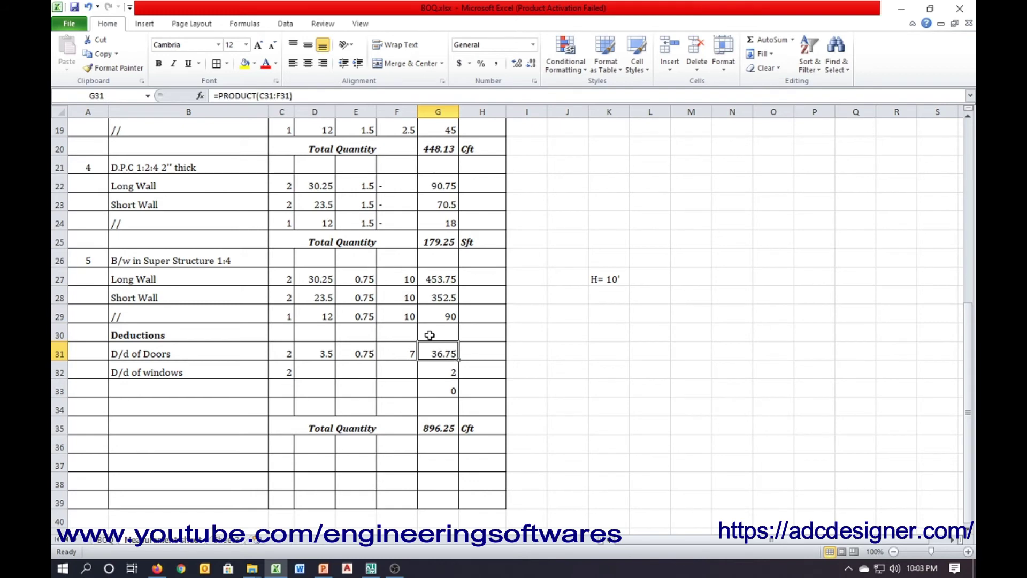
- Extend the item 5 total to =SUM(G27:G34), giving 935 Cft
left_click(437, 420)
double_click(449, 423)
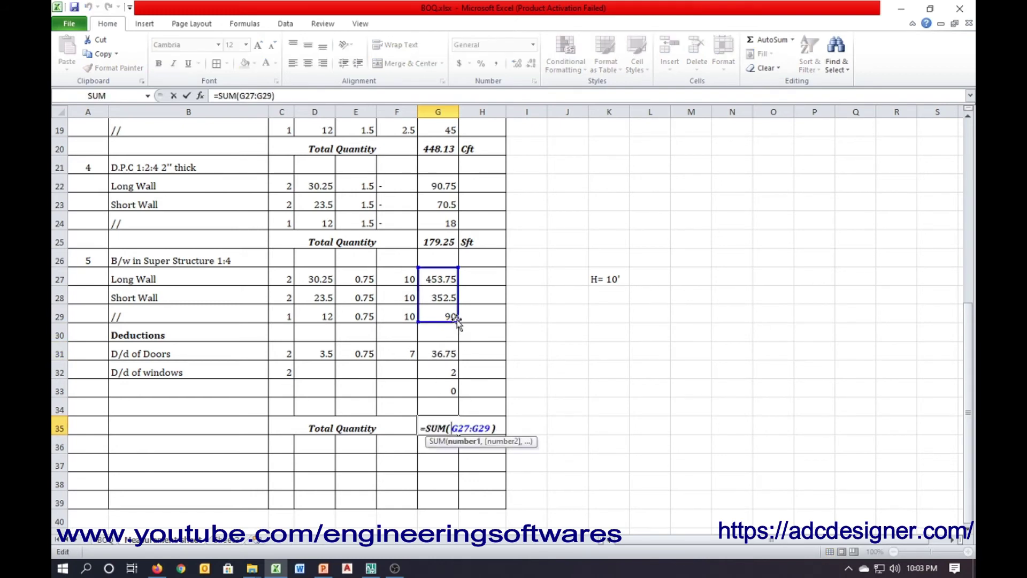
left_click_drag(456, 321, 450, 409)
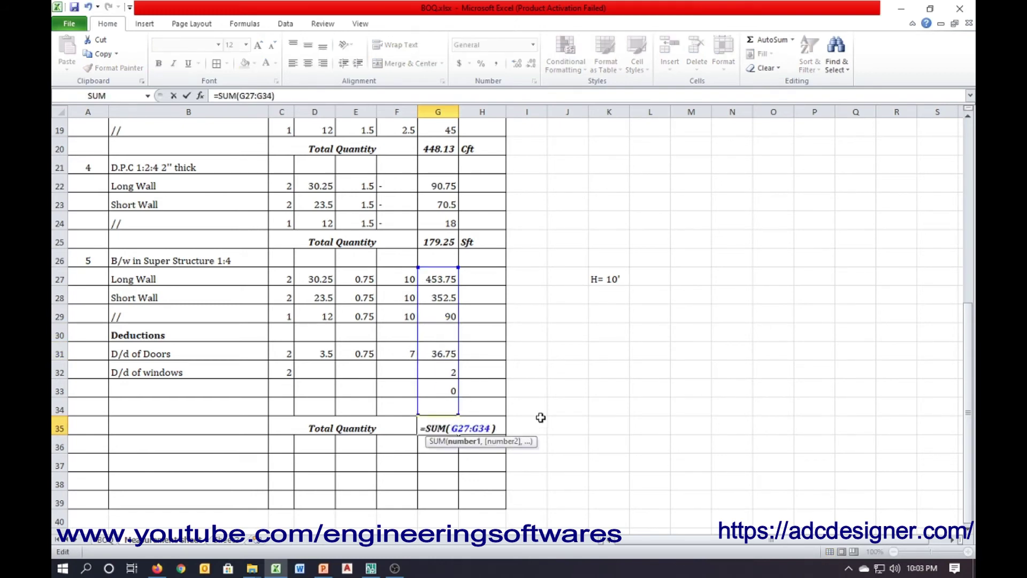
key("Return")
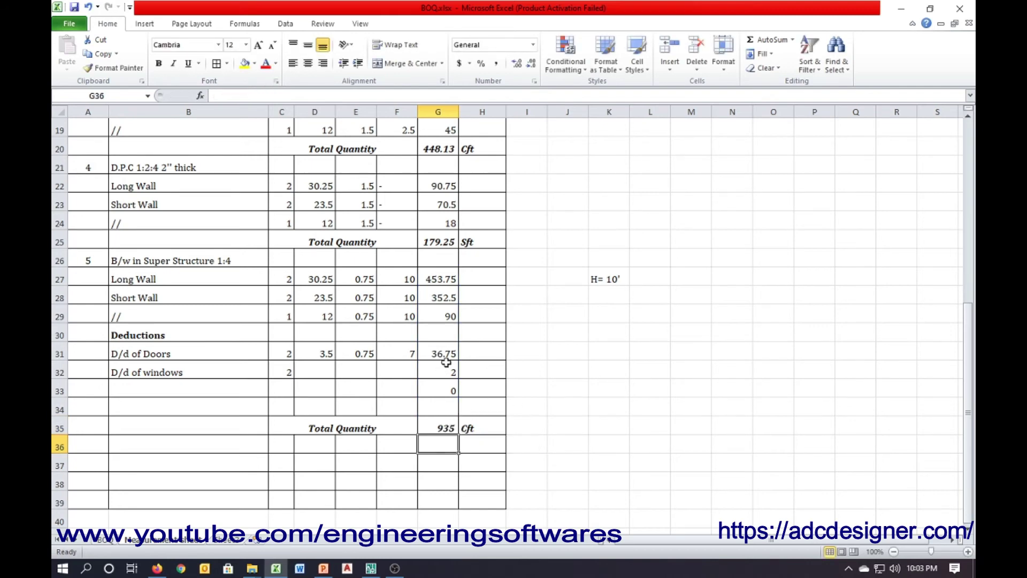
left_click(445, 355)
- Make the door and window counts -2 and enter the window size 8 × 0.75 × 6
left_click(275, 351)
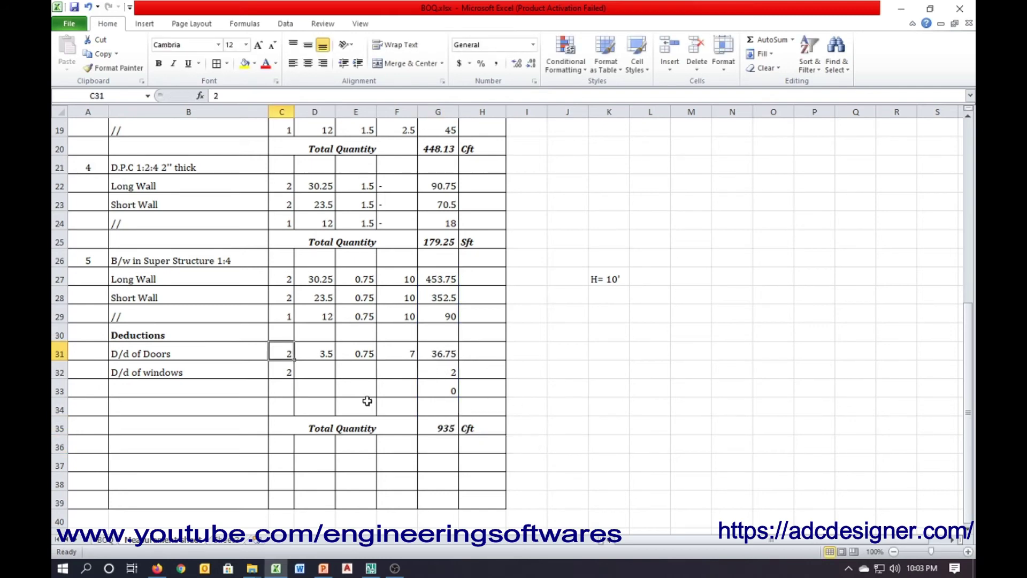
type("-")
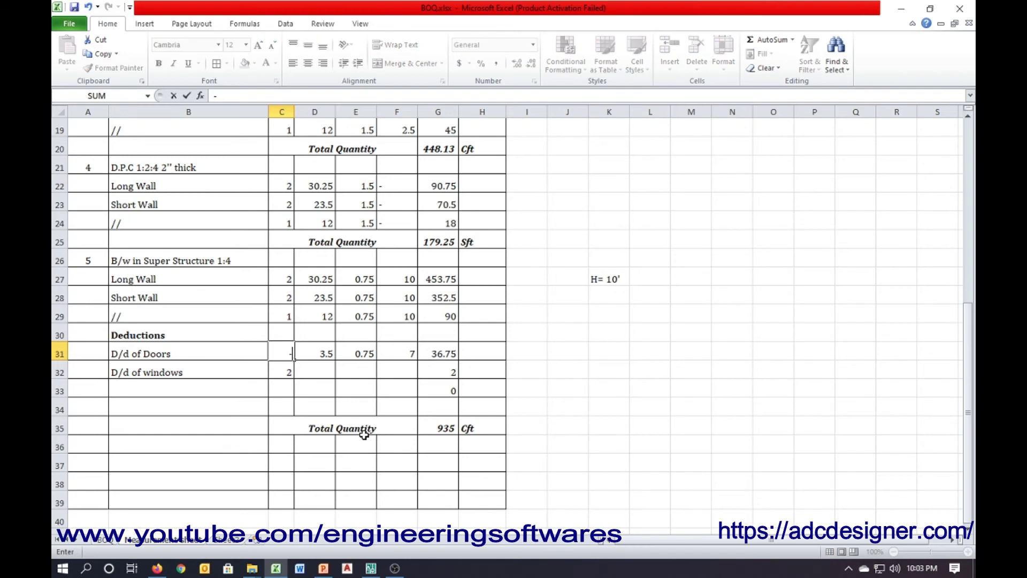
type("2")
key("Return")
type("-2")
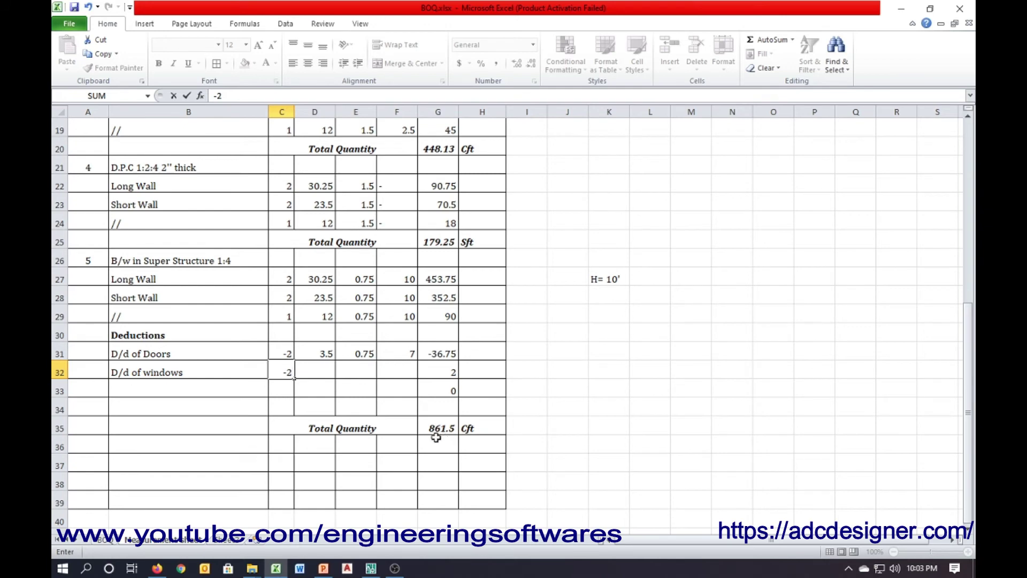
key("Return")
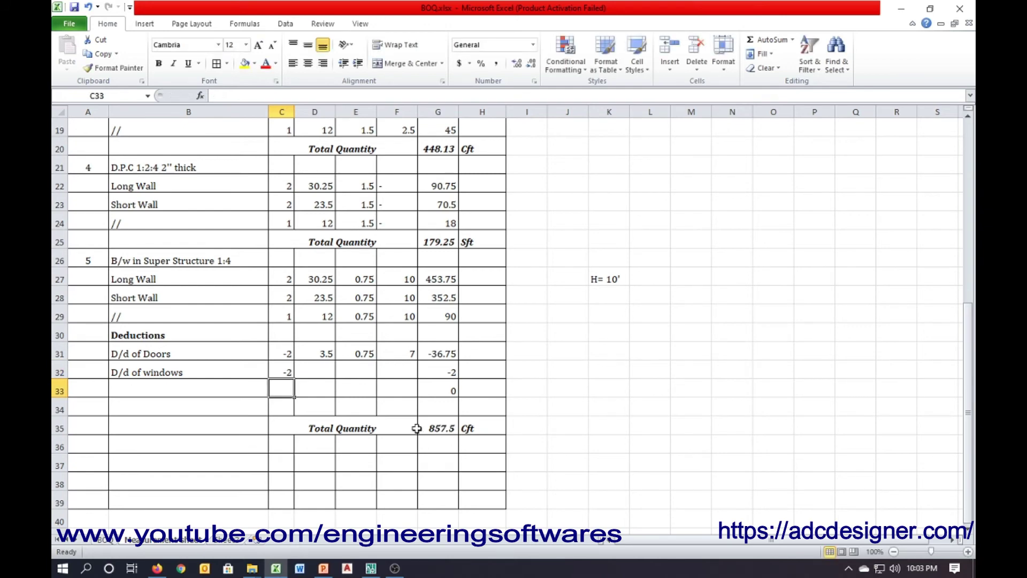
left_click(309, 369)
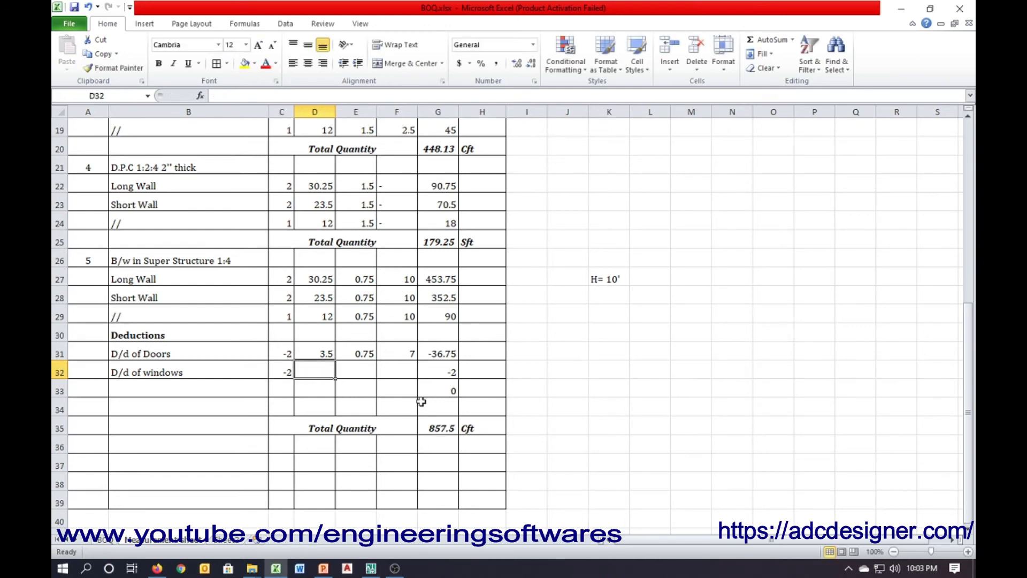
type("8")
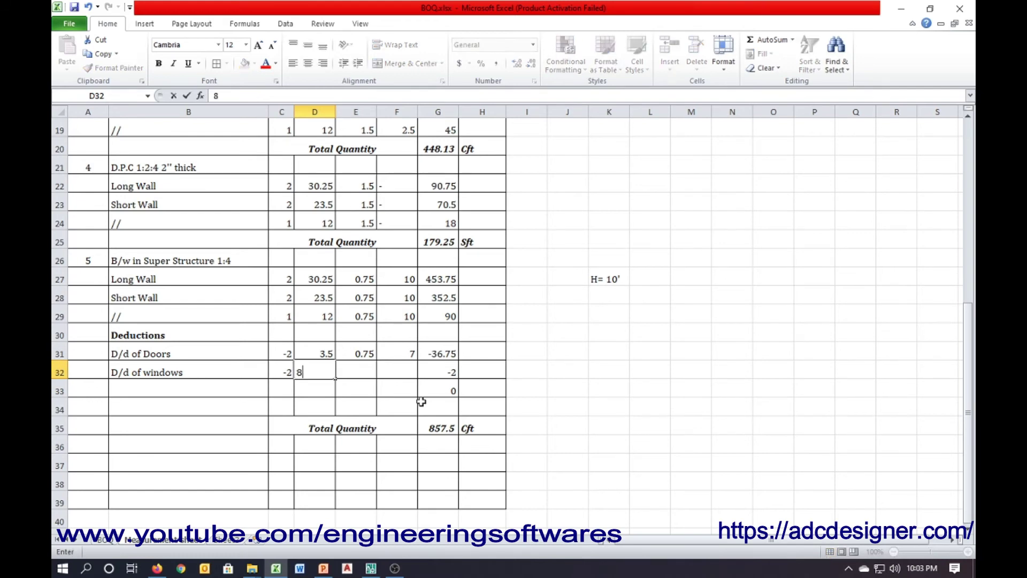
key("Tab")
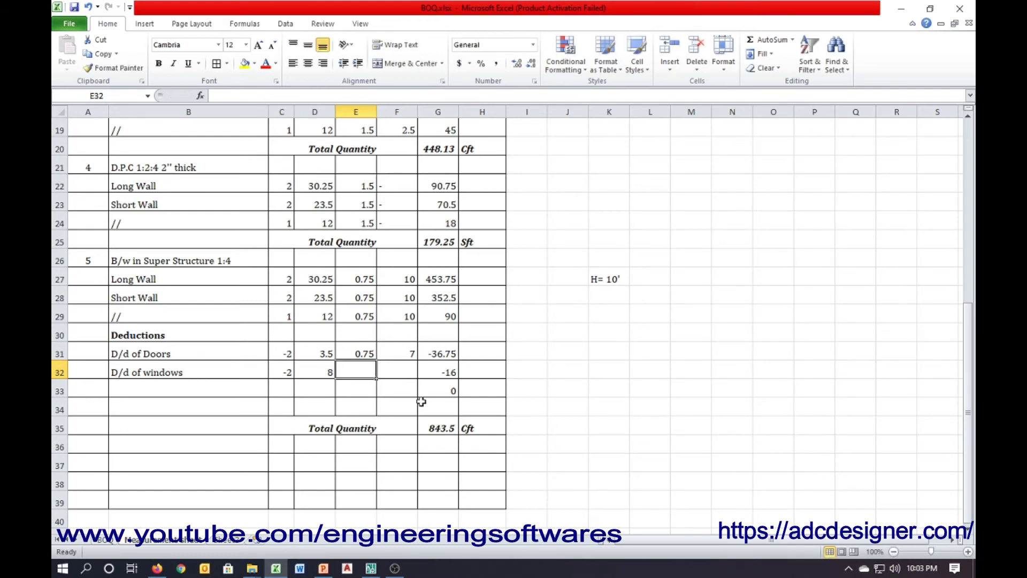
type("0.75")
key("Tab")
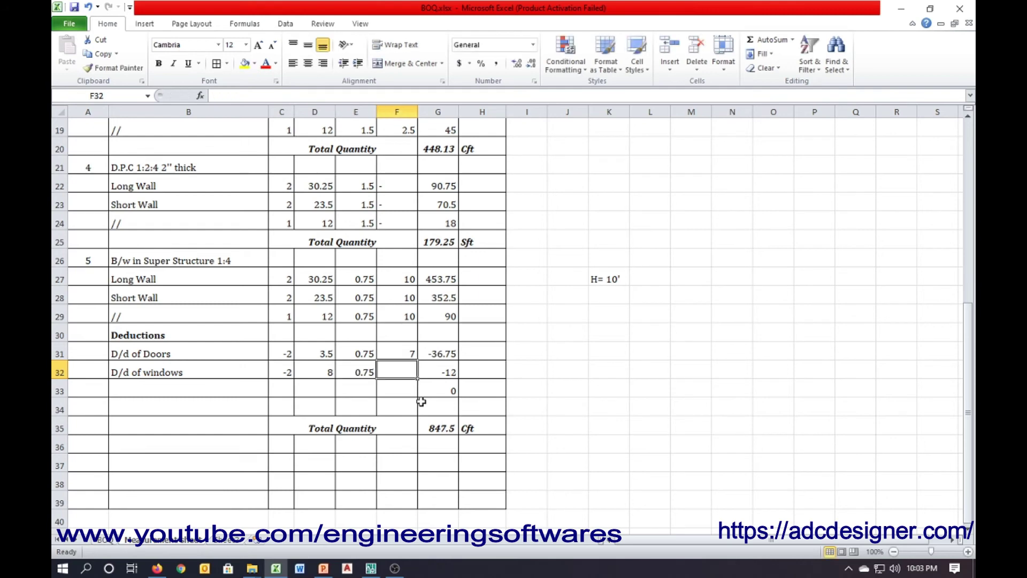
type("6")
key("Return")
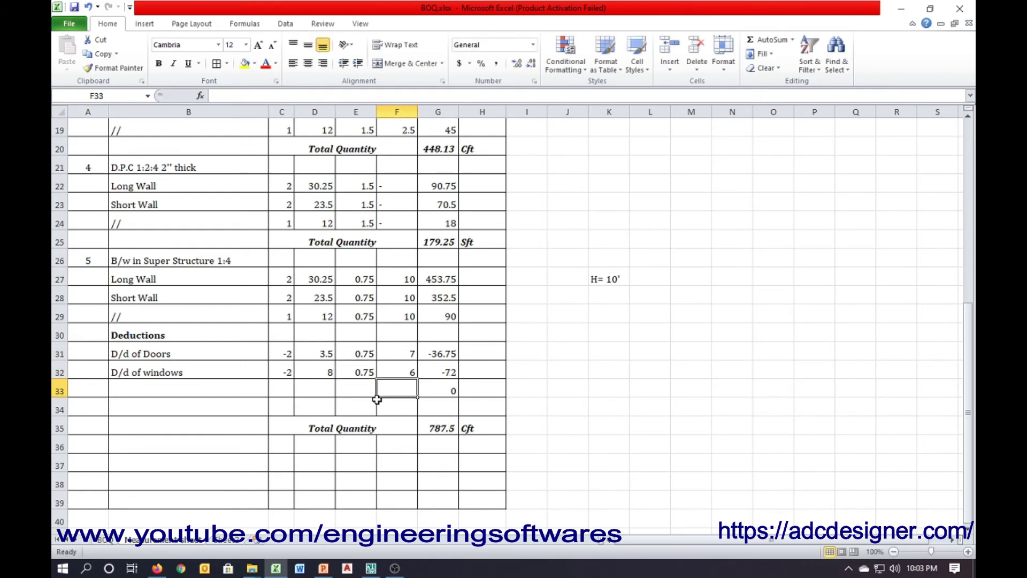
- Delete blank rows 33–34 above the item 5 total and check its SUM formula
left_click(56, 384)
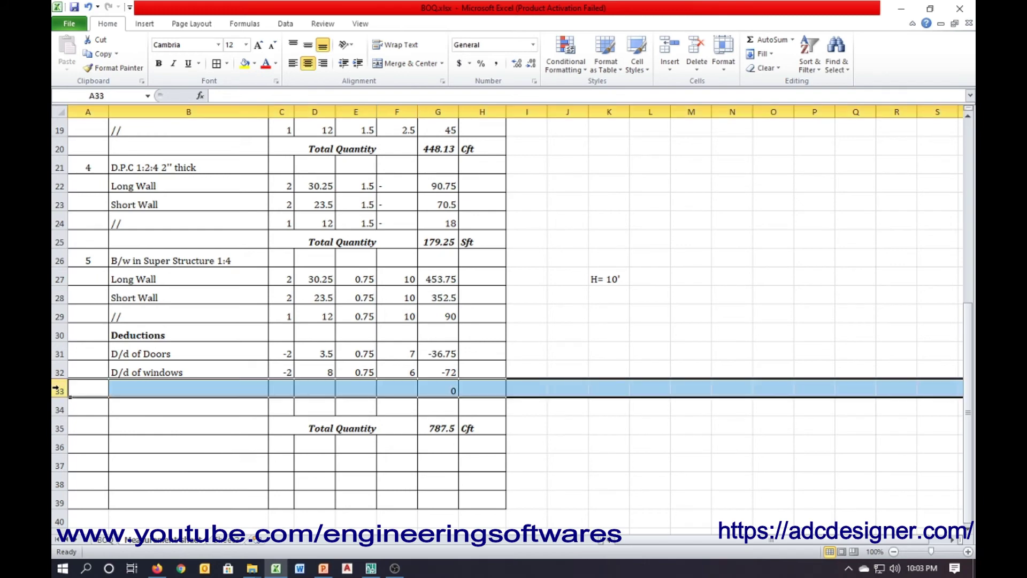
key("ctrl+minus")
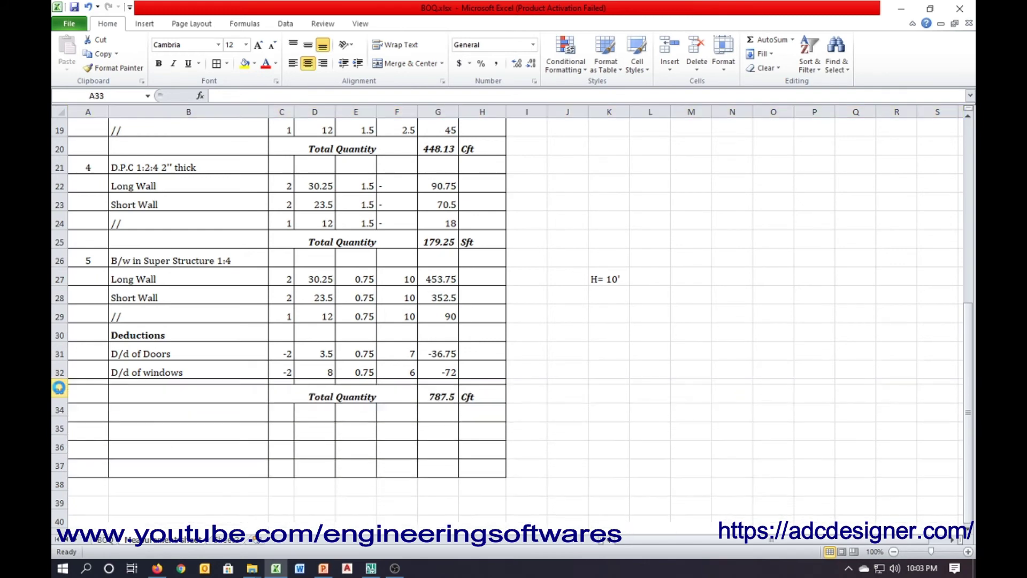
key("ctrl+minus")
left_click(447, 402)
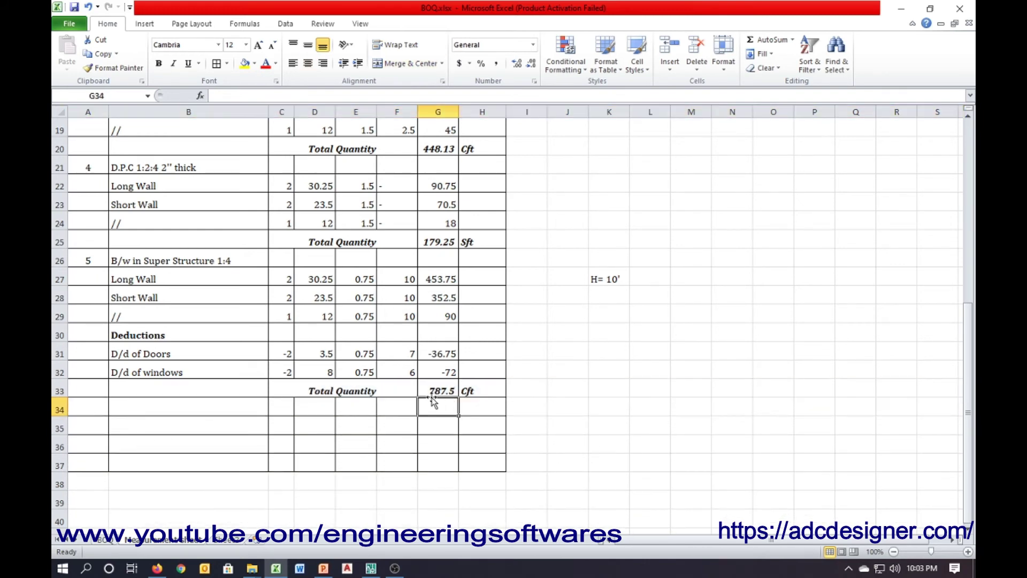
left_click(433, 390)
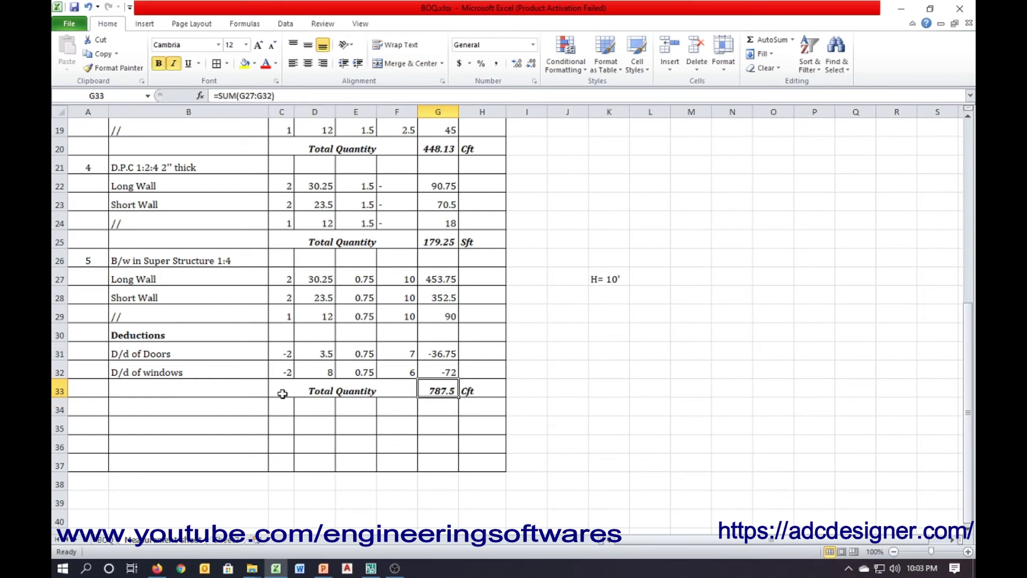
- Number the next item as 6 in A34
left_click(82, 407)
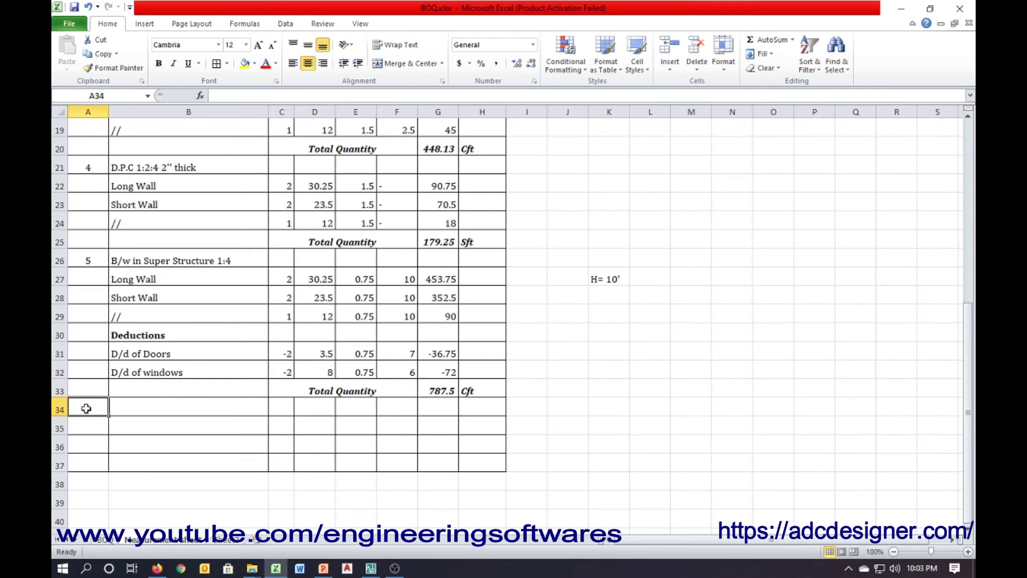
type("6")
key("Tab")
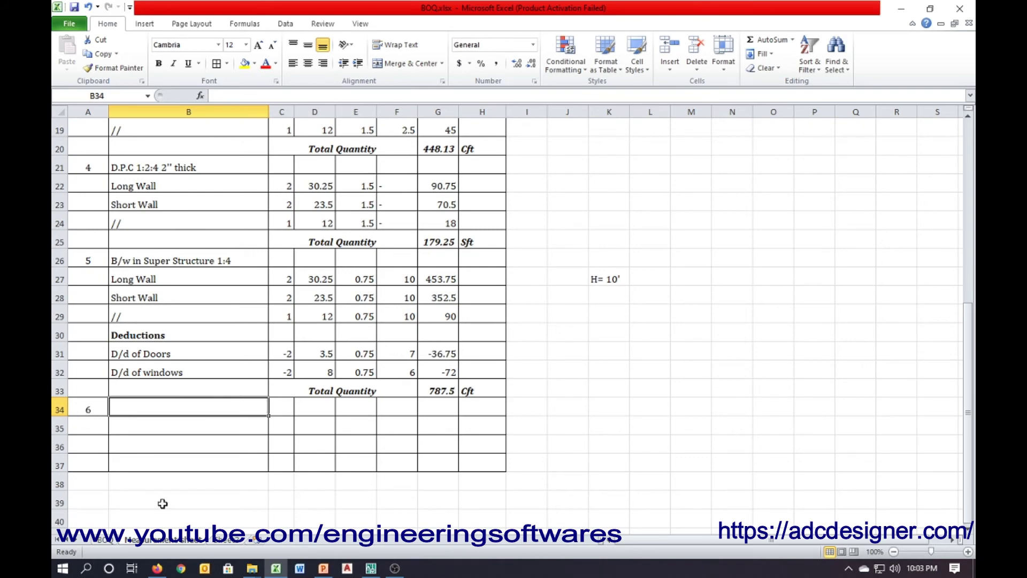
left_click(278, 570)
left_click(278, 569)
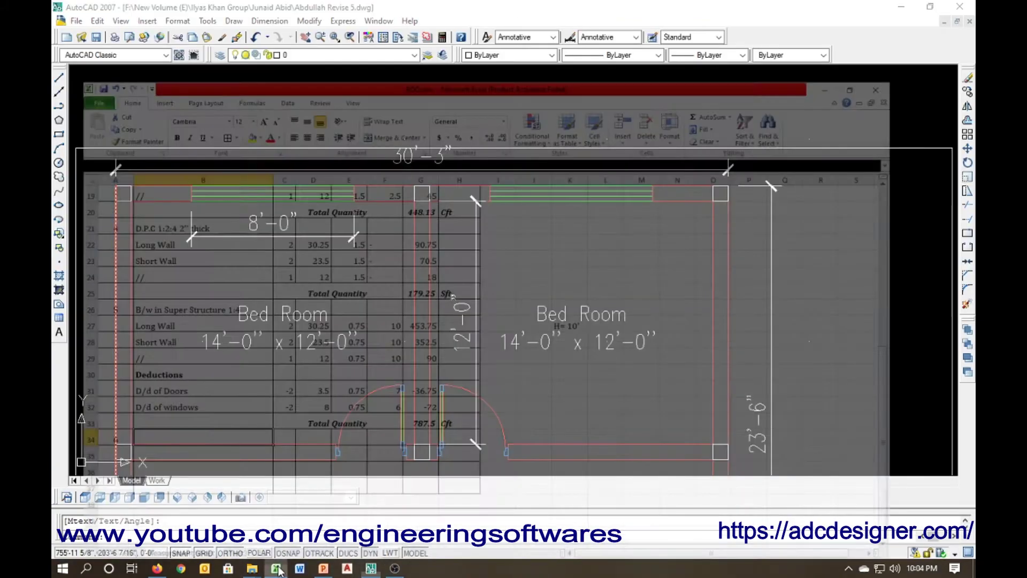
- Review slide 4's upcoming items, starting with R.C.C Lintel Over Doors & Windows
left_click(323, 568)
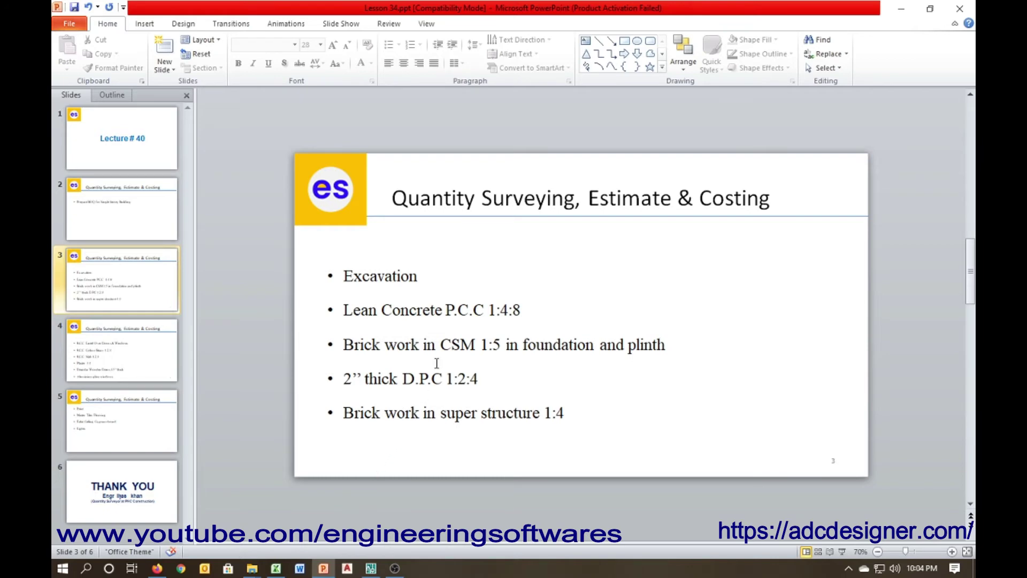
scroll(401, 327, "down", 2)
scroll(401, 328, "down", 2)
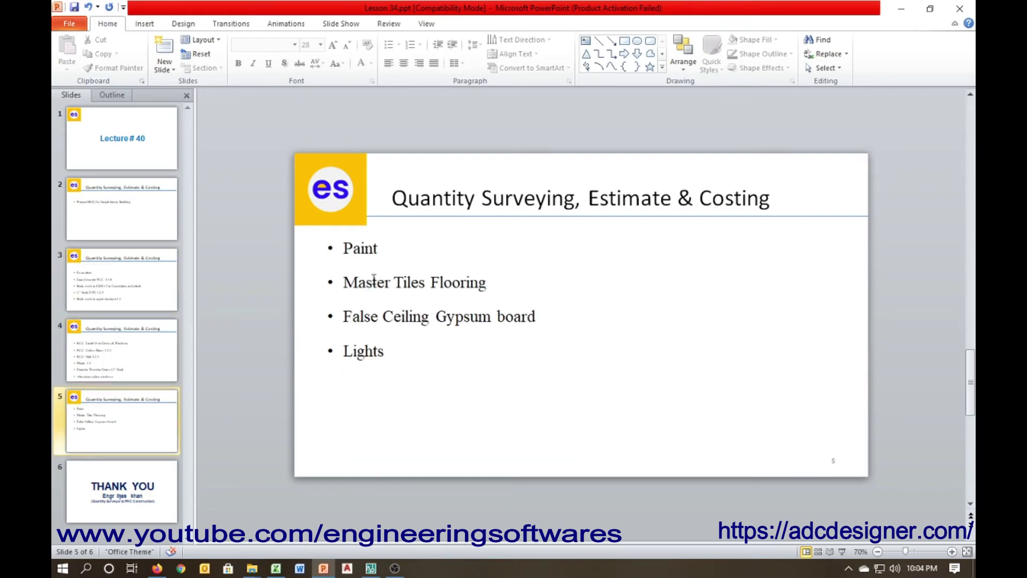
left_click(127, 369)
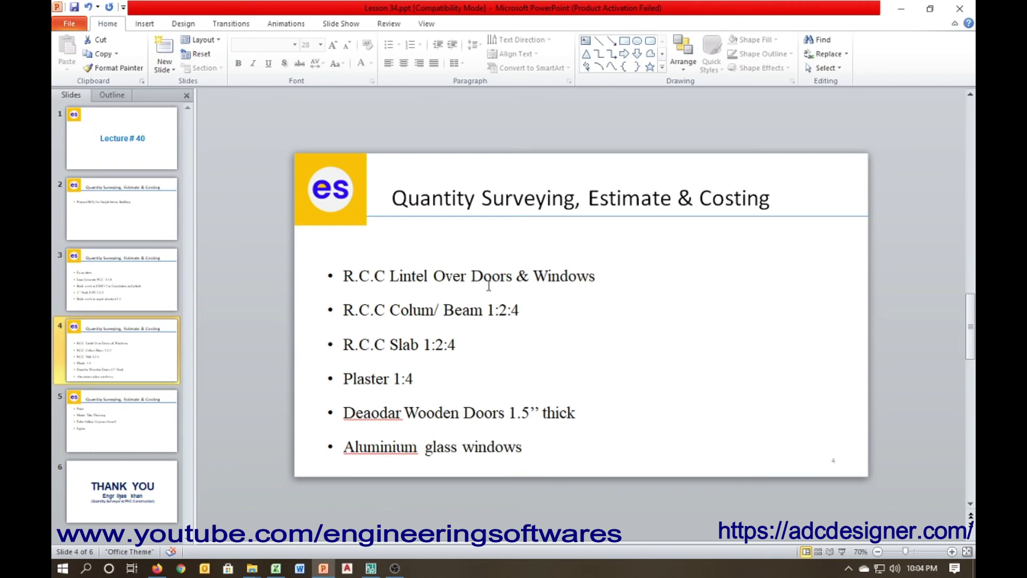
left_click(276, 569)
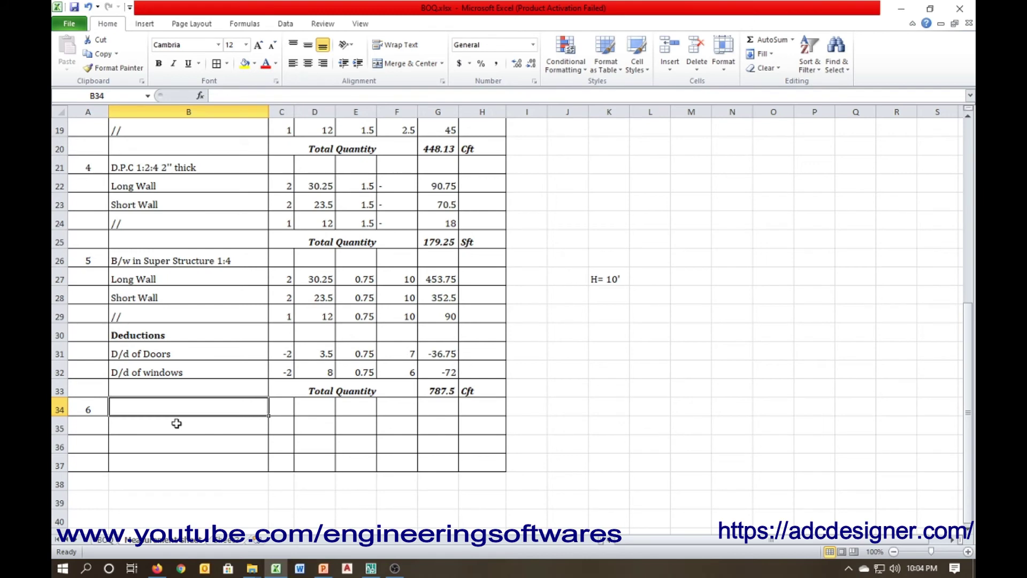
- Add the 'RCC Lintels Over Doors & Windows' heading with Doors and Windows rows, widening column B
type("RCC Lintels Ov")
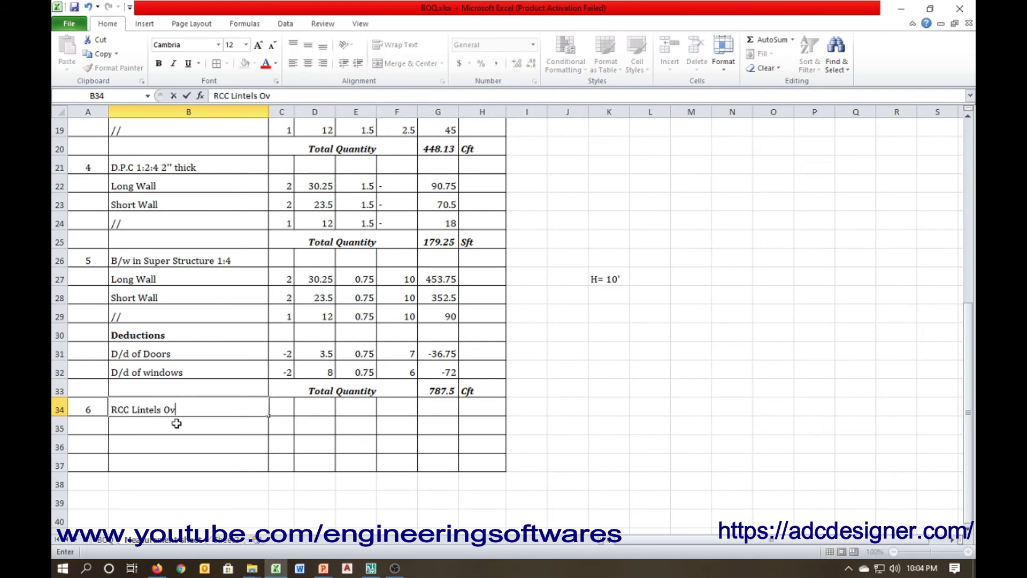
type("er Doors & Win")
type("dow")
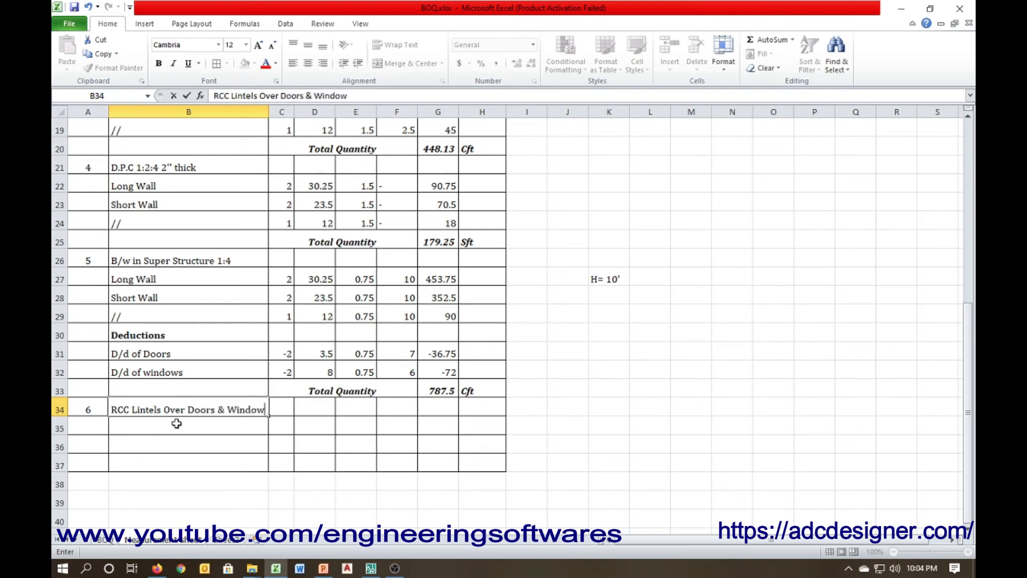
type("s")
key("Return")
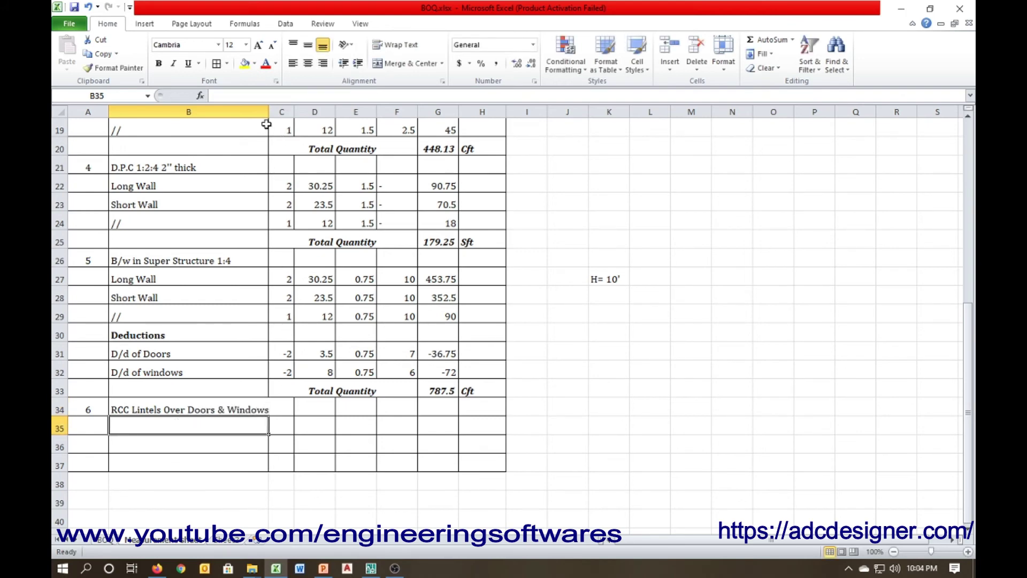
left_click_drag(269, 111, 276, 111)
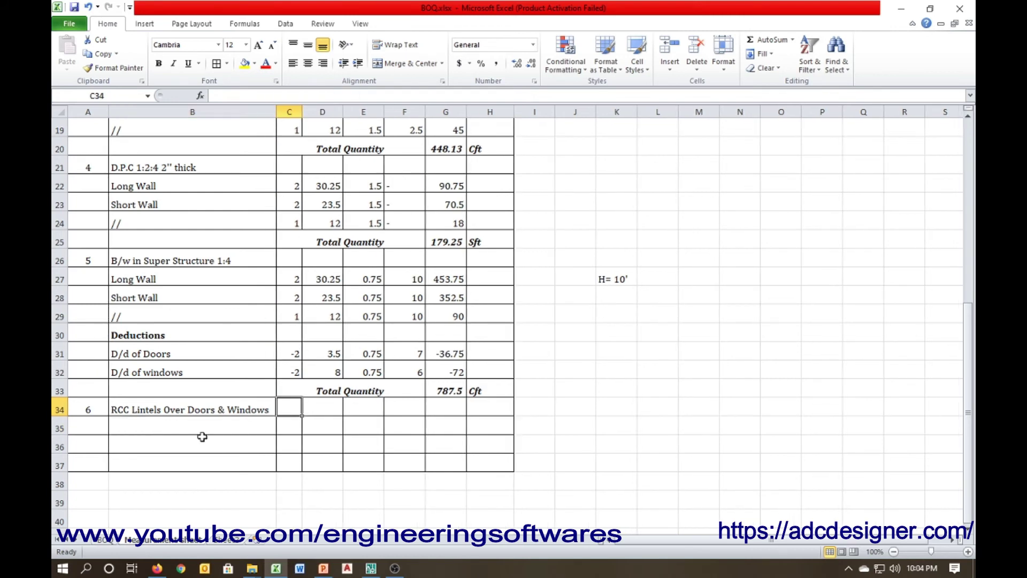
type("Door")
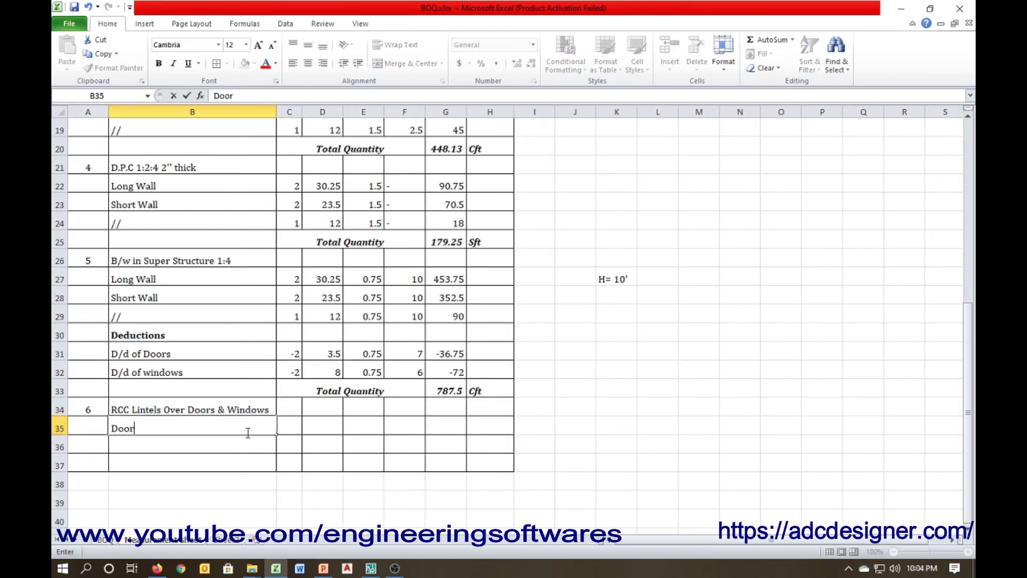
type("s")
key("Return")
type("Windo")
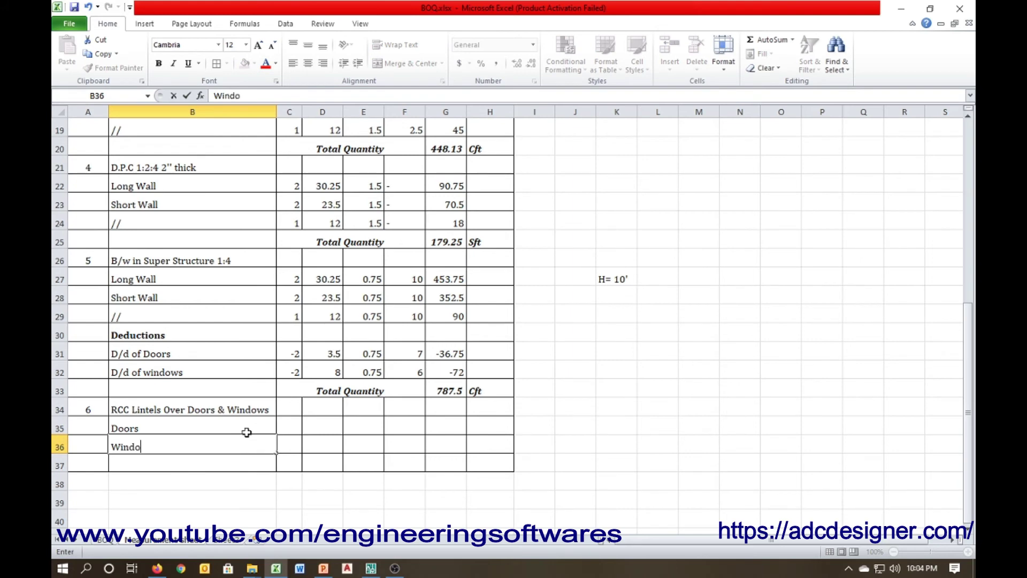
key("Return")
- Give Doors and Windows a count of 2 each, then bring up the AutoCAD bedroom doors
key("Up")
key("Up")
key("Right")
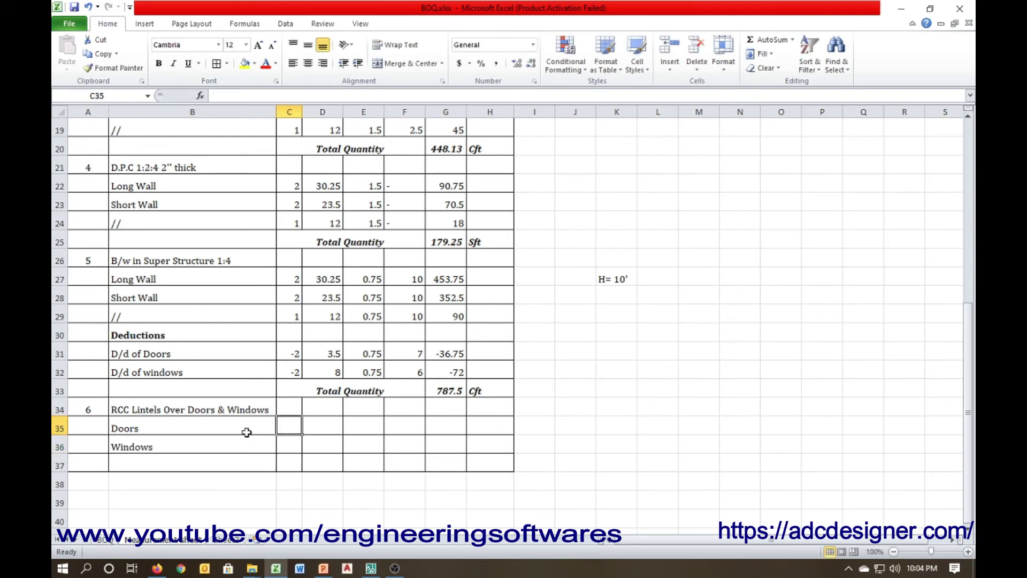
type("2")
key("Return")
type("2")
key("Up")
key("Right")
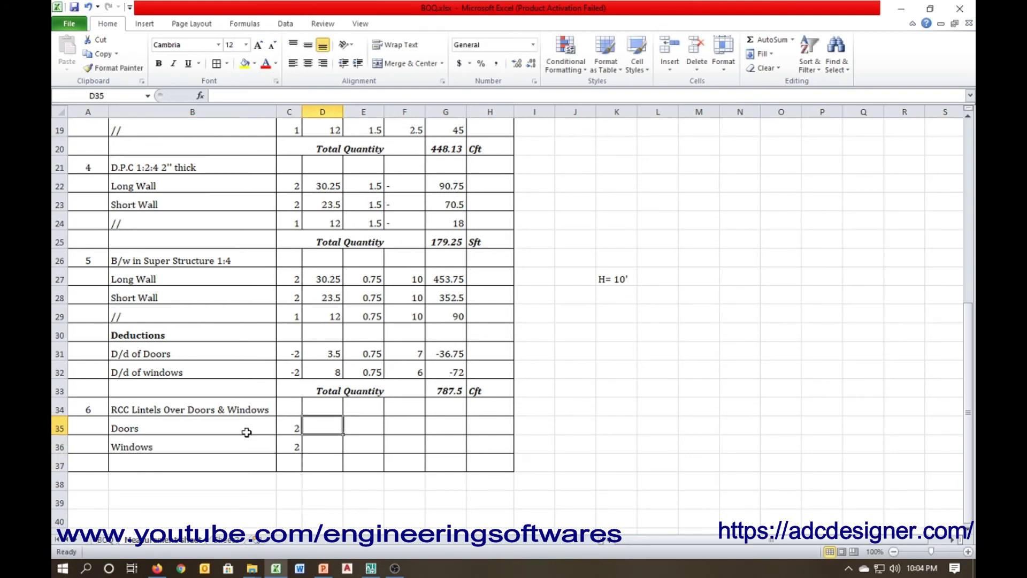
left_click(378, 568)
left_click_drag(445, 390, 452, 286)
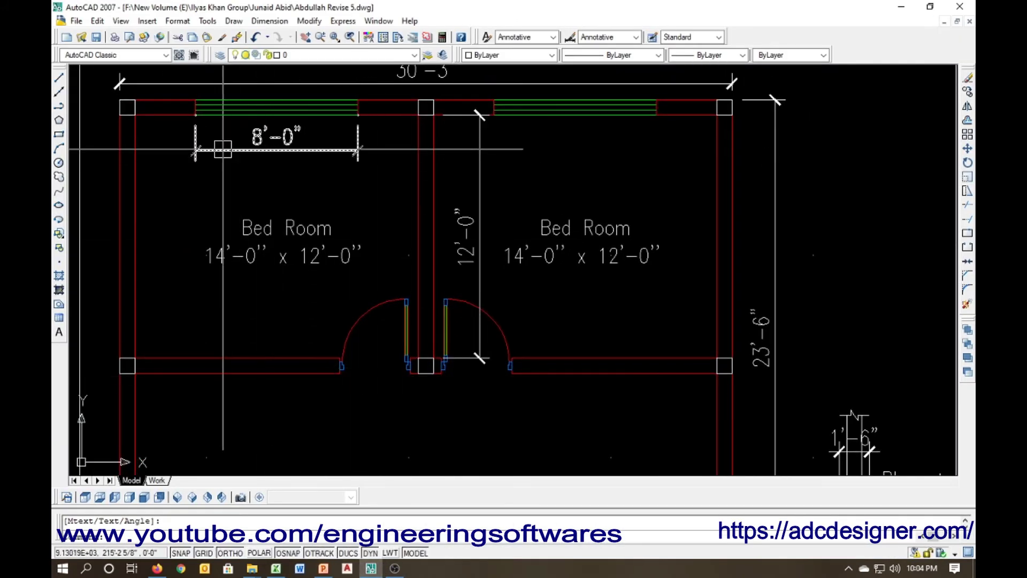
- Inspect the bedroom door openings in the AutoCAD plan, then return to the BOQ sheet
left_click(346, 328)
key("Escape")
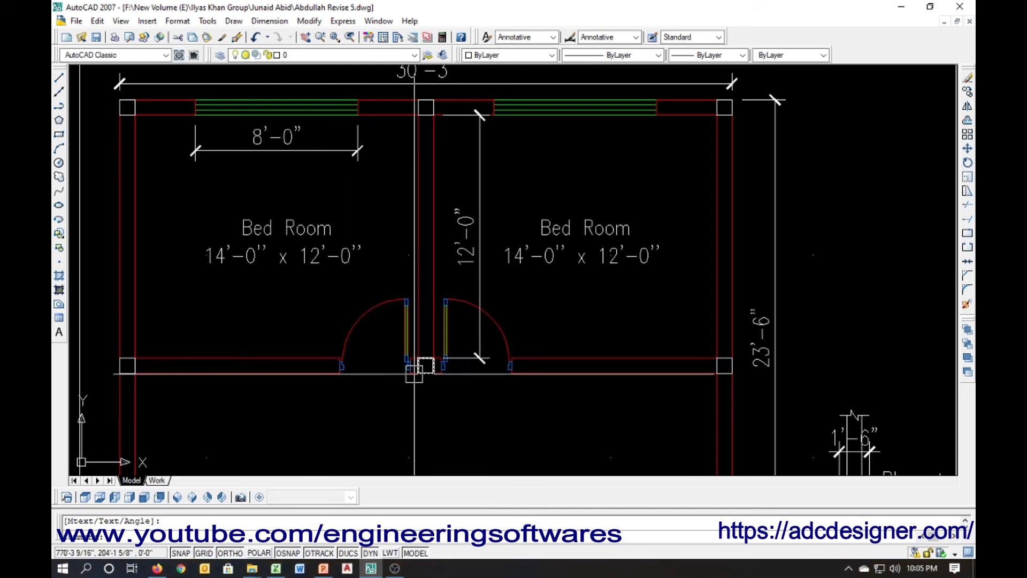
scroll(425, 367, "up", 1)
scroll(402, 378, "up", 1)
scroll(422, 380, "up", 1)
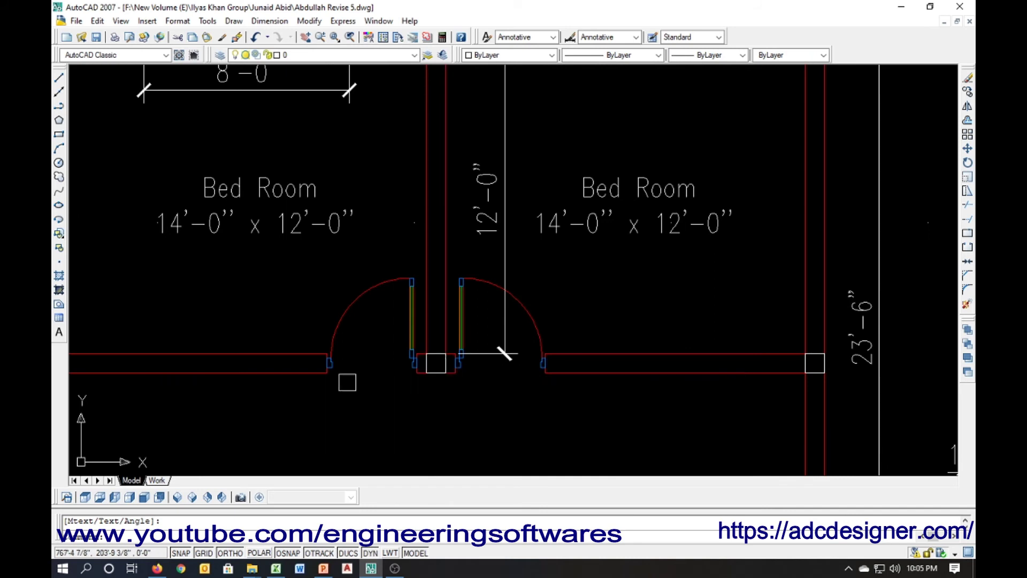
key("Escape")
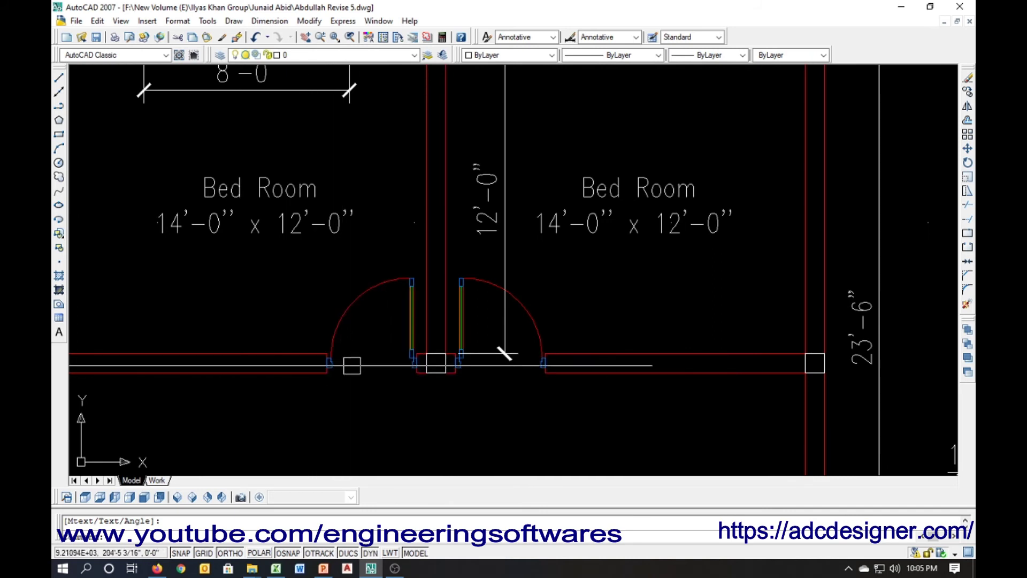
scroll(577, 331, "down", 2)
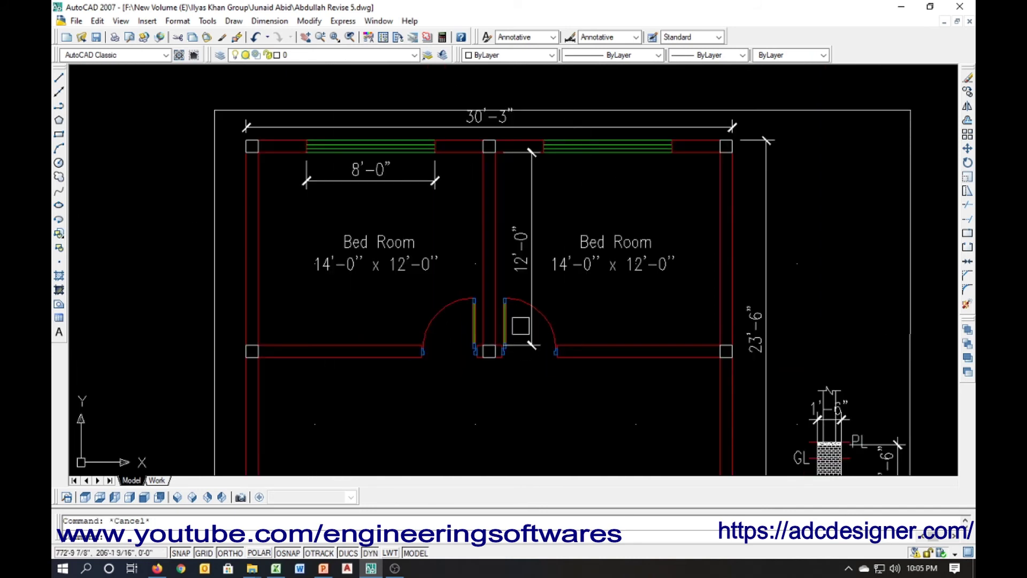
left_click(323, 569)
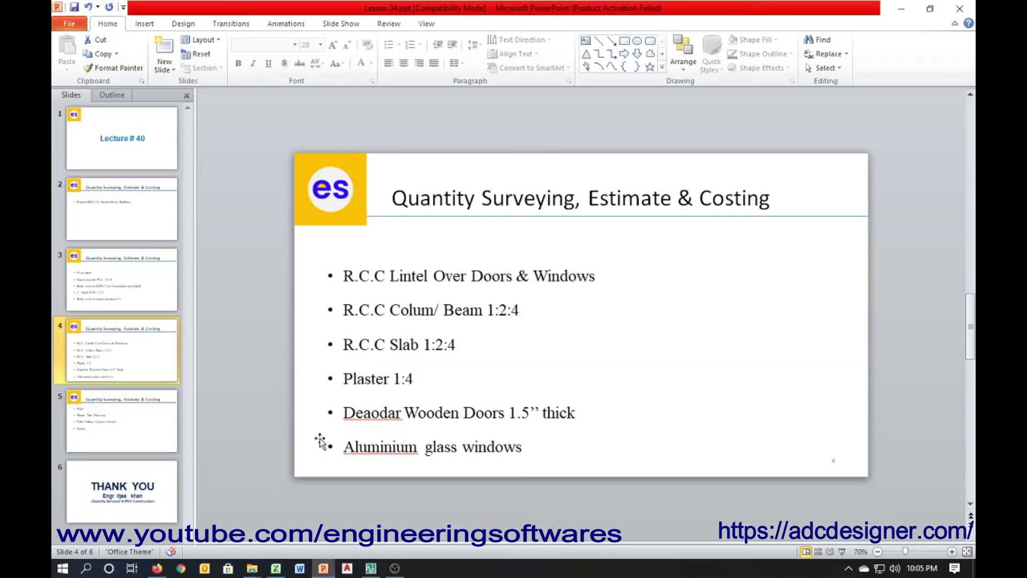
left_click(276, 568)
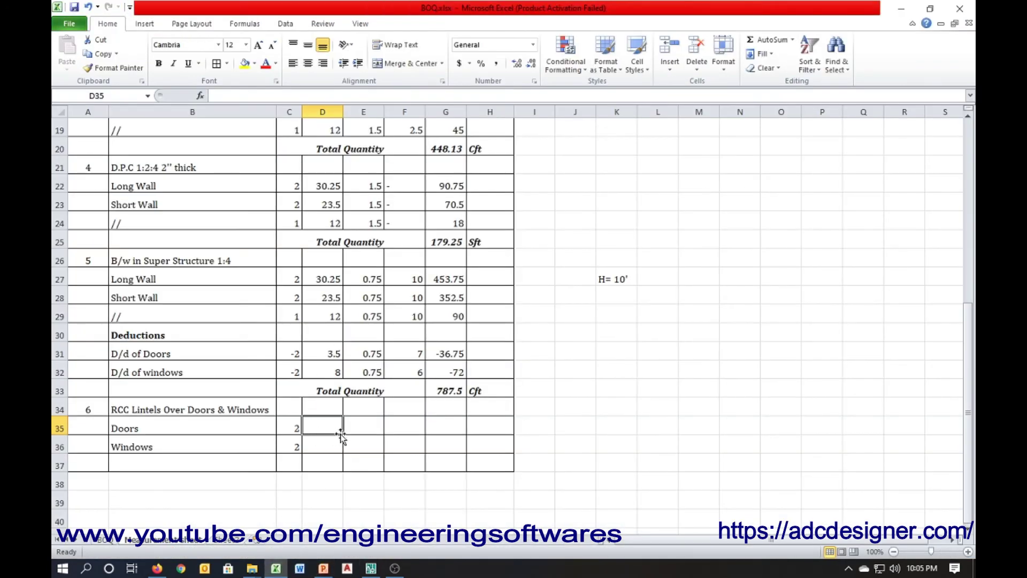
- Enter lintel lengths 4.5 and 9, width 0.75 and depth 1 for Doors and Windows
type("4.5")
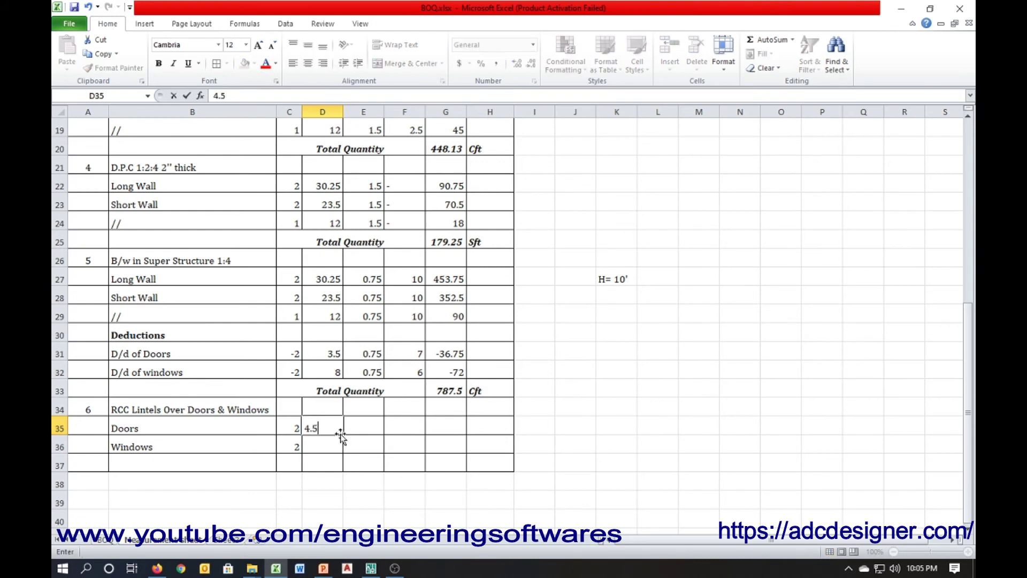
key("Return")
type("9")
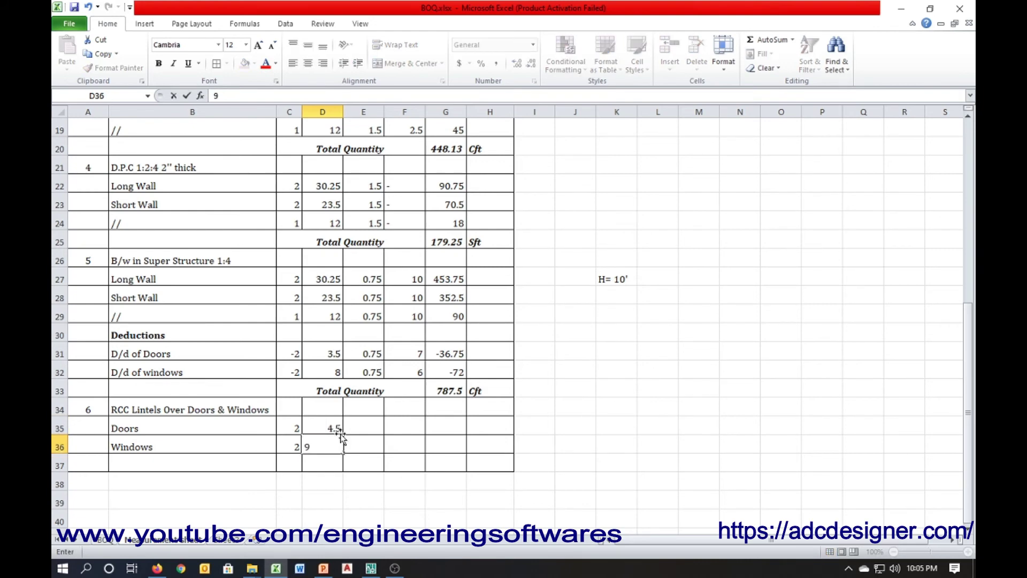
left_click(345, 431)
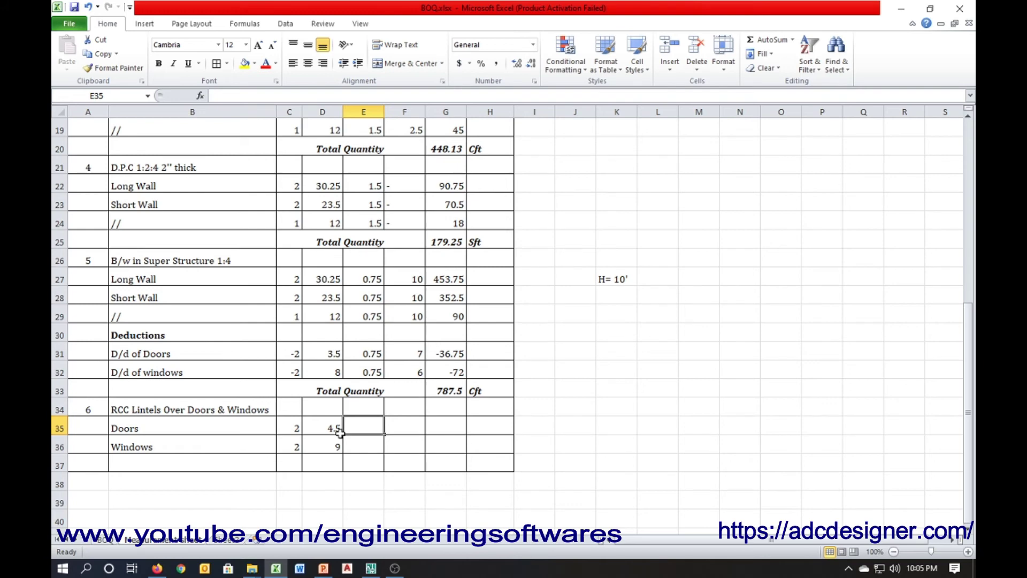
type("0.75")
key("Tab")
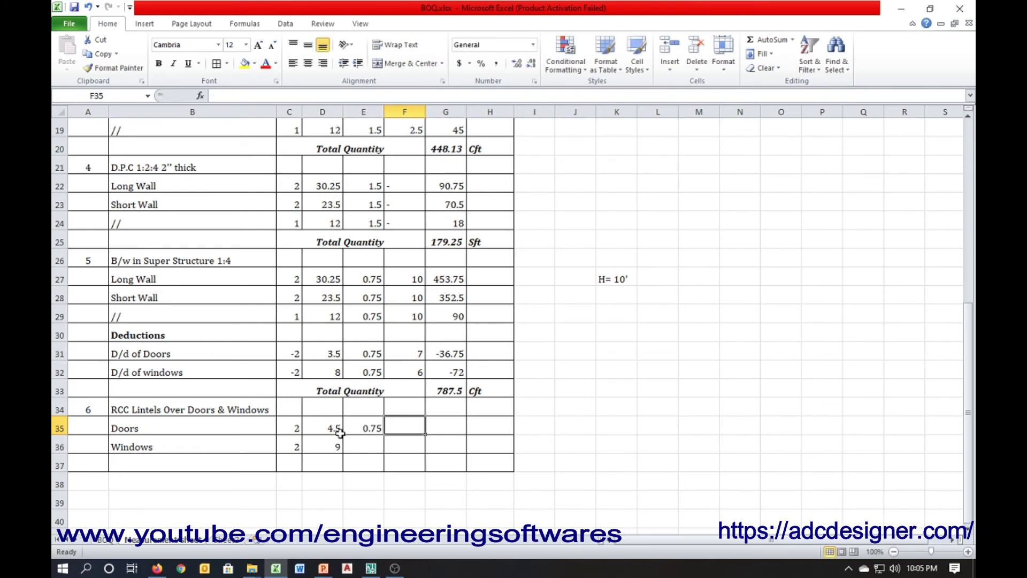
type("1")
key("Return")
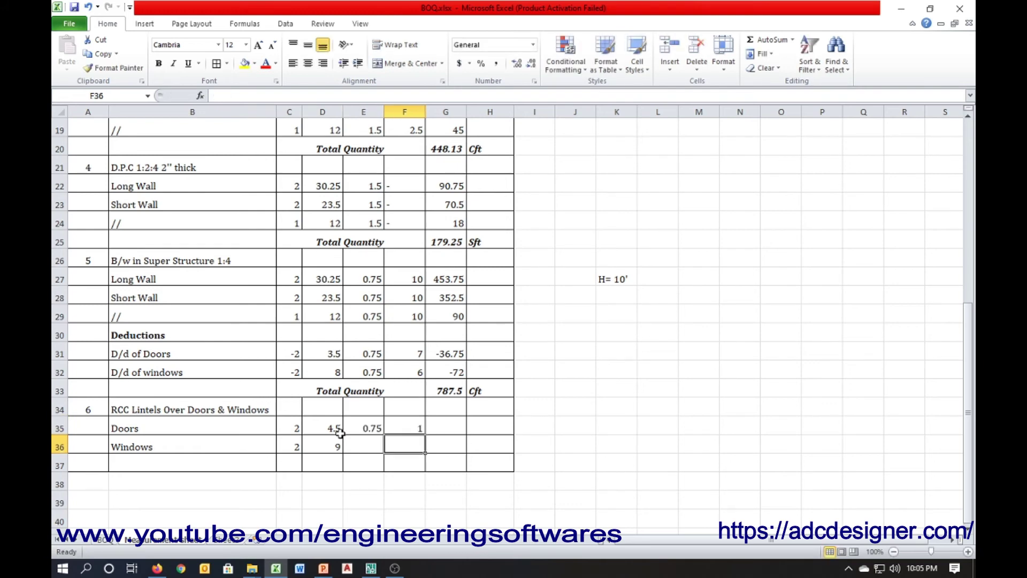
type("0.75")
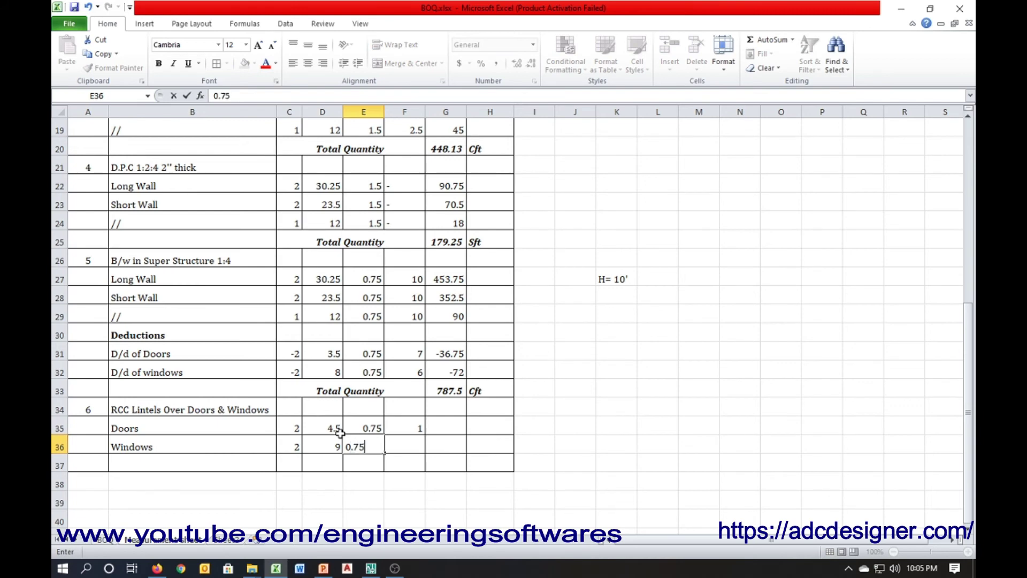
key("Tab")
type("1")
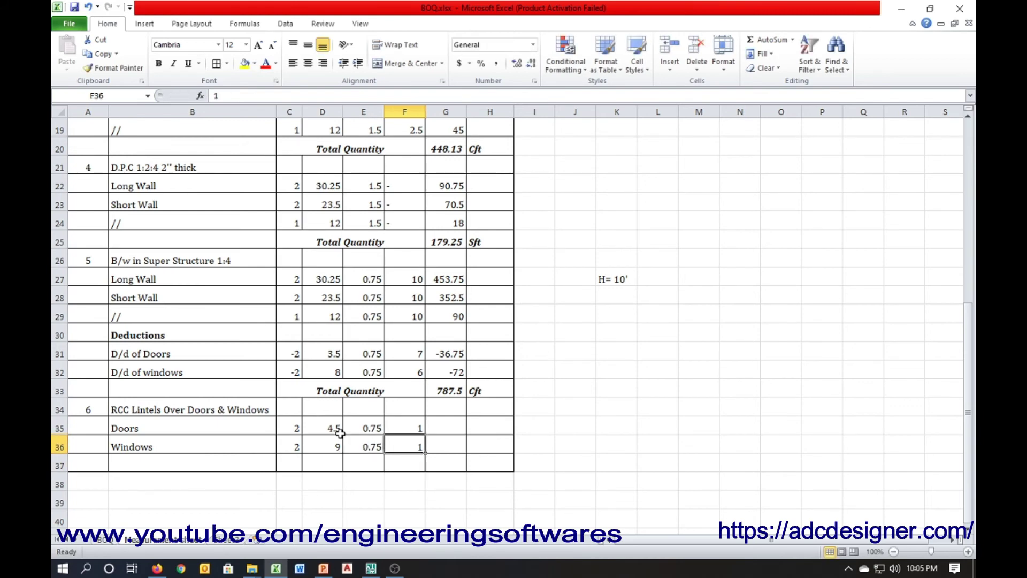
key("Up")
- Compute =PRODUCT(C35:F35) in G35 and copy it to G36, giving 6.75 and 13.5
key("Right")
type("=produ")
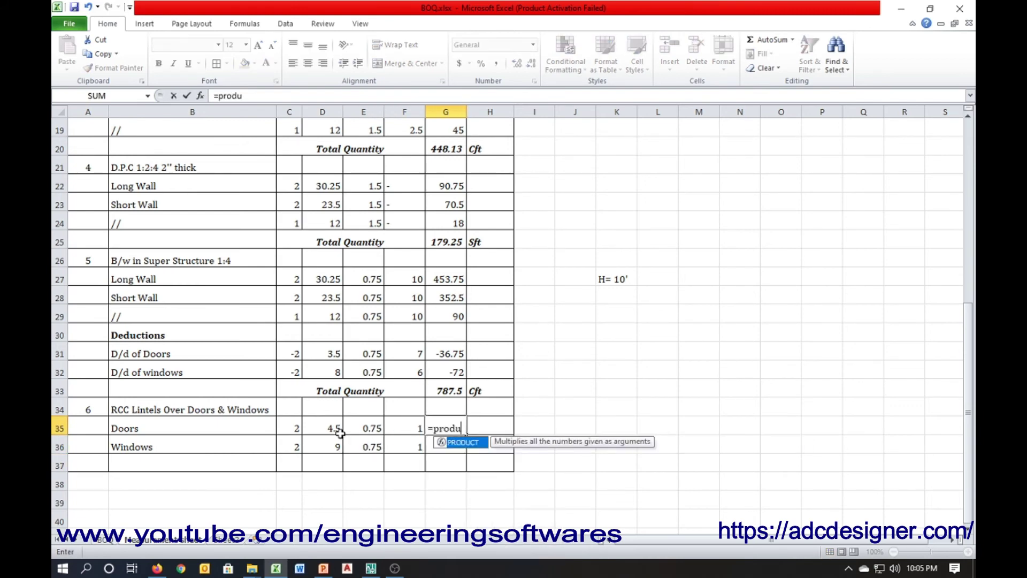
type("ct(")
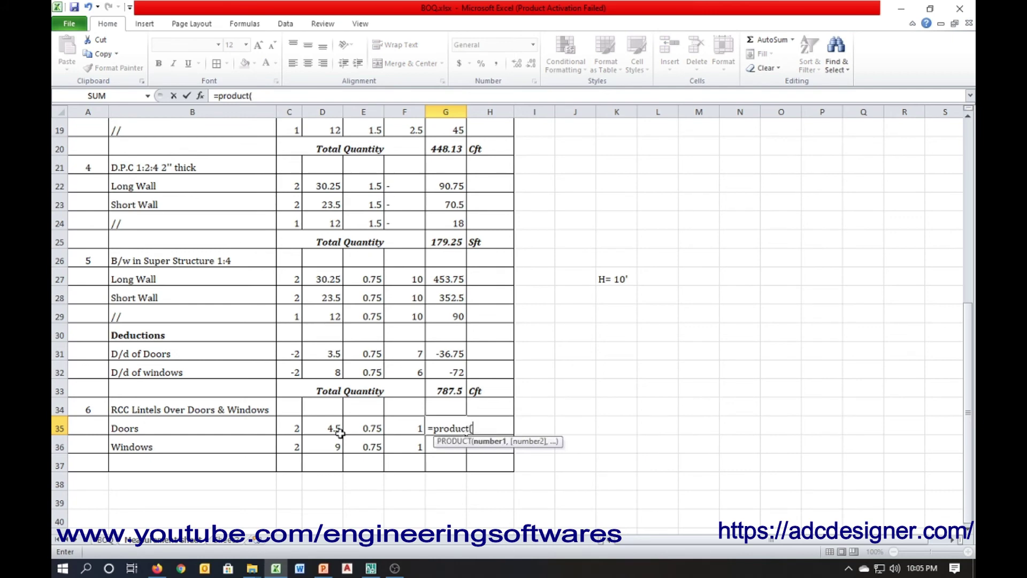
left_click(339, 432)
key("shift+Right")
key("shift+Right")
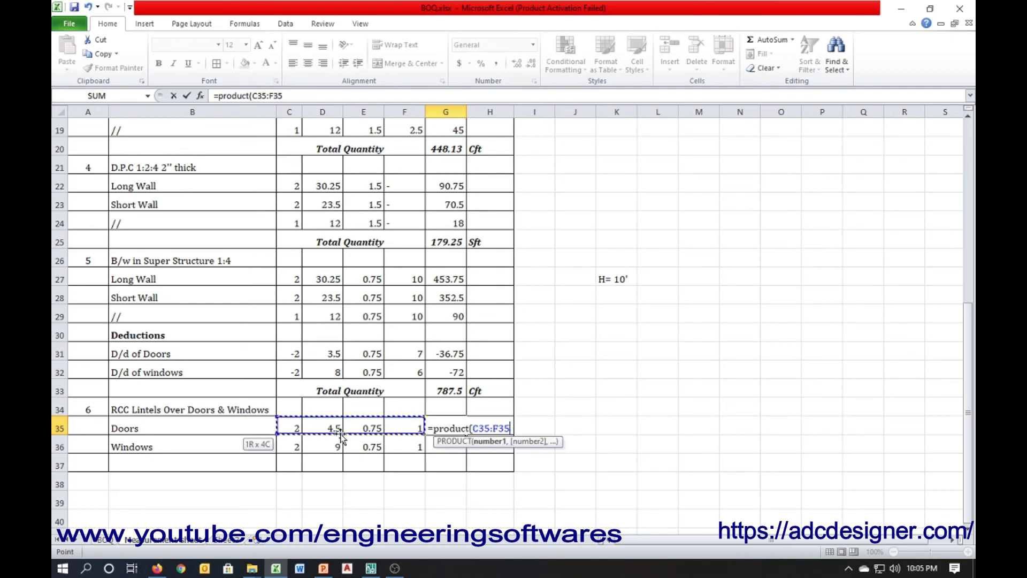
type(")")
key("Return")
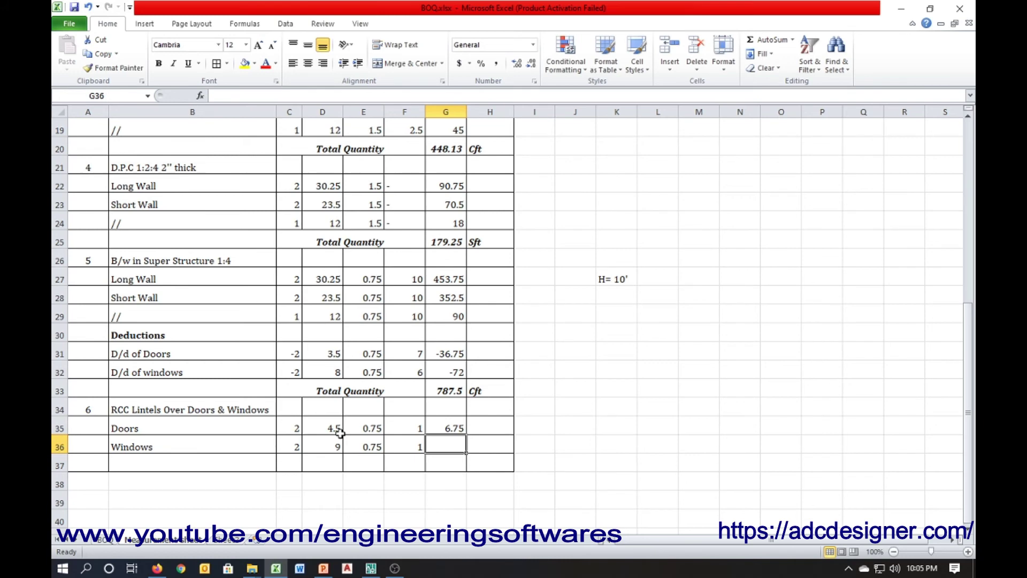
key("ctrl+d")
key("Return")
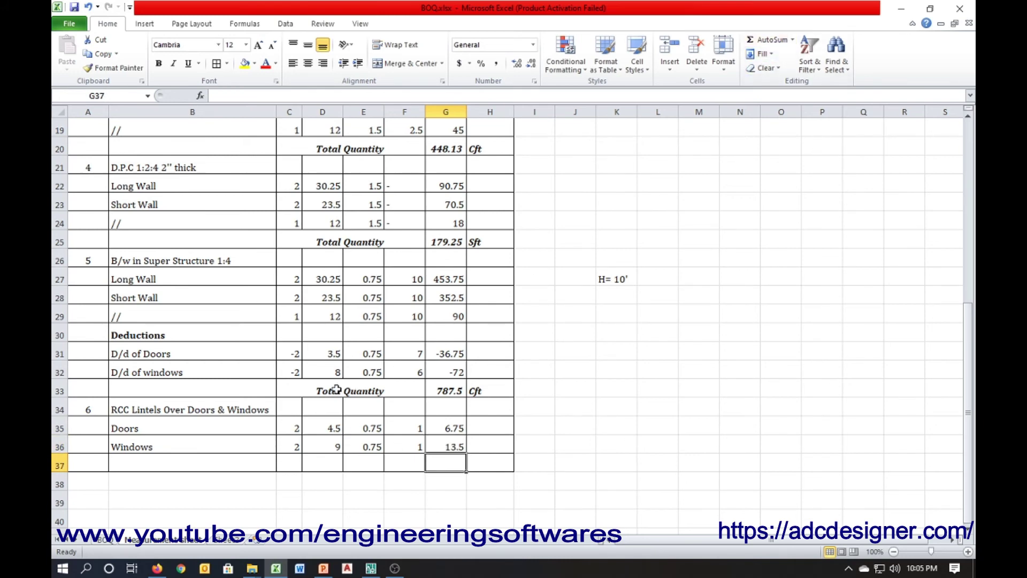
- Copy the Total Quantity row below the lintels and sum Doors and Windows to 20.25 Cft
left_click_drag(336, 389, 490, 390)
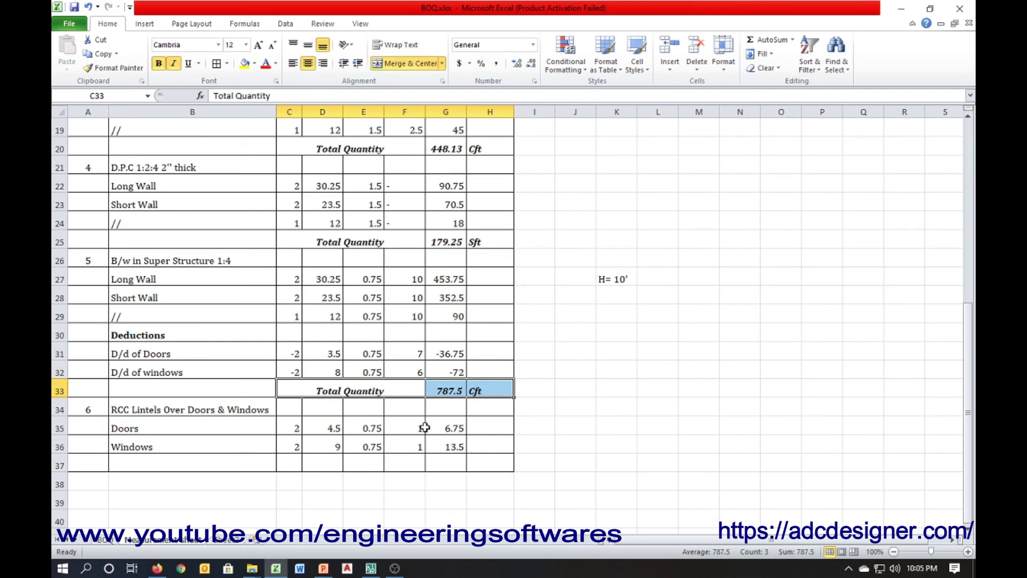
key("ctrl+c")
left_click(291, 464)
key("ctrl+v")
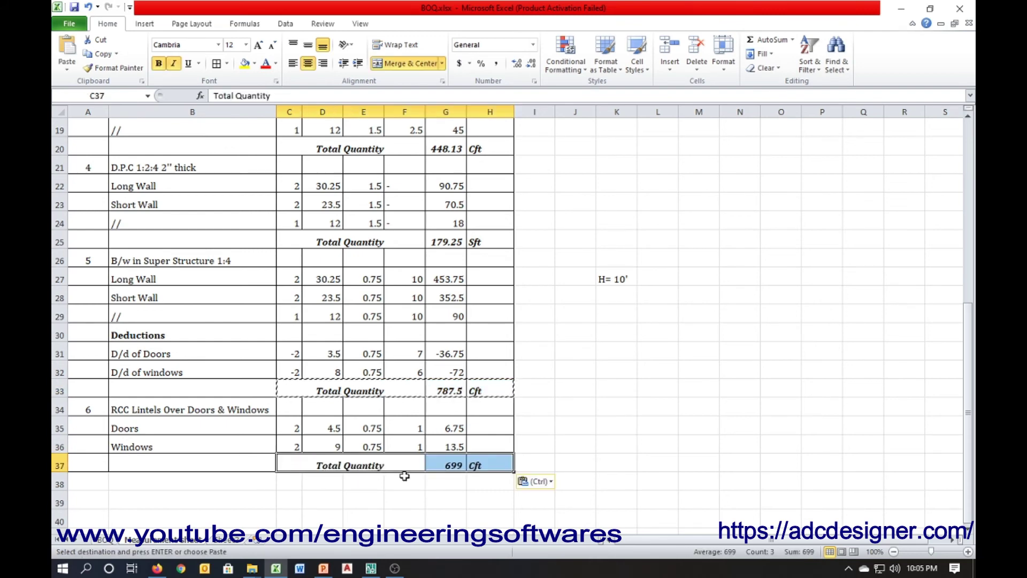
double_click(455, 465)
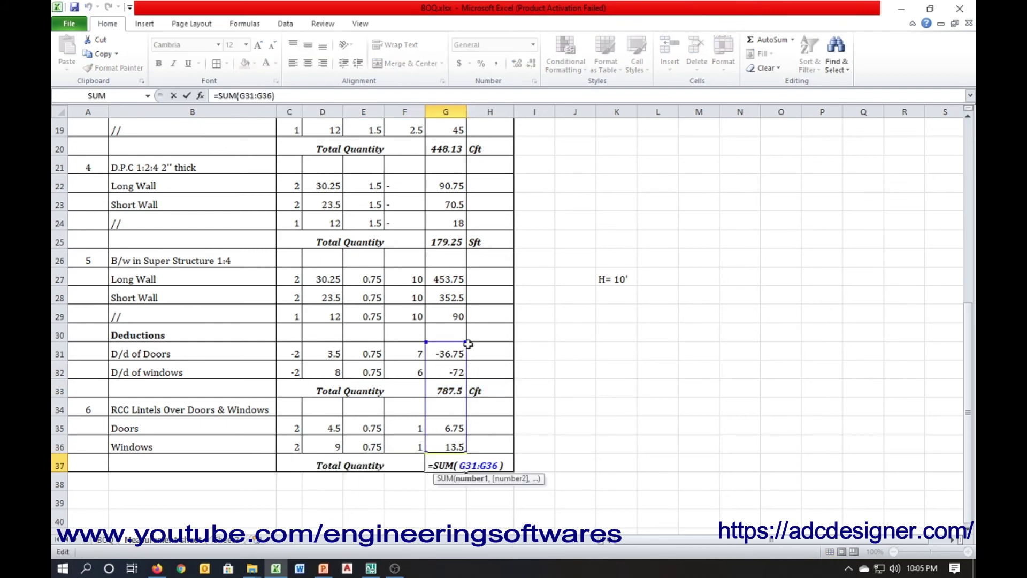
left_click_drag(468, 344, 465, 416)
key("Return")
left_click(489, 481)
scroll(354, 359, "down", 2)
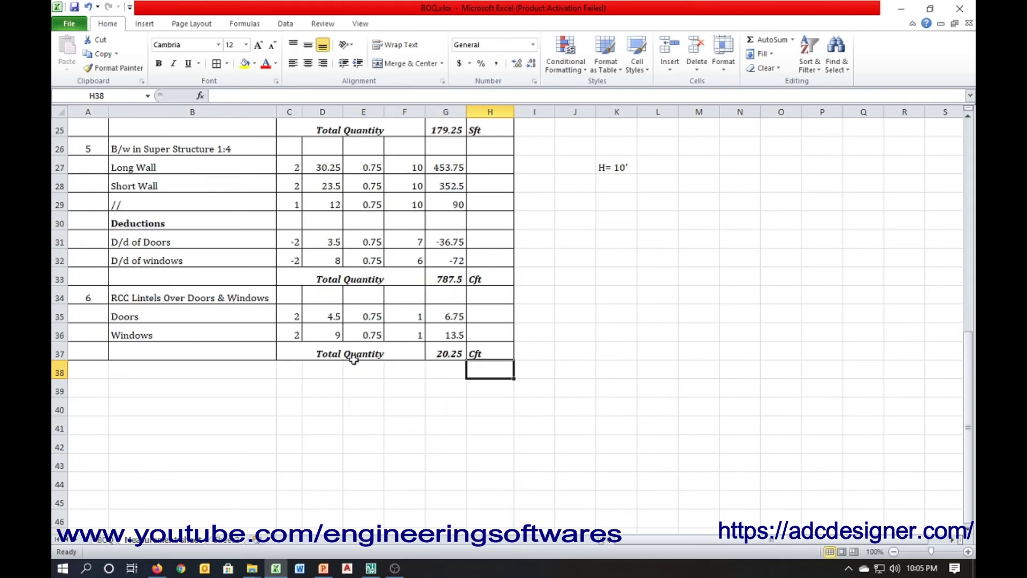
left_click(325, 568)
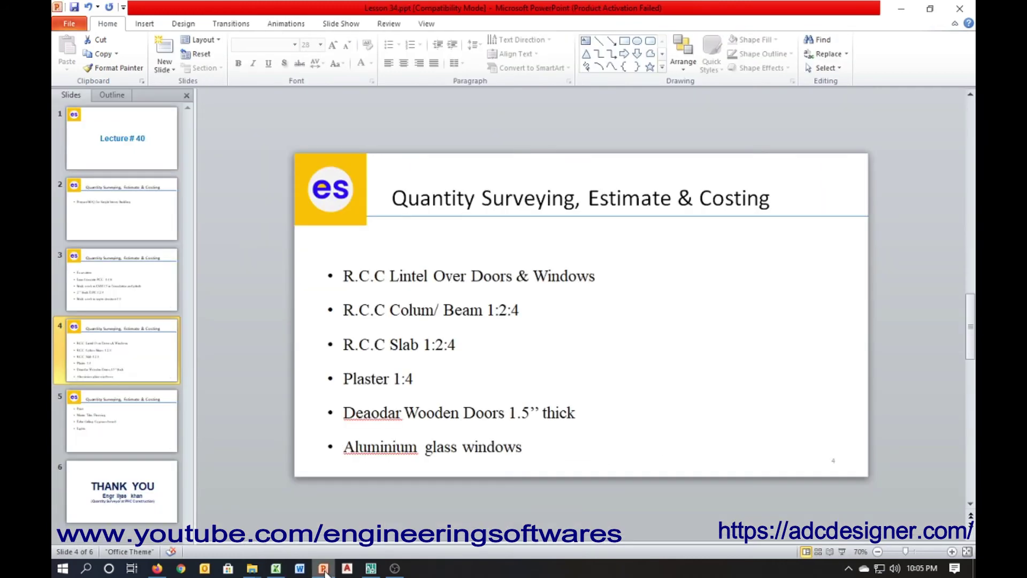
left_click(324, 568)
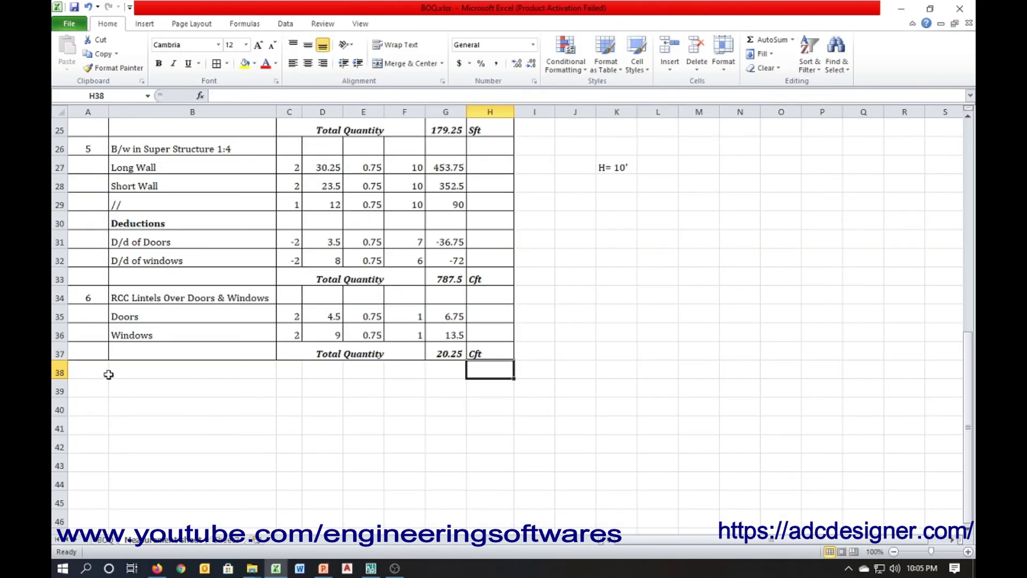
- Centre-align and add all borders to the blank rows A38:H45
mouse_move(106, 372)
left_mouse_down()
mouse_move(451, 483)
mouse_move(474, 499)
left_mouse_up()
left_click(308, 63)
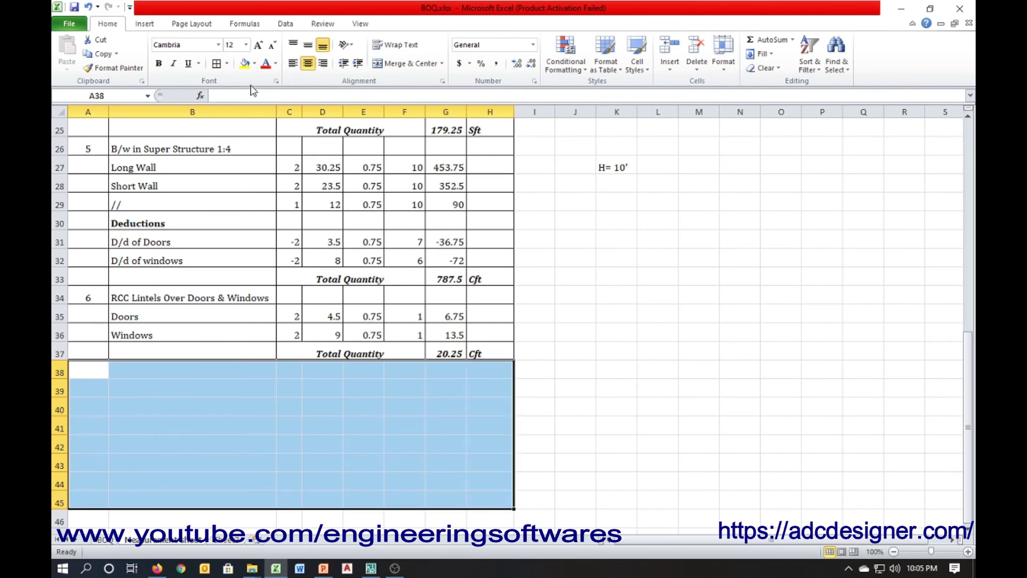
left_click(216, 63)
left_click(100, 372)
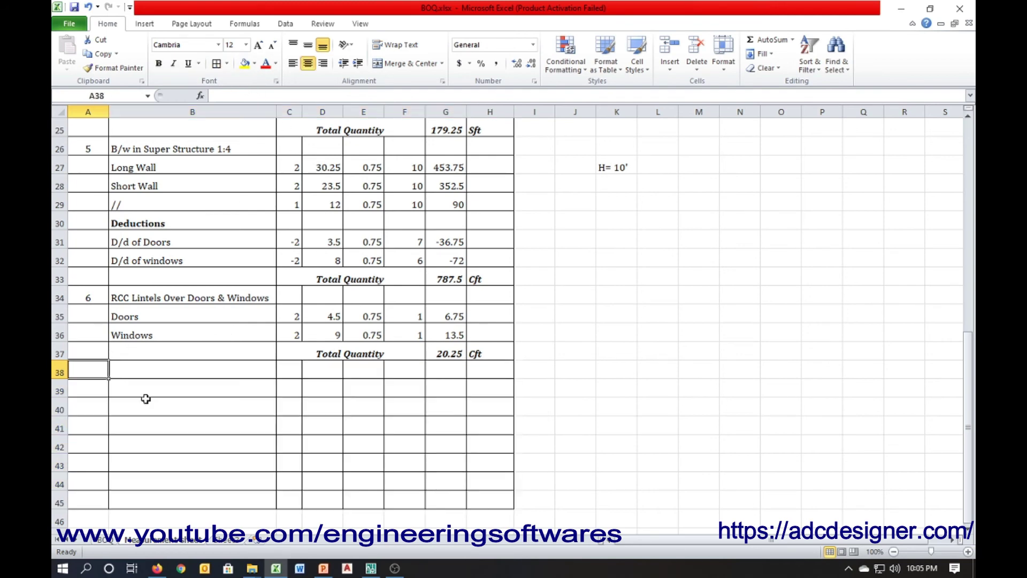
- Enter item 7 with the description 'Reinforced Concrete'
type("7")
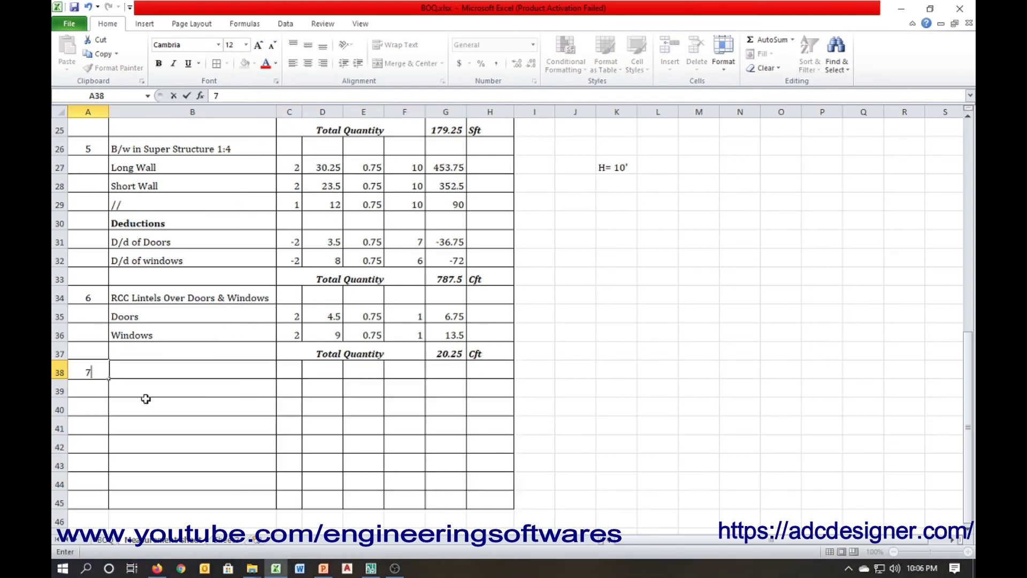
key("Tab")
type("R.CC Cou")
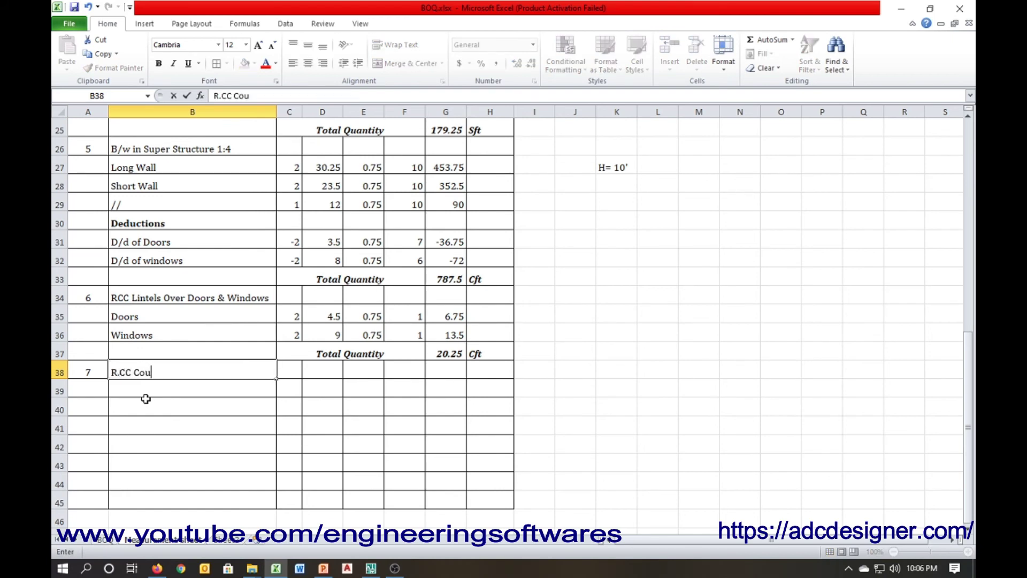
type("lmn")
key("Return")
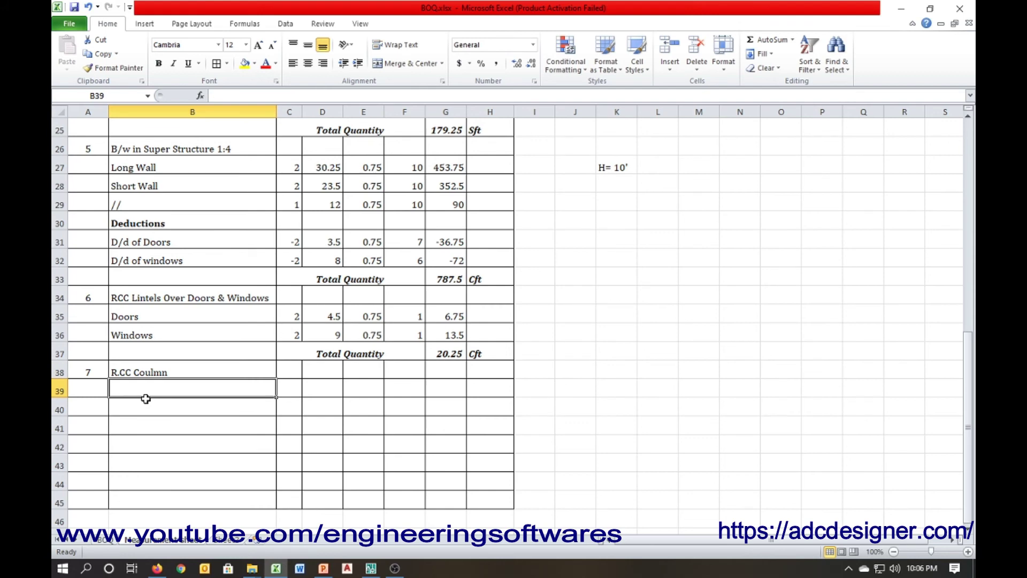
left_click(285, 372)
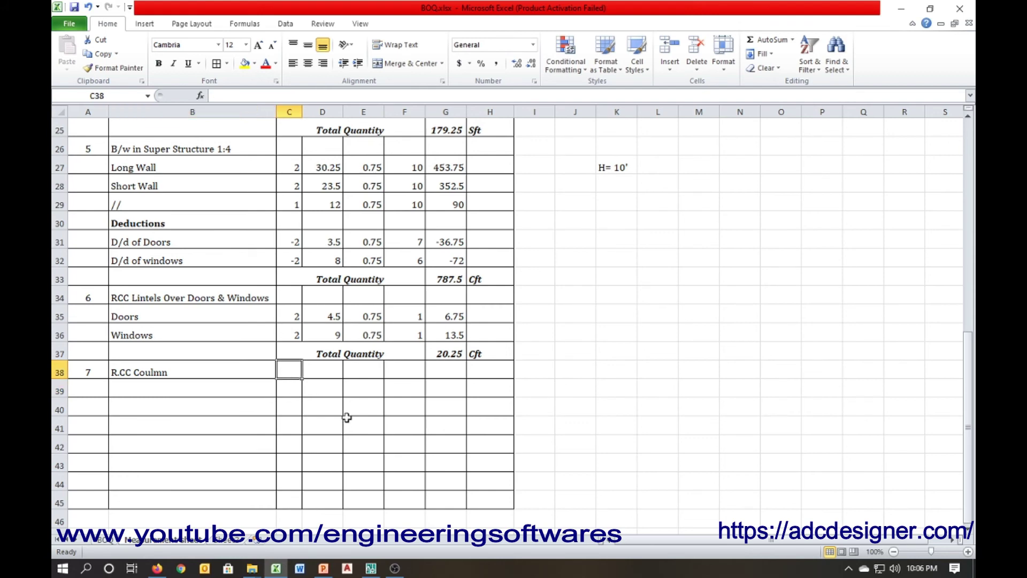
left_click(236, 385)
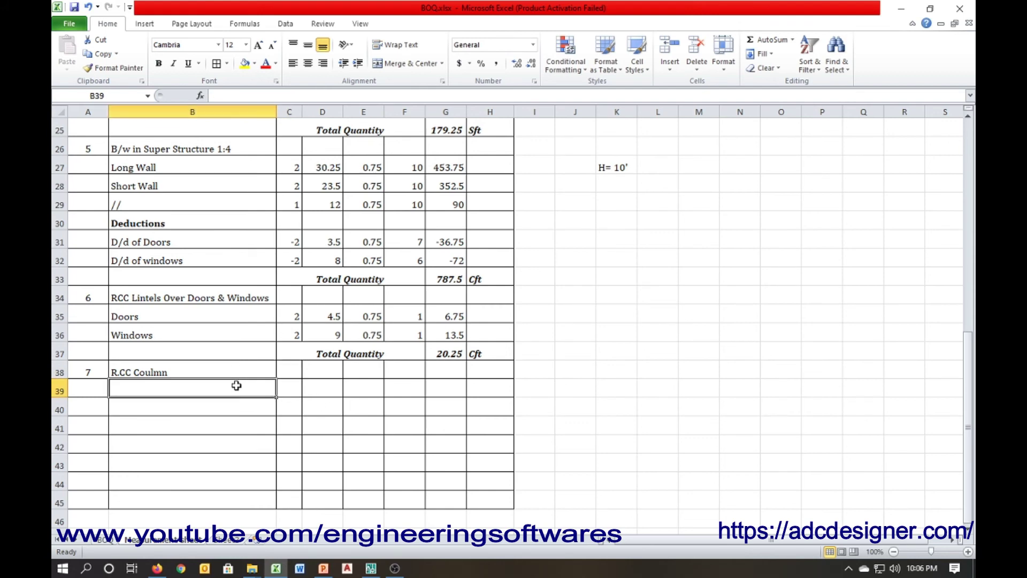
type("Coul")
key("Escape")
key("Up")
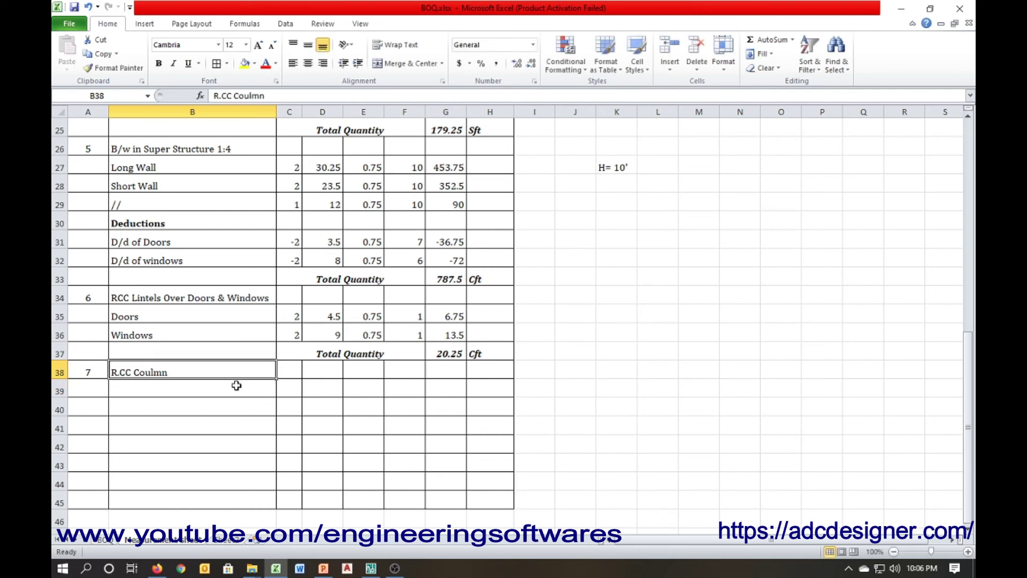
type("Reinforced Concrete")
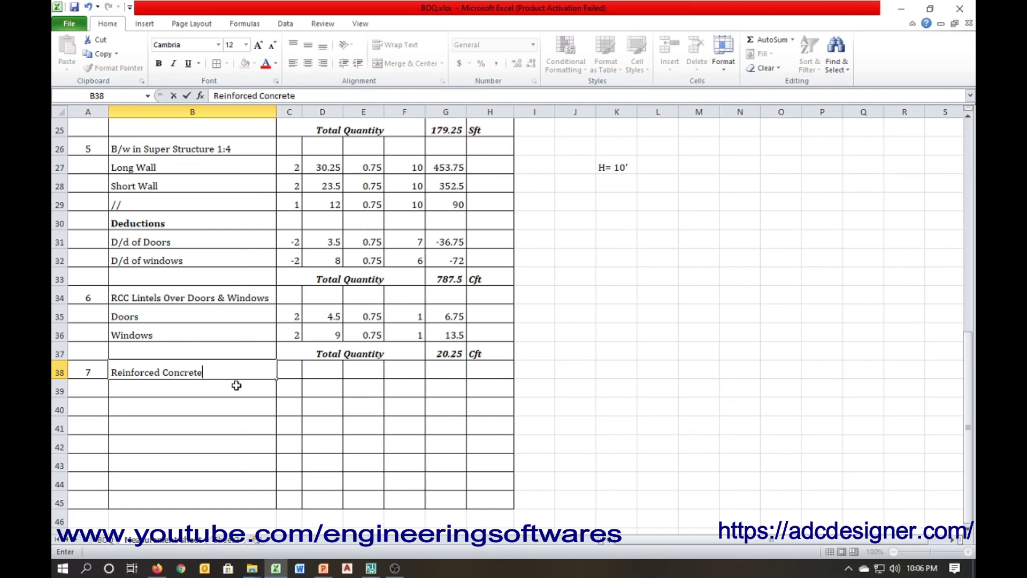
key("Return")
- List Columns and Beam as item 7's sub-items
type("Columns")
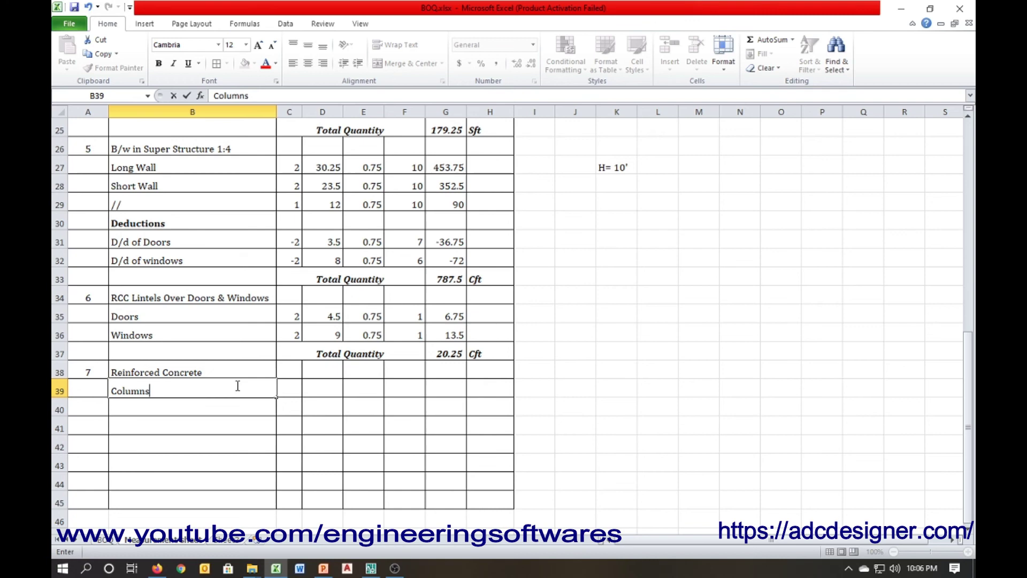
key("Return")
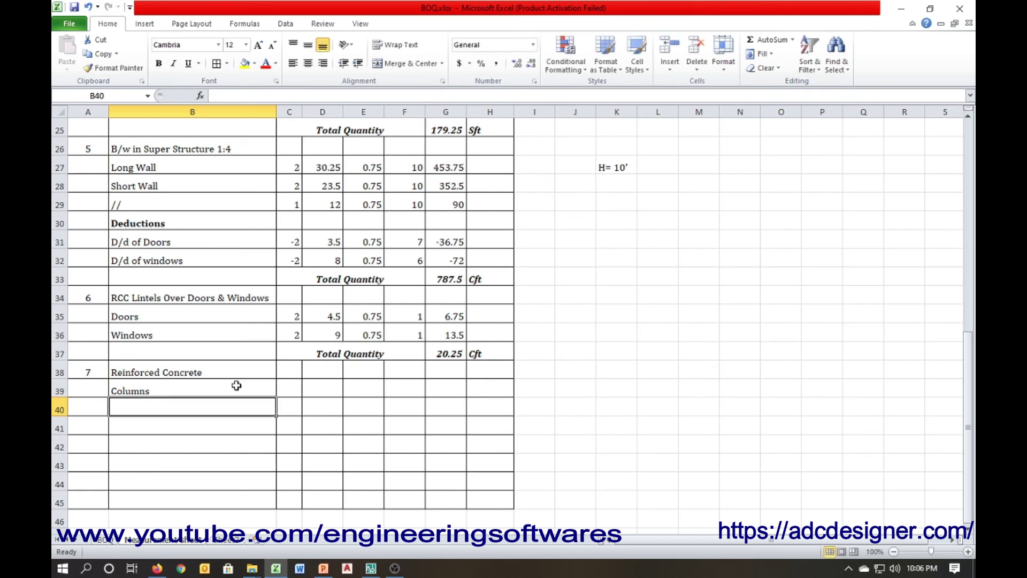
type("Beam")
key("Up")
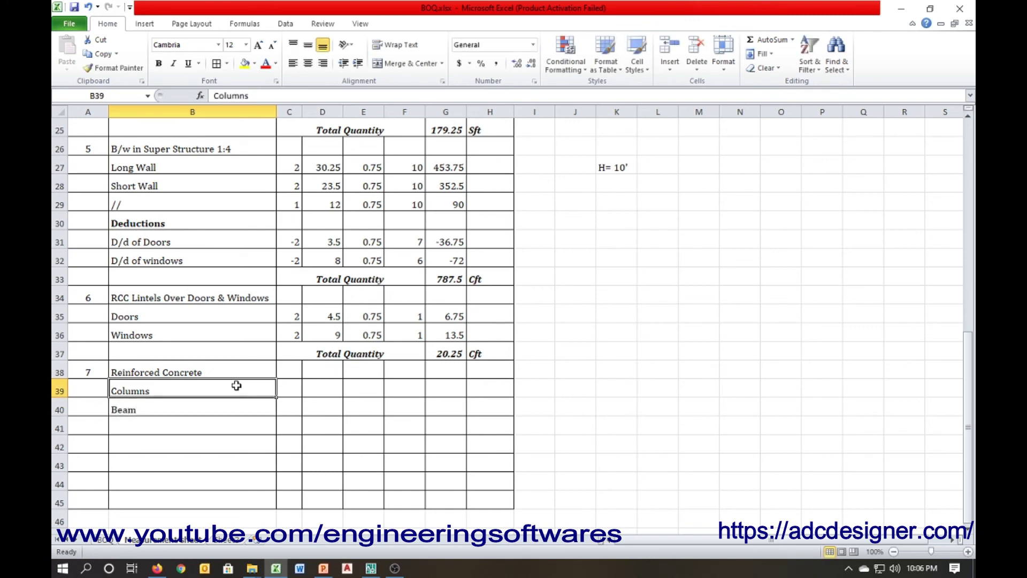
key("Right")
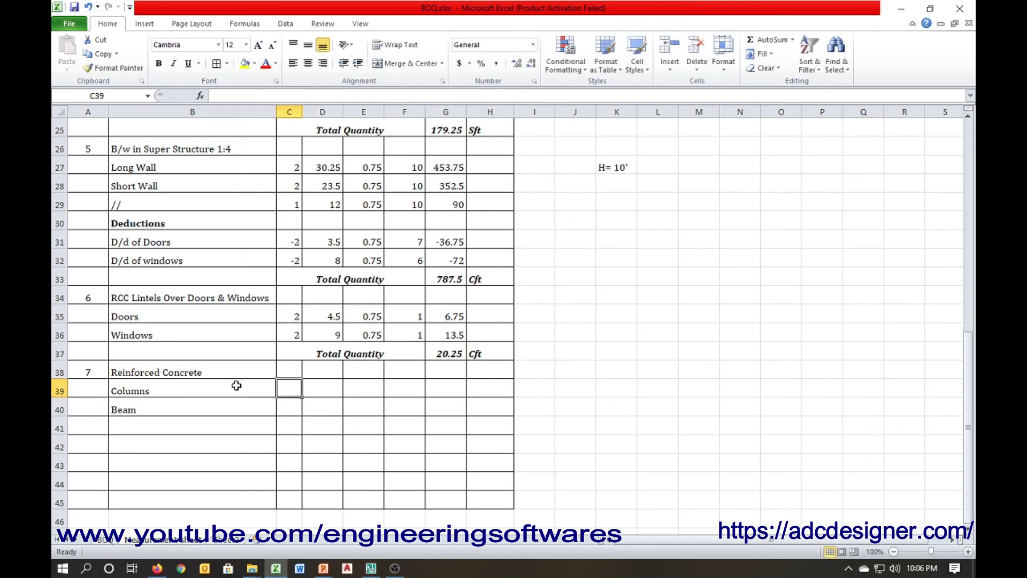
left_click(203, 410)
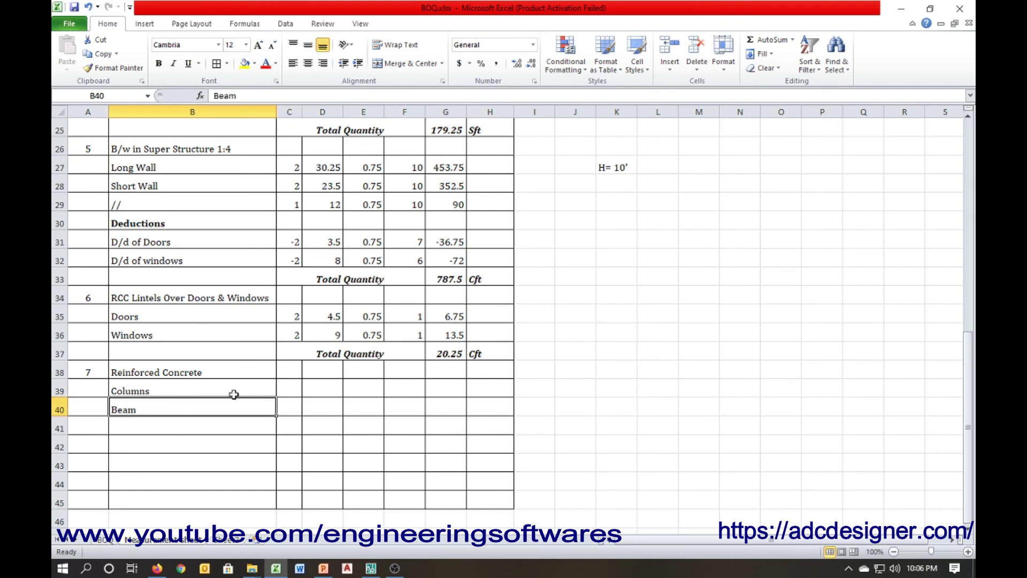
left_click(297, 386)
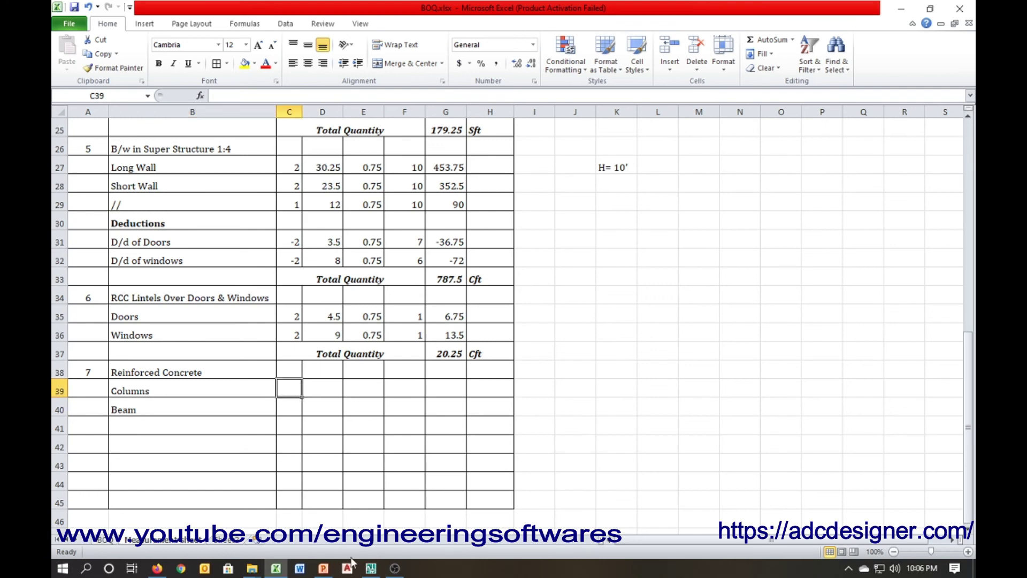
- Check the AutoCAD drawing and enter 9 as the Columns count
left_click(370, 568)
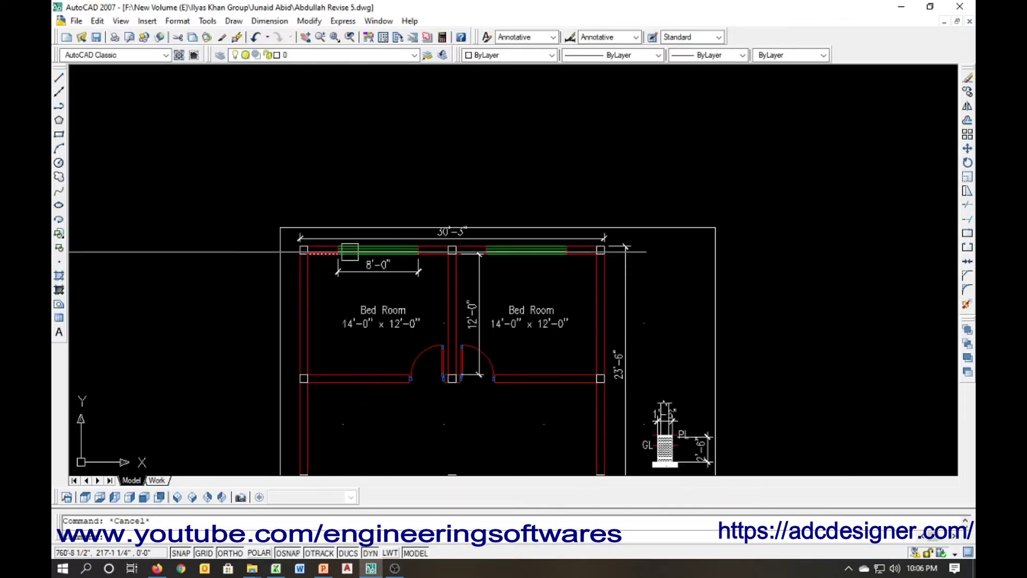
scroll(349, 251, "down", 2)
scroll(419, 332, "up", 2)
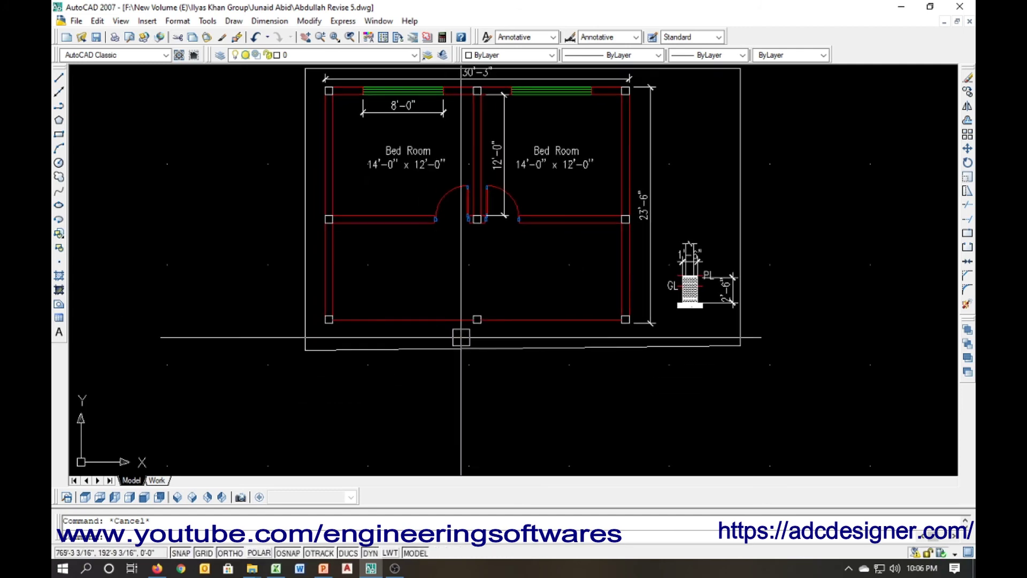
left_click(276, 568)
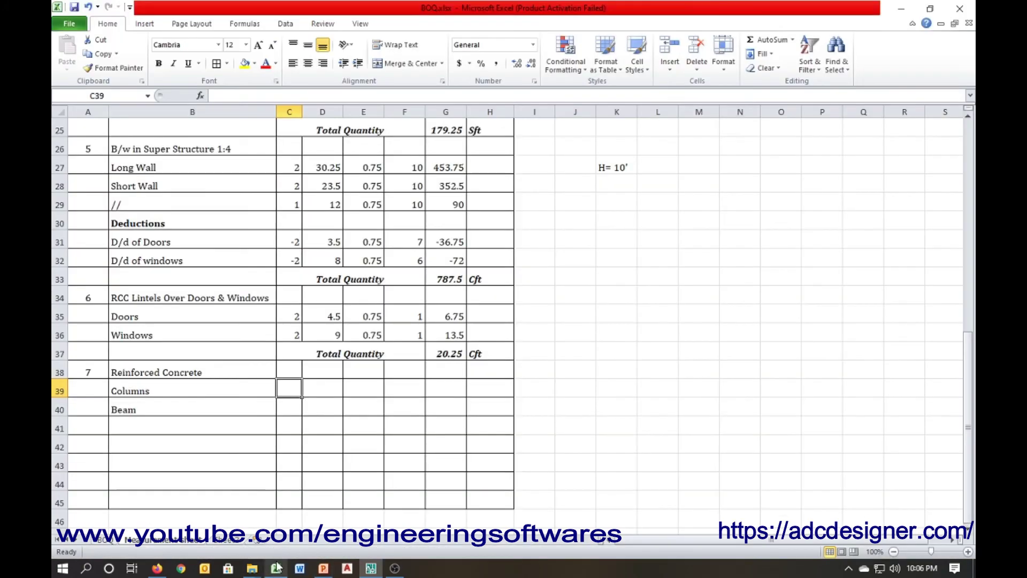
type("9")
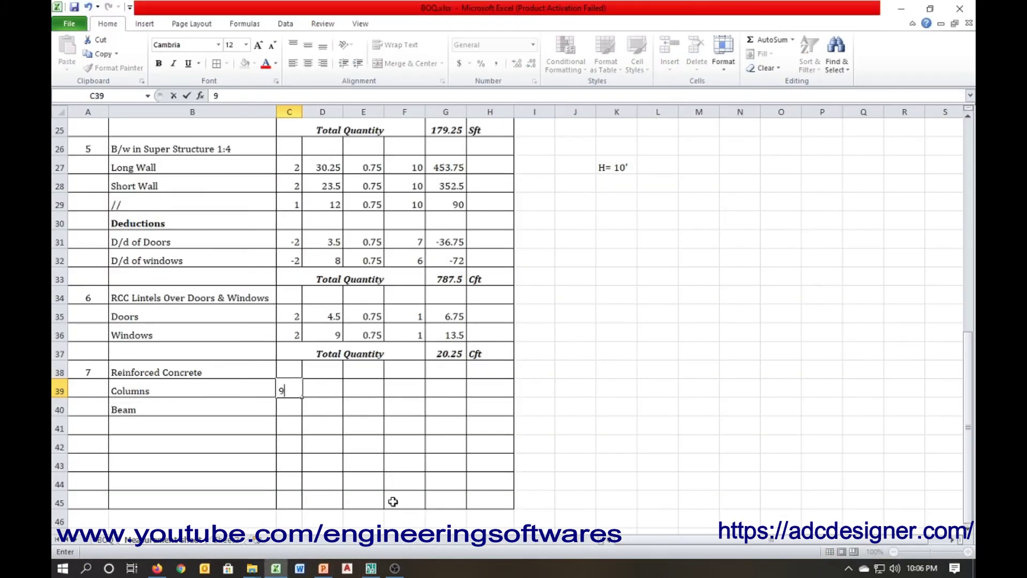
key("Tab")
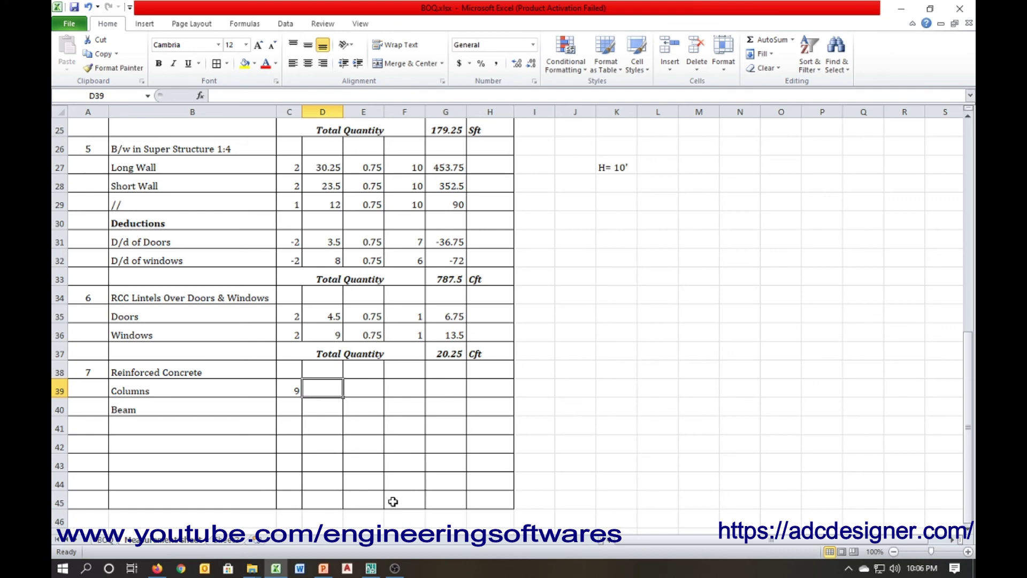
left_click(369, 567)
- Zoom in on the AutoCAD wall footing section, zoom back out, and return to the BOQ workbook
scroll(696, 272, "up", 3)
scroll(696, 271, "up", 2)
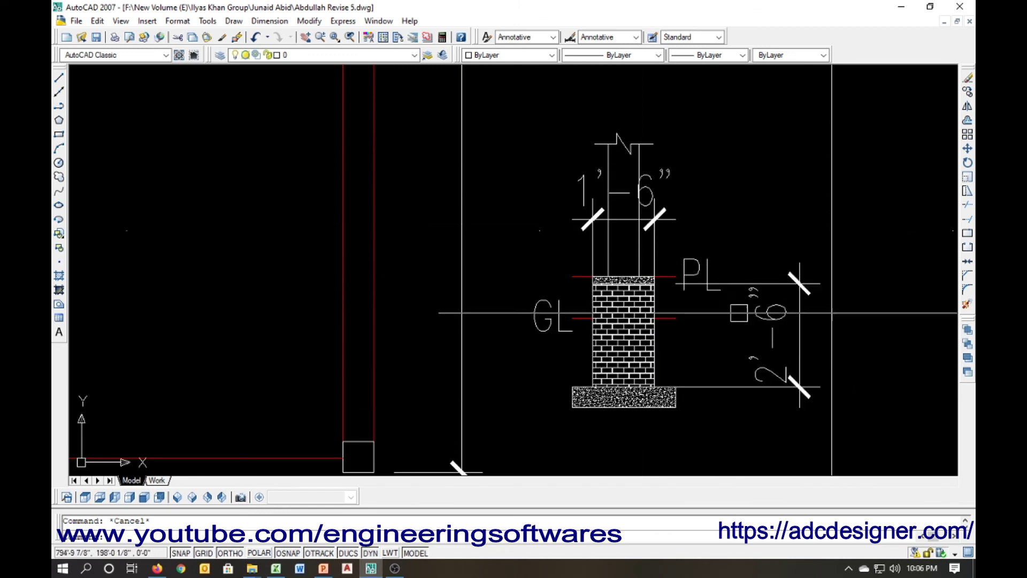
scroll(791, 350, "down", 3)
scroll(792, 351, "down", 1)
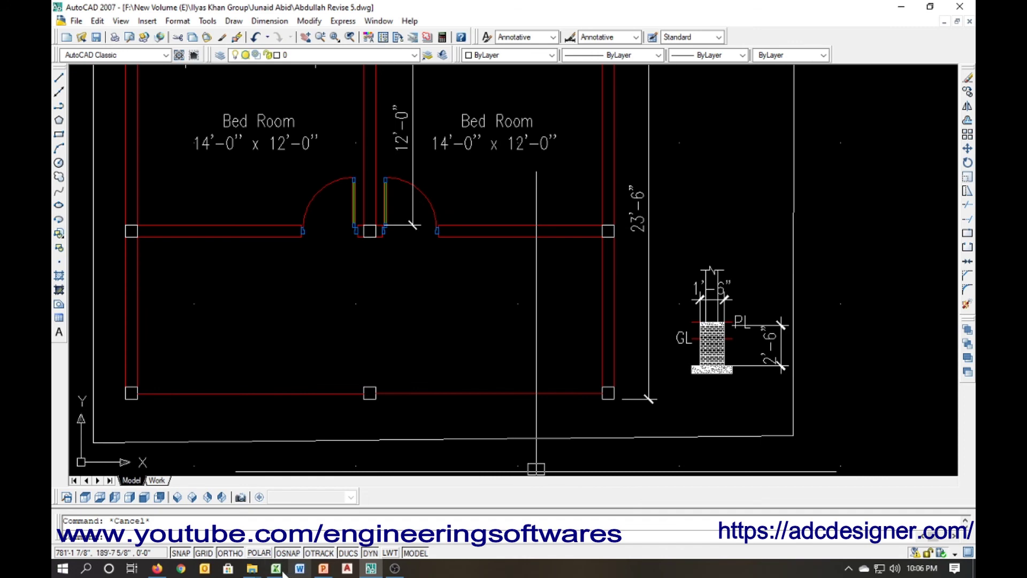
left_click(279, 569)
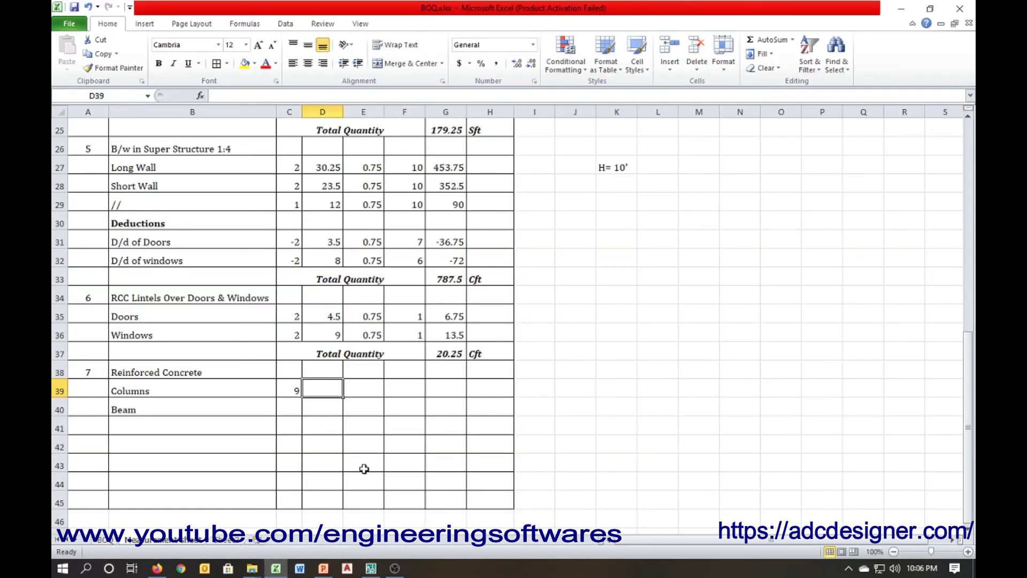
- Enter the Columns row dimensions: 0.75 by 0.75 with a 12.5 height
key("Right")
key("Right")
type("=")
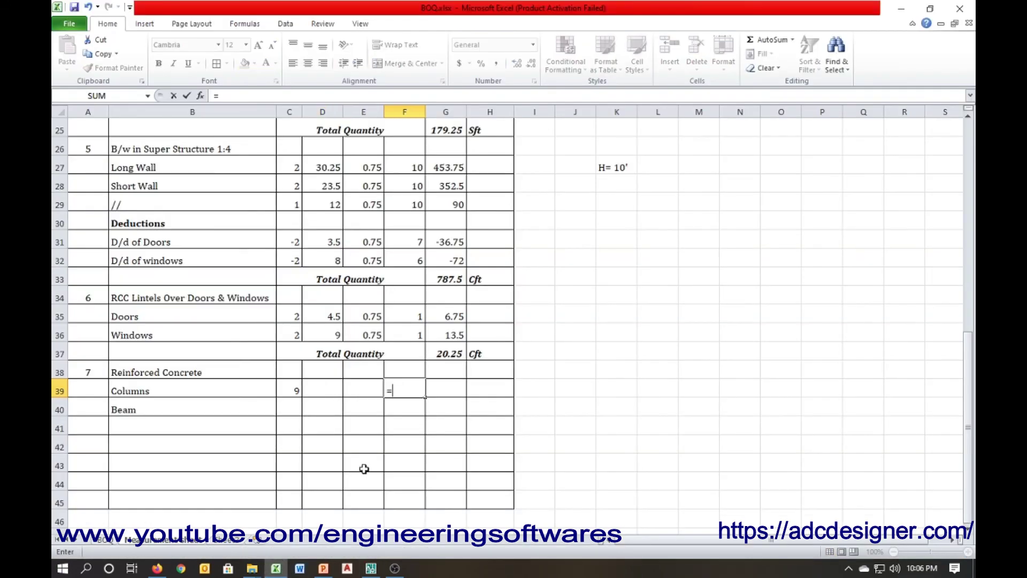
type("10+2.5")
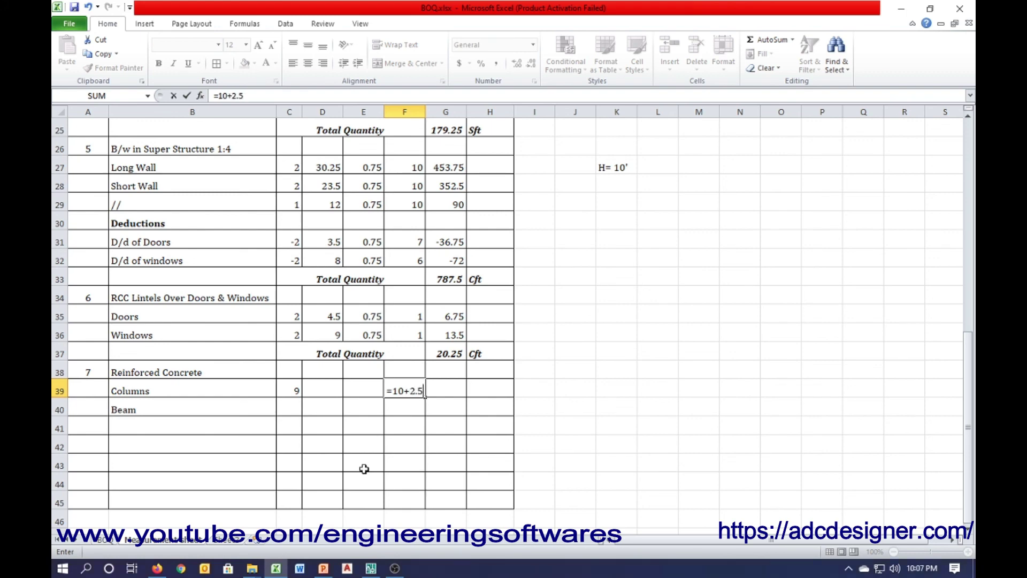
key("ctrl+Return")
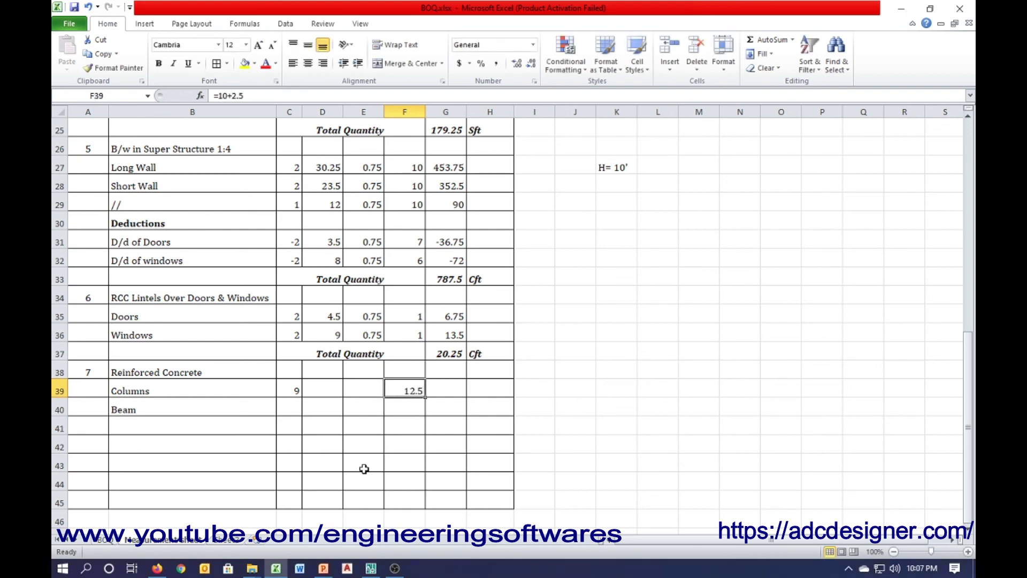
key("Left")
key("Left")
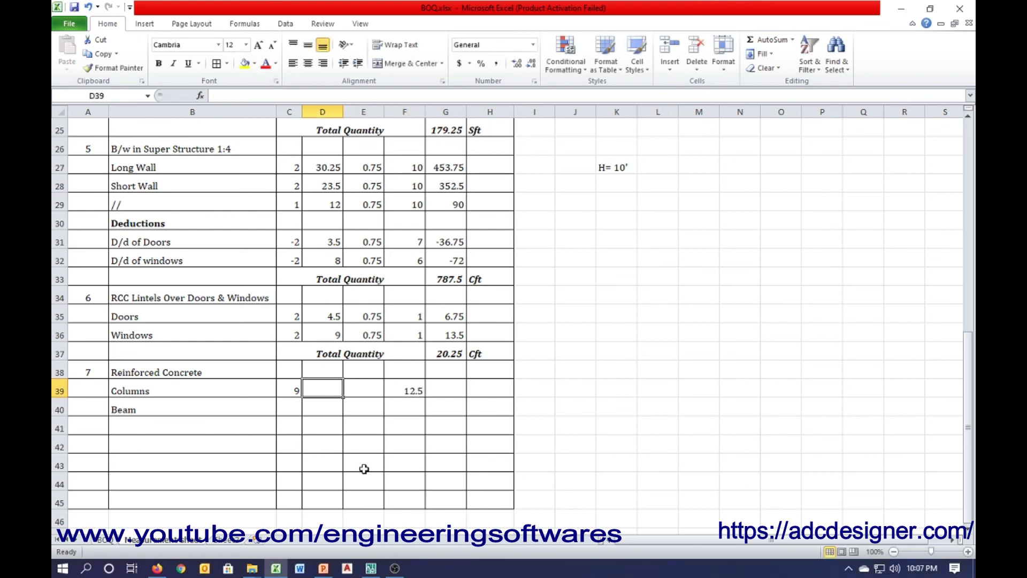
type("0.75")
key("Right")
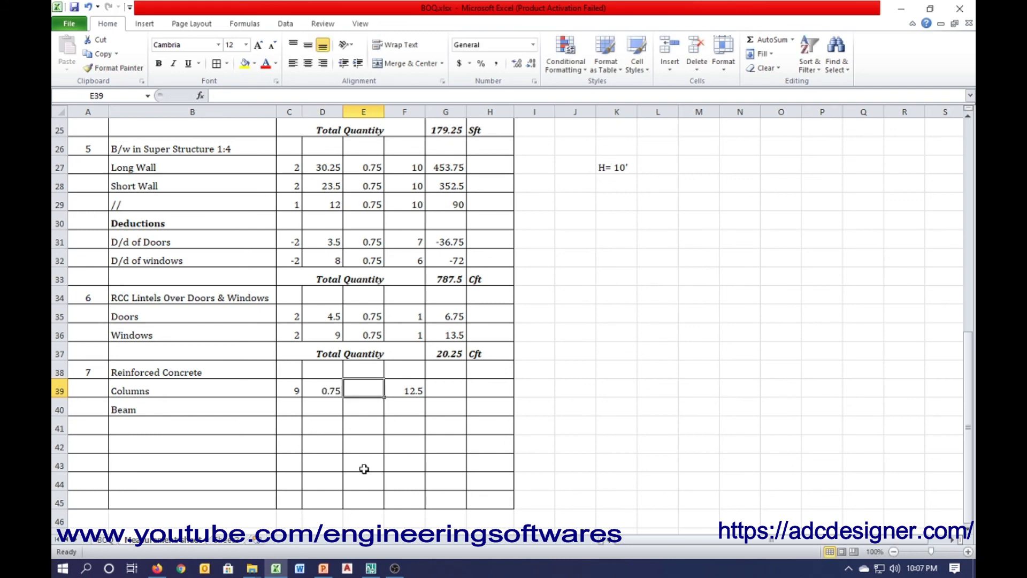
type("0.75")
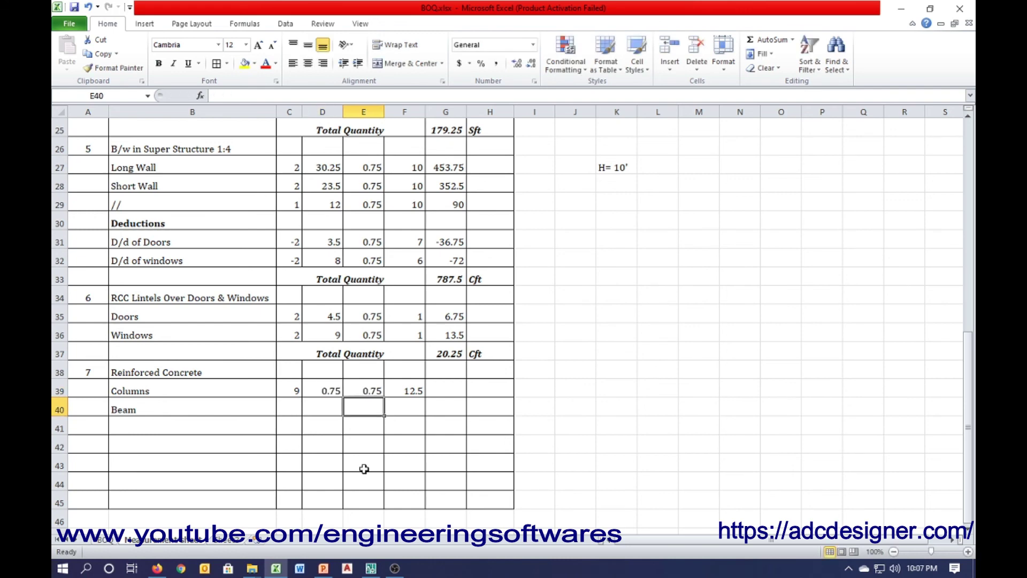
key("Right")
key("Right")
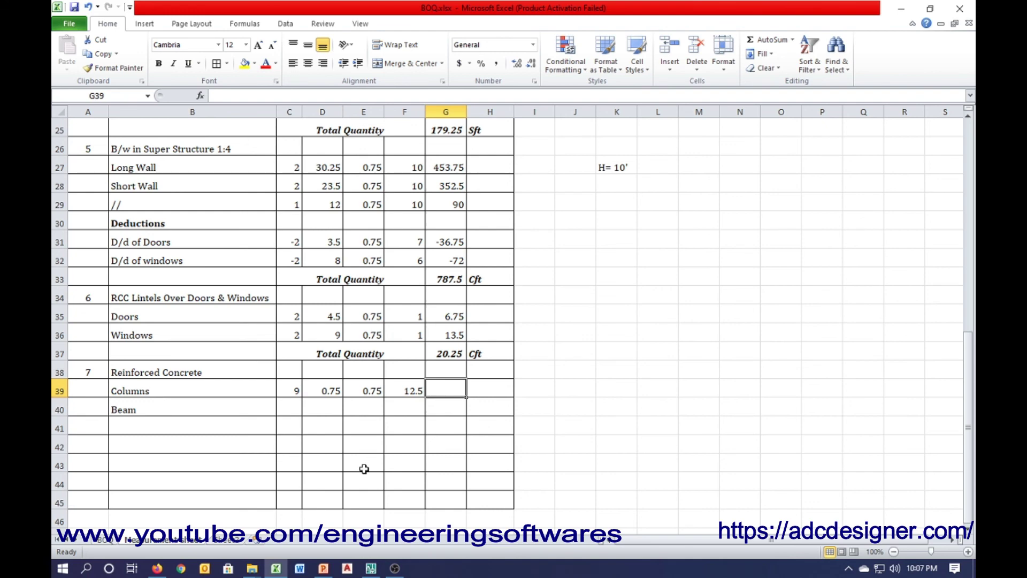
- Compute the Columns quantity of 63.281 with =PRODUCT(C39:F39) and give Beam a count of 1
type("=product")
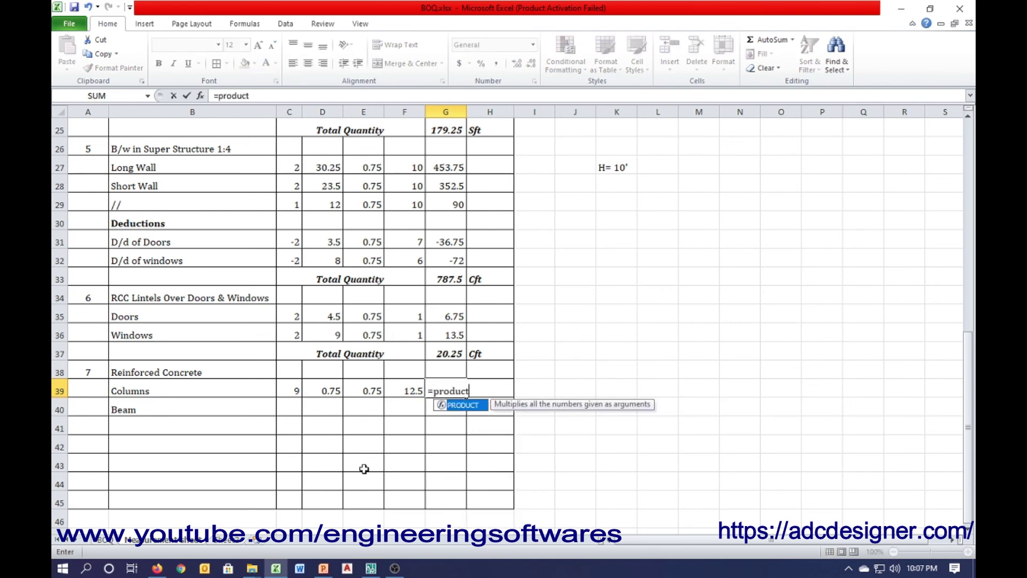
type("(")
key("Left")
key("shift+Left")
key("shift+Left")
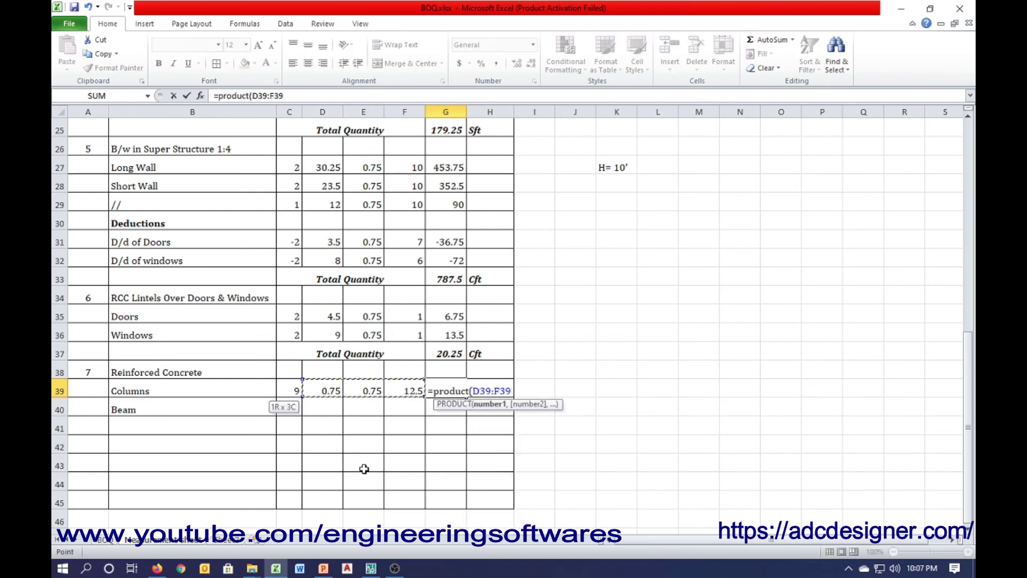
key("Return")
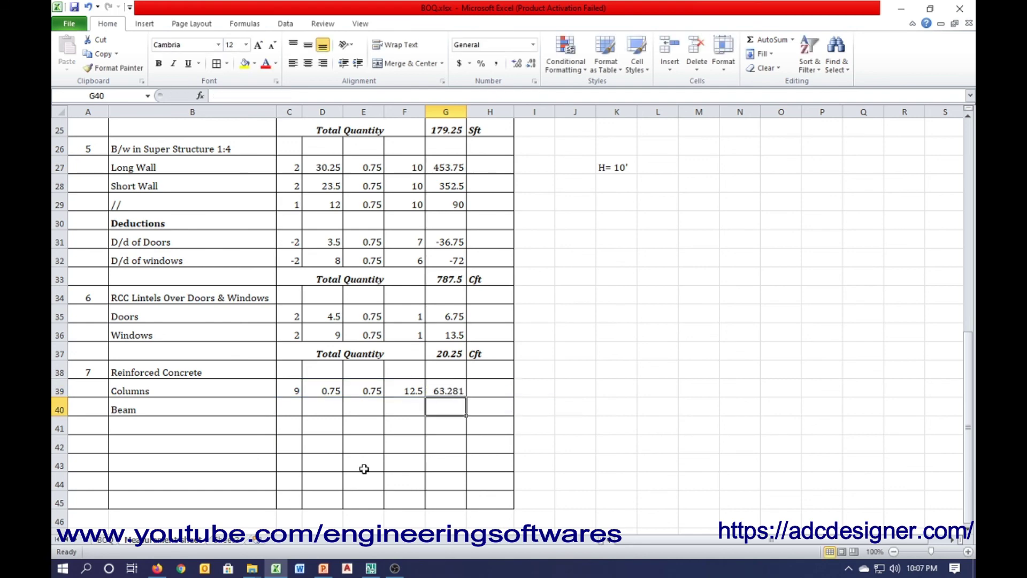
key("Left")
key("Left")
key("Left")
key("Left")
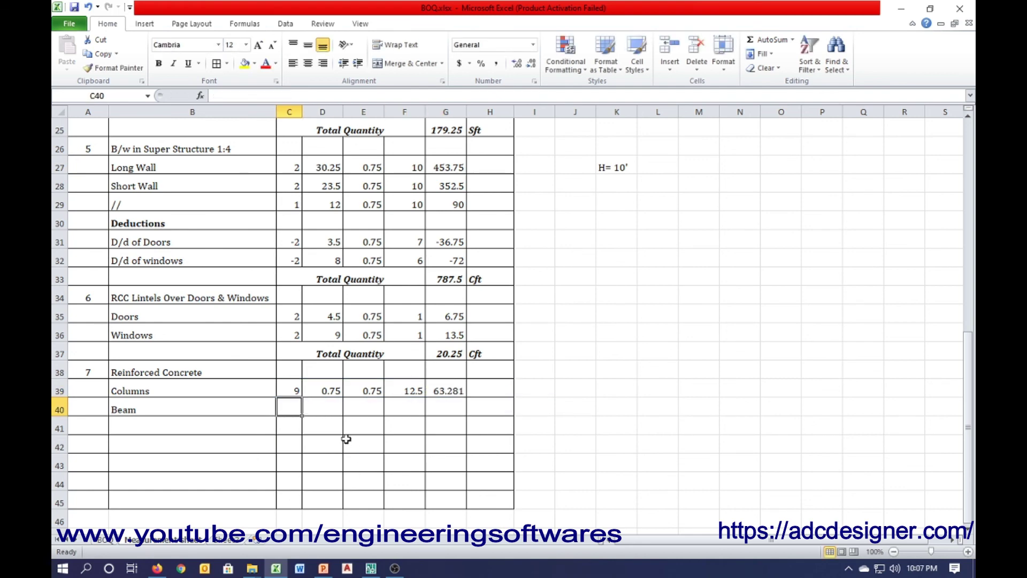
type("1")
key("Right")
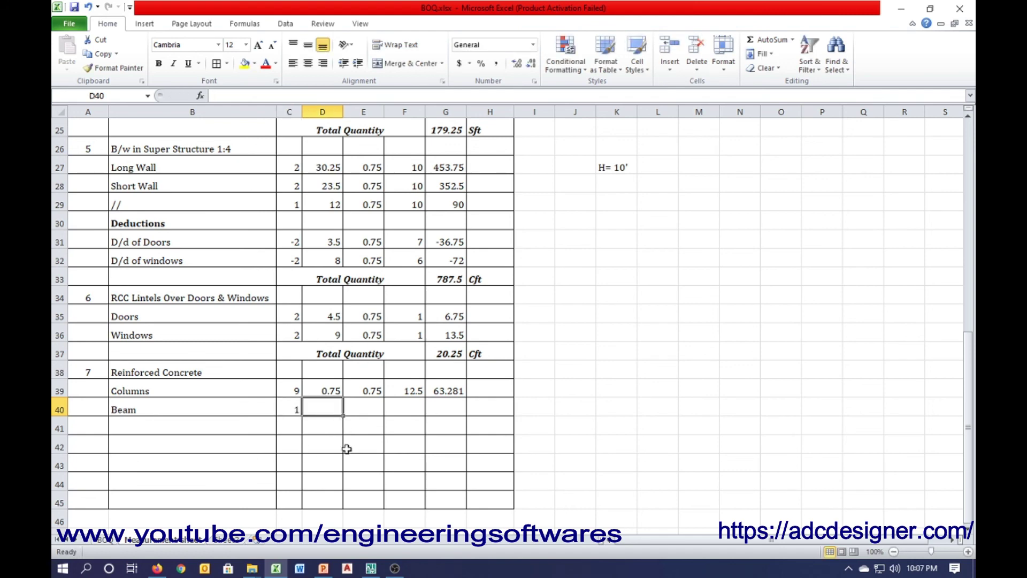
- Check the 30'-3" overall length on the AutoCAD floor plan, view the lesson slide, and return to Excel
type("=")
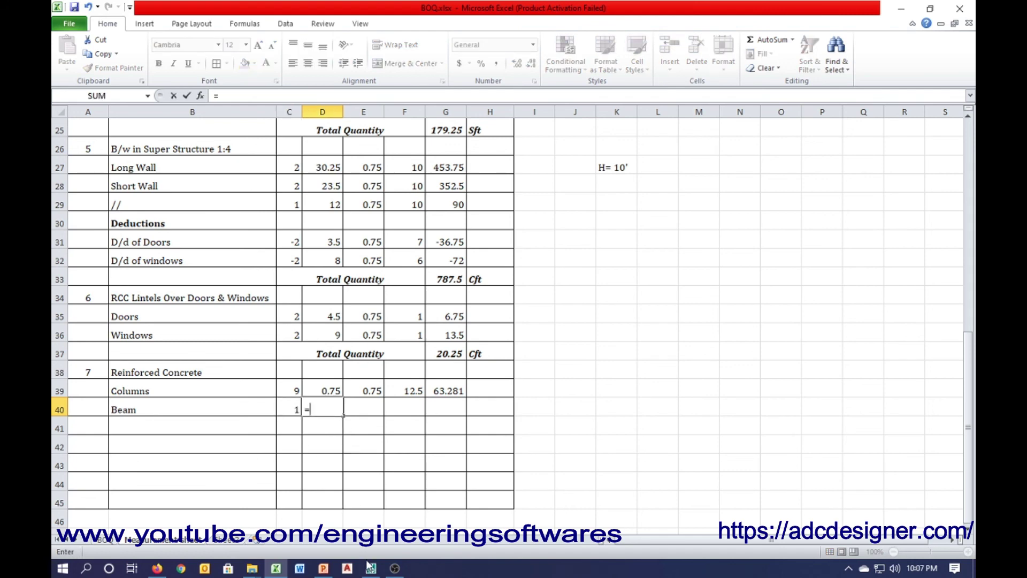
left_click(371, 568)
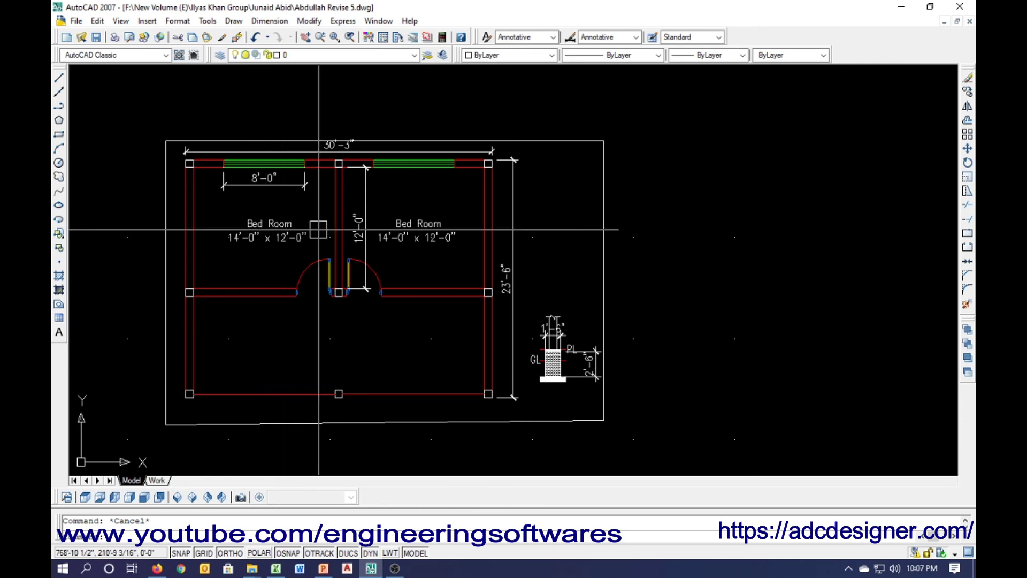
left_click(340, 145)
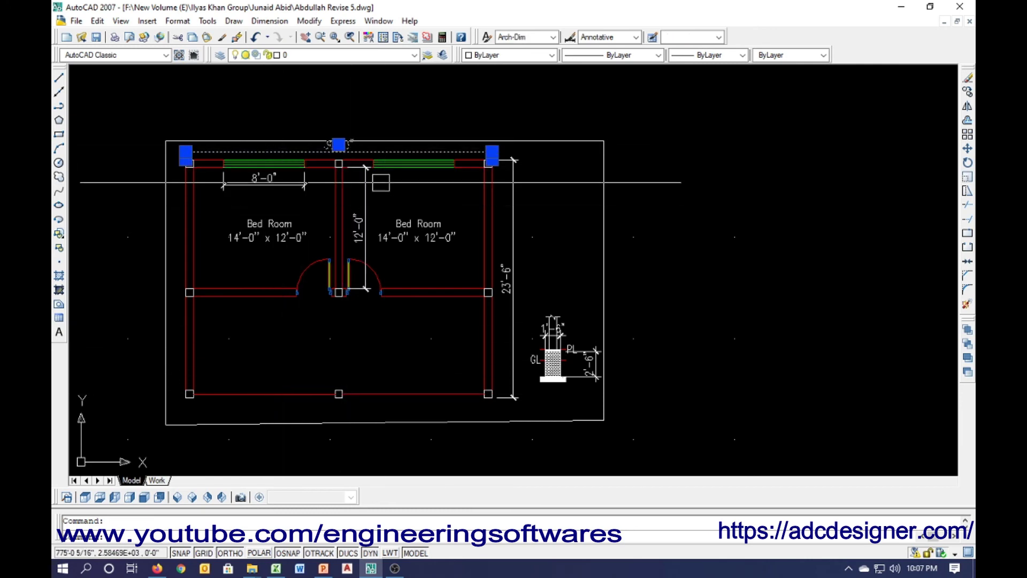
key("Escape")
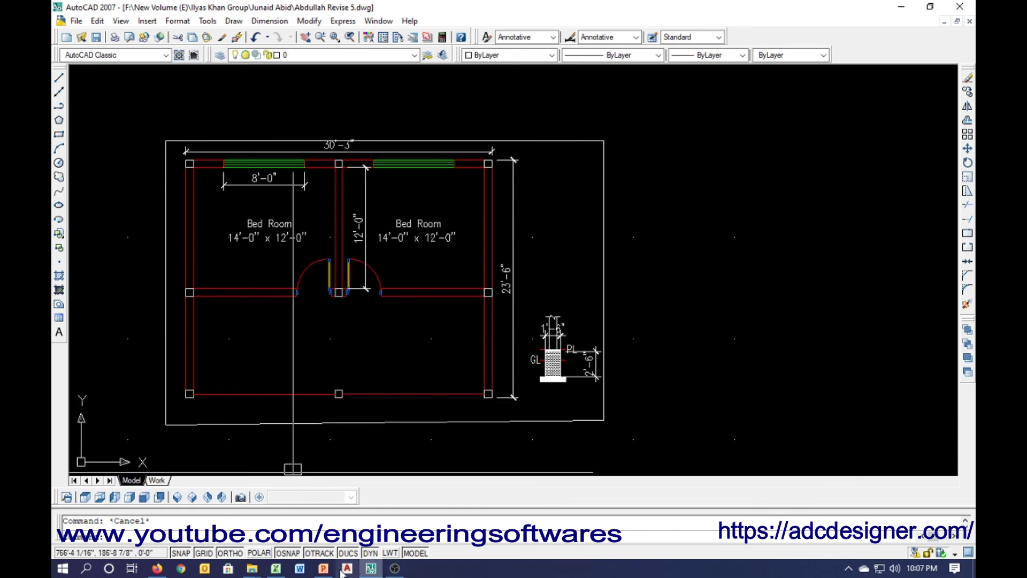
left_click(323, 568)
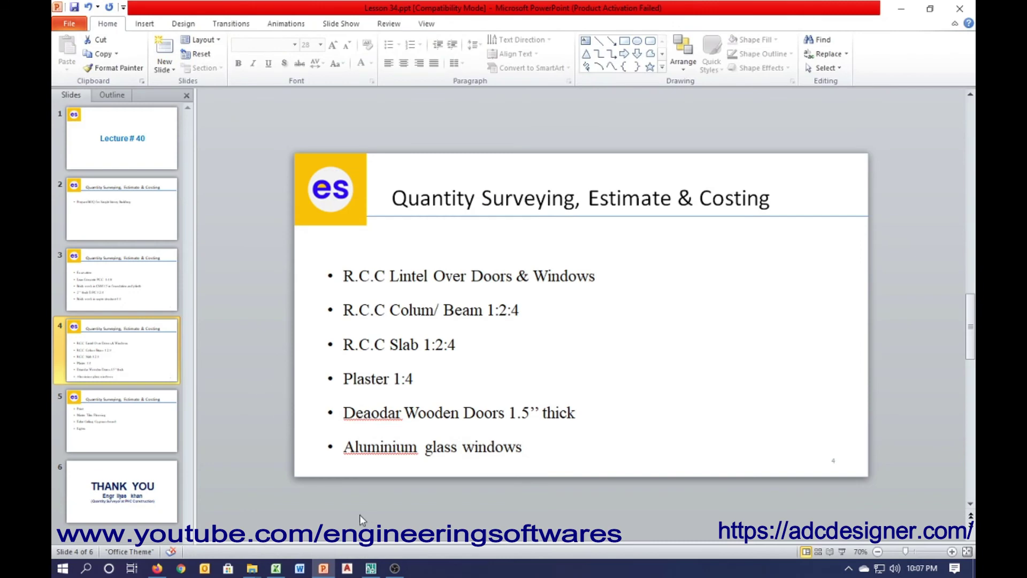
left_click(275, 568)
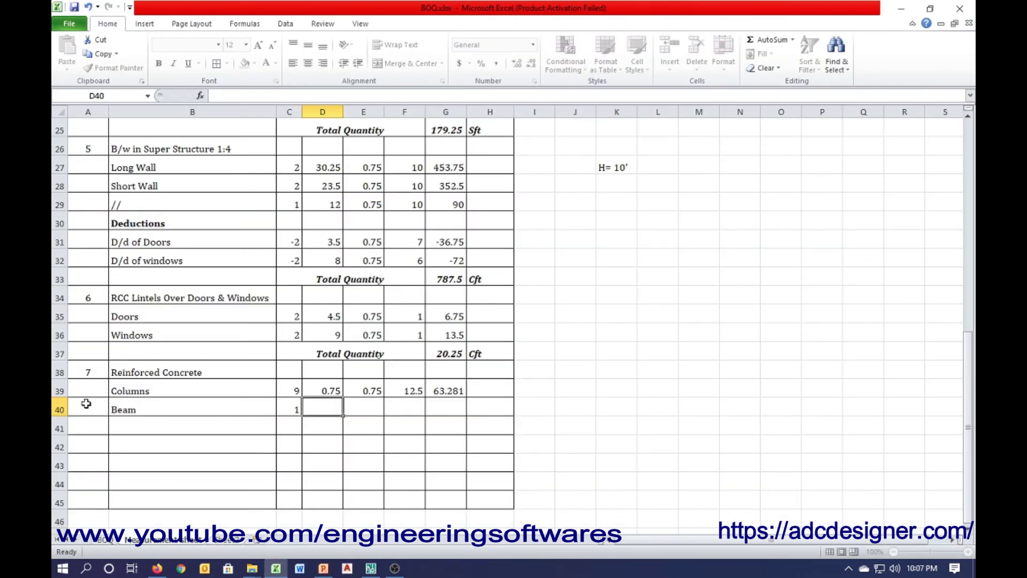
- Insert a blank row above the Beam row (row 40)
left_click(59, 409)
left_click(435, 389)
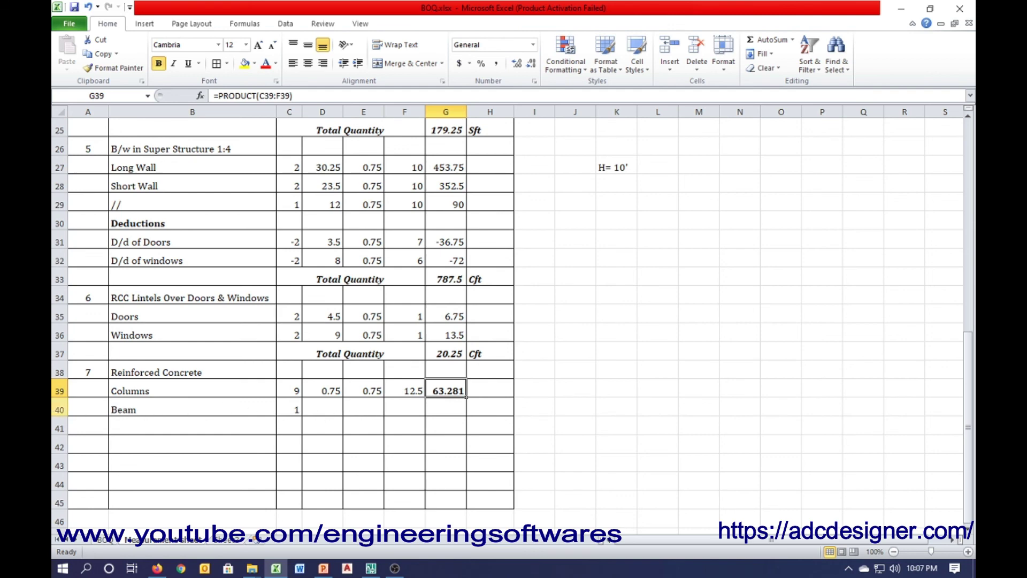
left_click(60, 409)
key("ctrl+shift+plus")
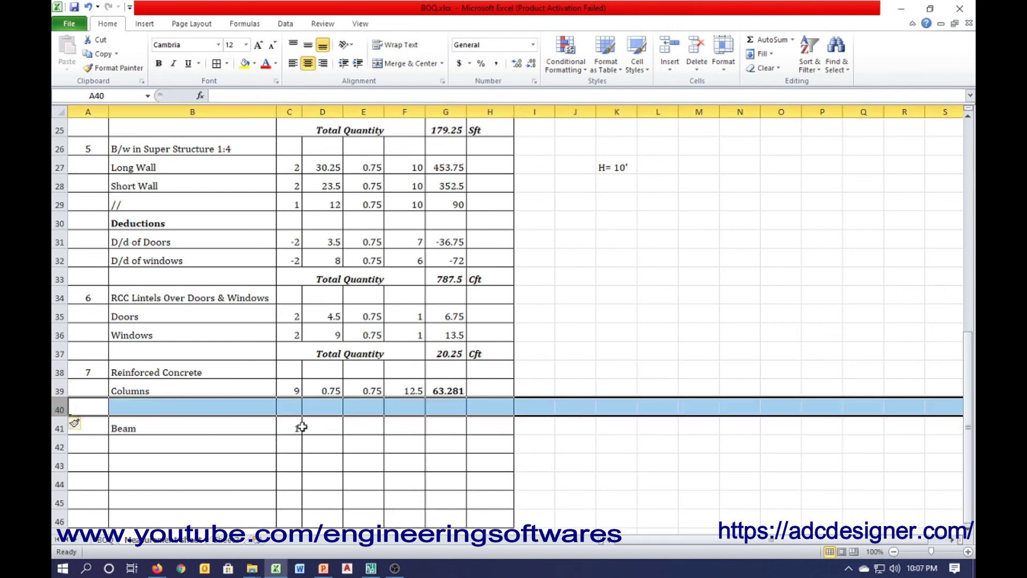
- Enter the beam counts and lengths: 3 × 30.25, 2 × 23.5 and 1 × 12
left_click(302, 427)
type("3")
key("Tab")
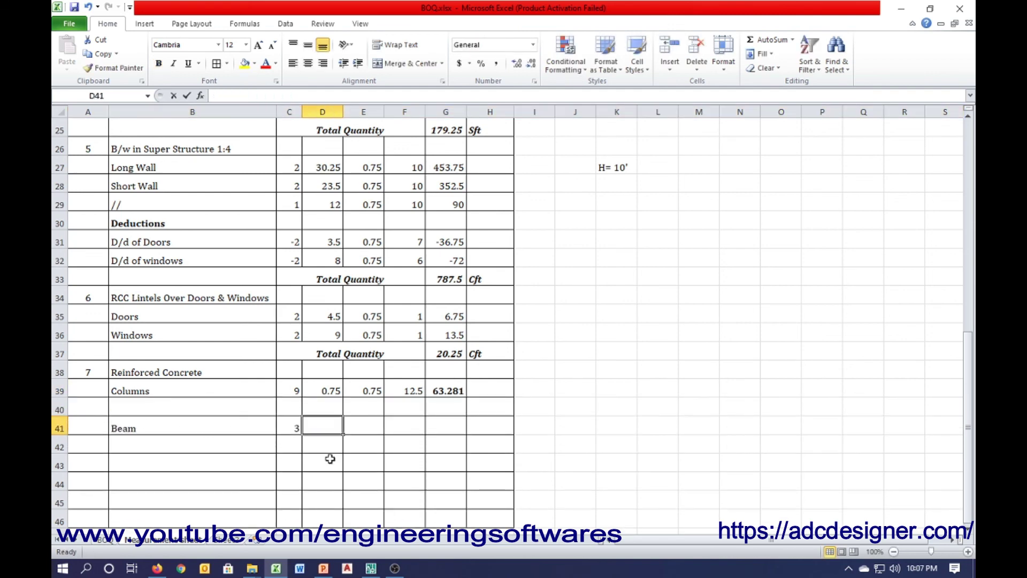
type("30.25")
key("Return")
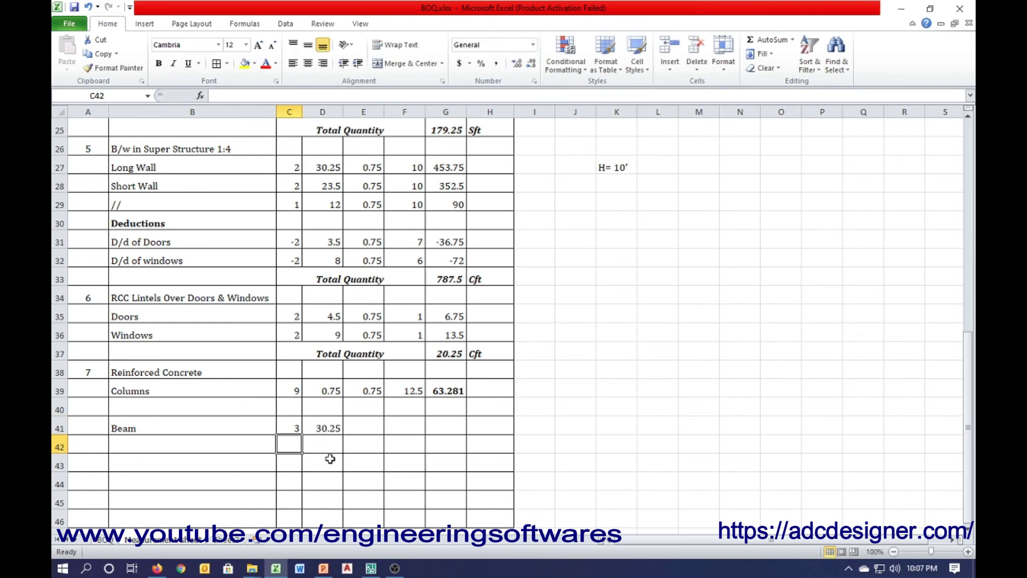
type("2")
key("Tab")
type("2.")
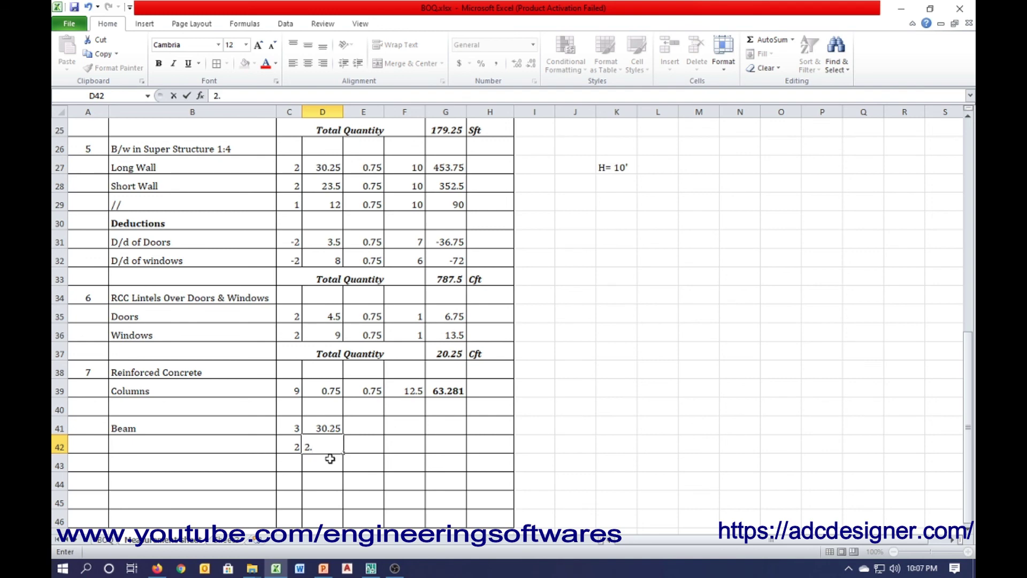
key("BackSpace")
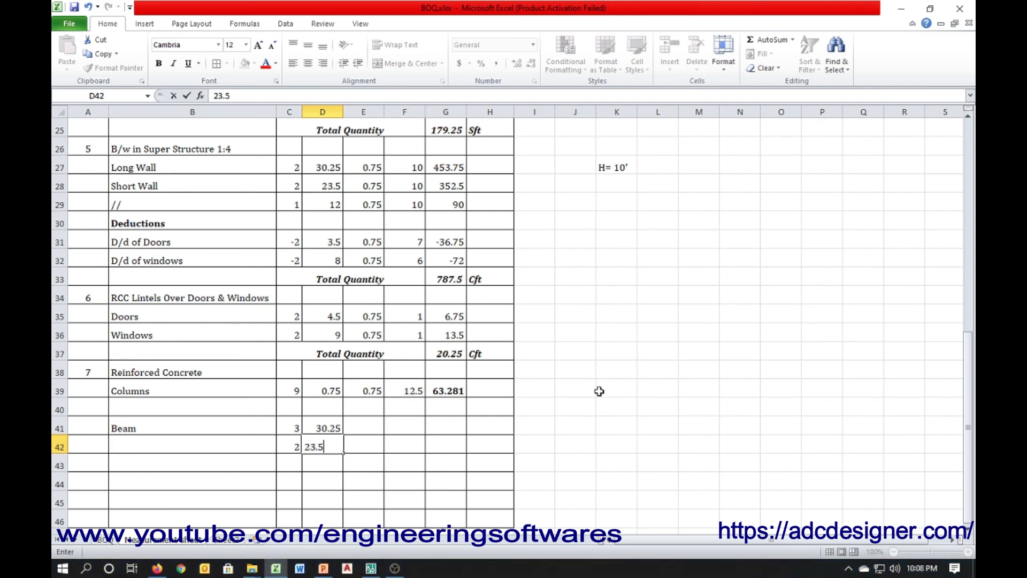
key("Return")
key("Left")
type("1")
key("Right")
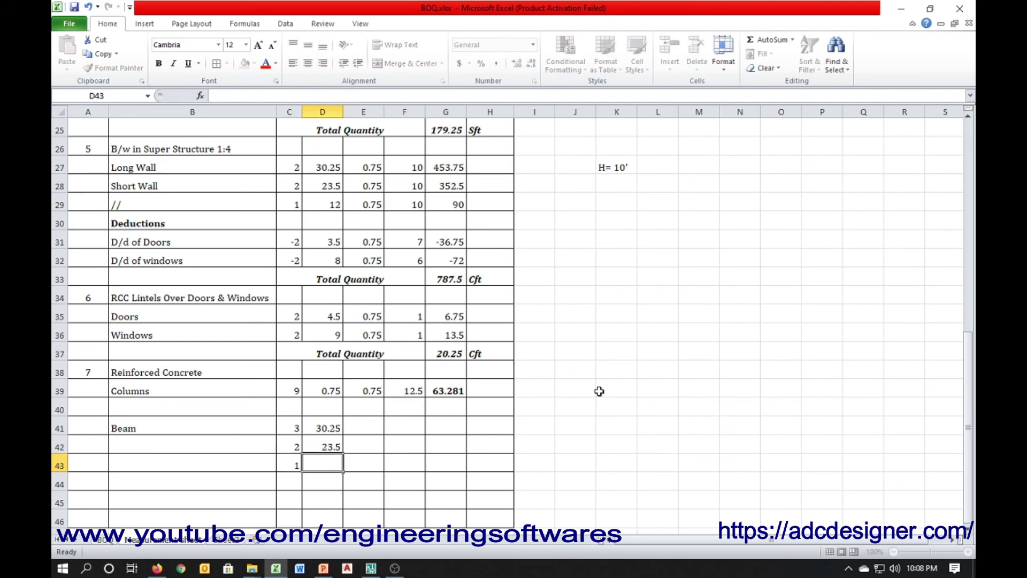
type("12")
key("Right")
- Give all three beam rows a width of 0.75 and a depth of 1
key("Up")
key("Up")
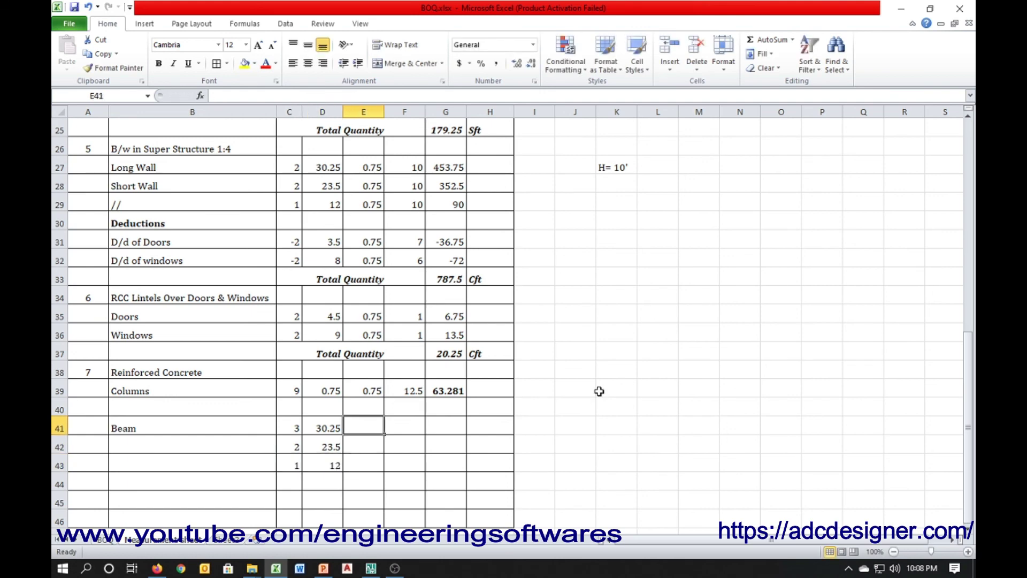
type("0.75")
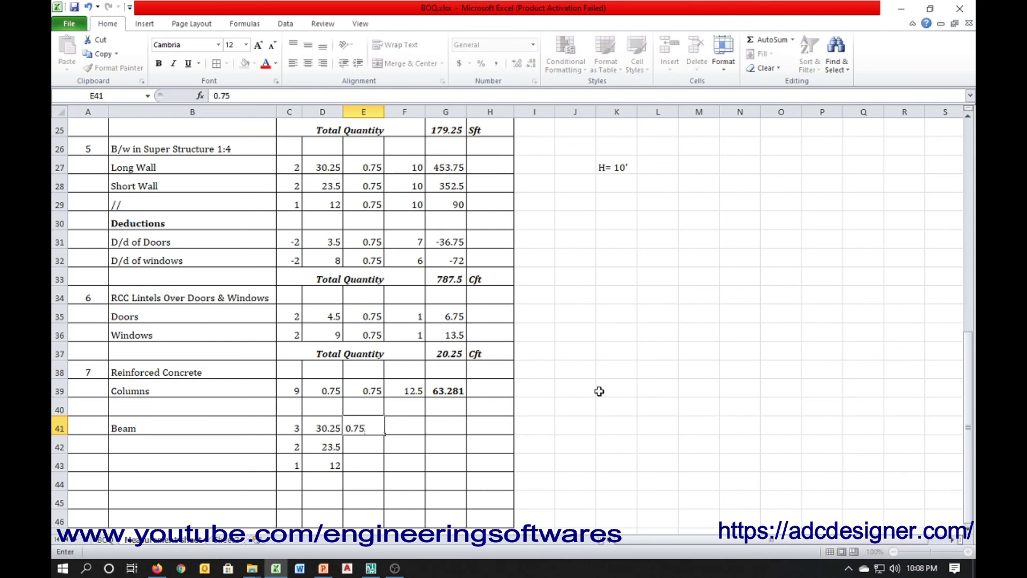
key("Return")
type("0")
type(".75")
key("Return")
type("0")
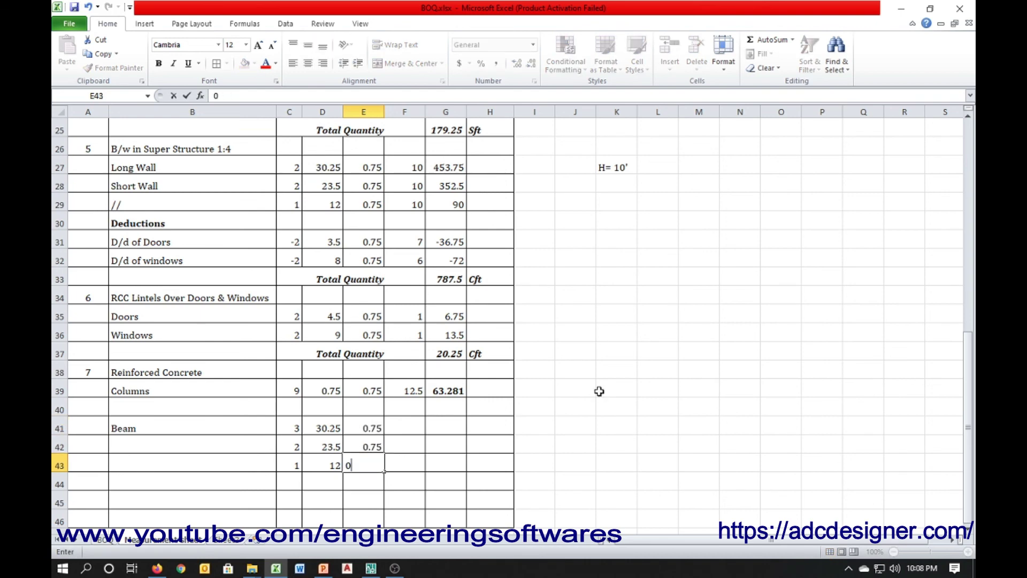
key("Tab")
key("Up")
key("Up")
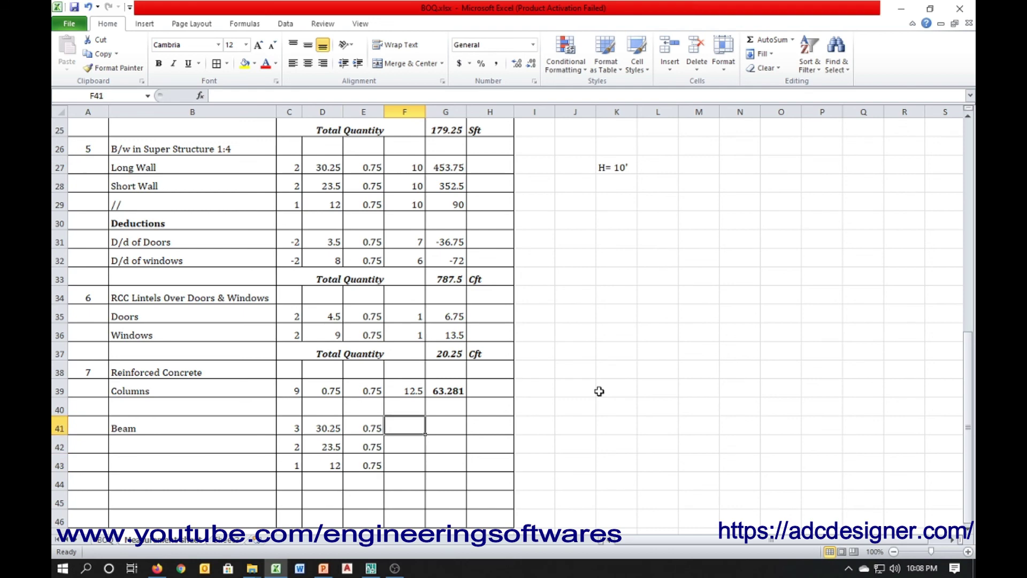
type("1")
key("Return")
type("1")
key("Return")
type("1")
key("Return")
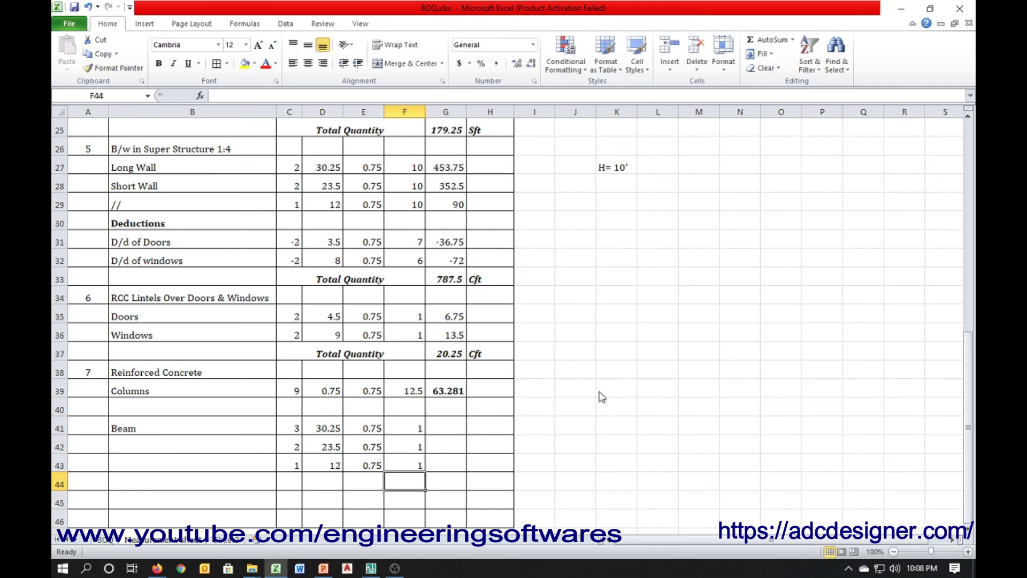
key("Up")
key("Up")
key("Up")
key("Right")
type("=")
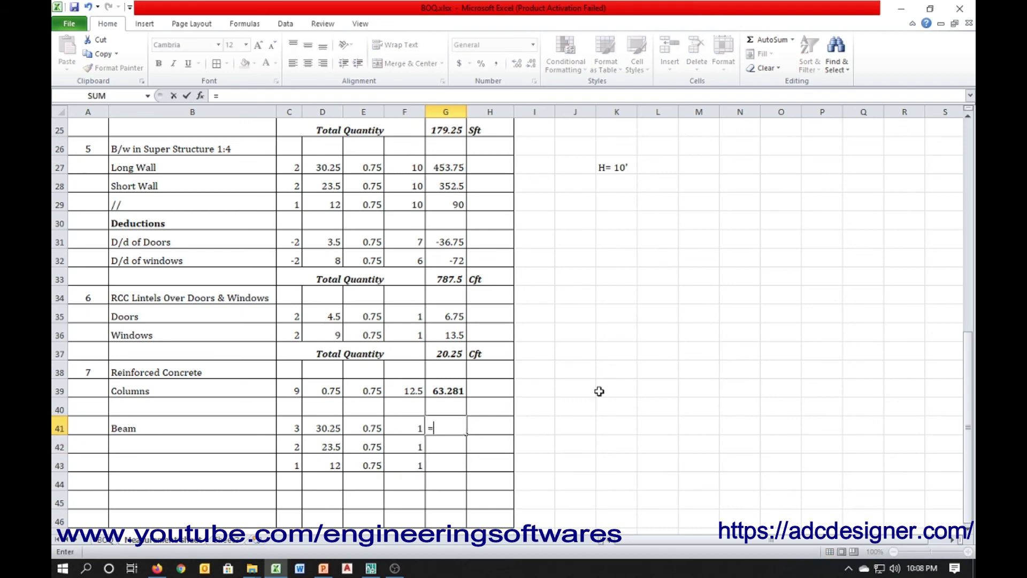
type("product(")
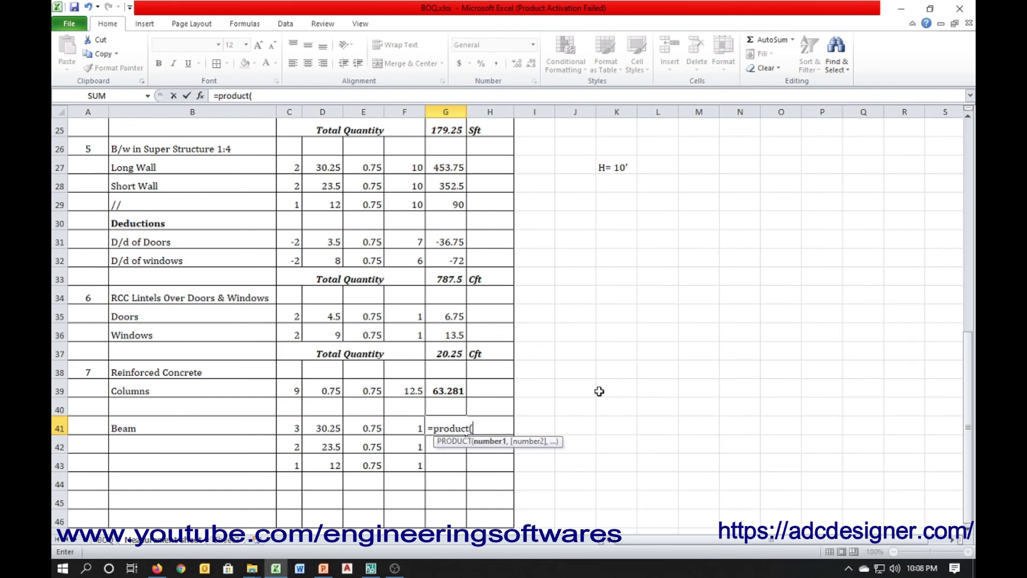
- Compute beam quantities 68.063, 35.25 and 9 with =PRODUCT(C41:F41) filled down to G43
key("Left")
key("shift+Left")
key("shift+Left")
key("shift+Left")
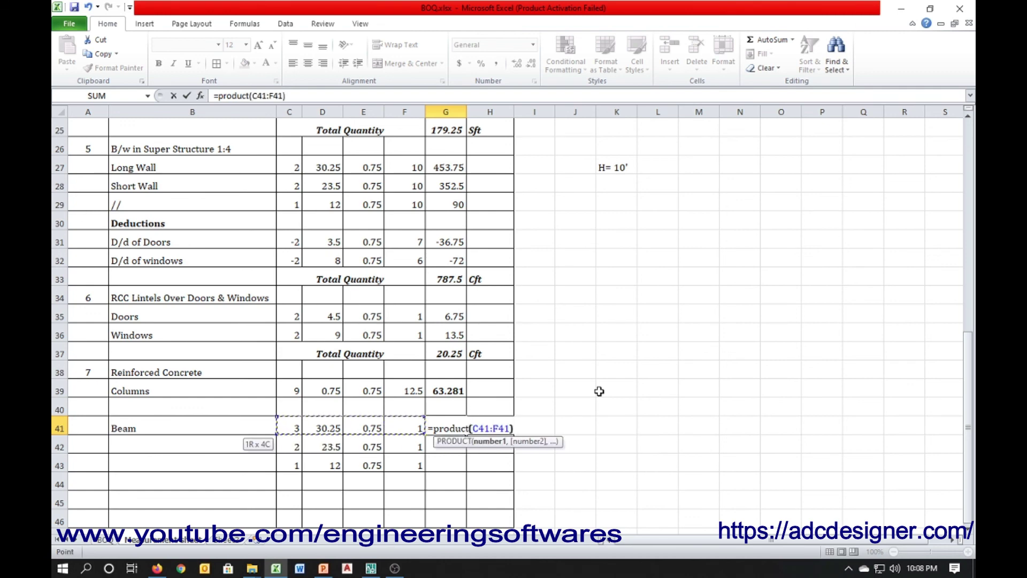
key("Return")
key("ctrl+d")
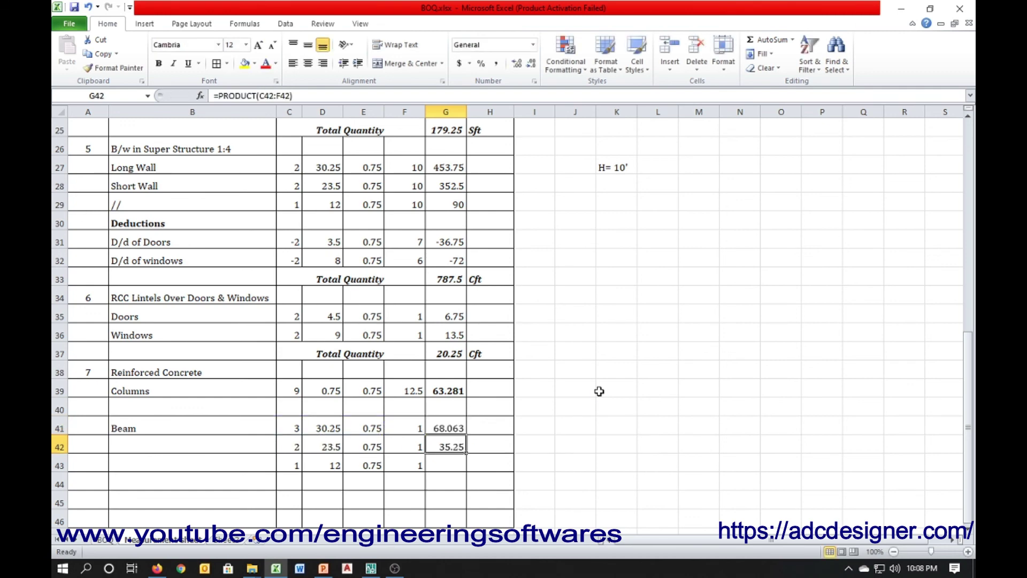
key("Return")
key("ctrl+d")
- AutoSum the beam quantities in G44 for a total of 112.31
left_click(449, 482)
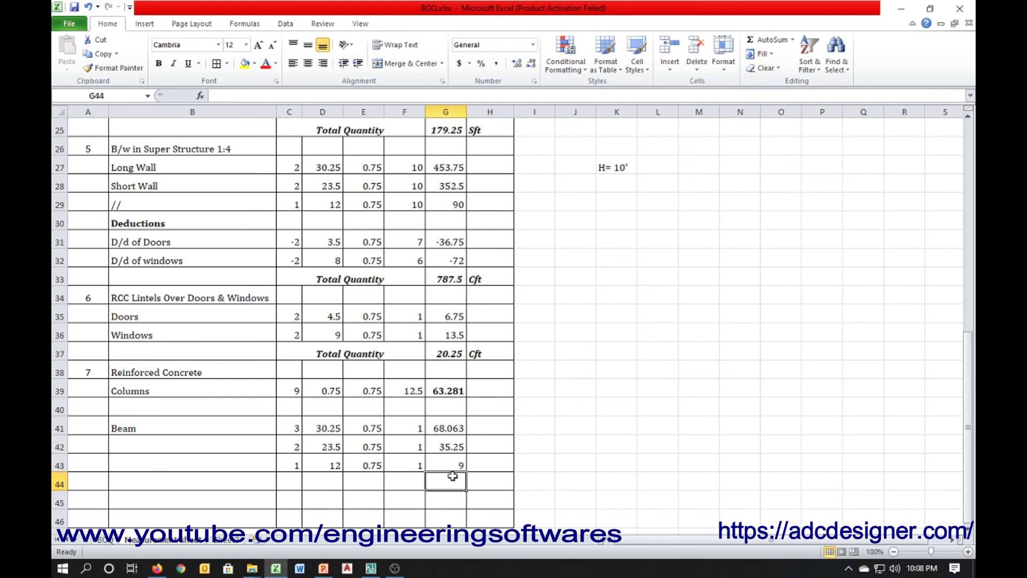
left_click(769, 40)
key("Return")
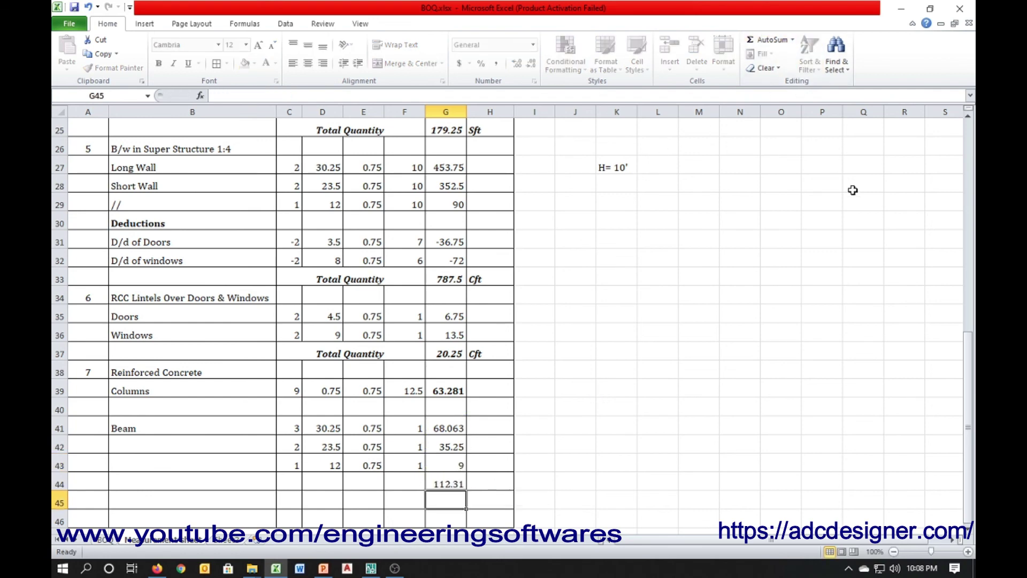